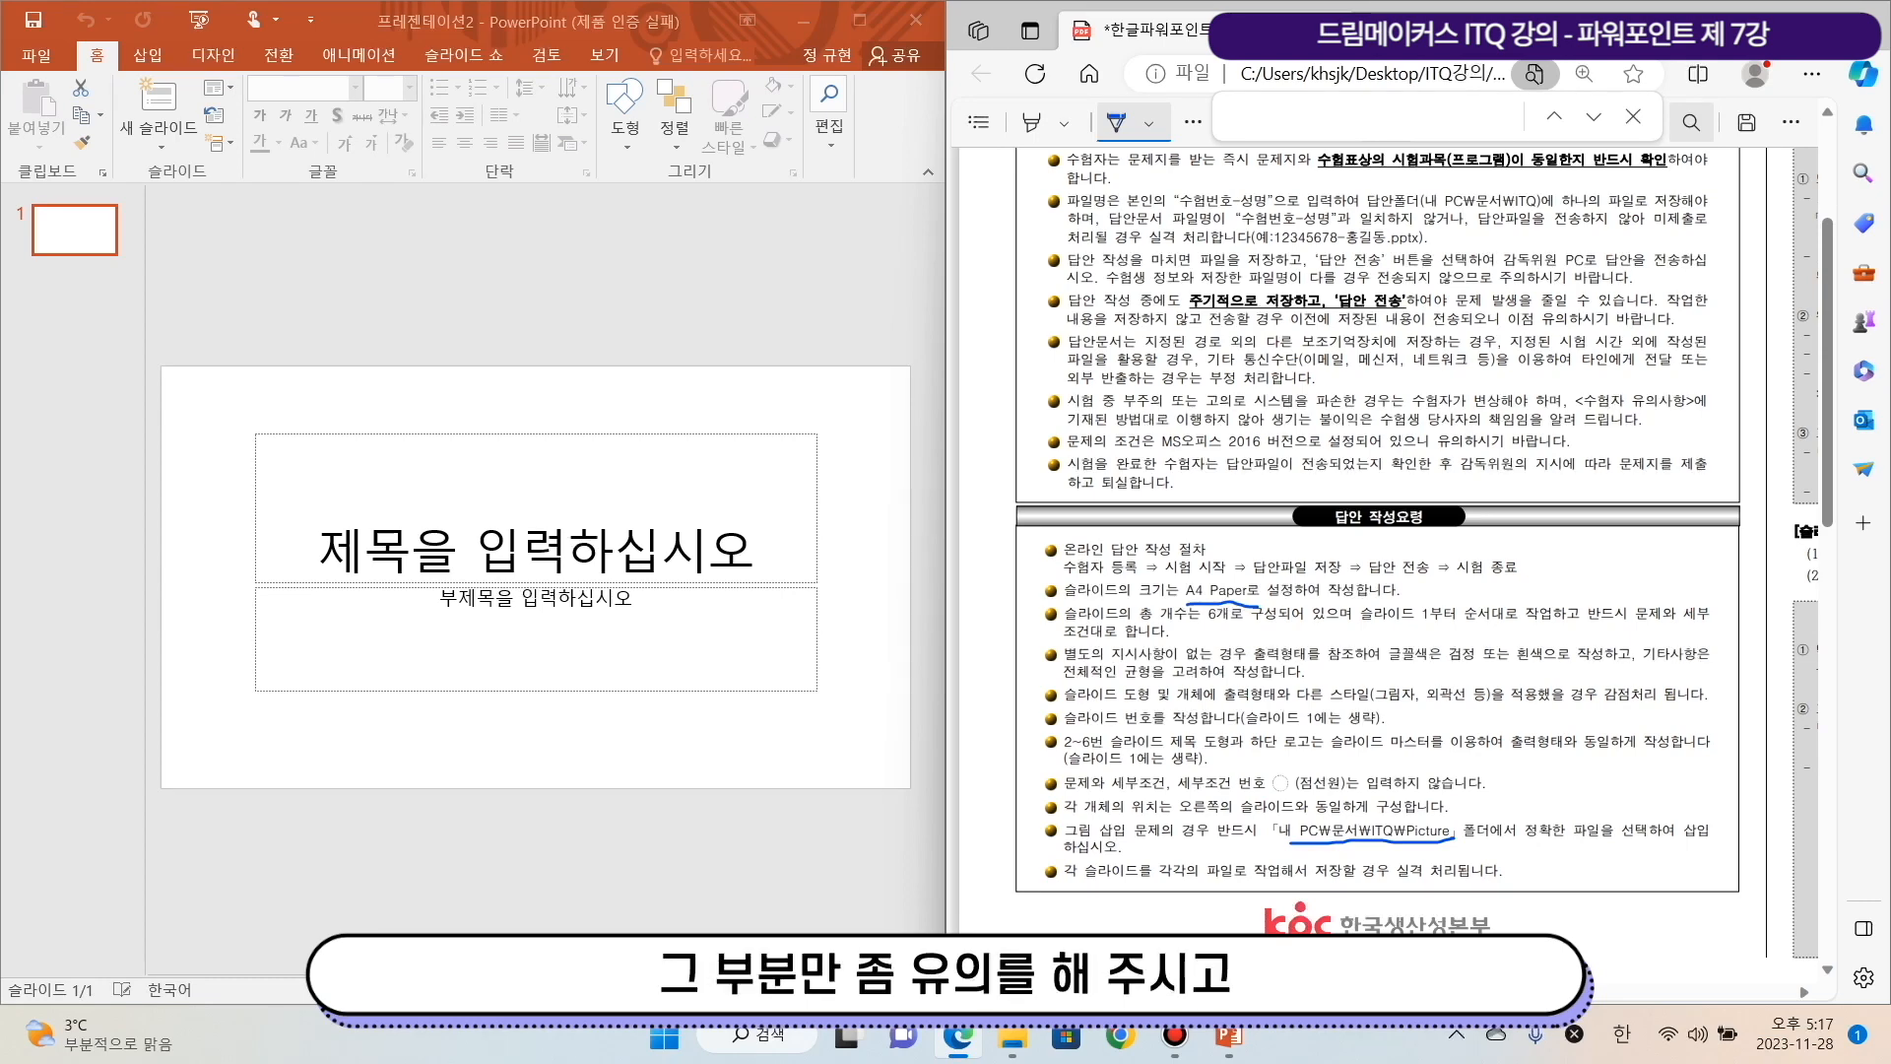
Go to the overall composition section of the exam PDF and bracket requirements (1) and (2) with the pen
scroll(1386, 554, right, 1)
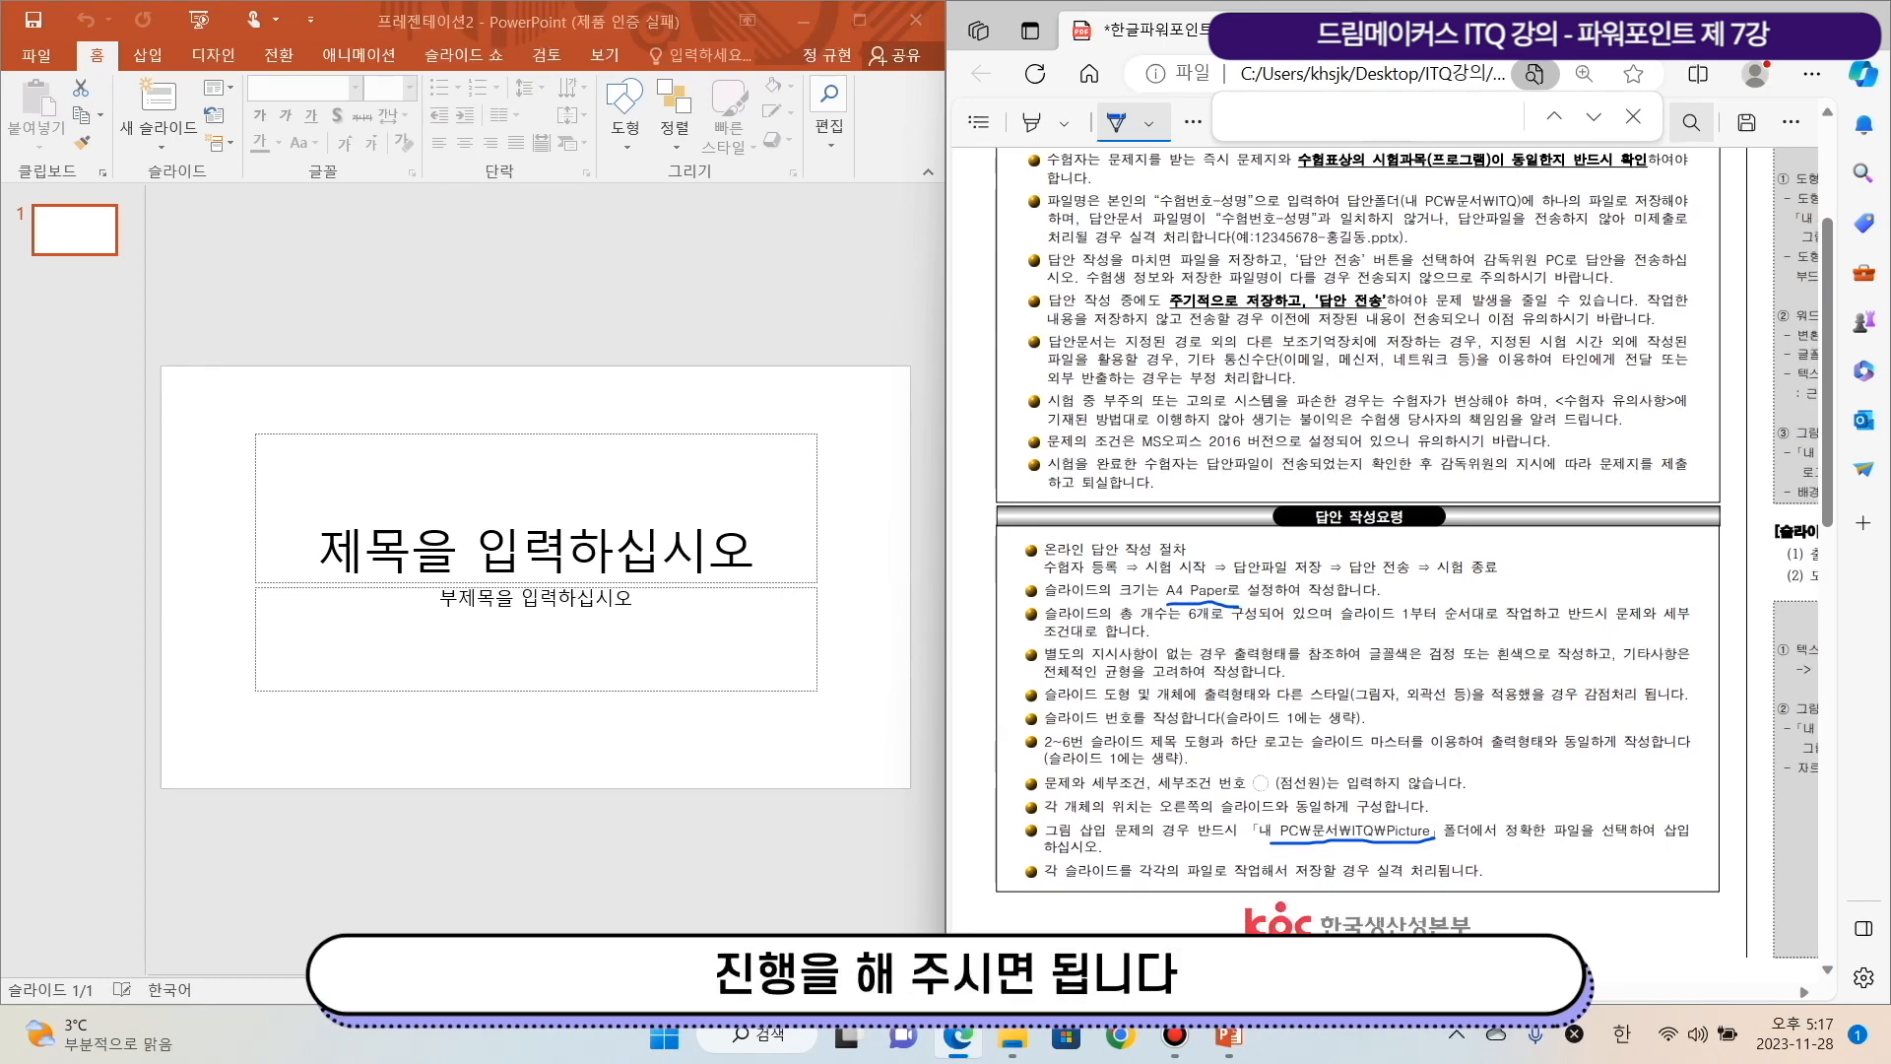
scroll(1386, 541, right, 10)
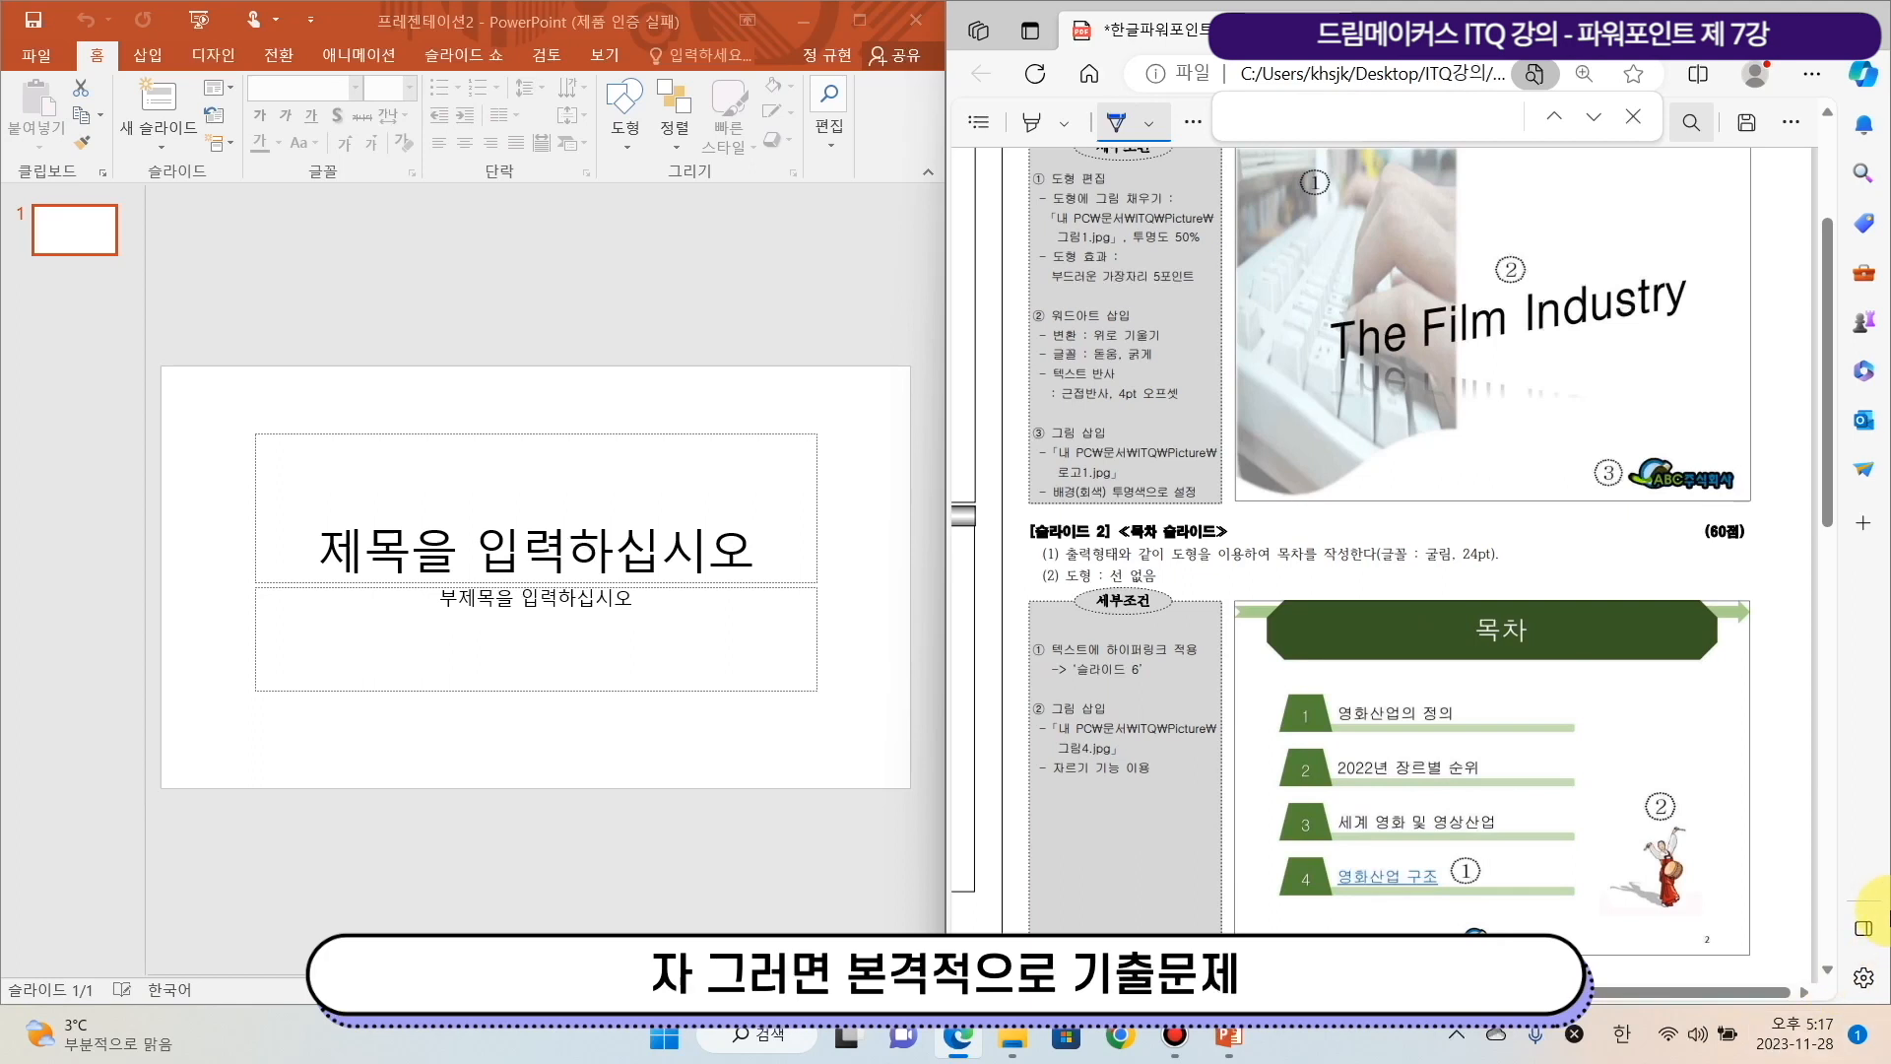
drag(1827, 316, 1840, 222)
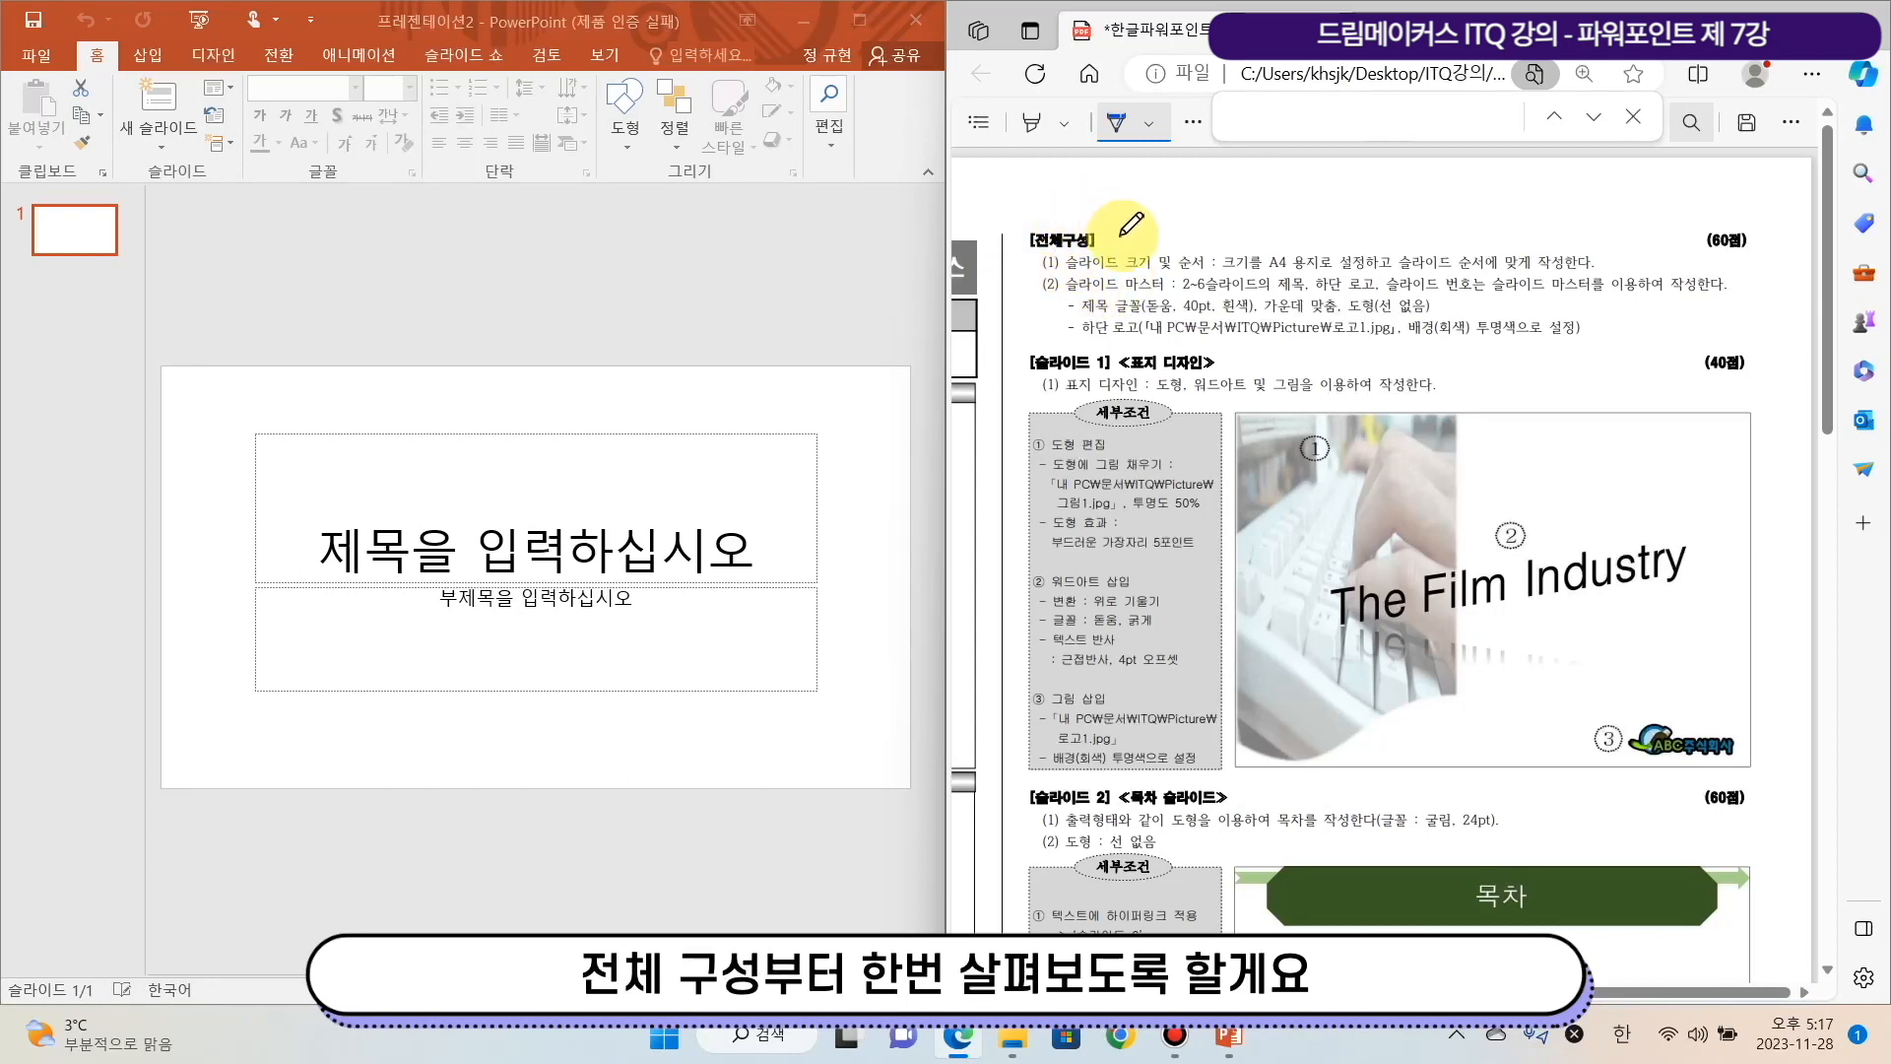
drag(1030, 260, 1052, 293)
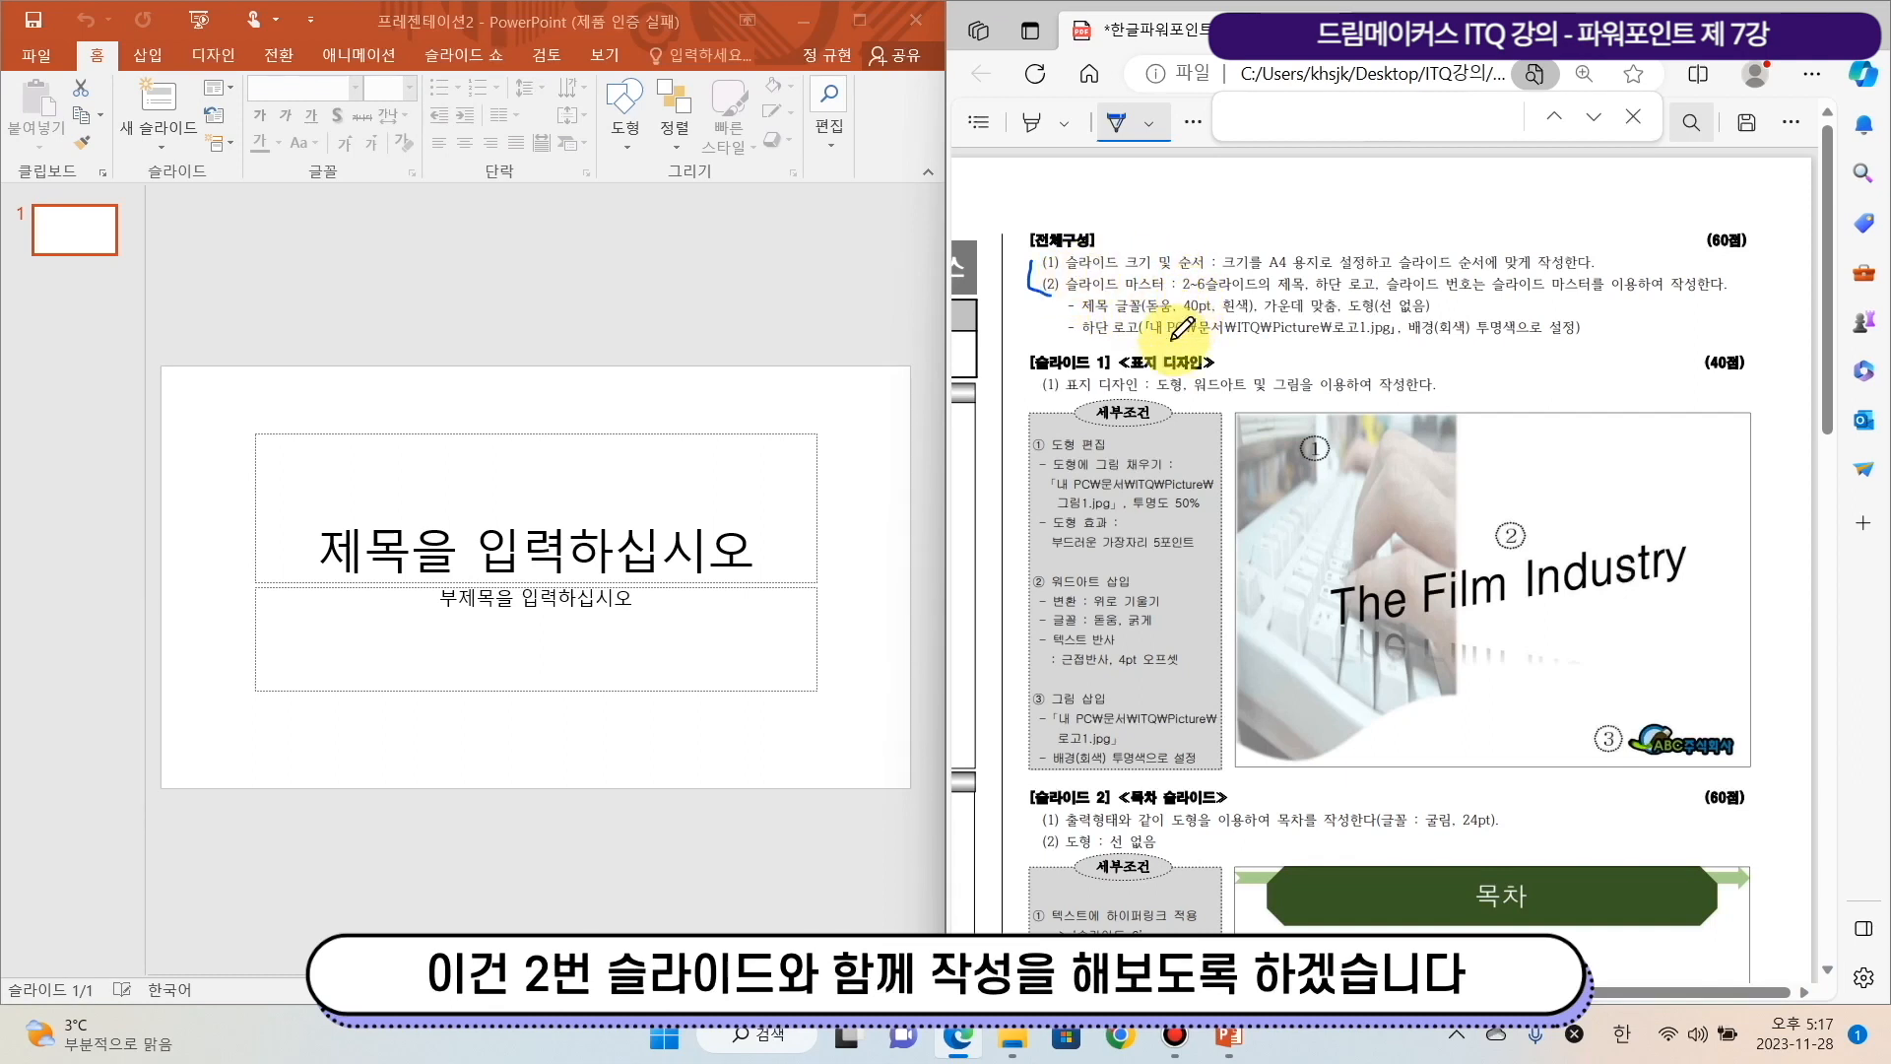
scroll(1145, 288, down, 1)
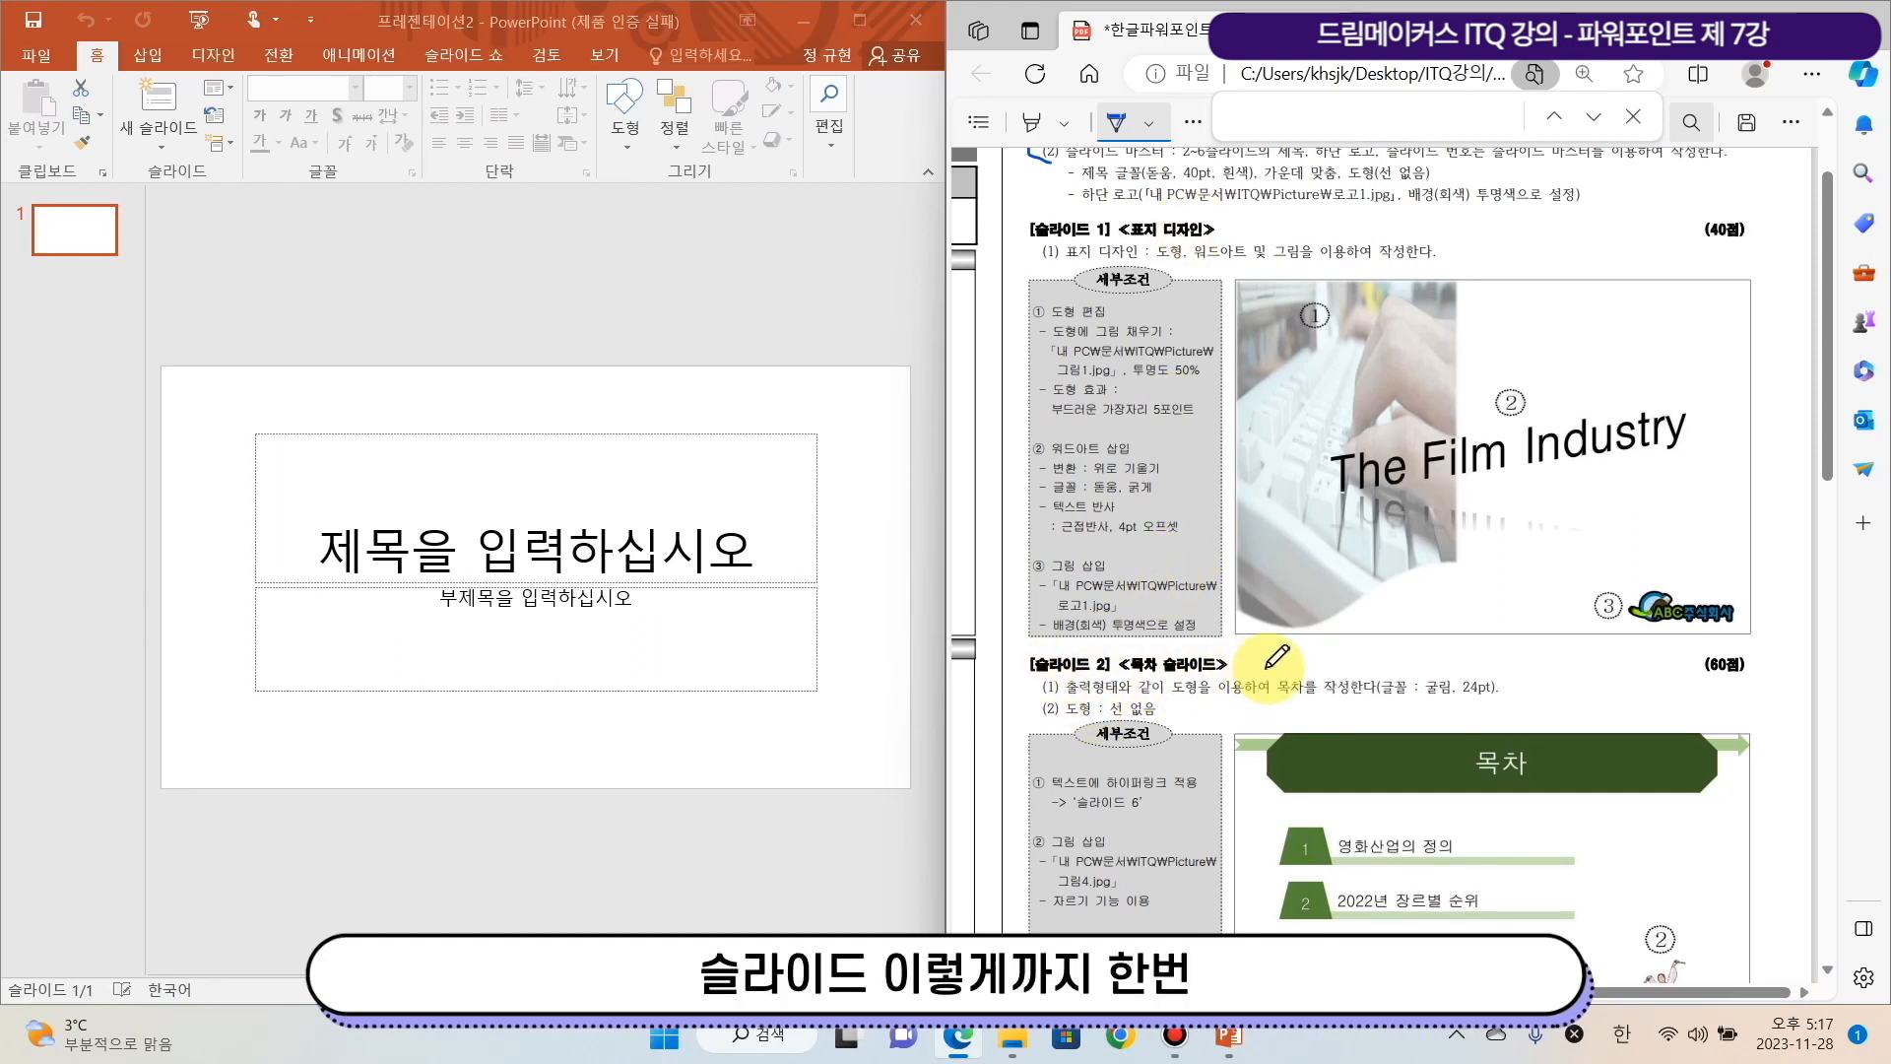
scroll(1277, 656, up, 1)
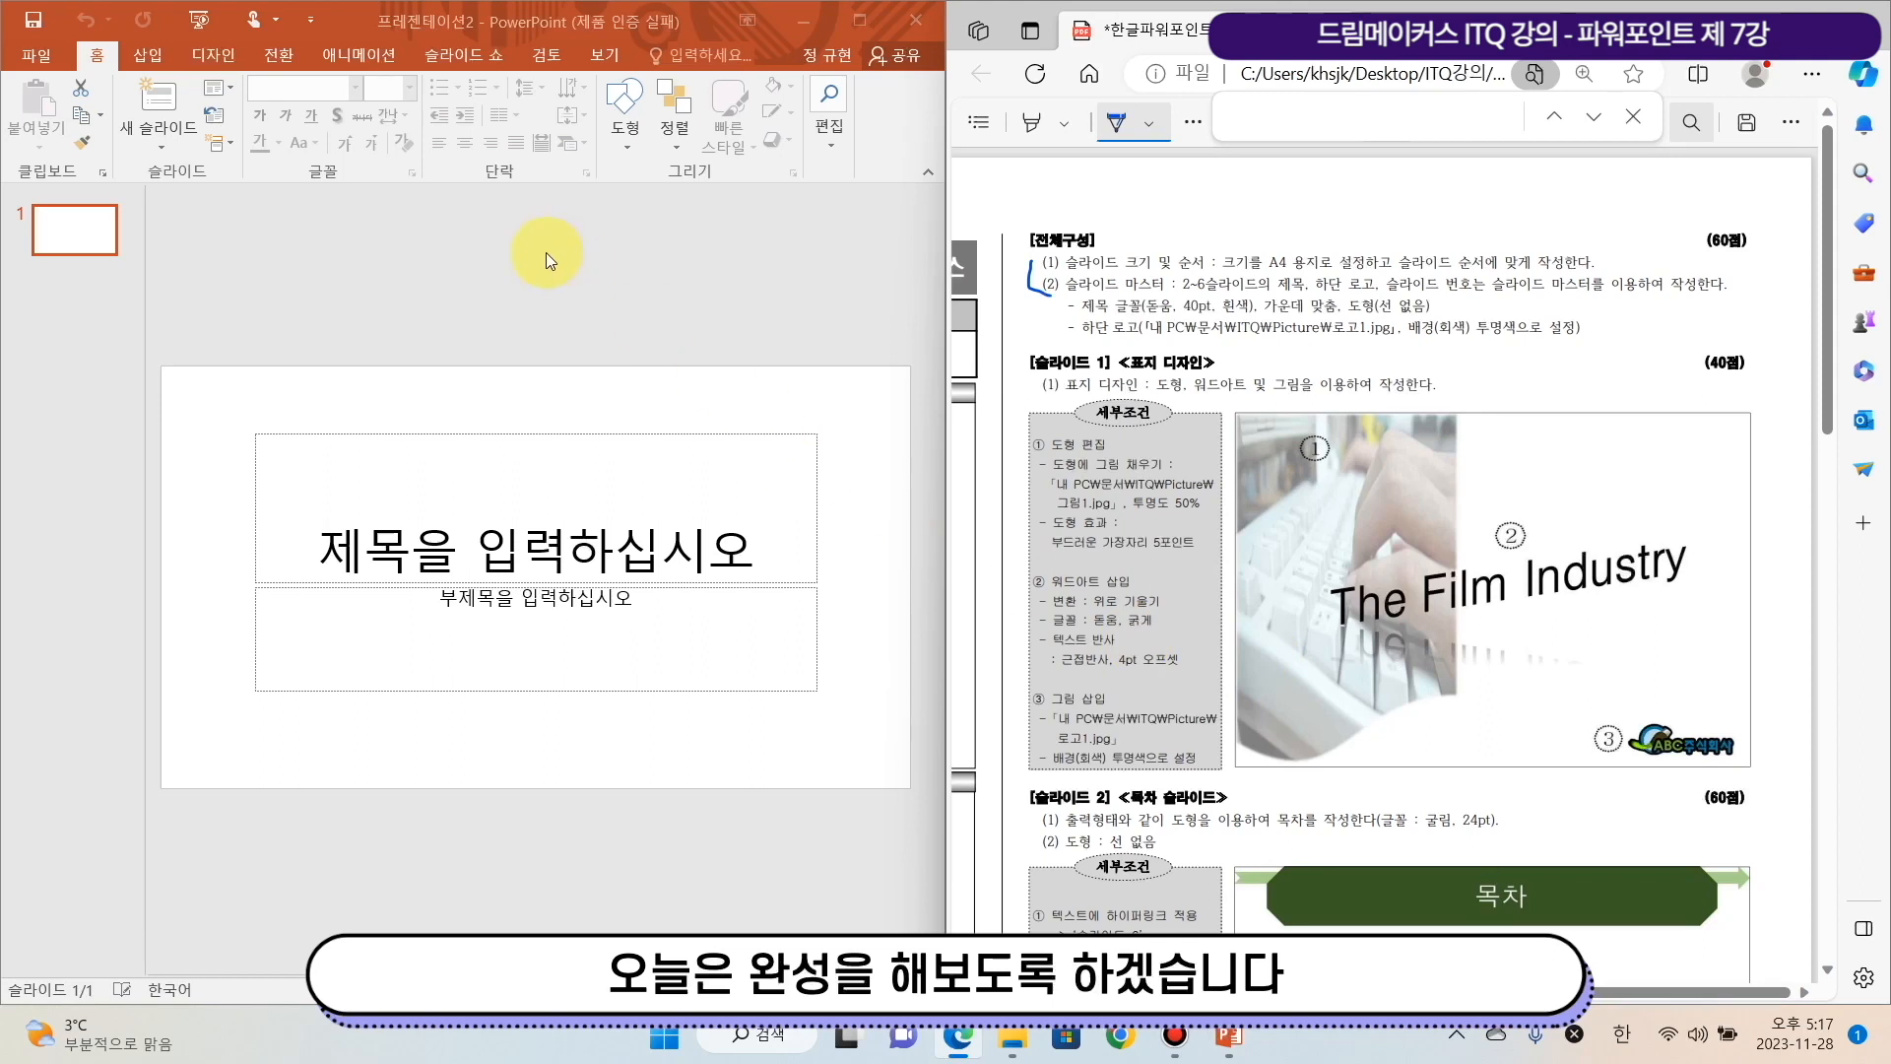
Set the slide size to A4 용지(210x297mm) and scale the content with the 맞춤 확인 (Ensure Fit) option
click(81, 233)
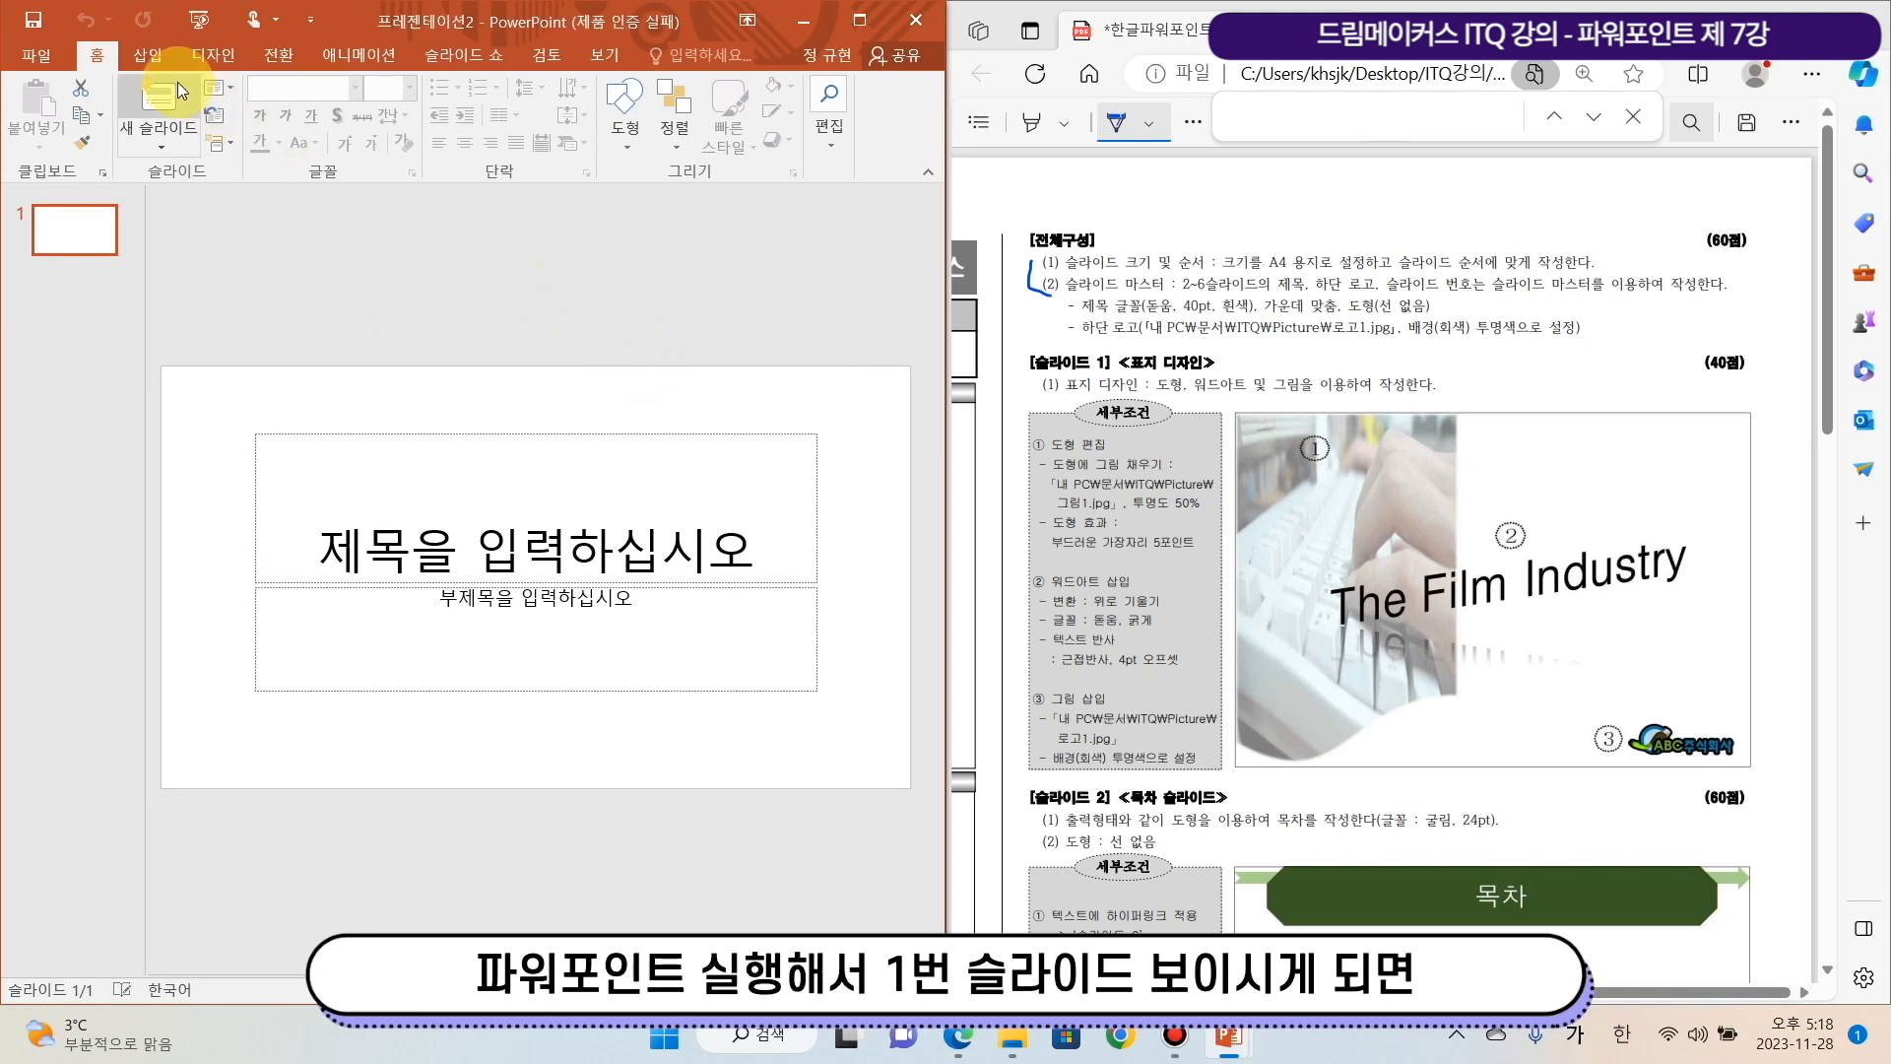
click(216, 47)
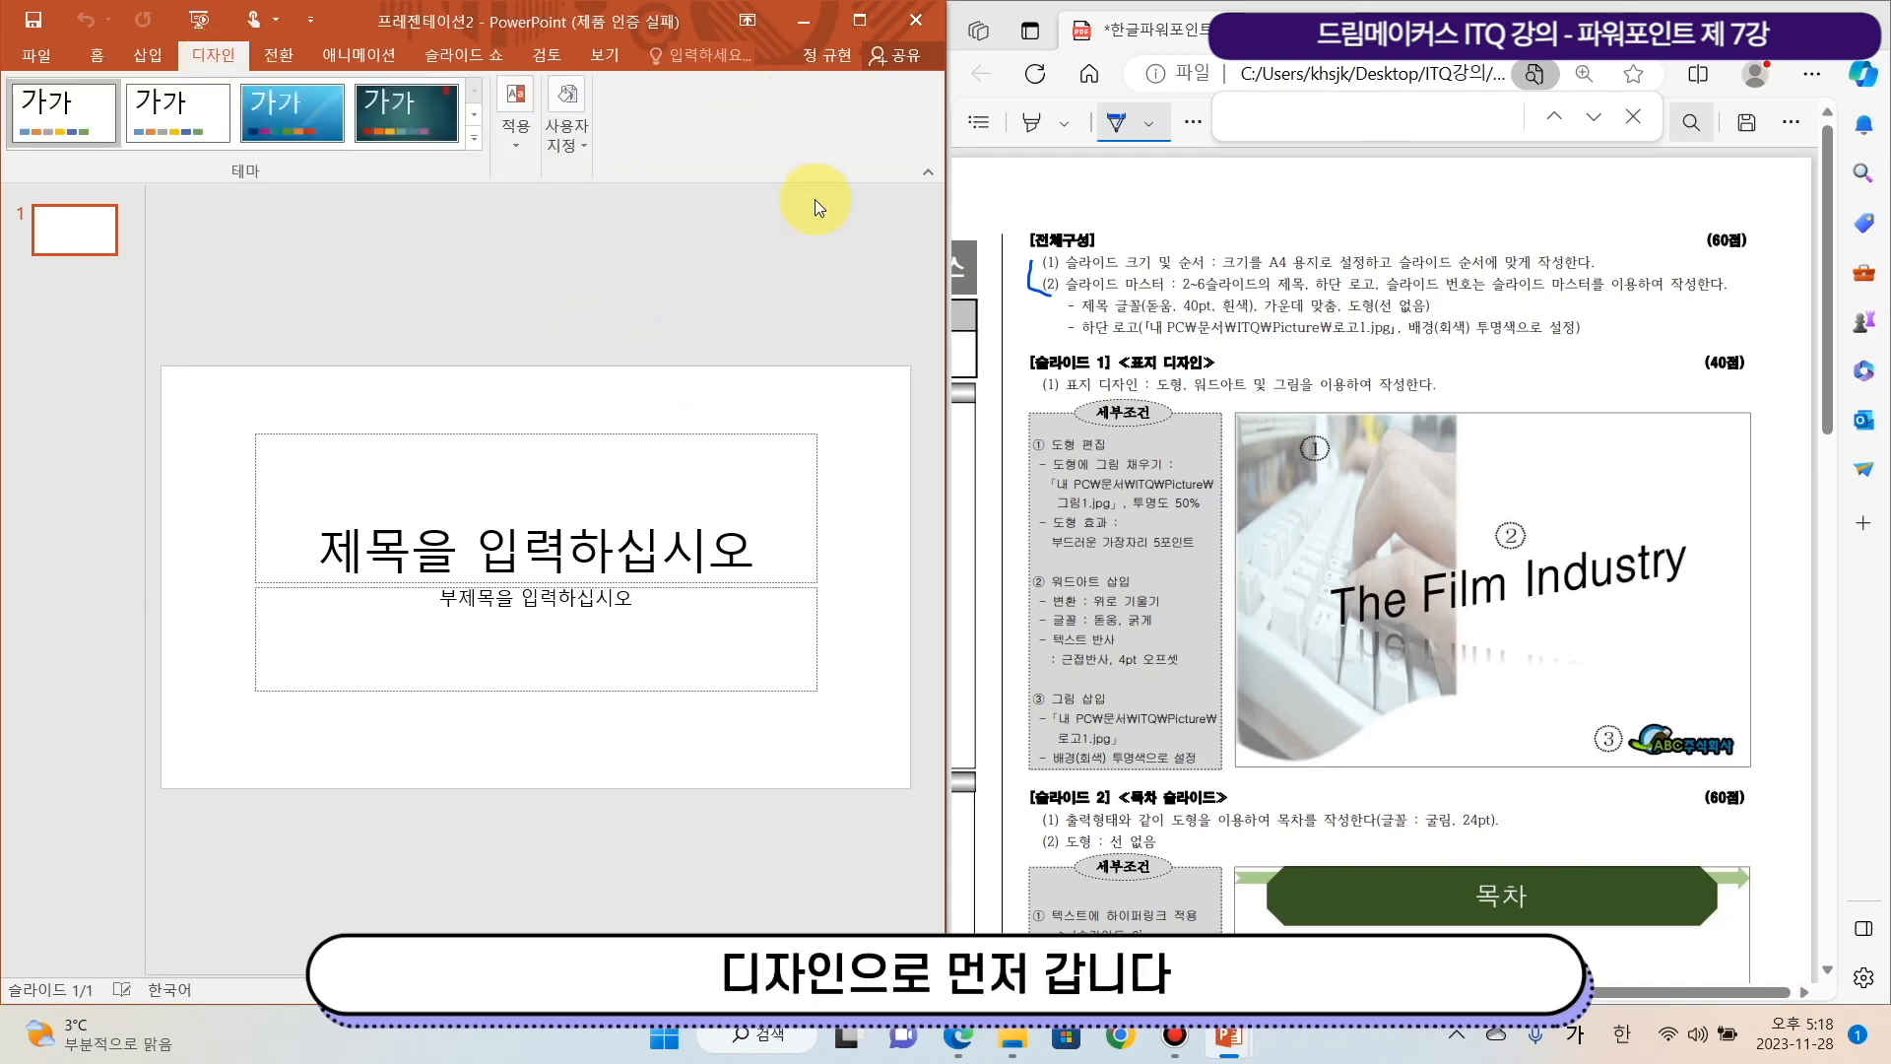
click(928, 171)
double_click(209, 50)
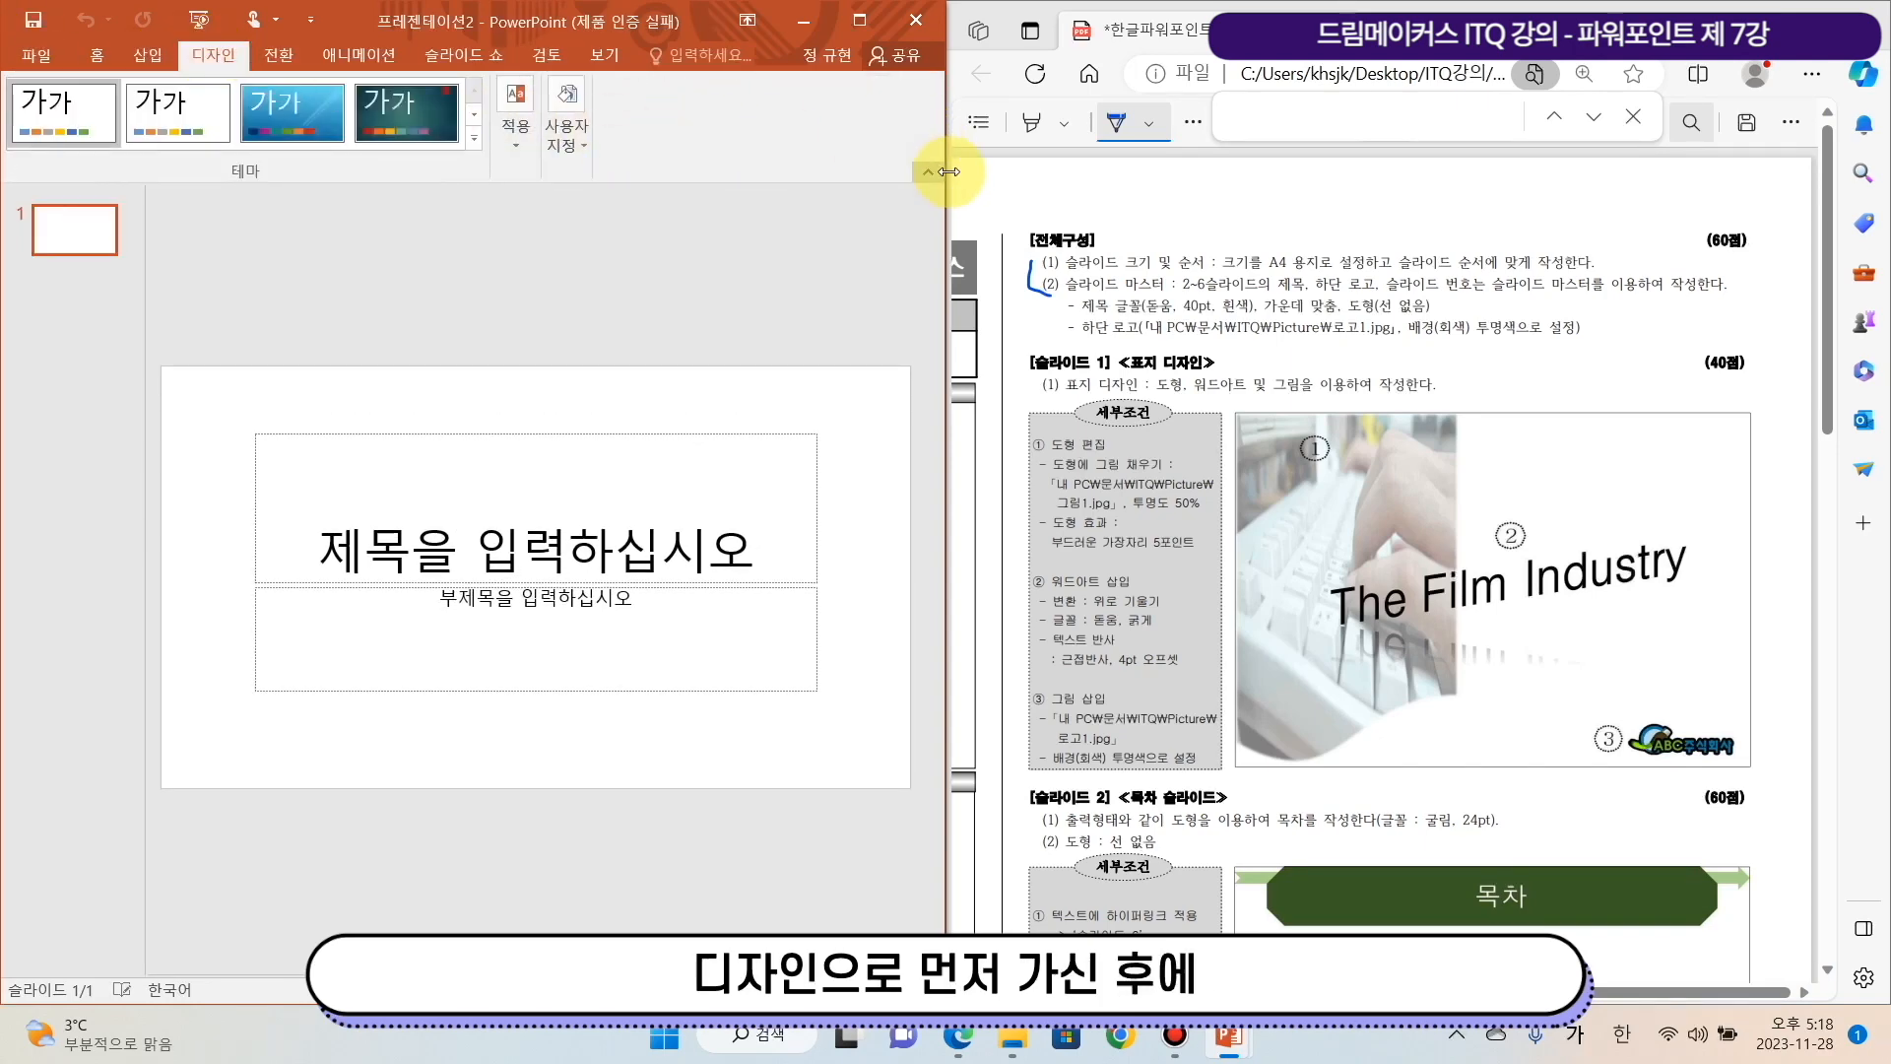
drag(945, 133, 1251, 138)
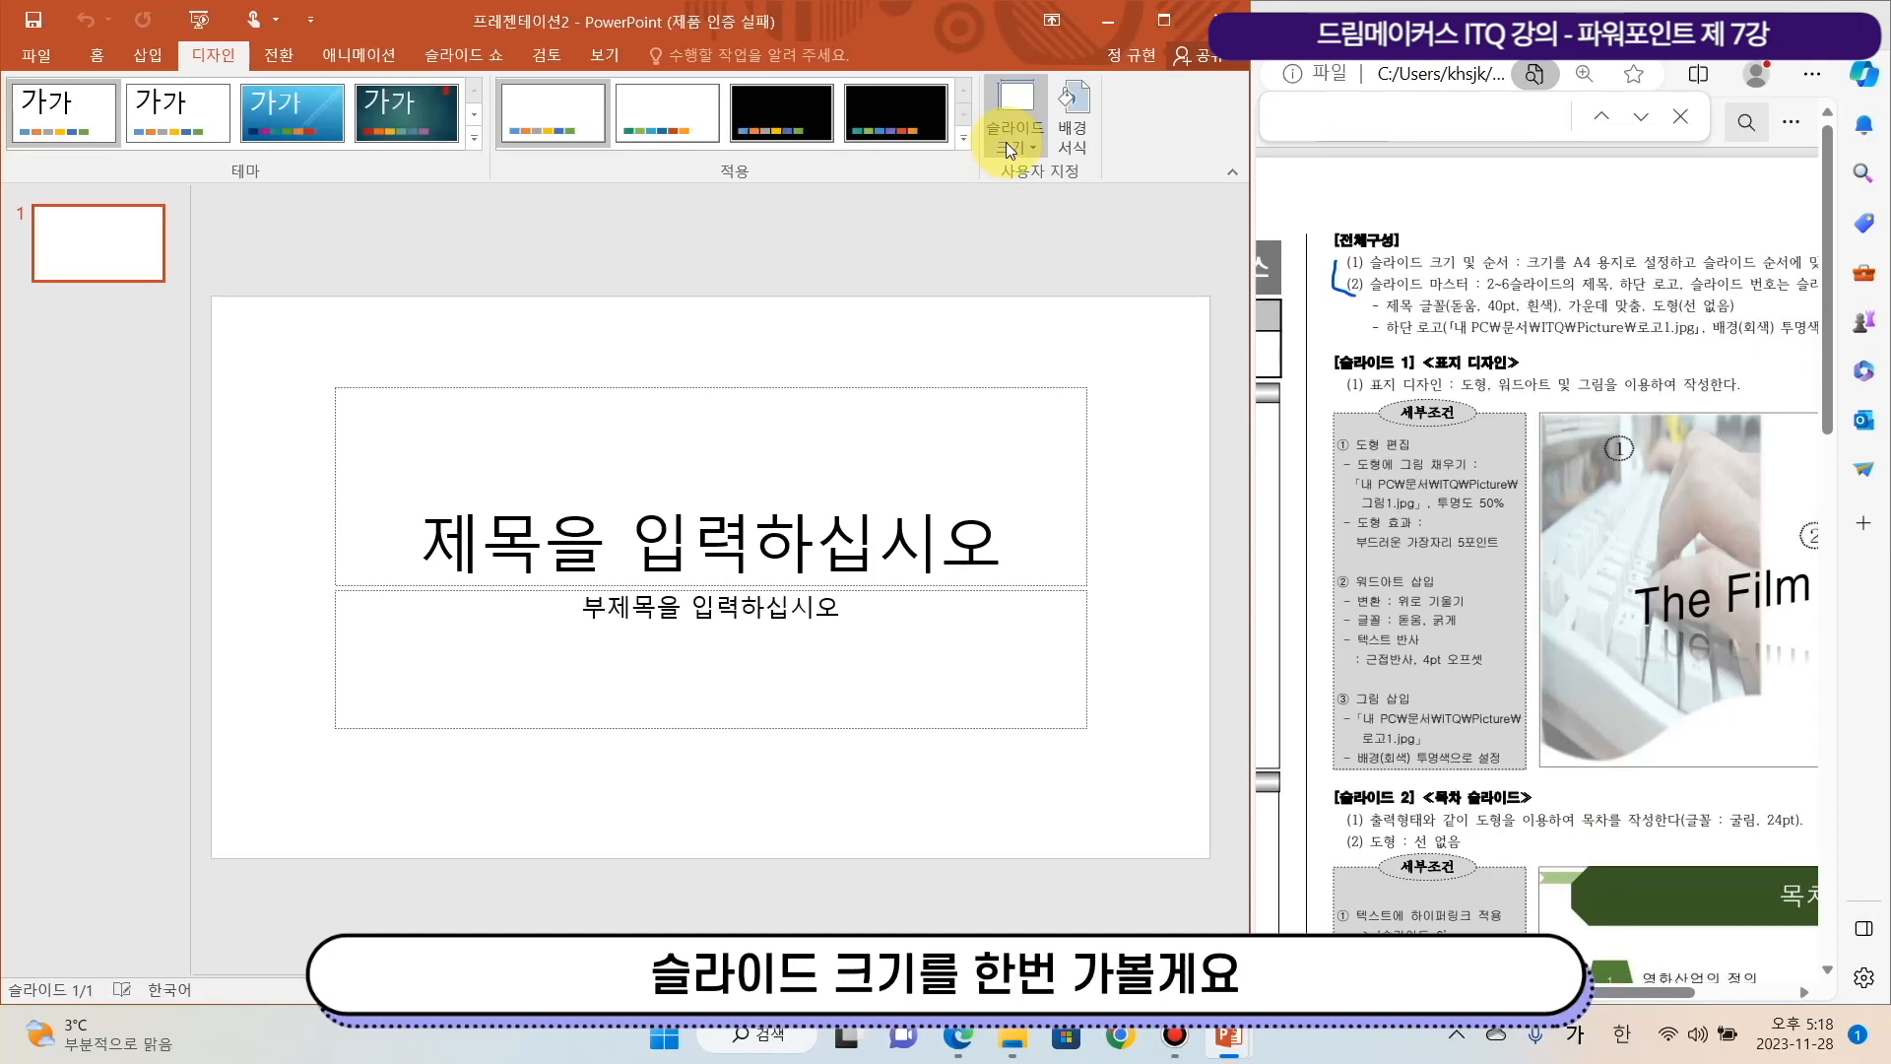
click(1007, 142)
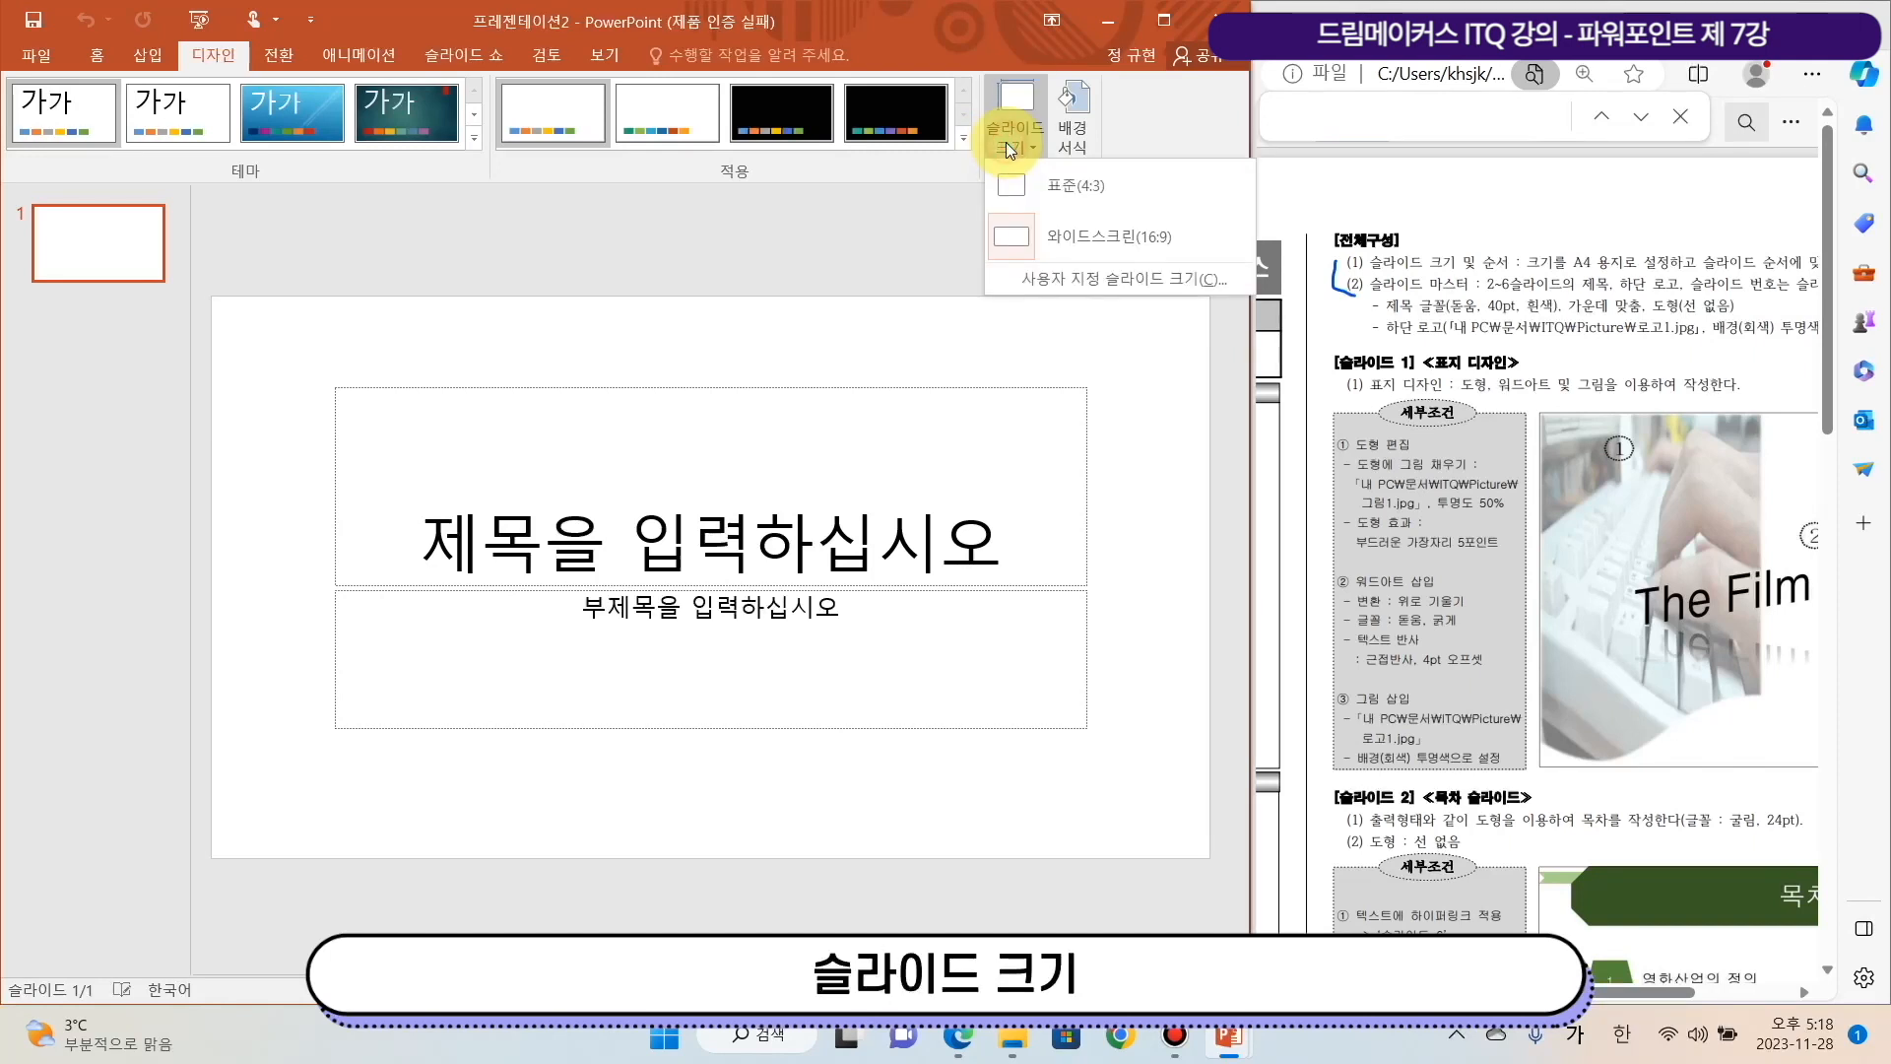
click(1113, 286)
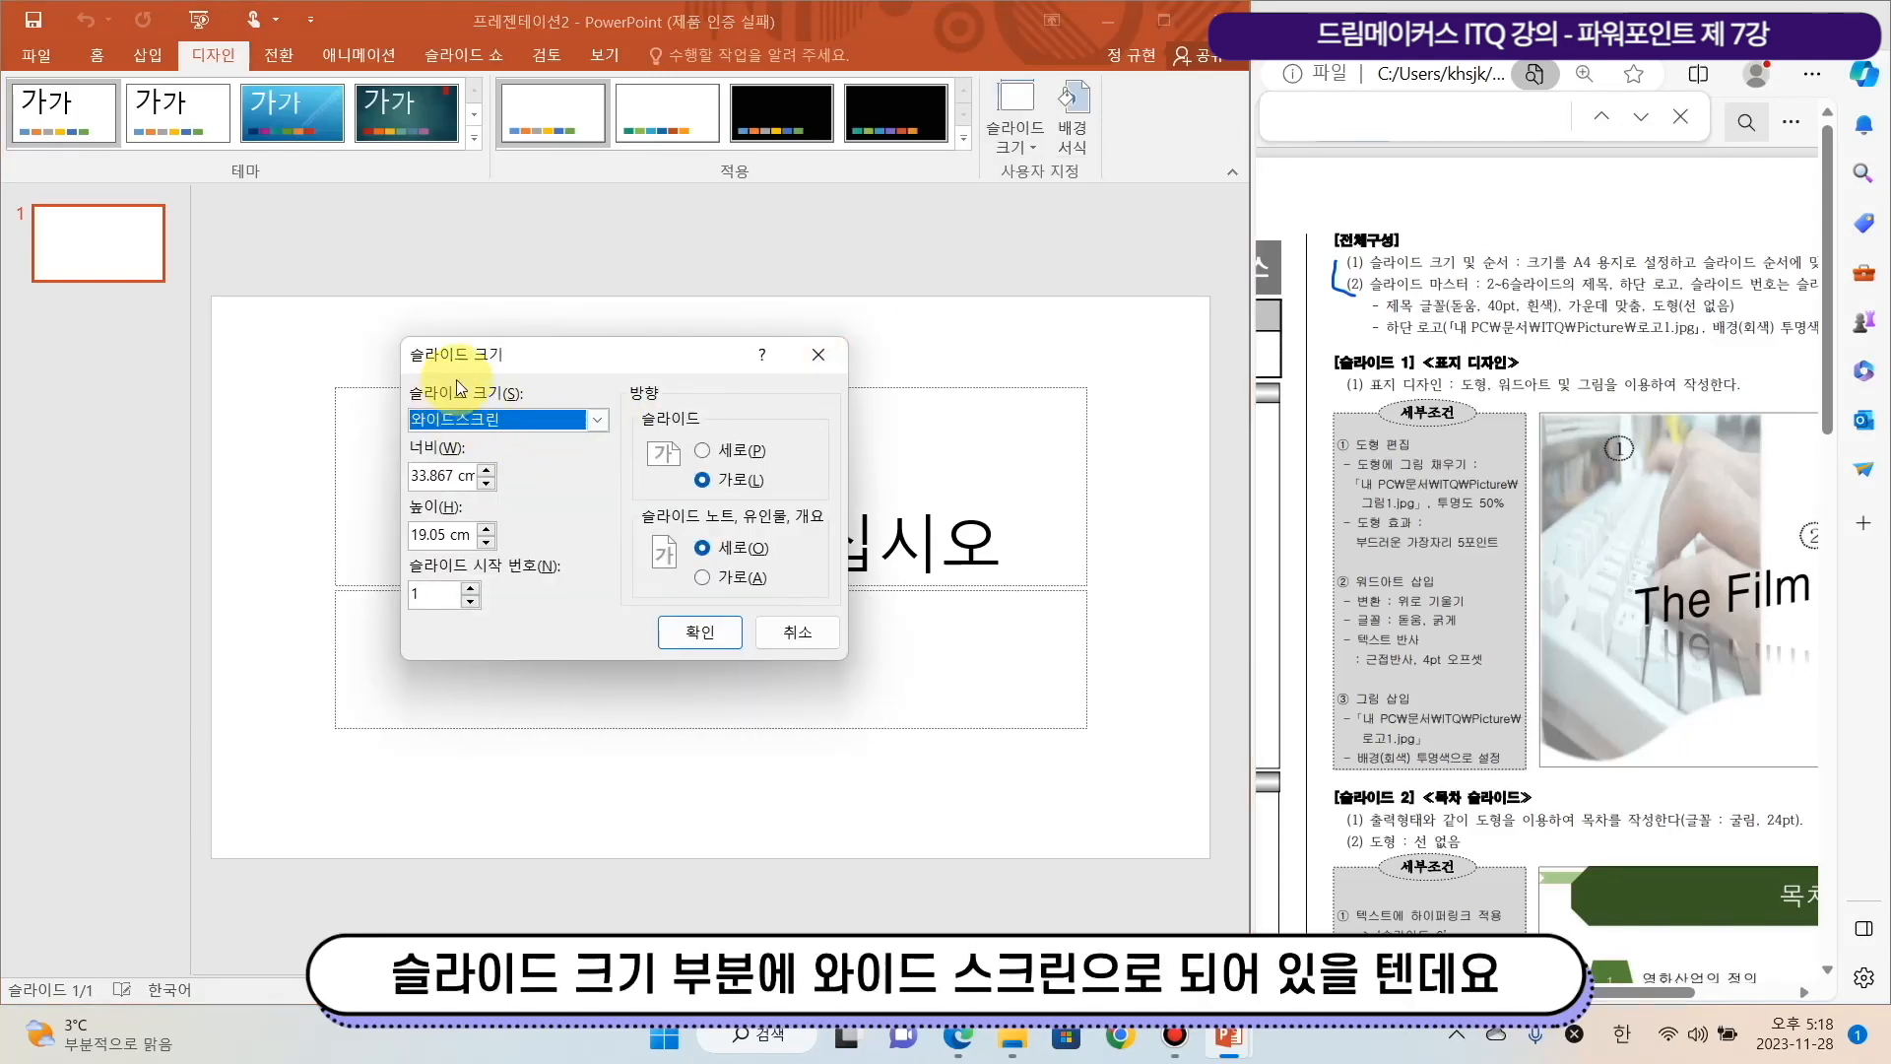
click(542, 426)
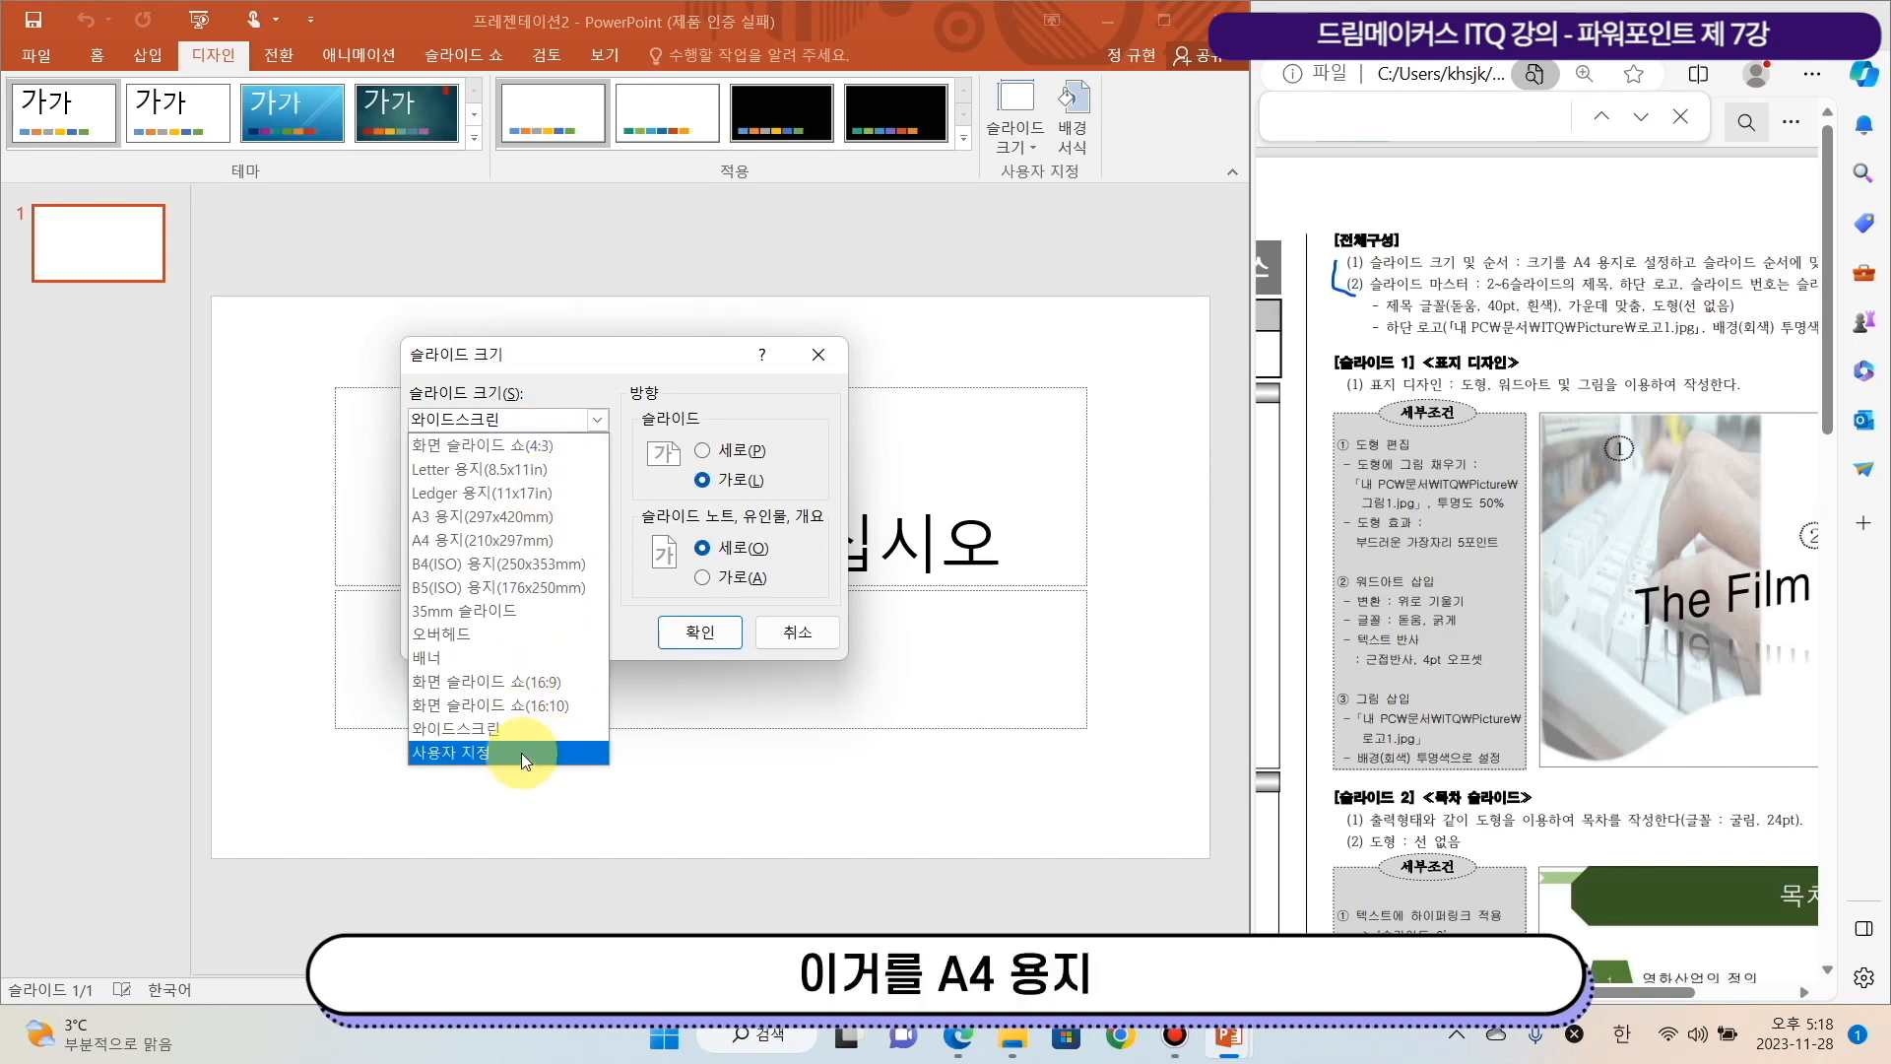
click(583, 540)
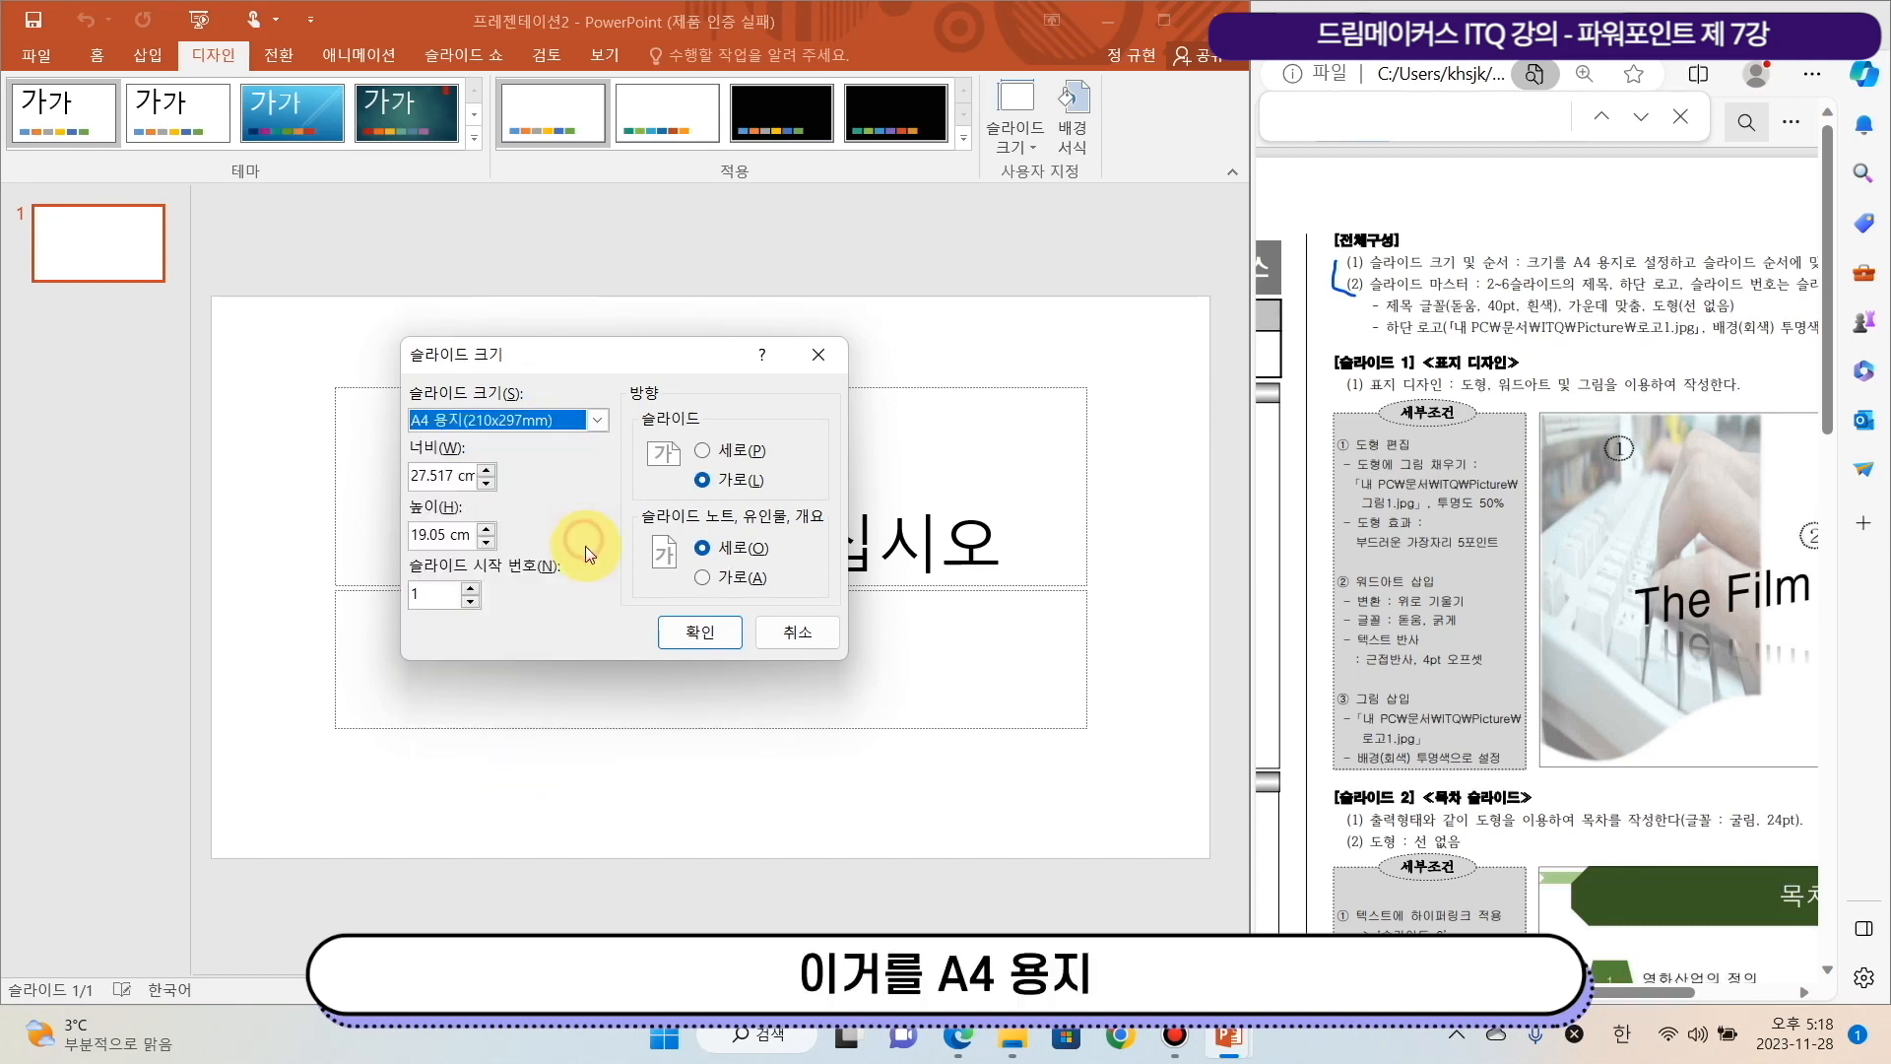
click(698, 633)
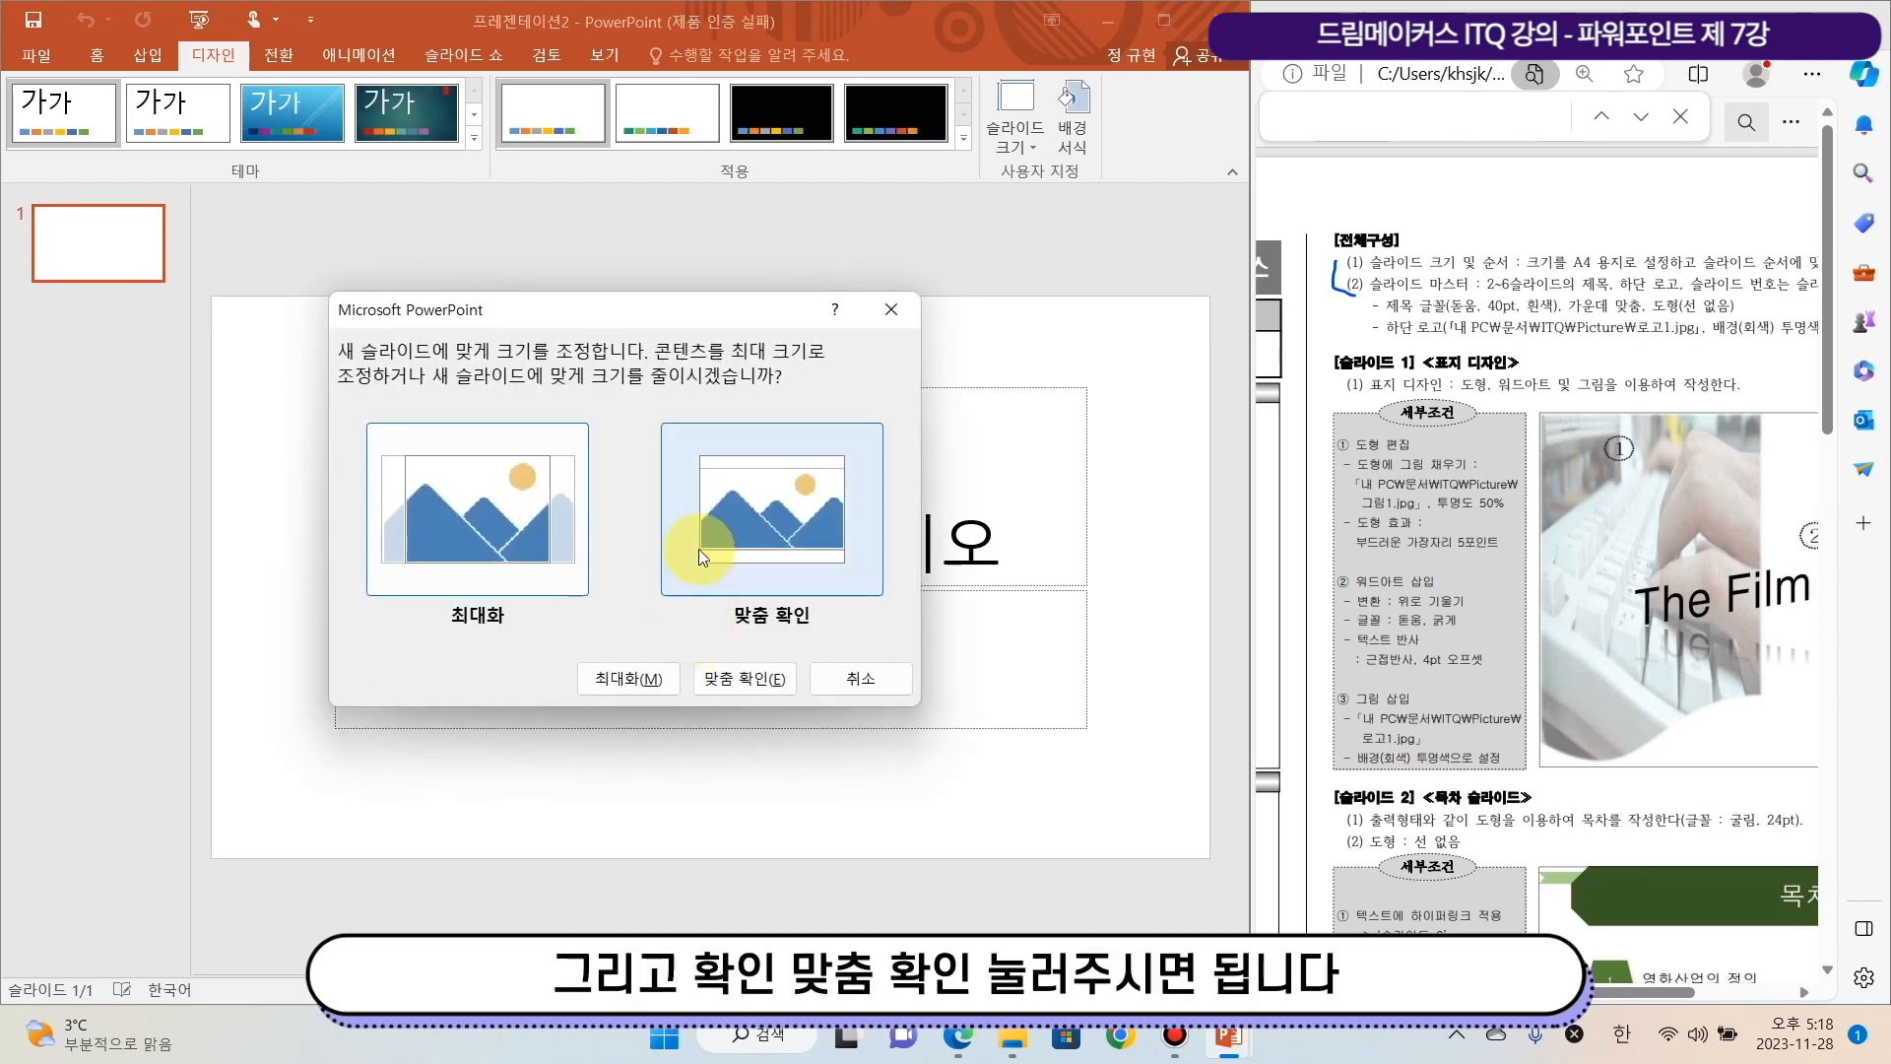
click(744, 680)
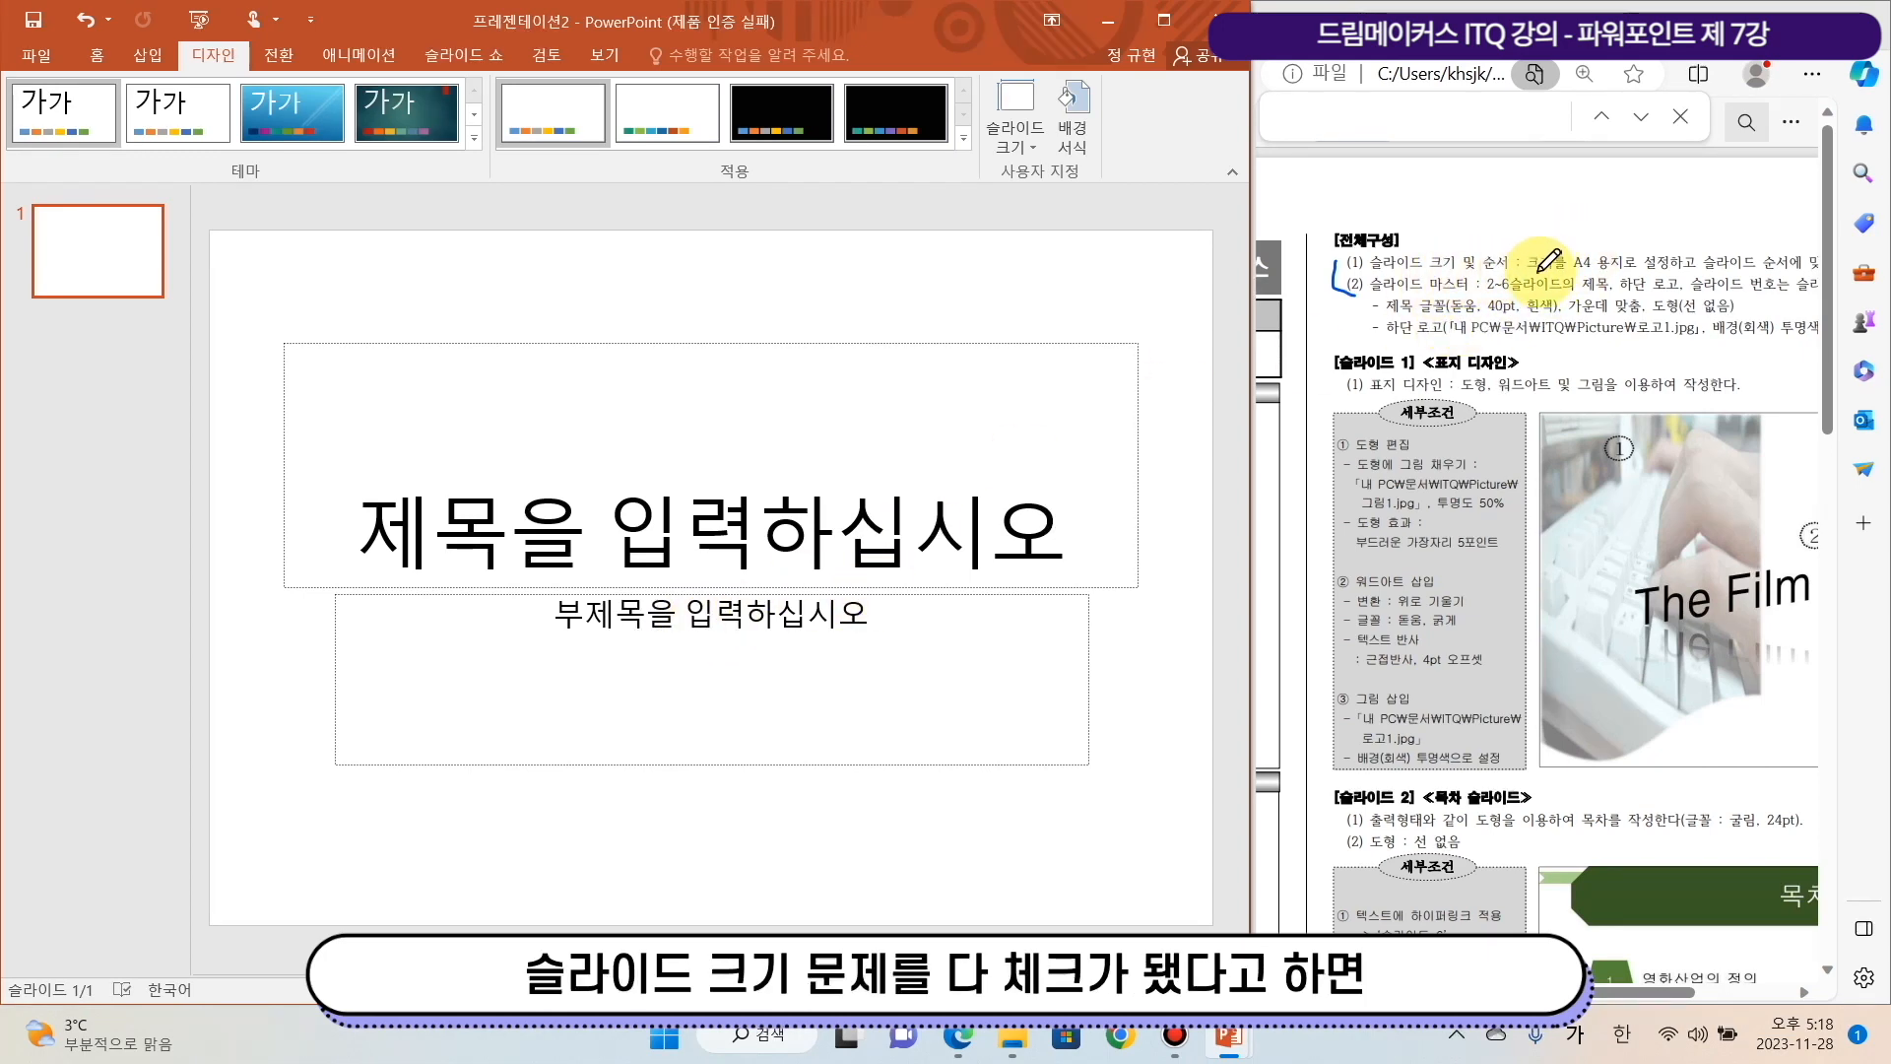
Widen the exam PDF window again and underline the A4 paper size requirement in item (1) with the pen
click(1815, 18)
drag(1256, 148, 921, 178)
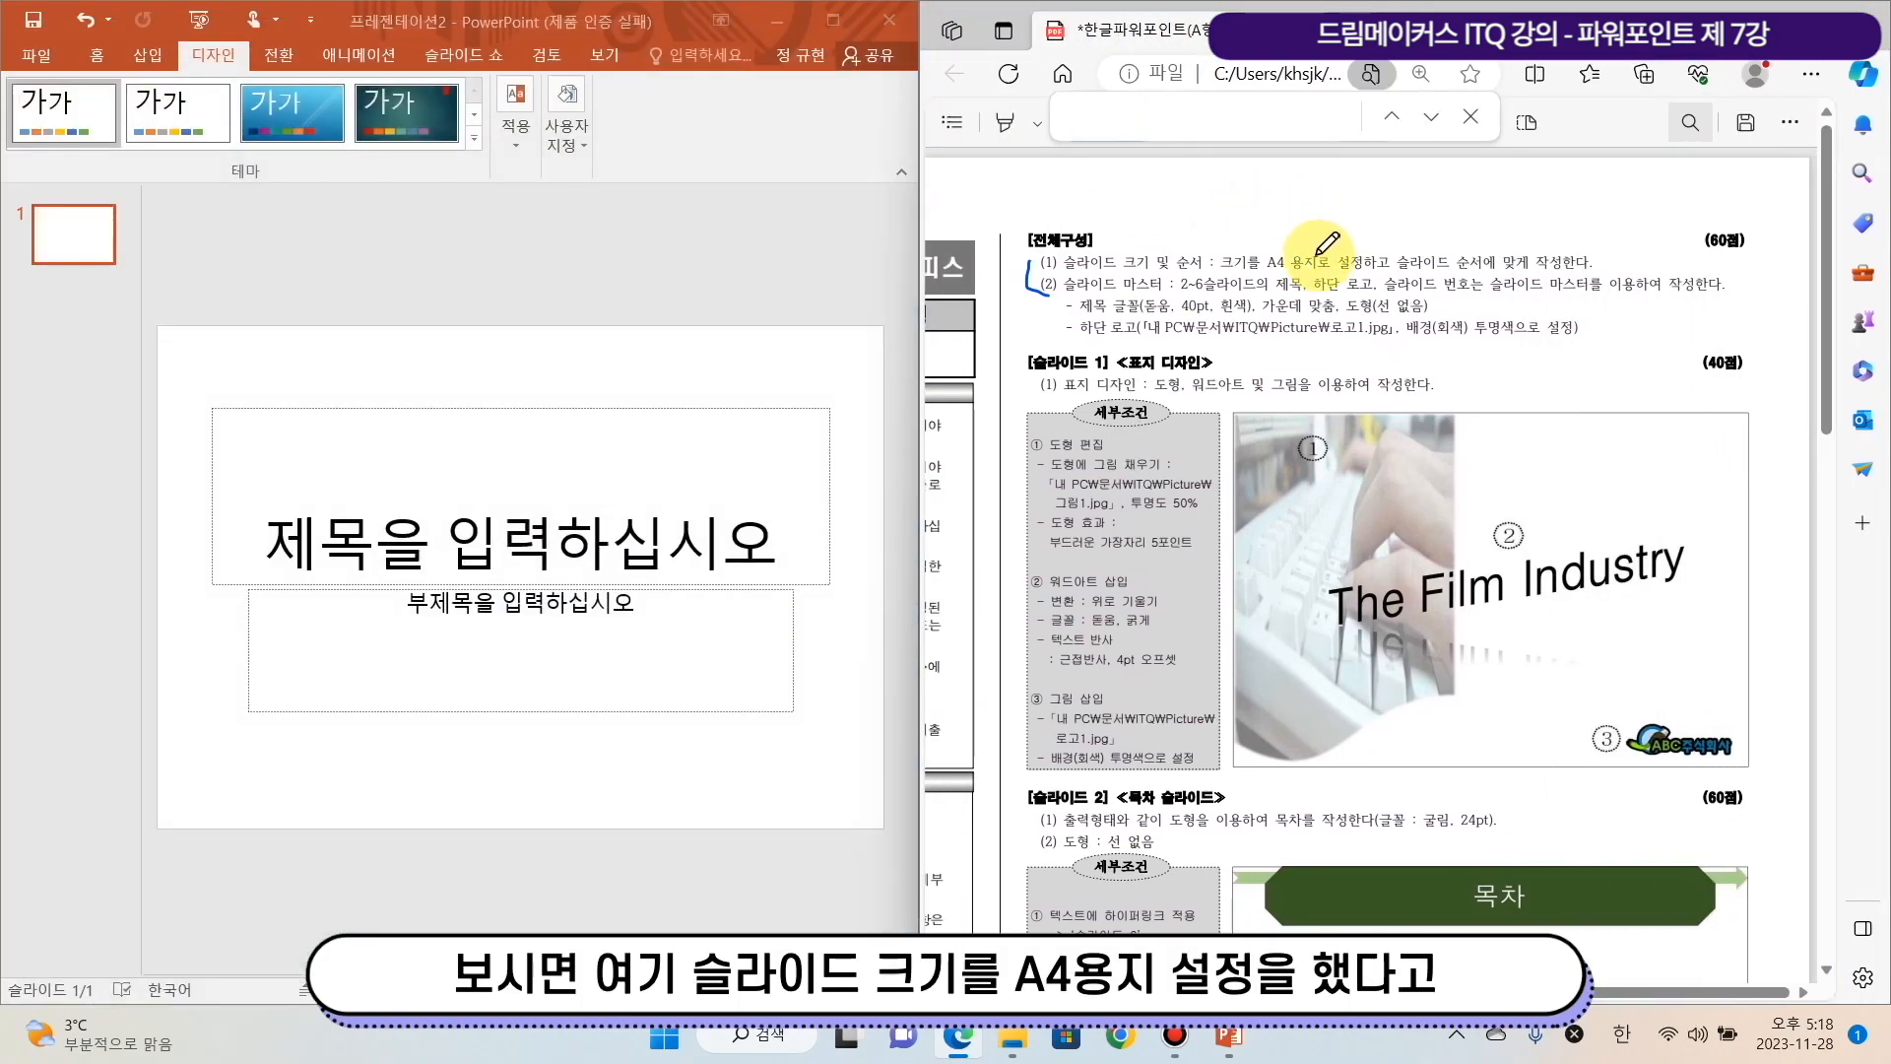
drag(1223, 268, 1317, 261)
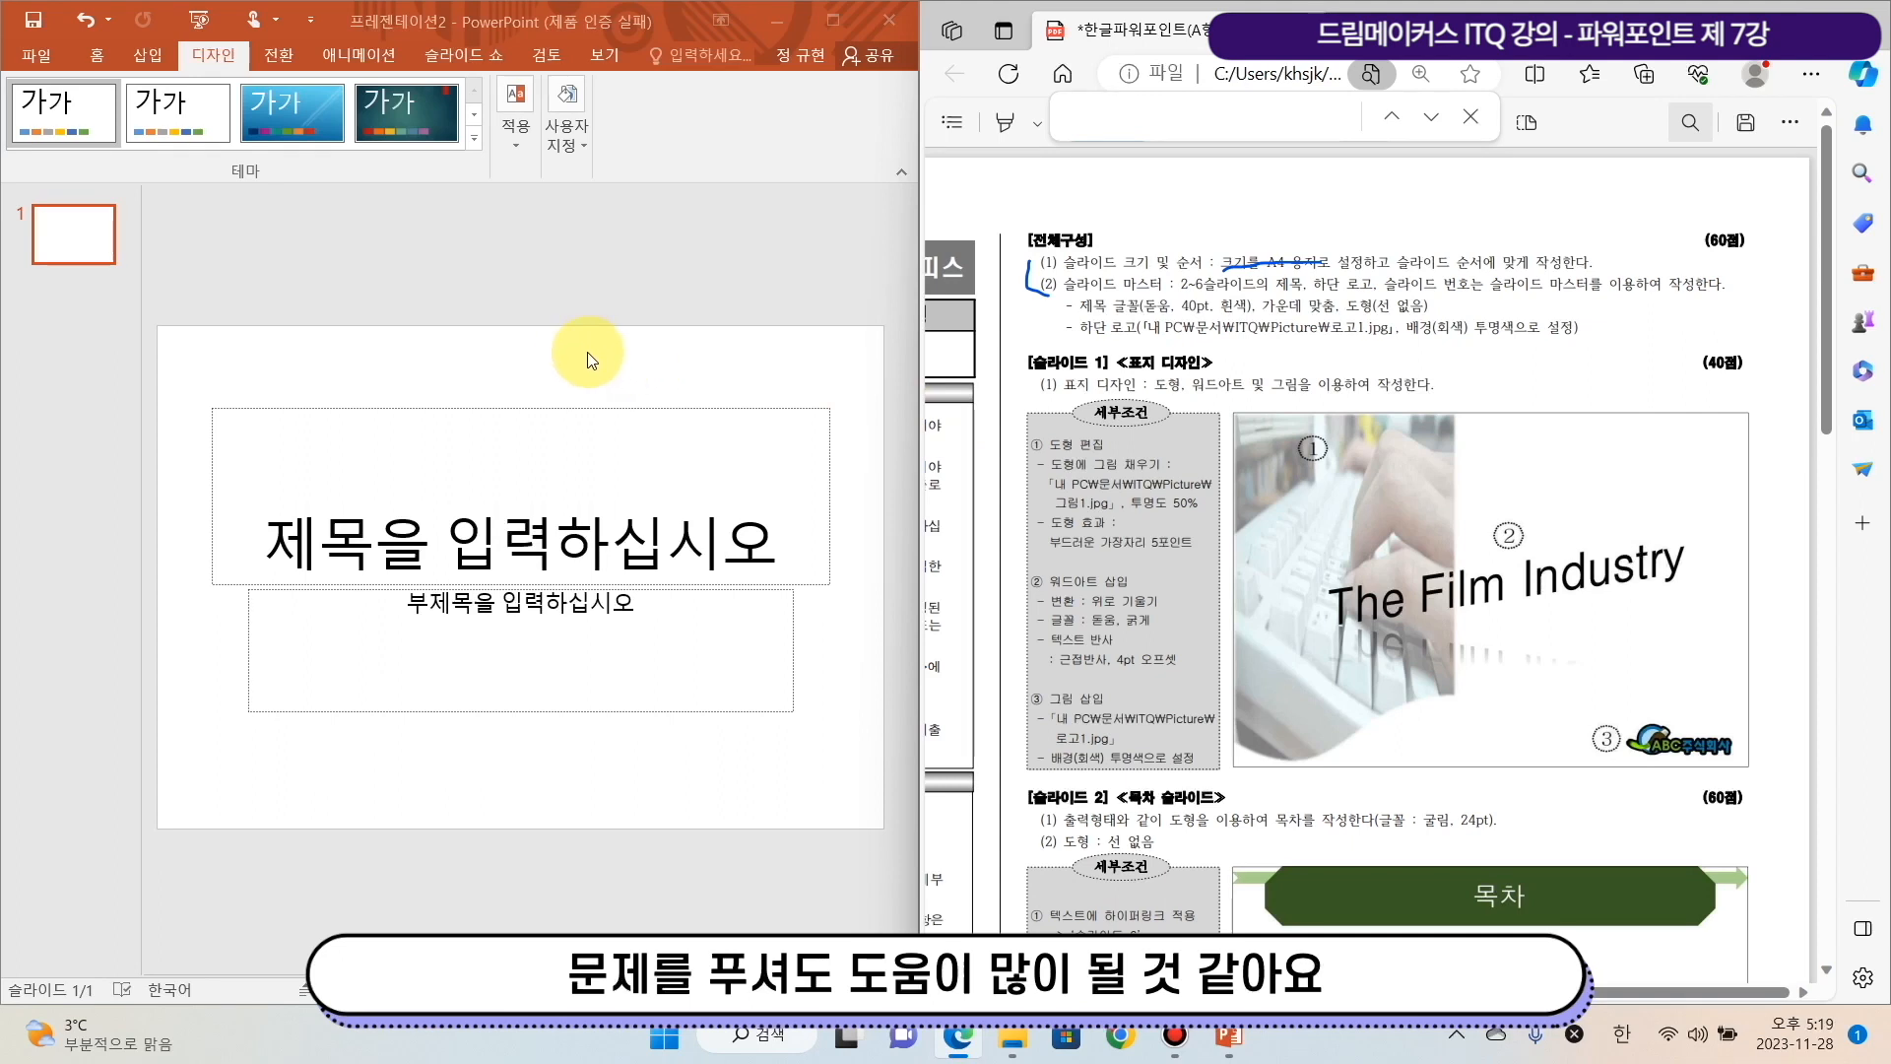
Delete the title and subtitle placeholders from slide 1
click(57, 240)
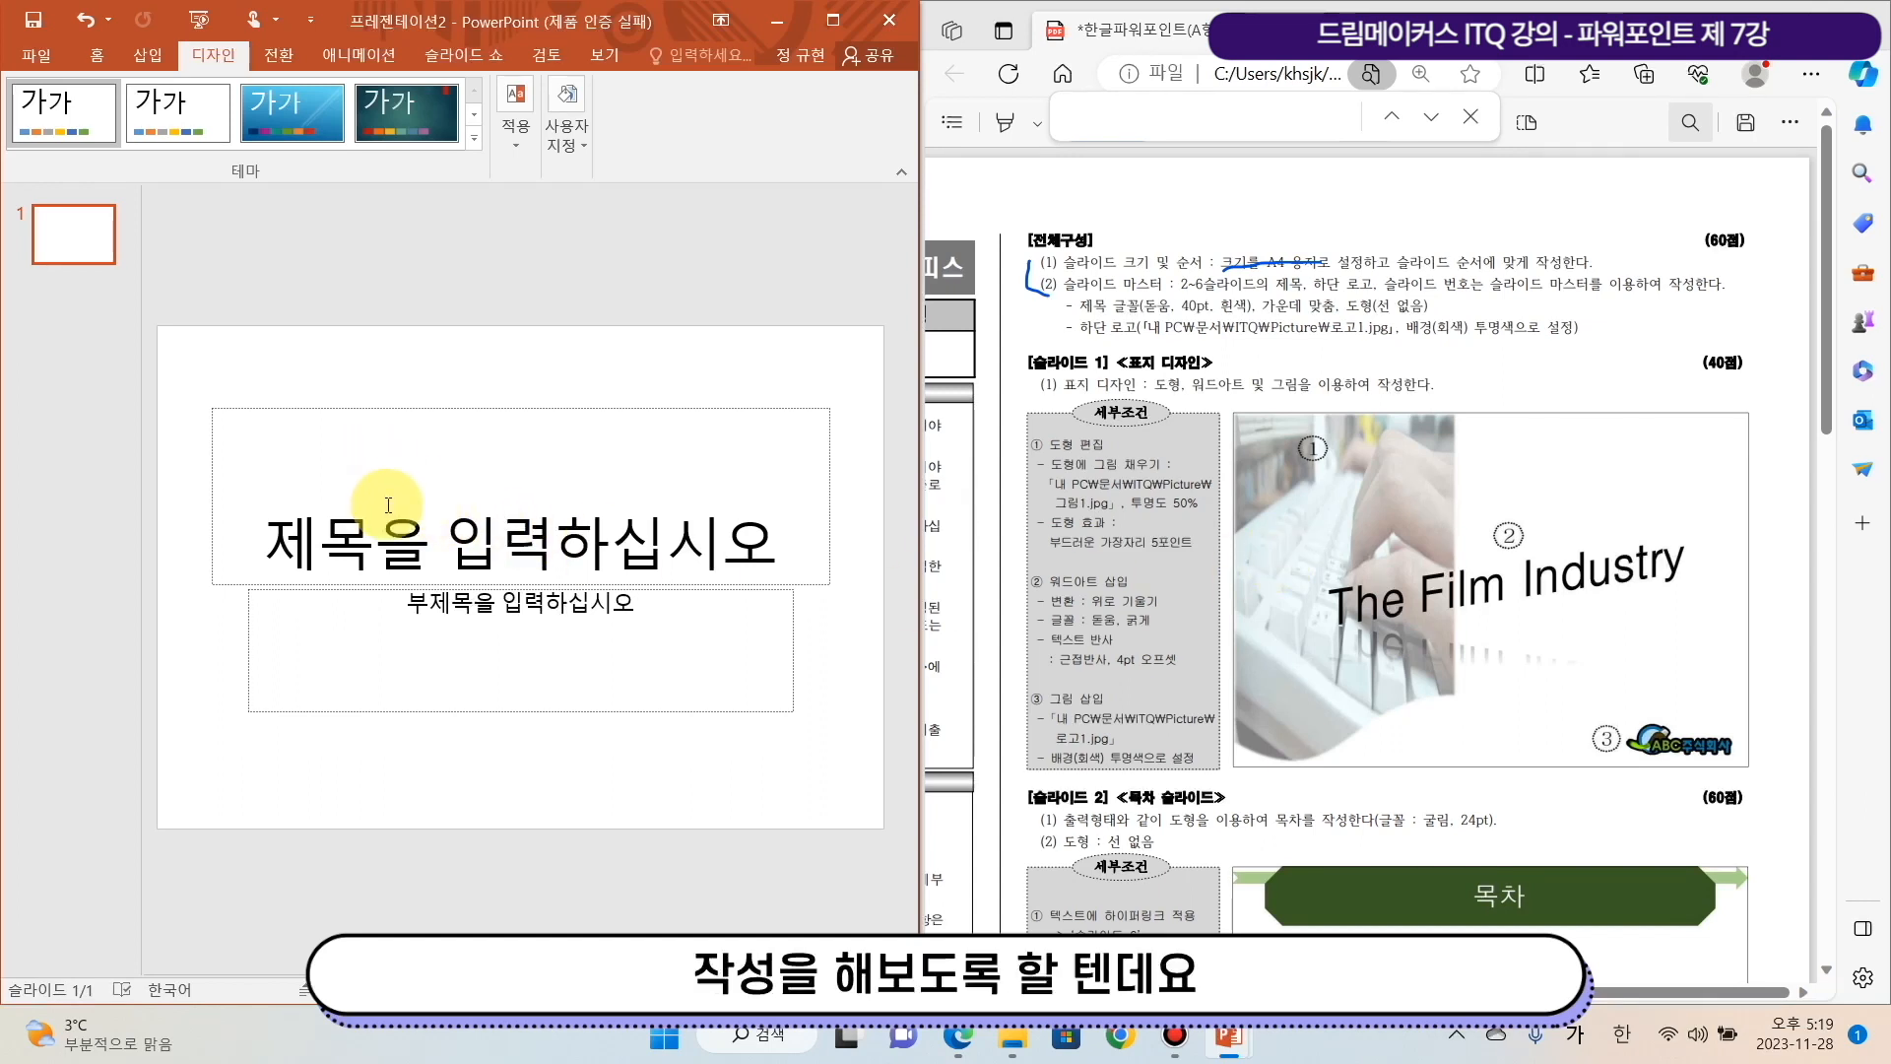
click(419, 408)
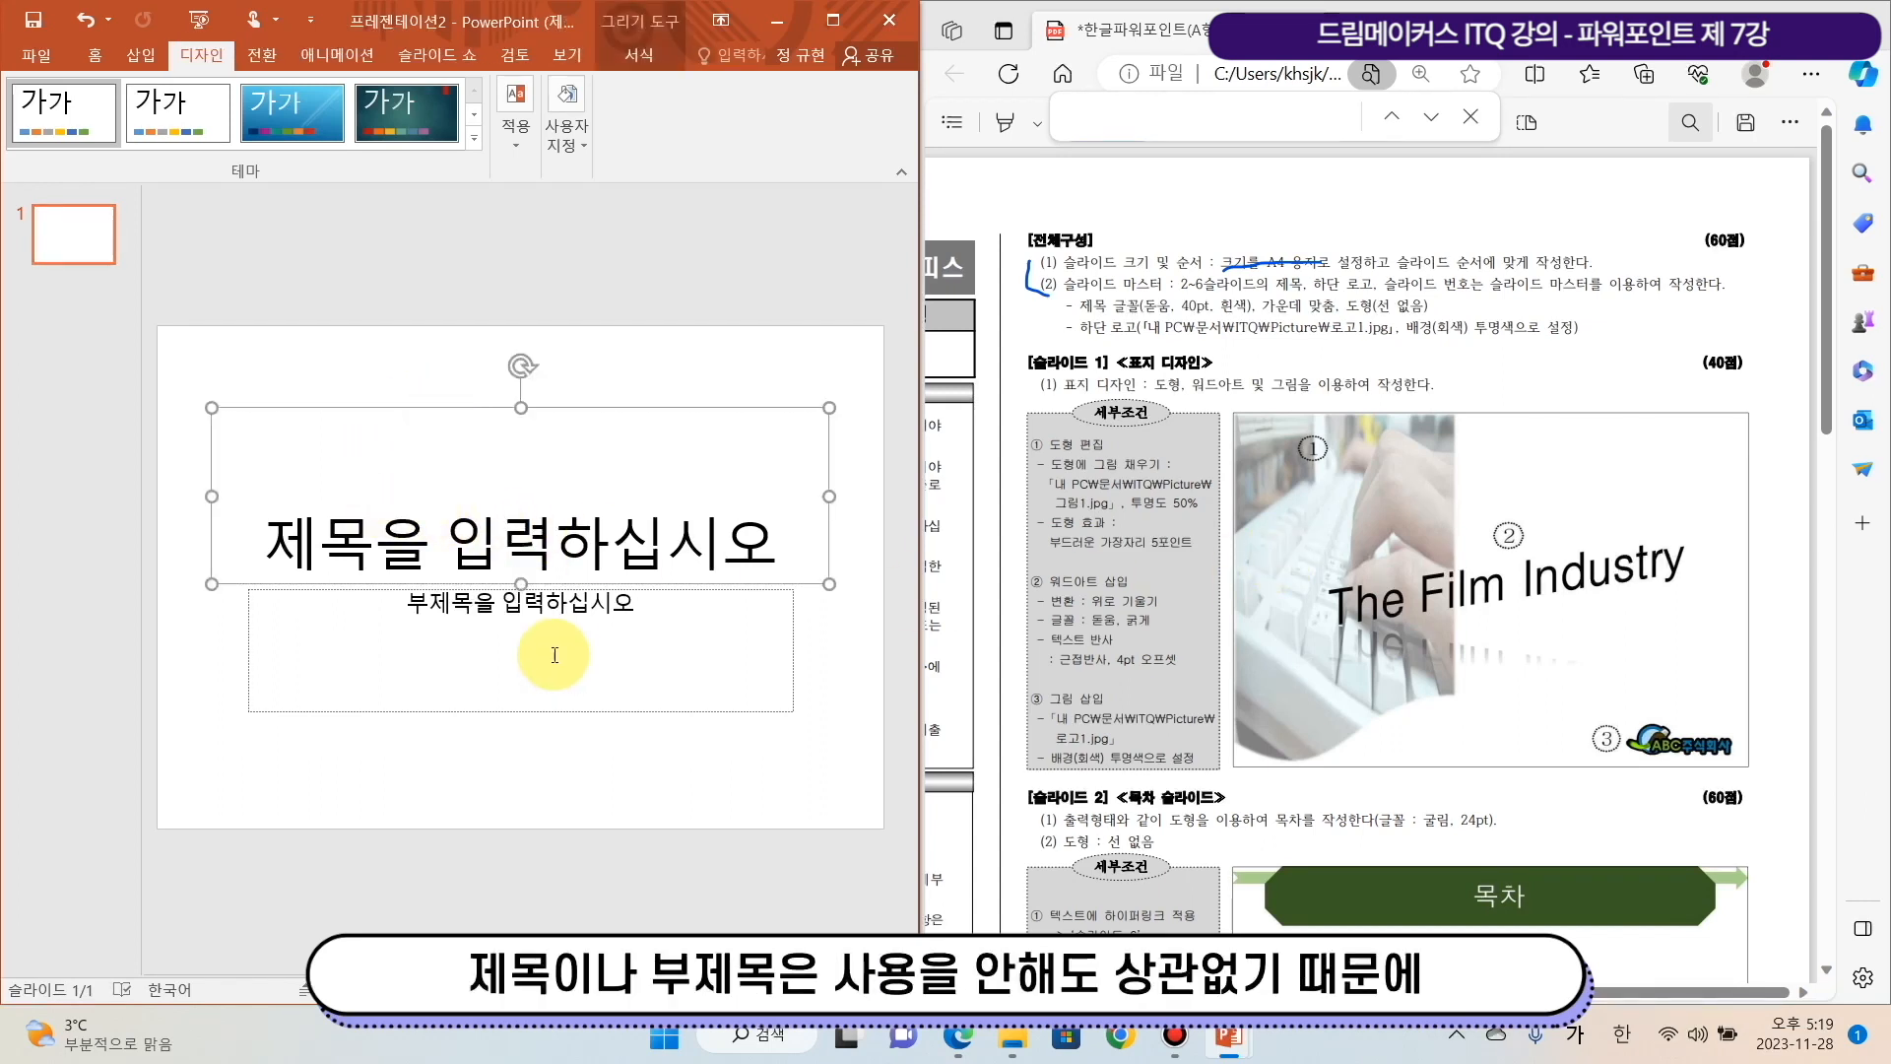
drag(166, 362, 892, 824)
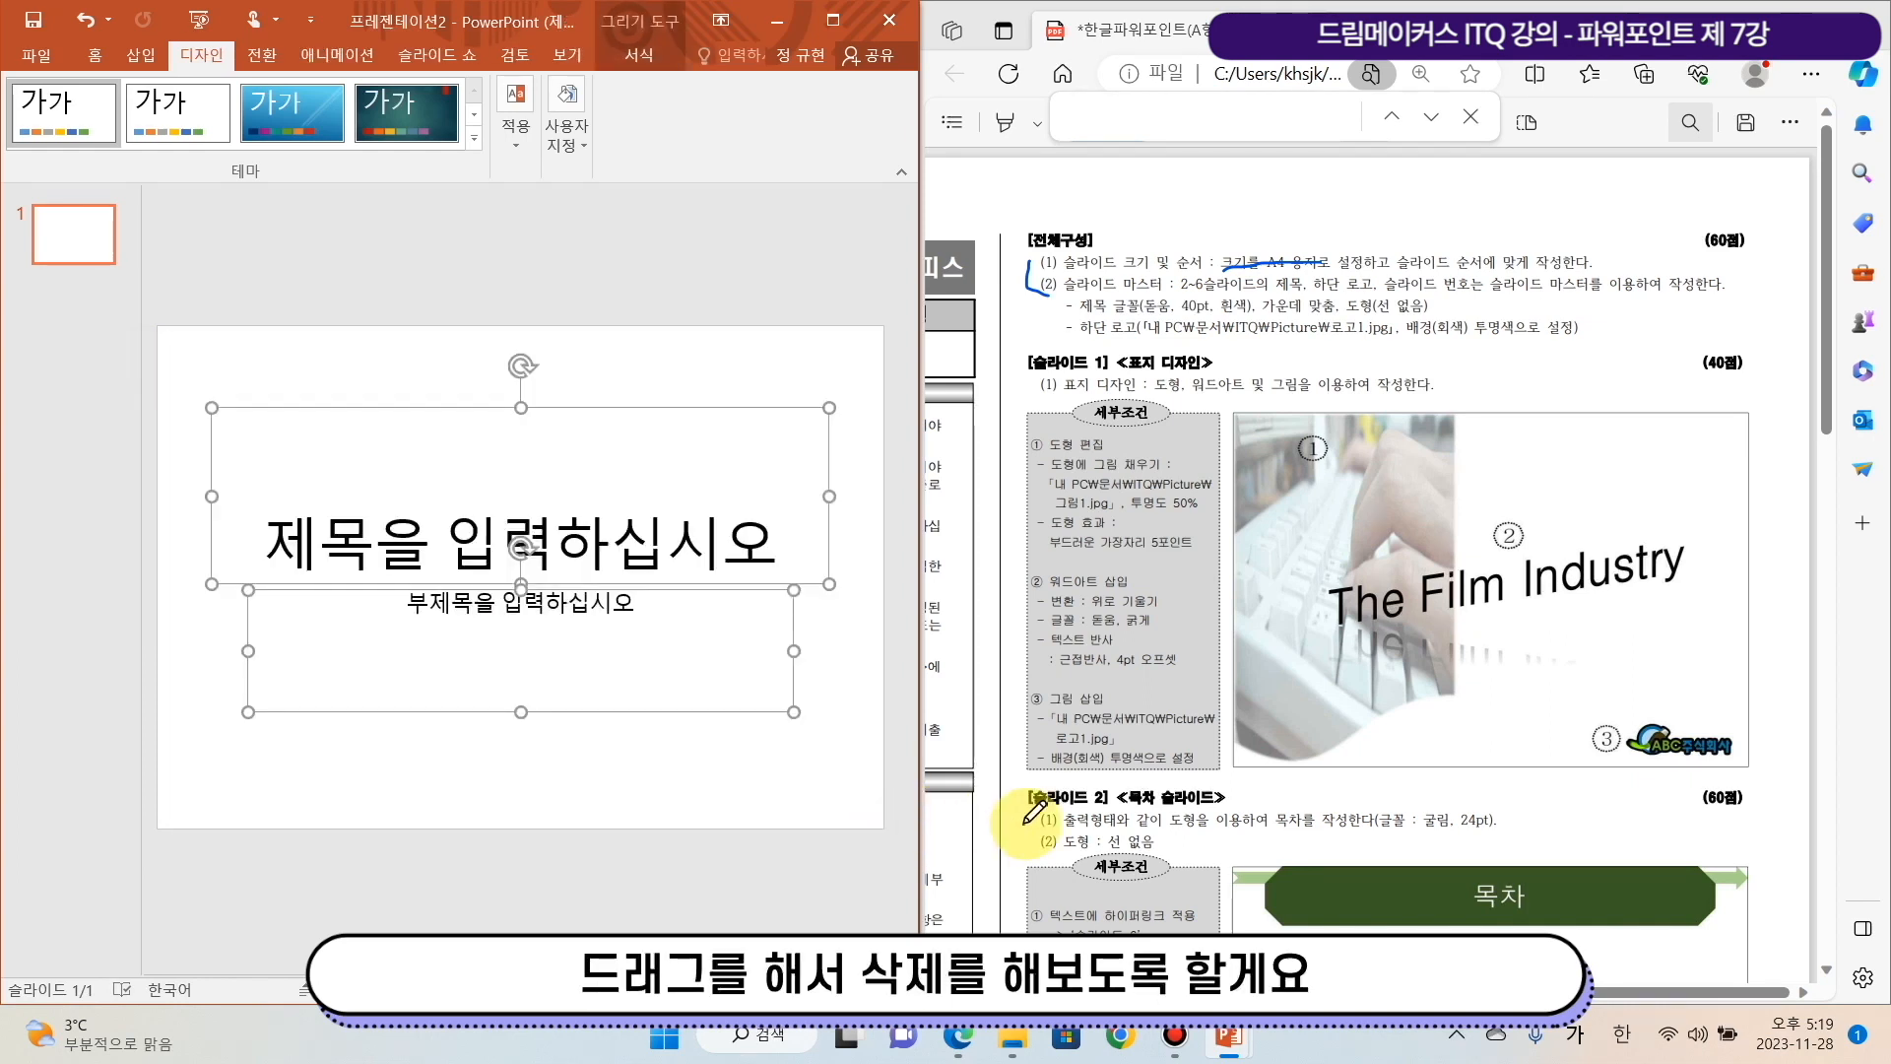
key(Delete)
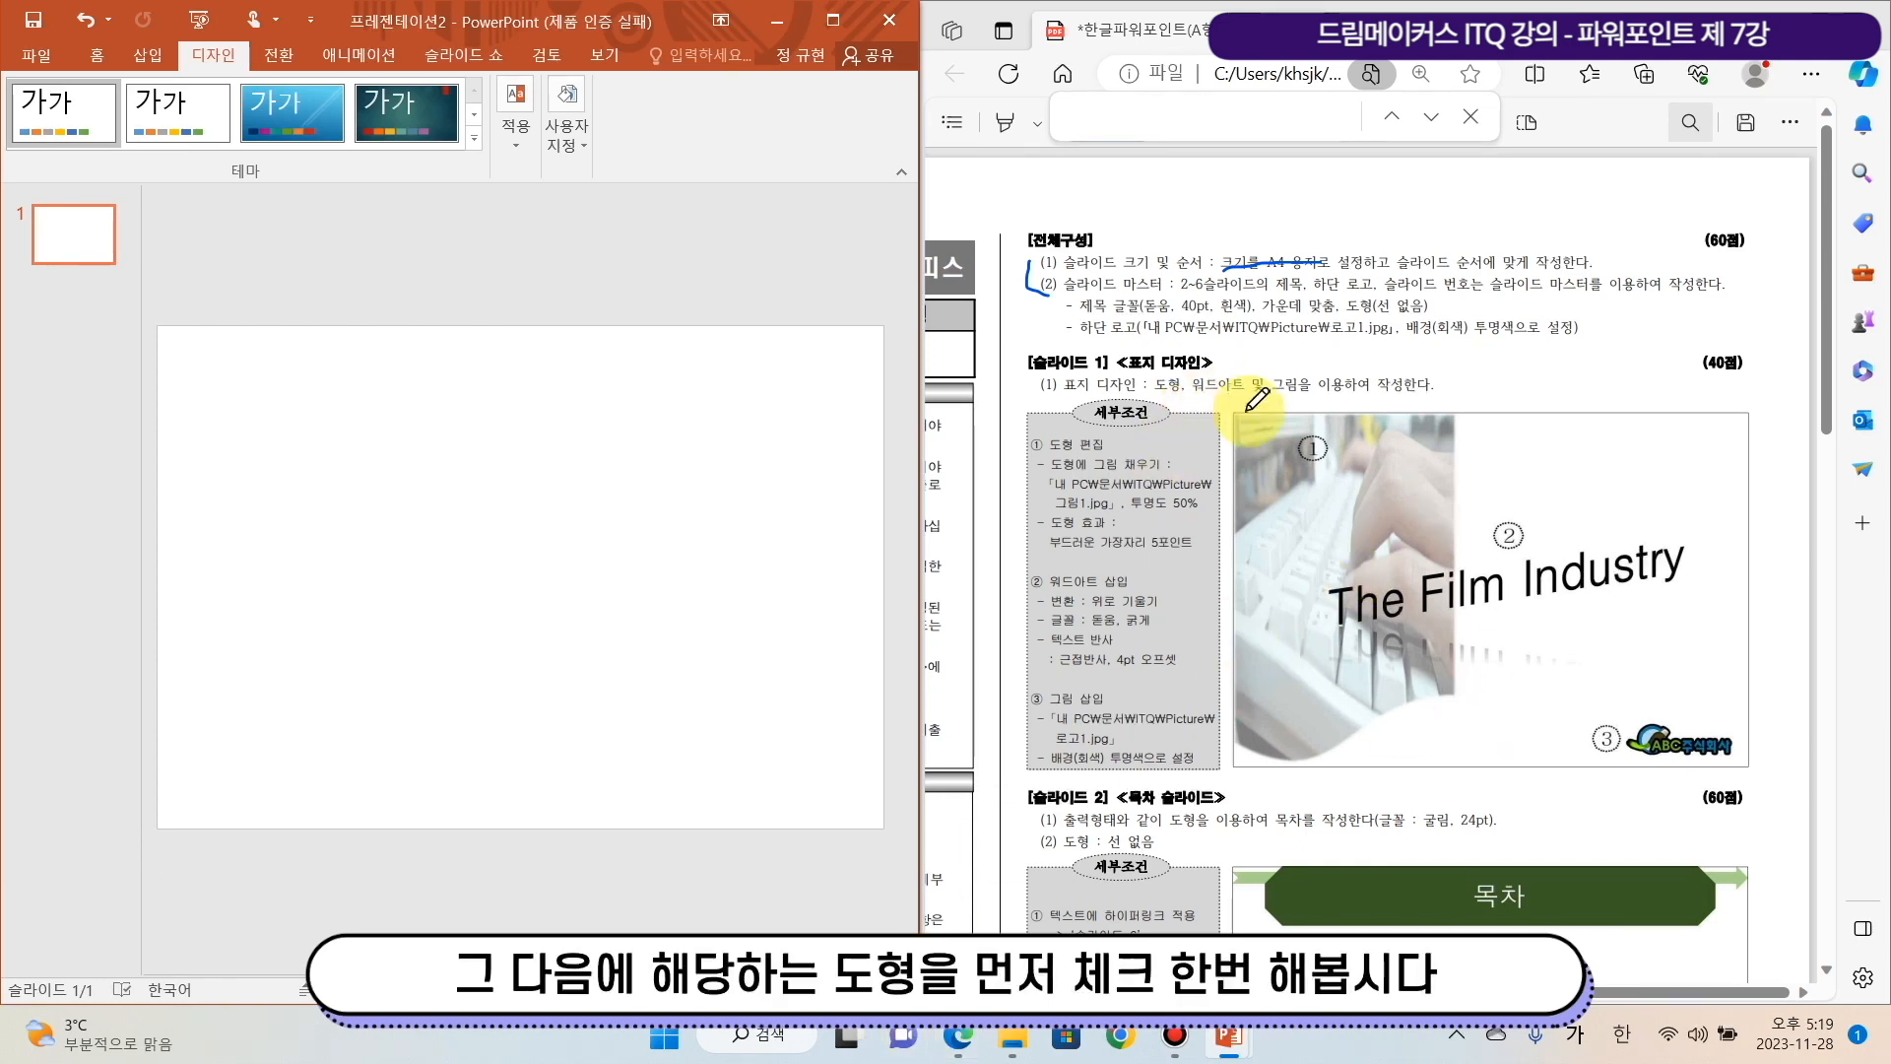
Check-mark the cover picture in the exam PDF and draw a flowchart Document shape over the left half of slide 1, nearly full height
mouse_move(1373, 441)
mouse_down()
mouse_move(1404, 451)
mouse_move(1423, 416)
mouse_up()
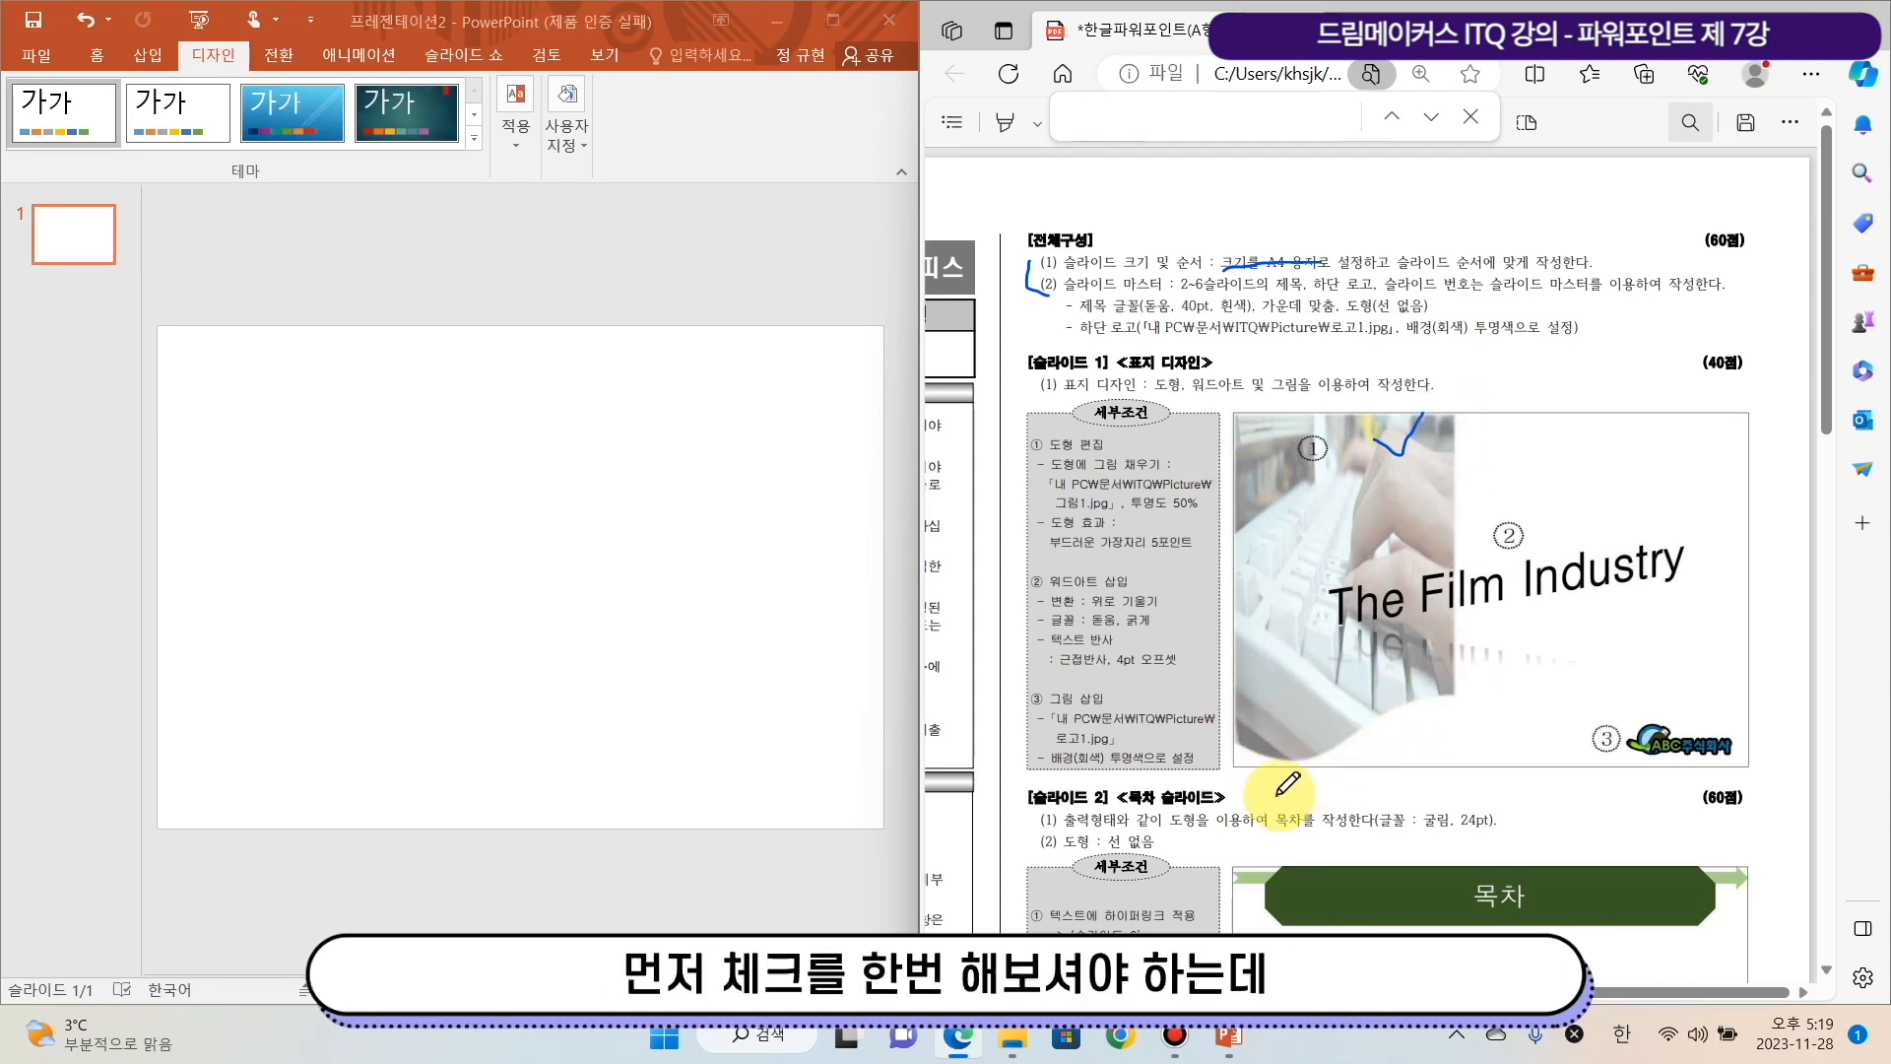
click(138, 54)
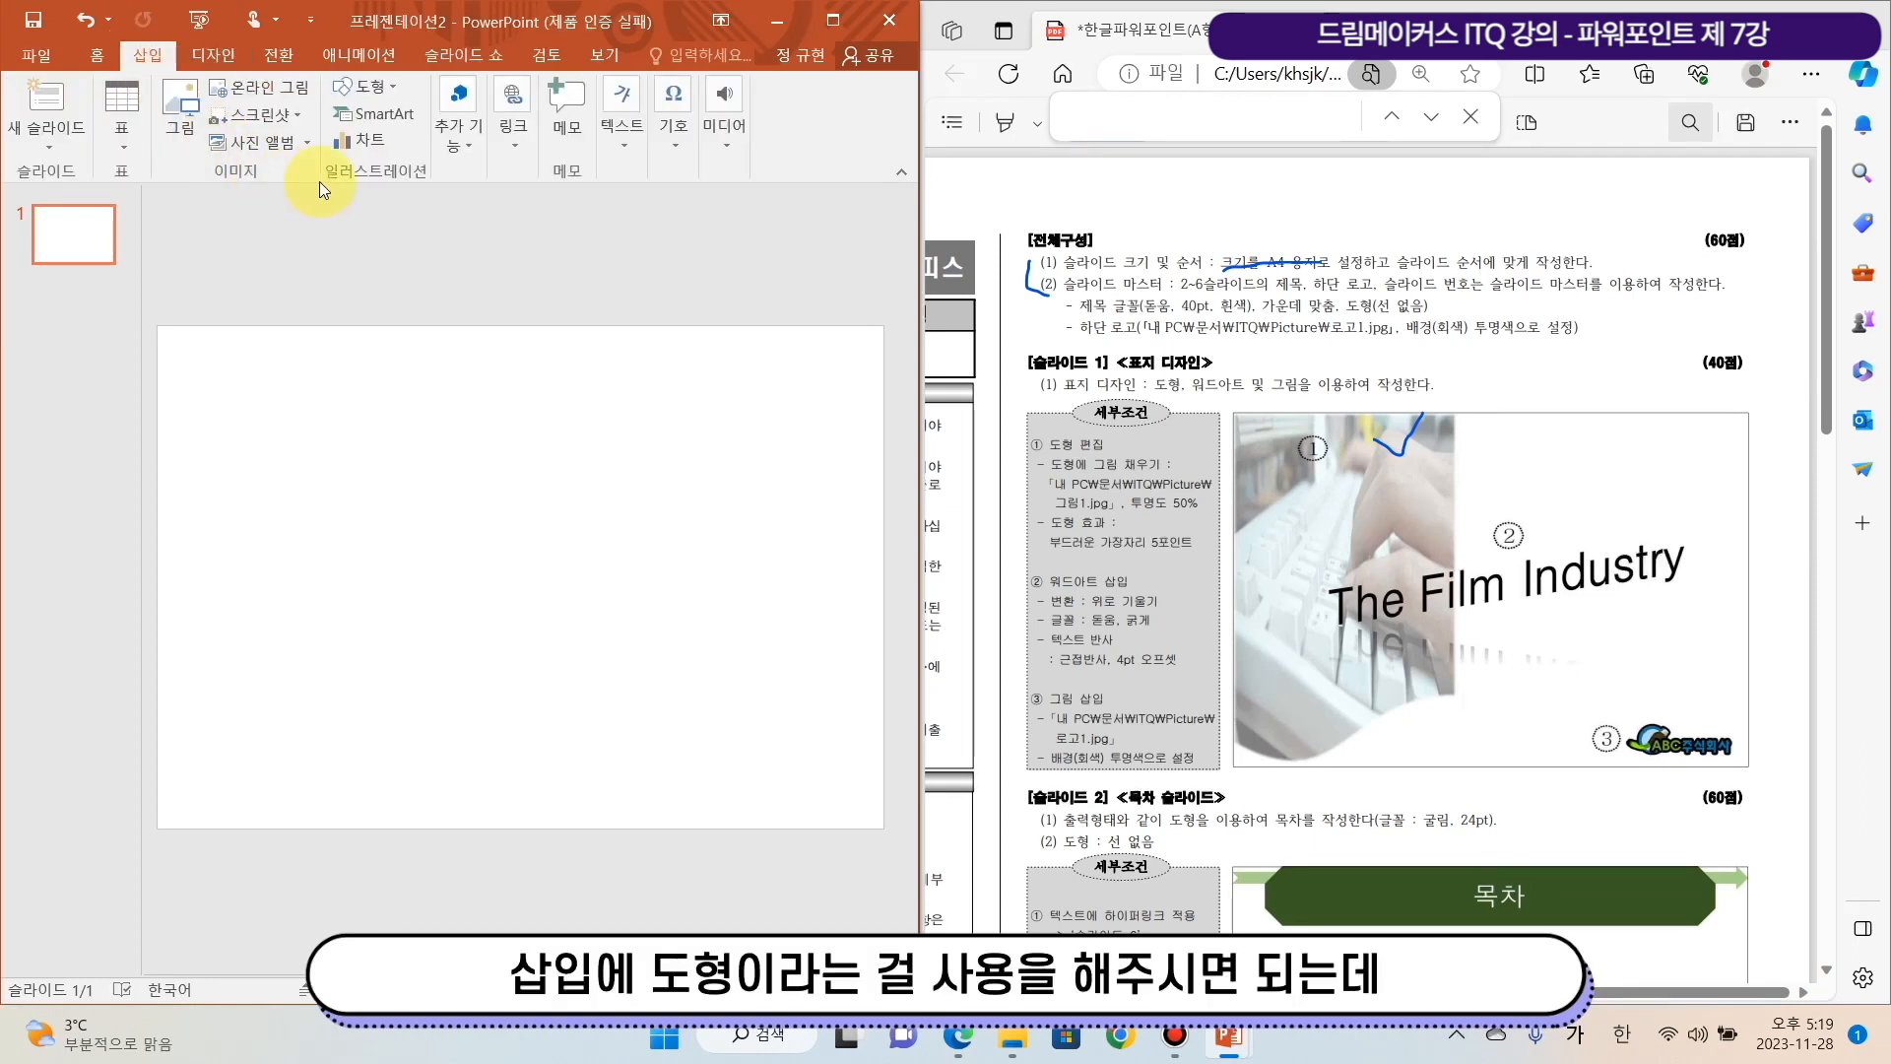
click(392, 89)
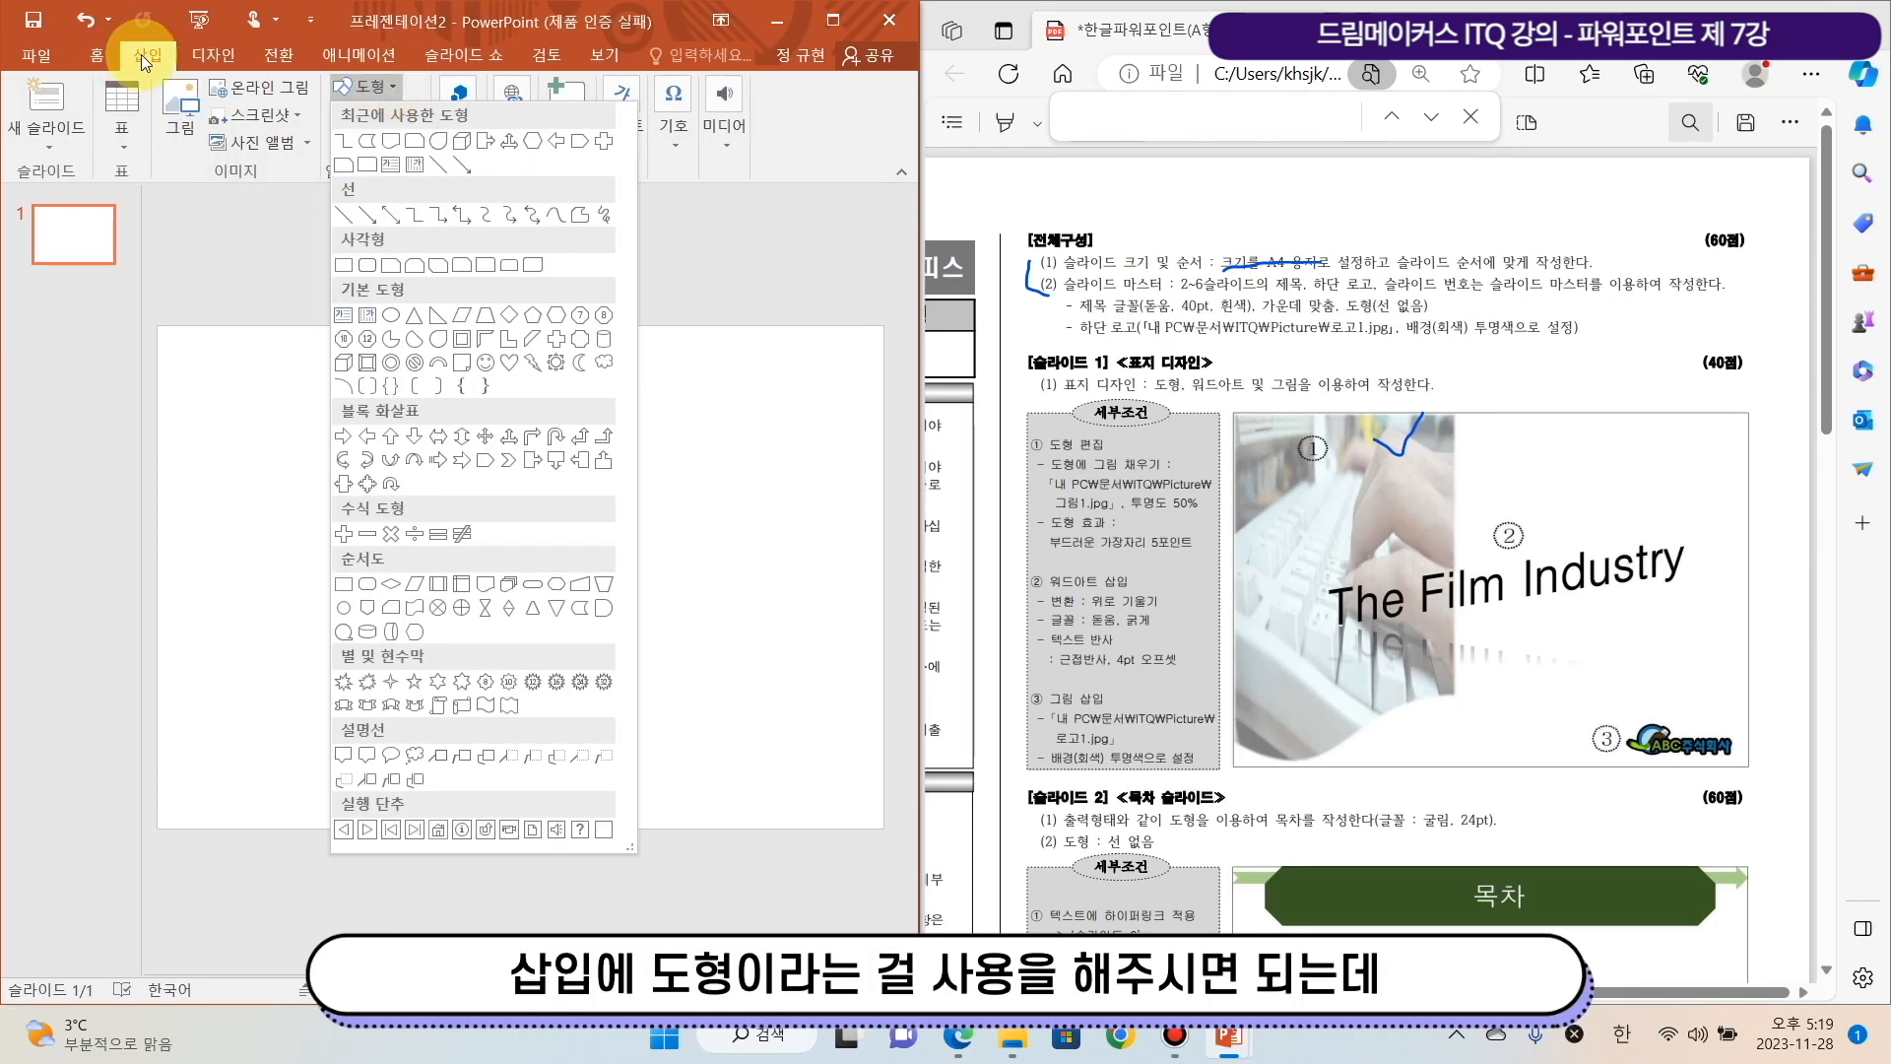
click(394, 88)
click(398, 85)
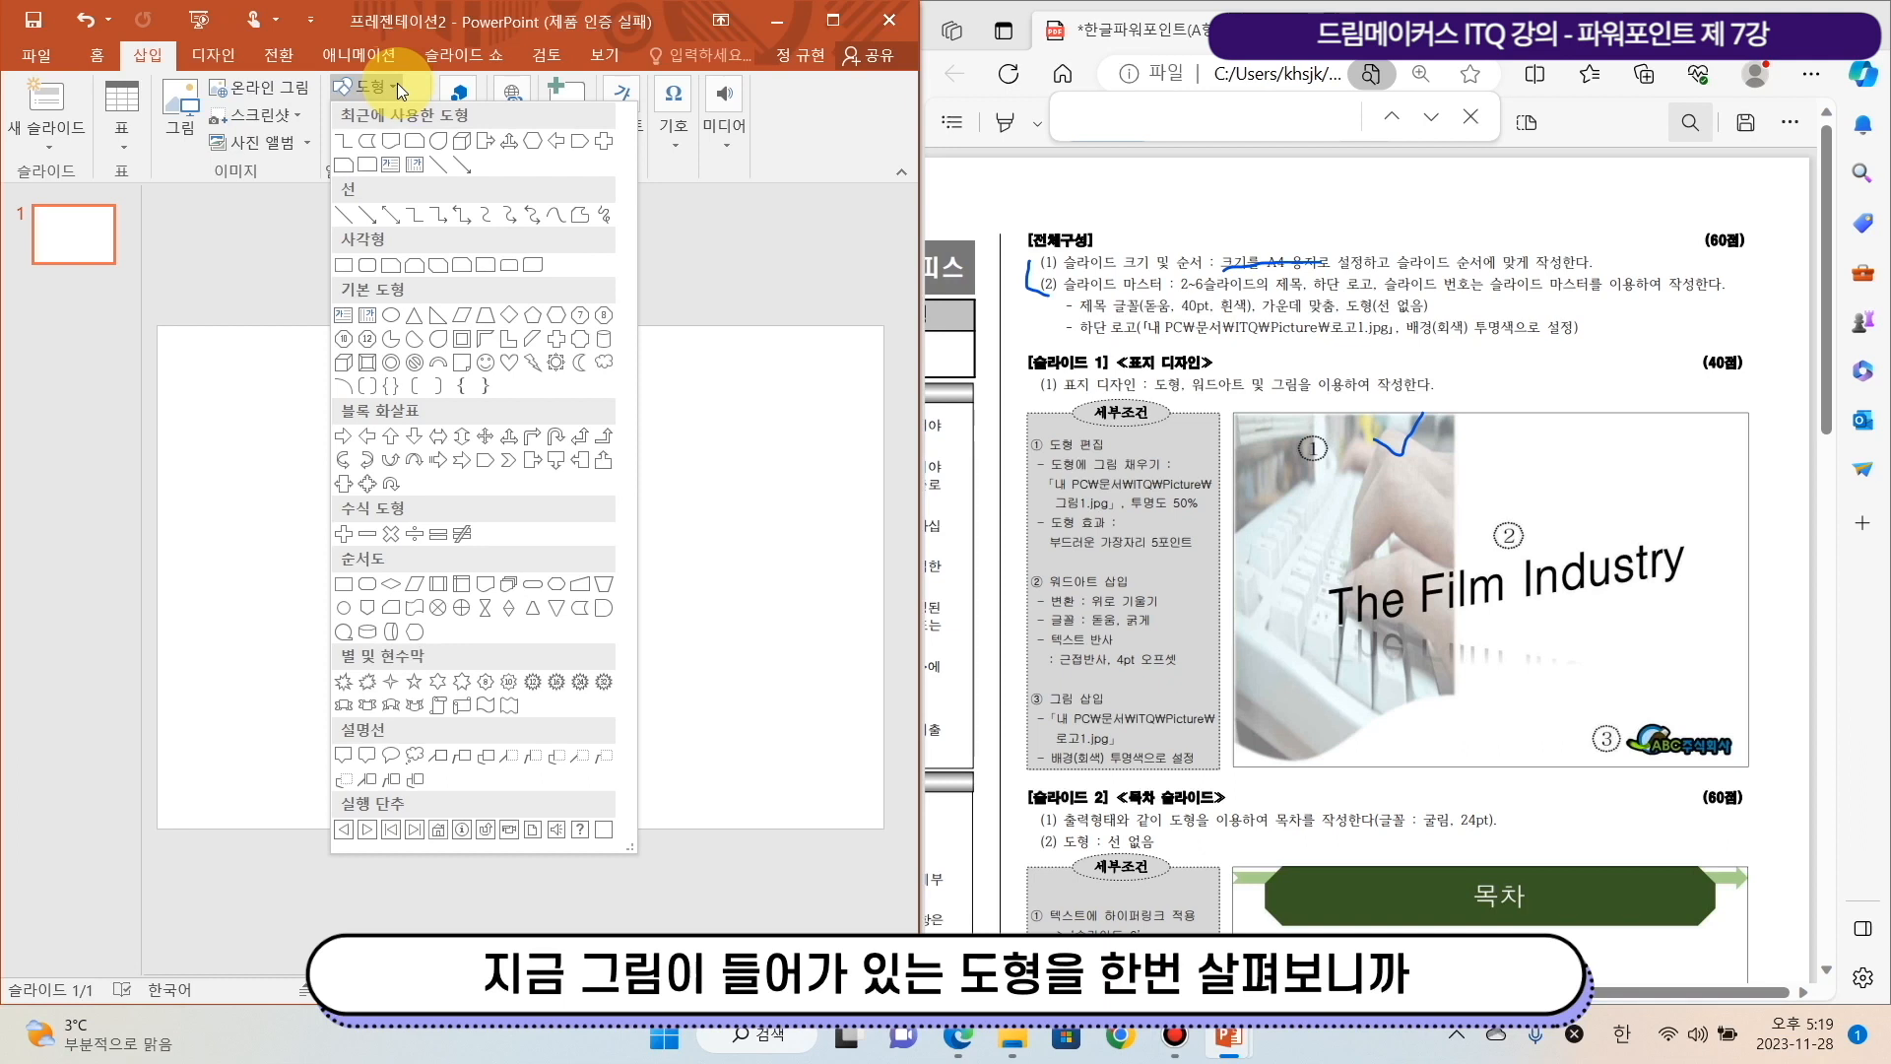
click(489, 589)
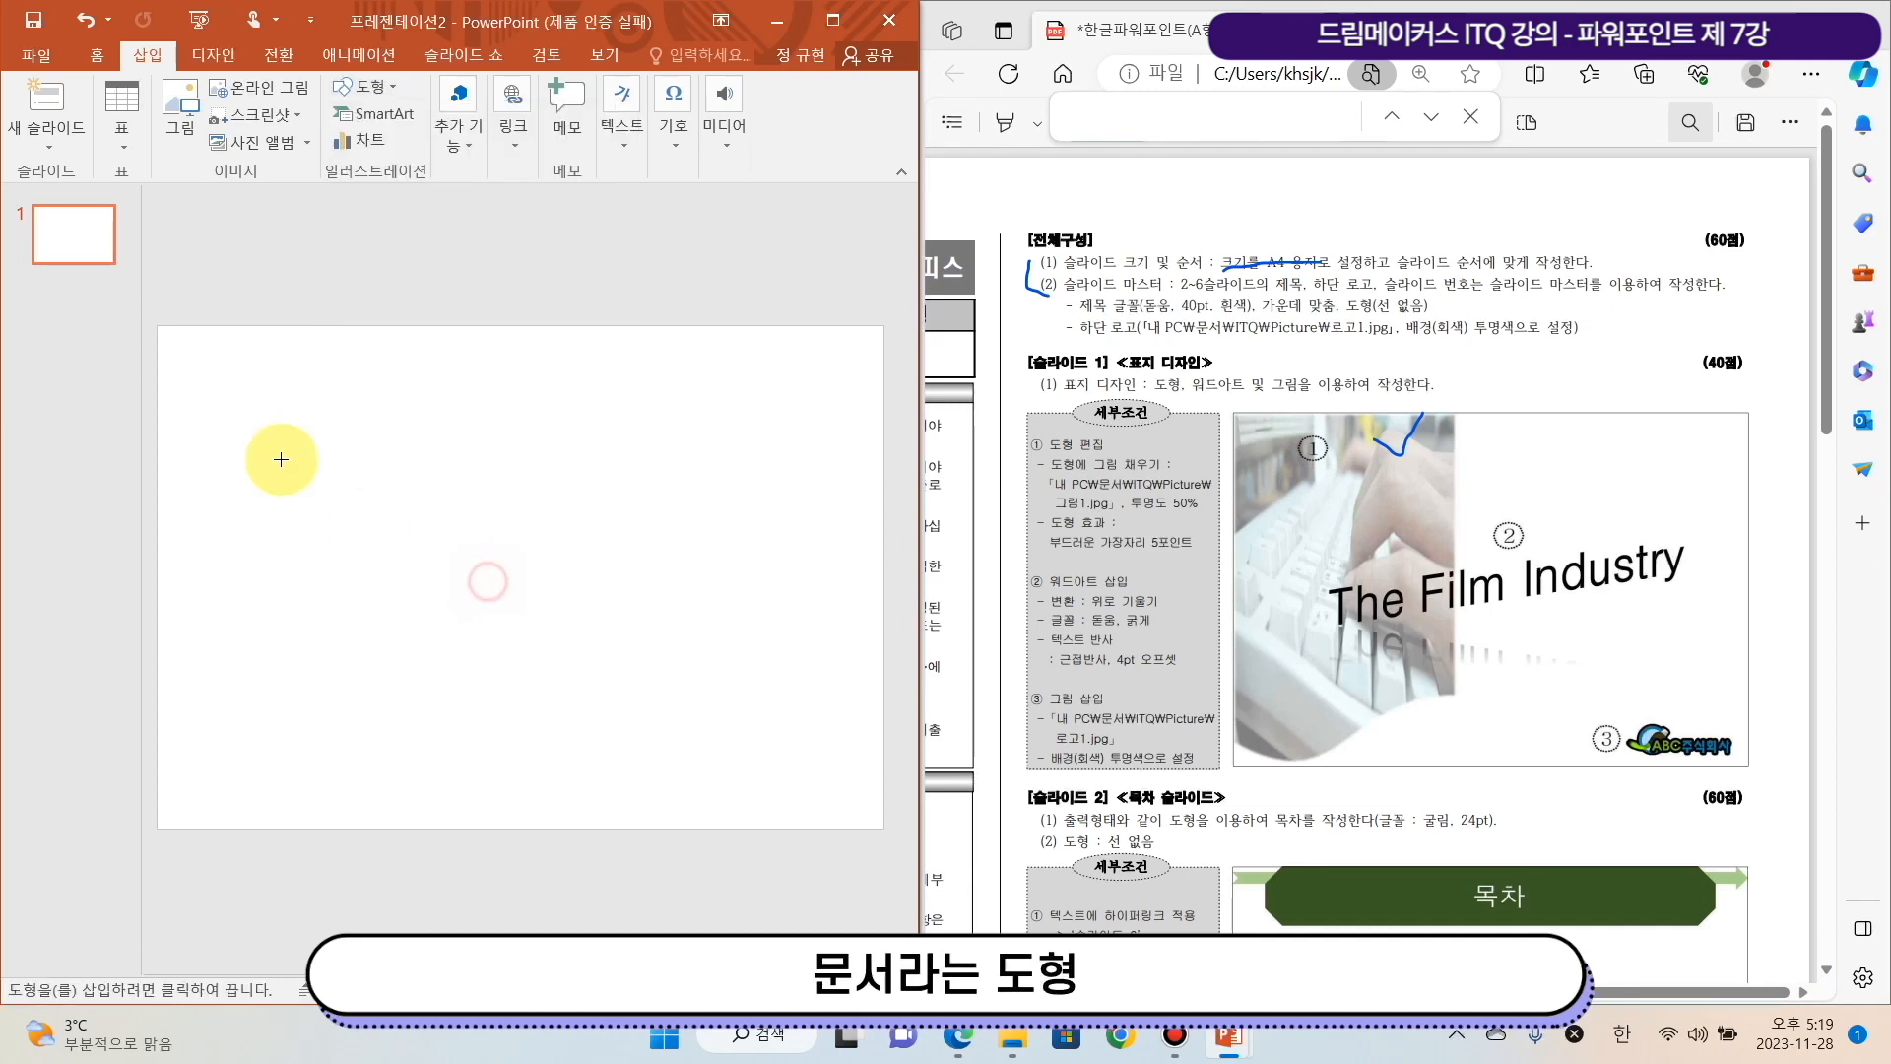
mouse_move(161, 325)
mouse_down()
mouse_move(549, 823)
mouse_move(526, 820)
mouse_up()
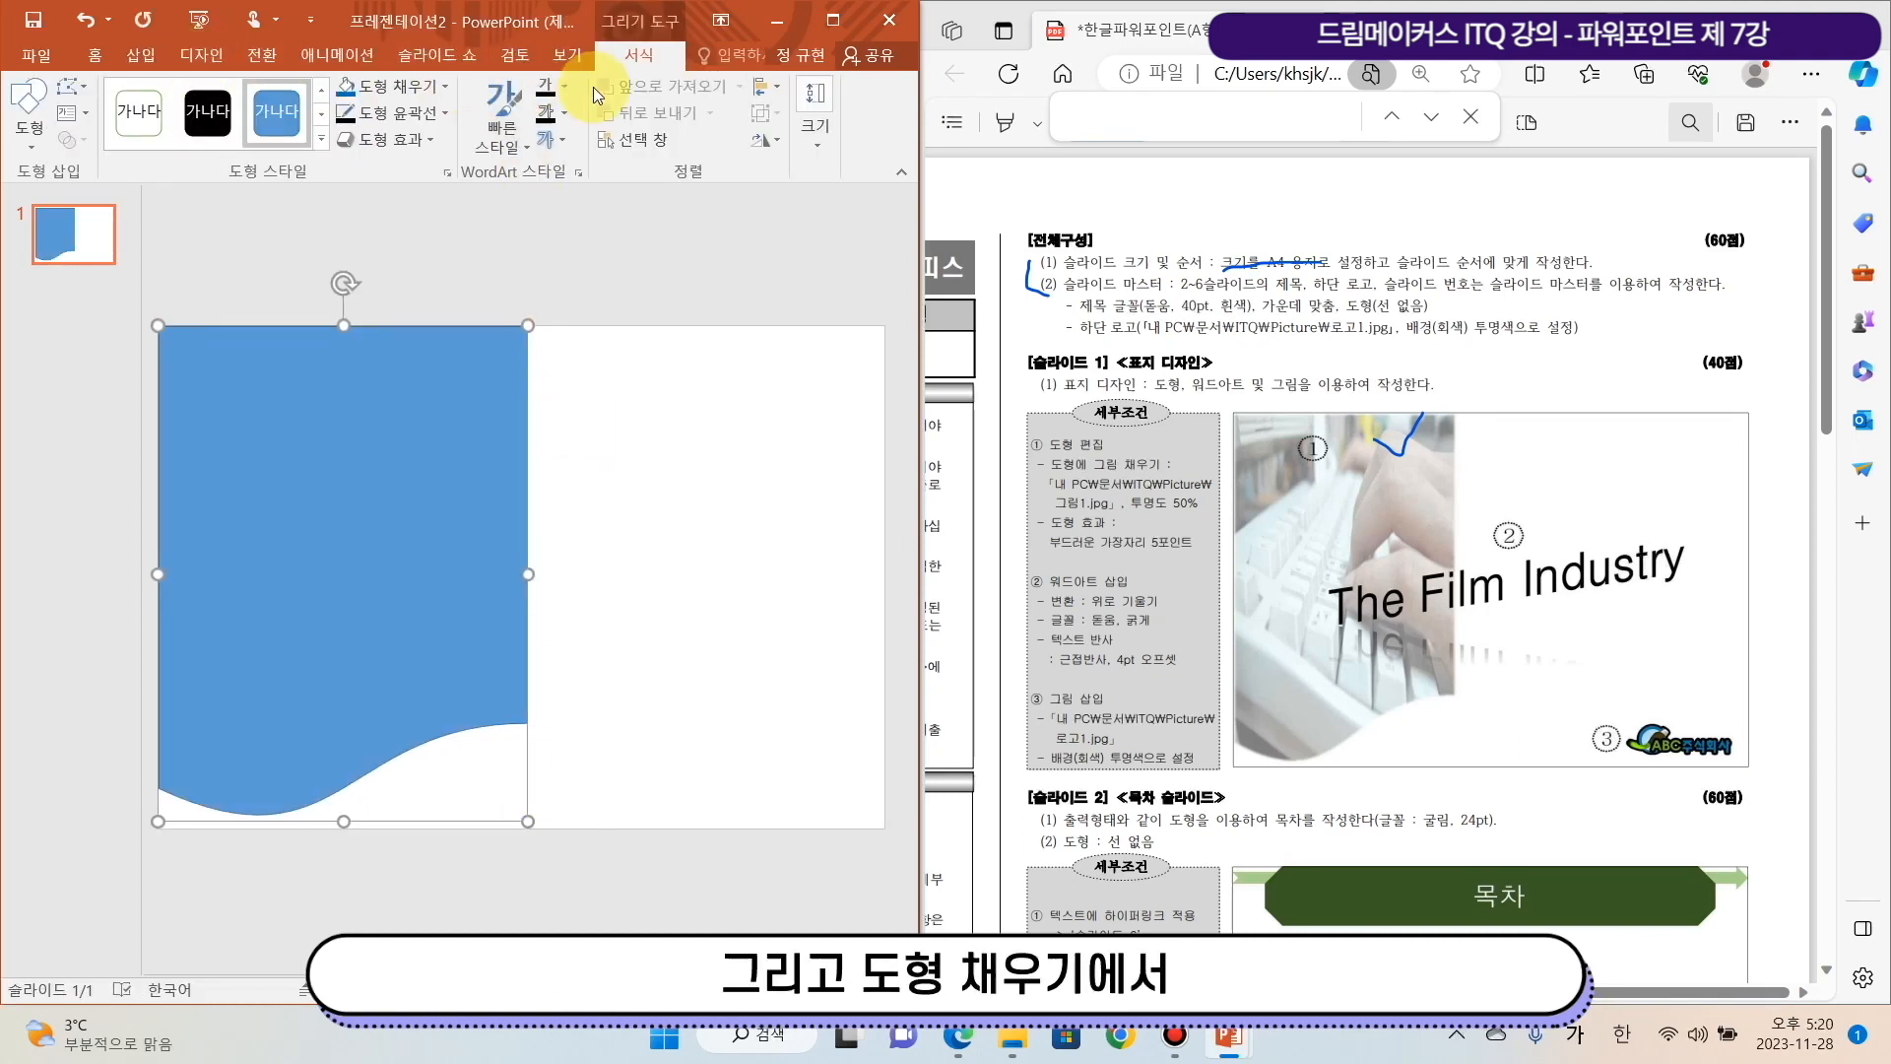
click(440, 88)
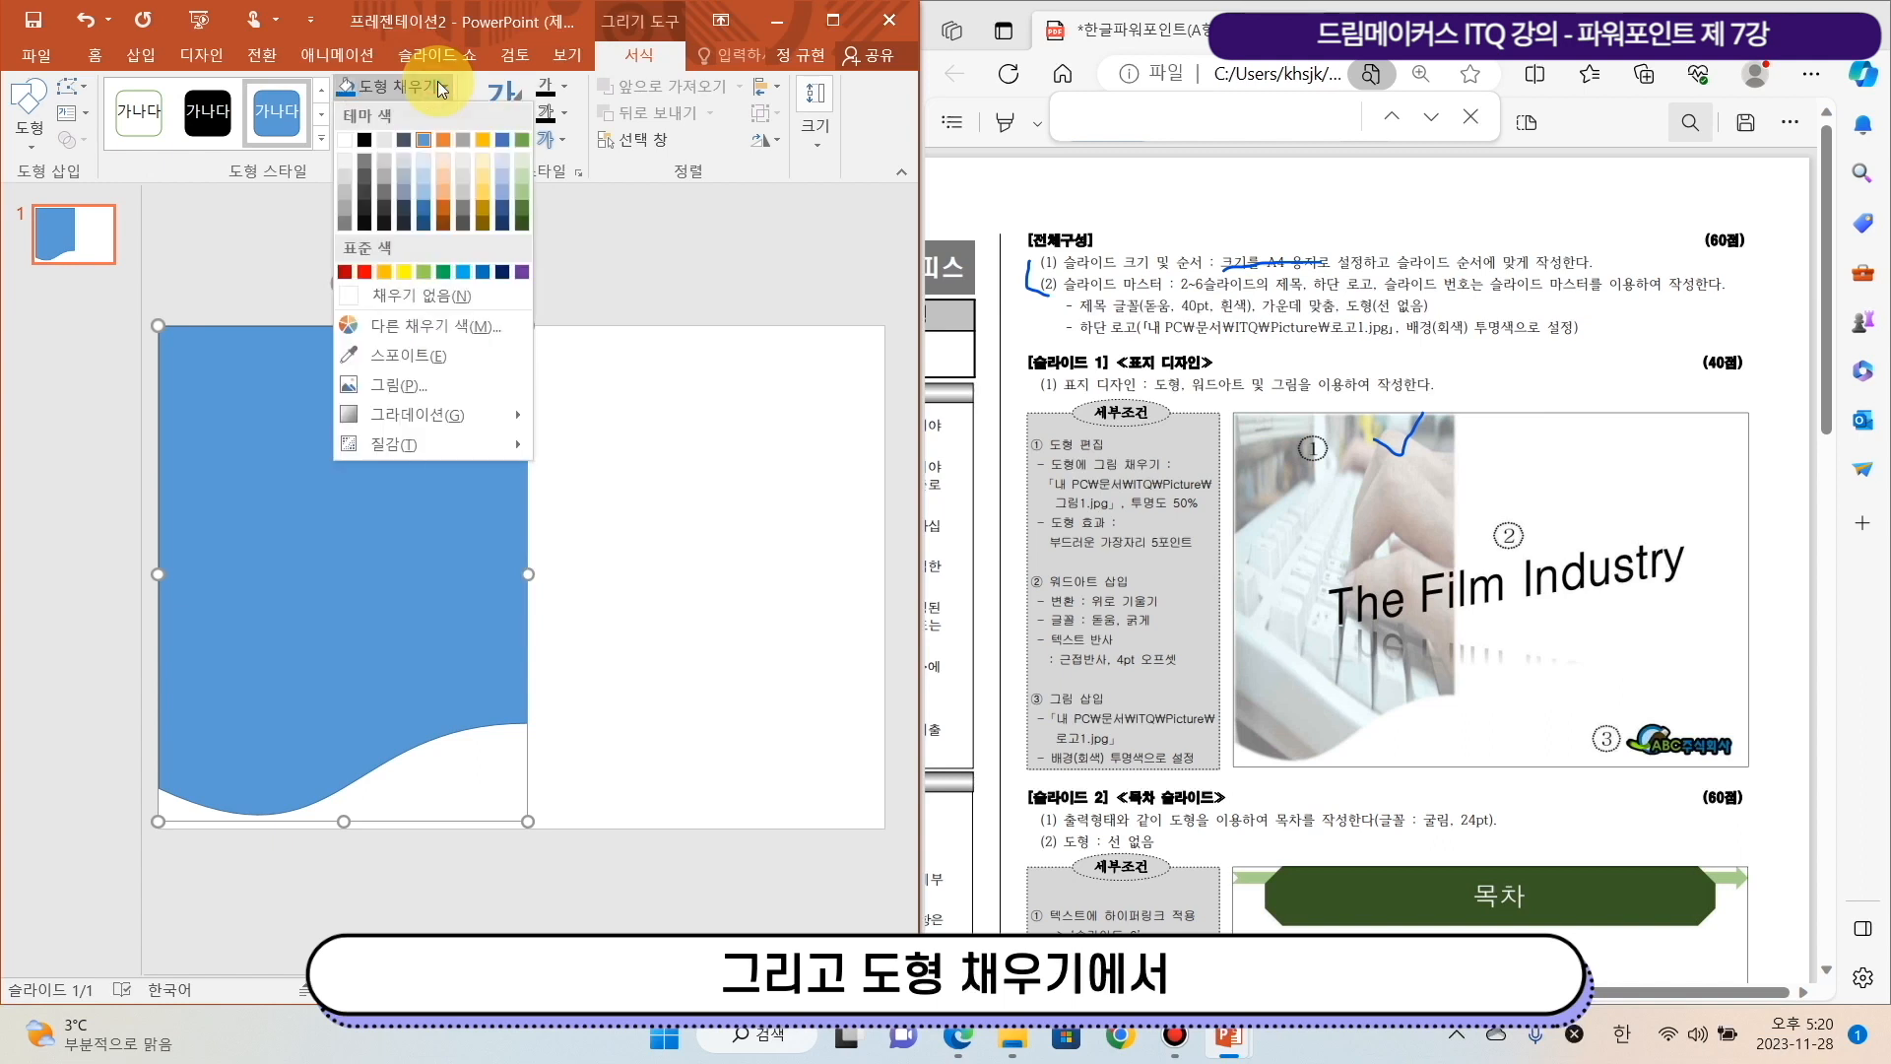
click(428, 394)
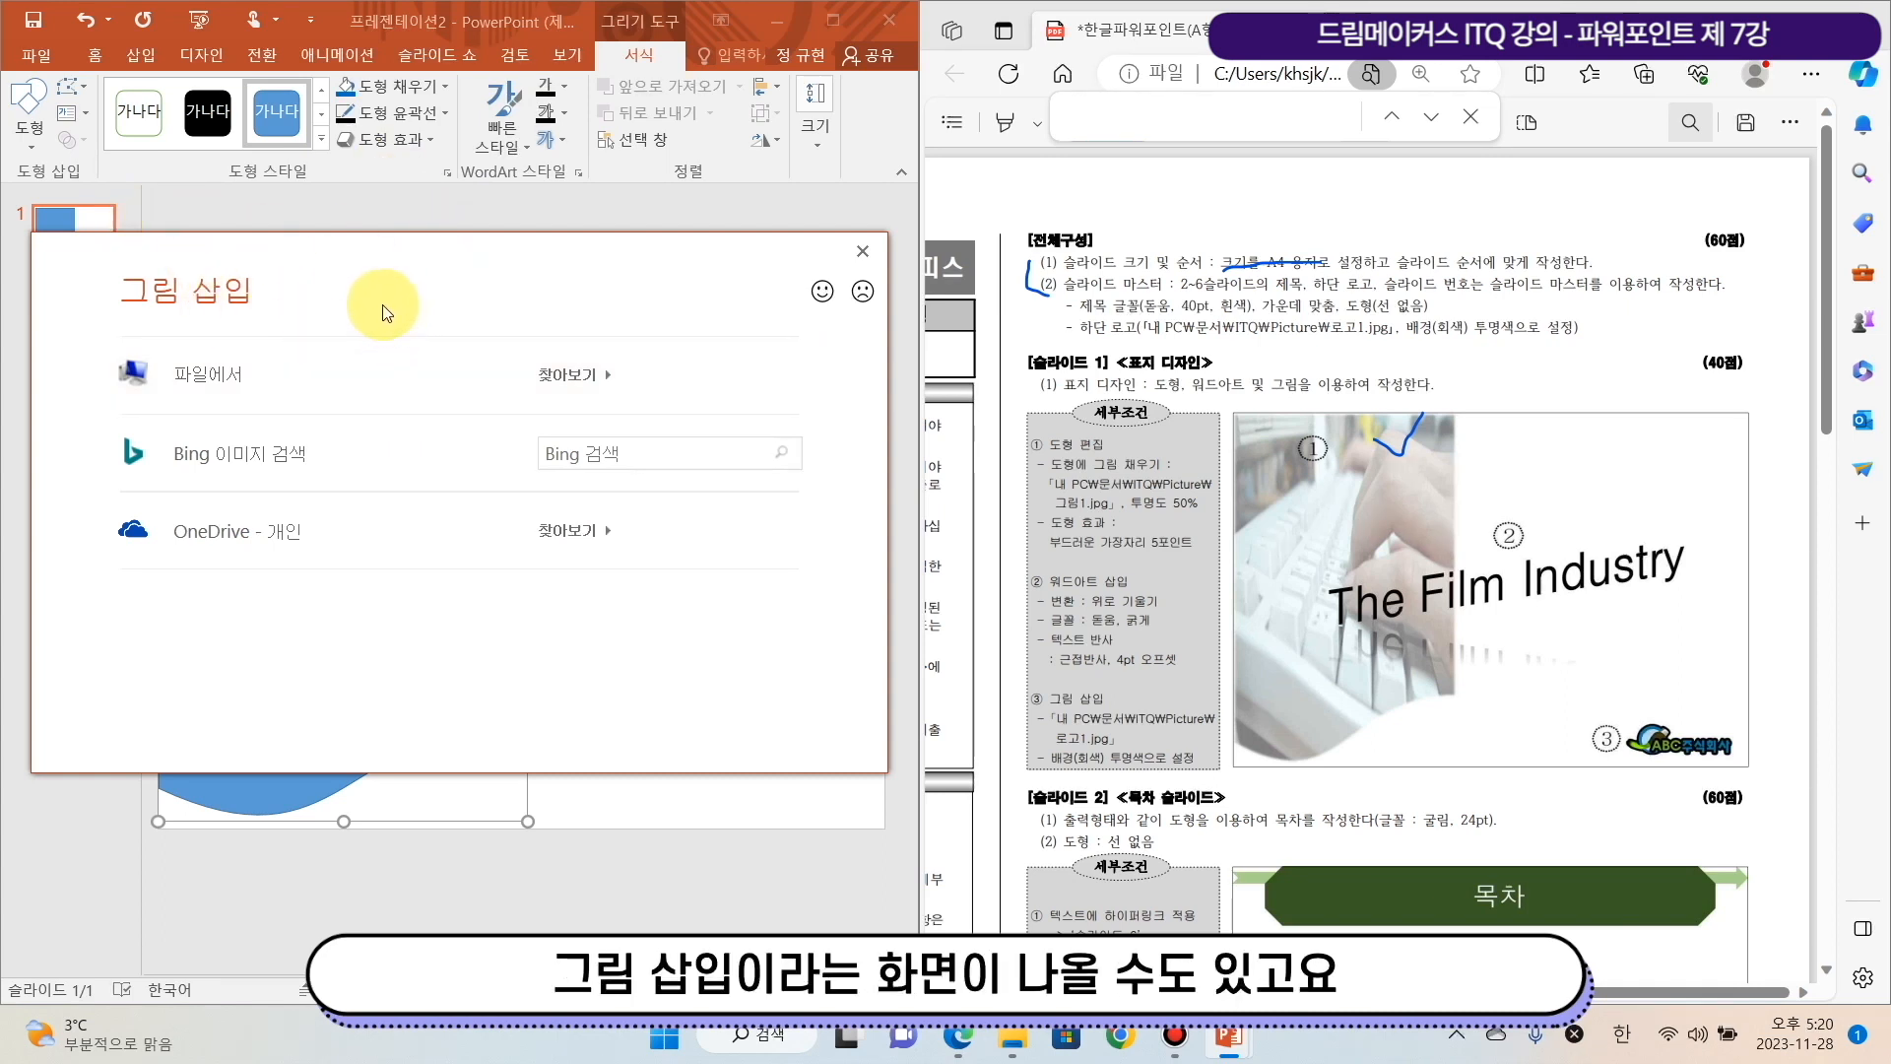
click(878, 251)
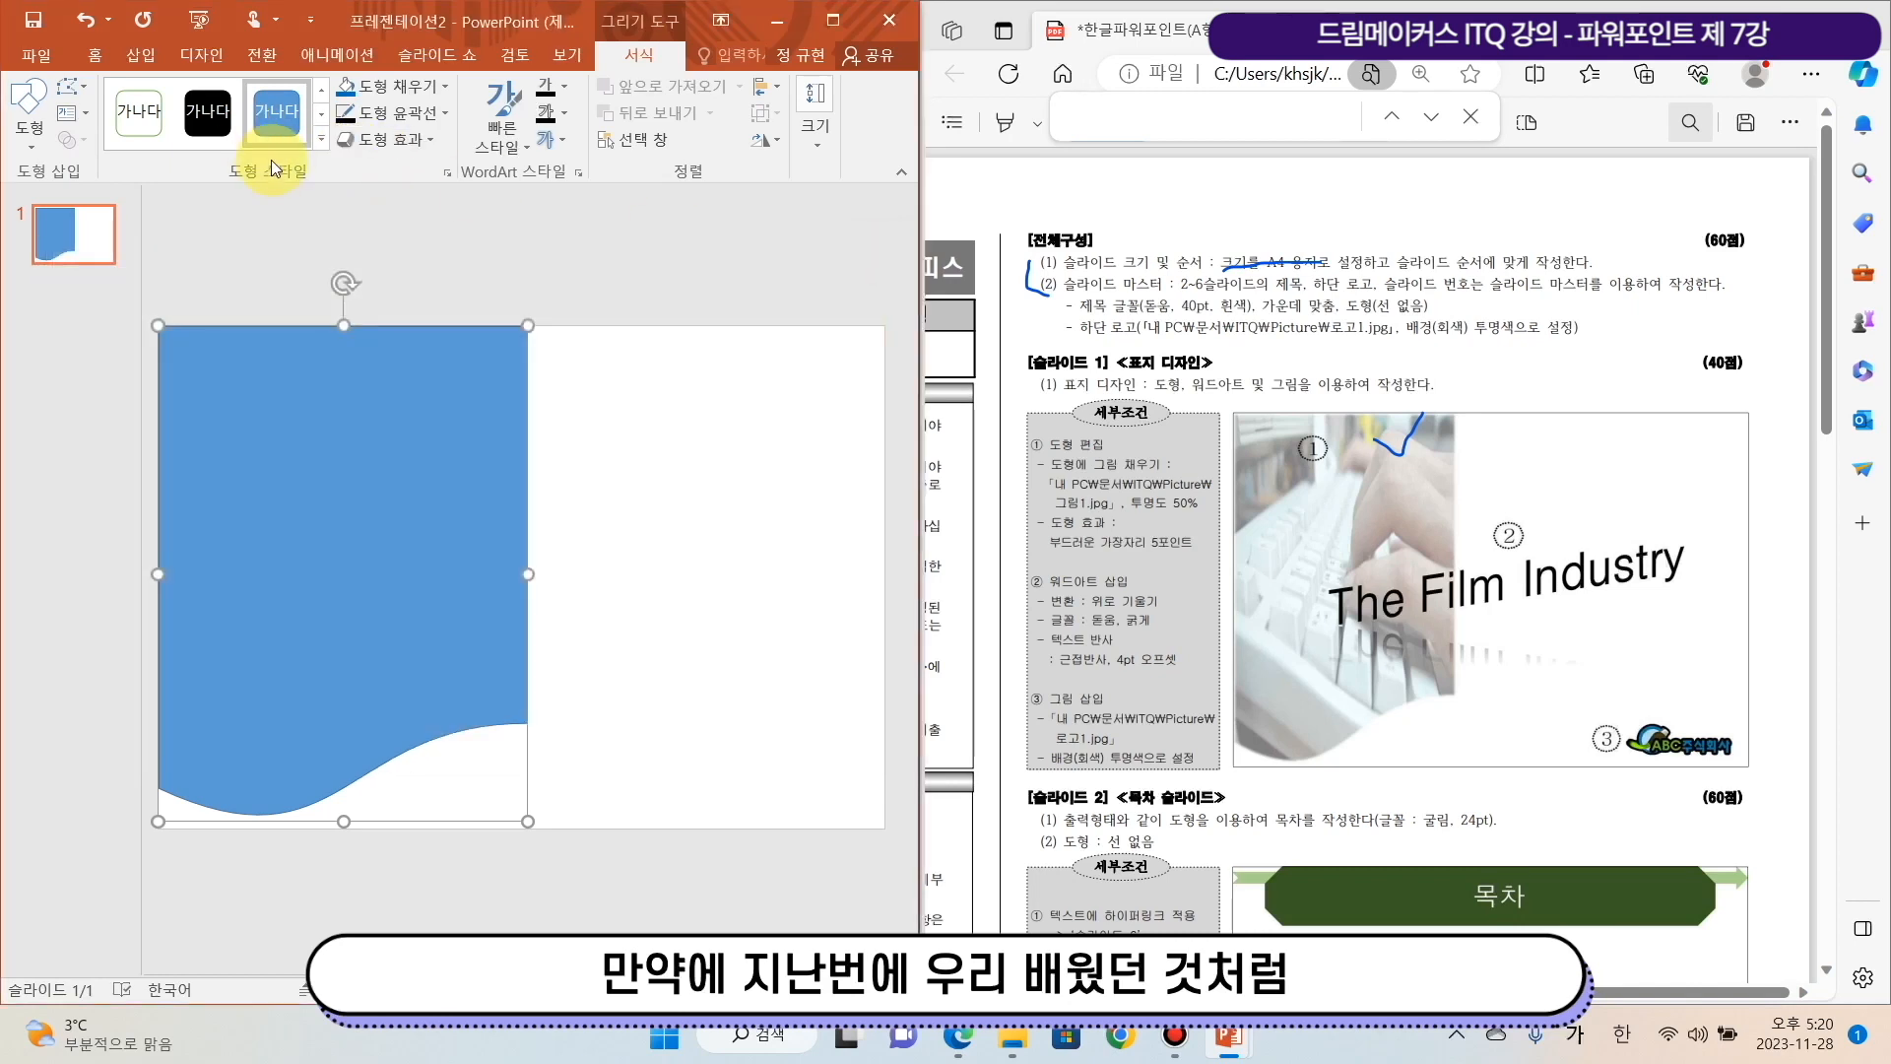
Set the document shape's fill to picture or texture fill (그림 또는 질감 채우기) in its format settings
click(445, 171)
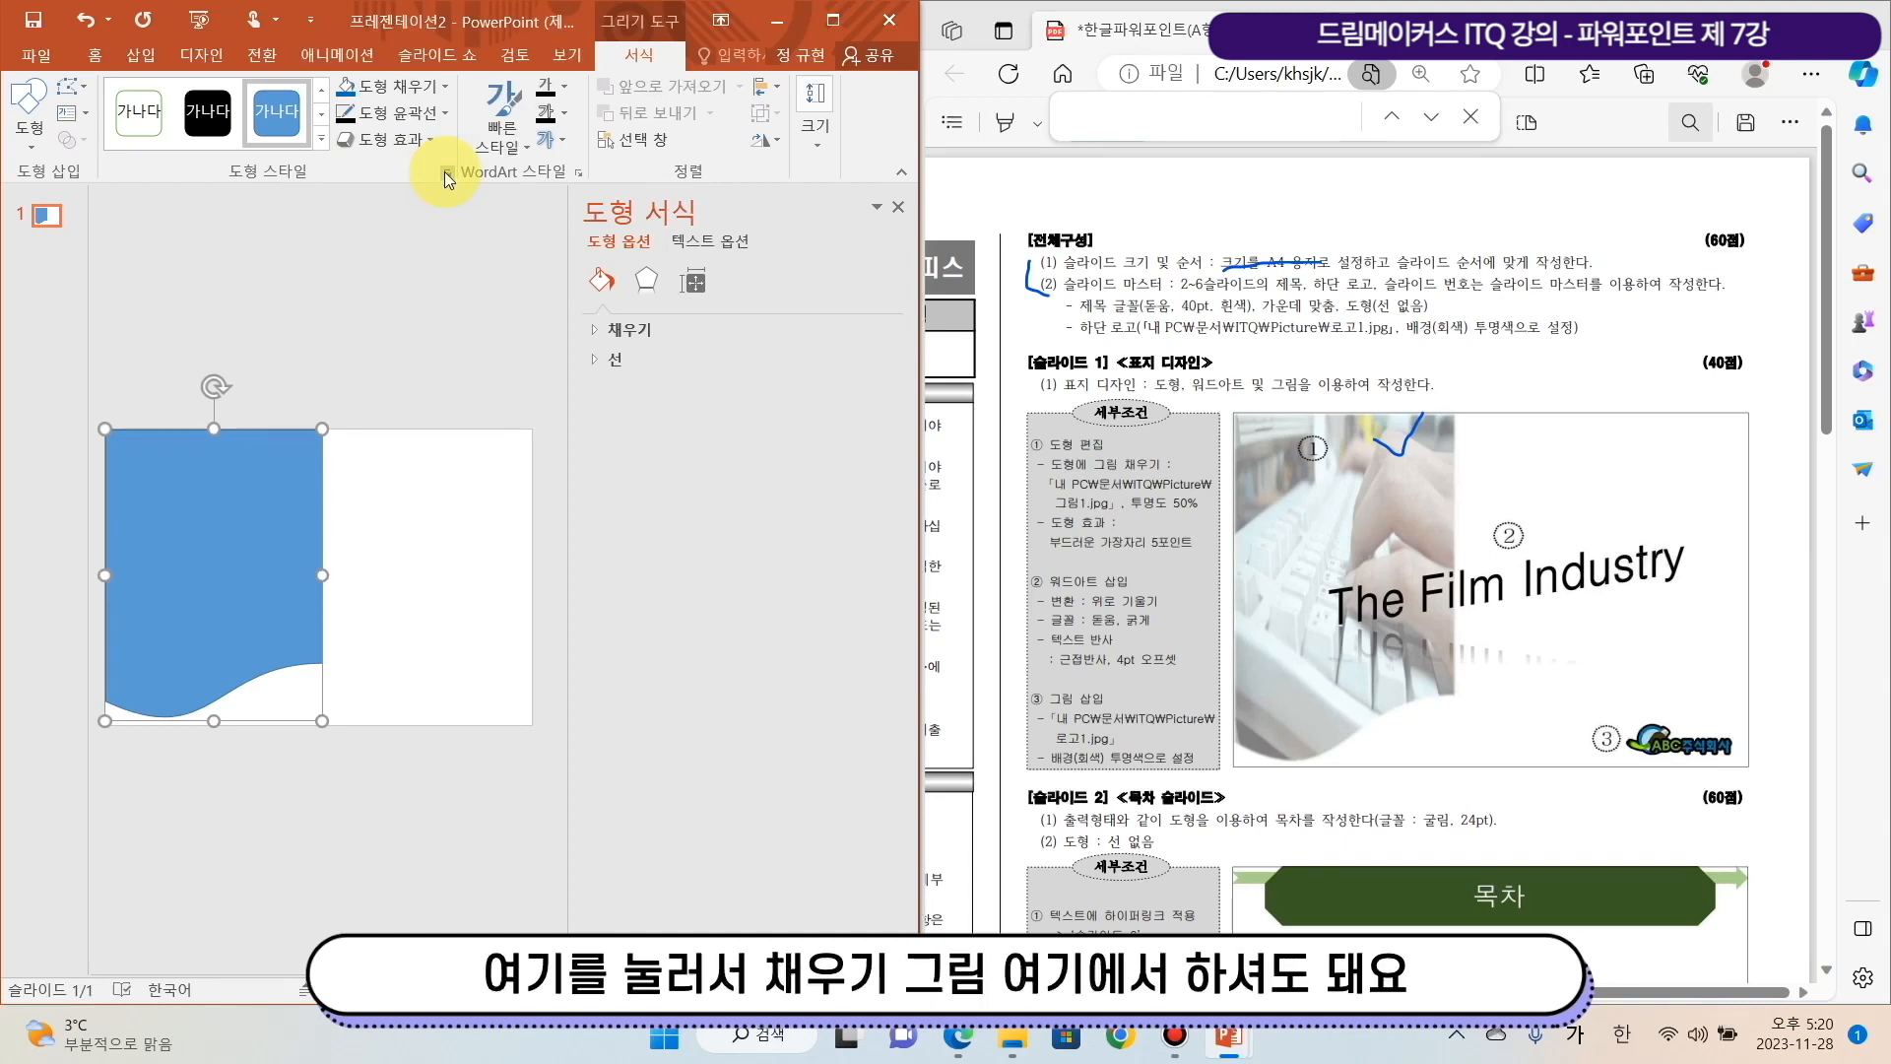
click(626, 329)
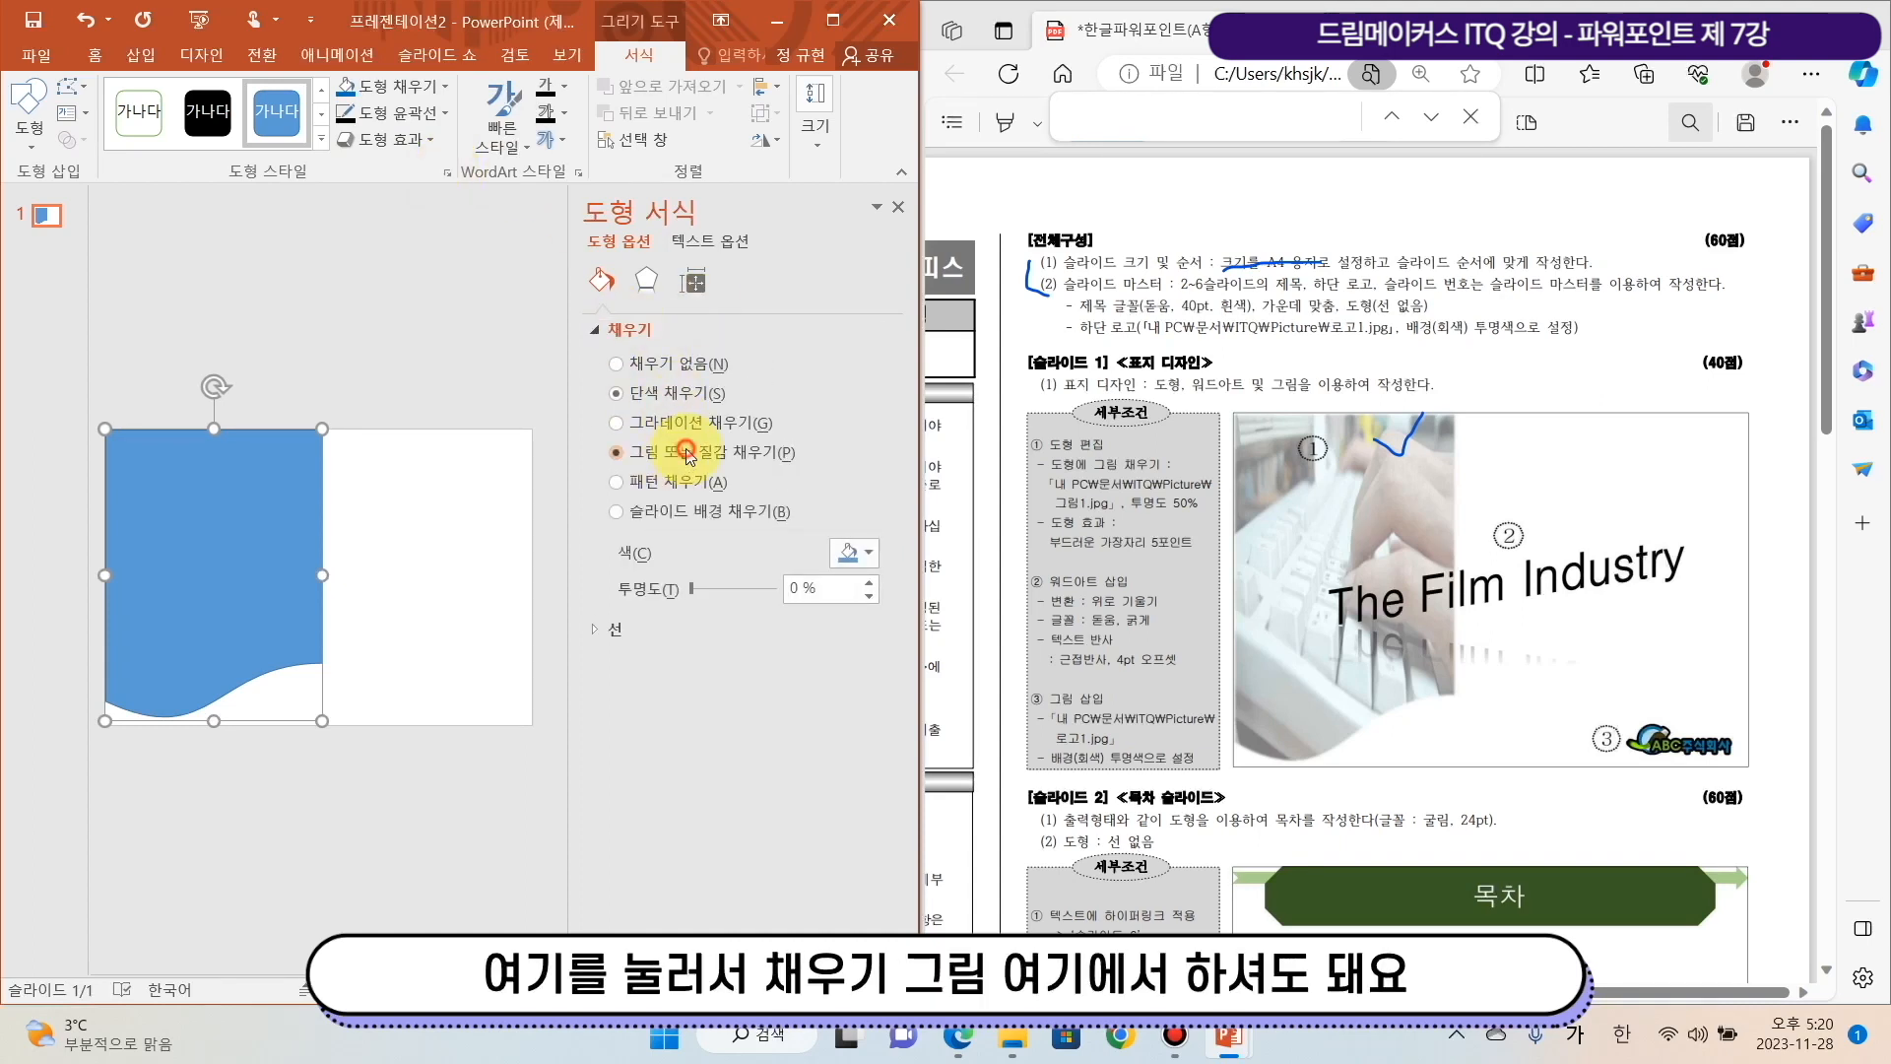
click(686, 452)
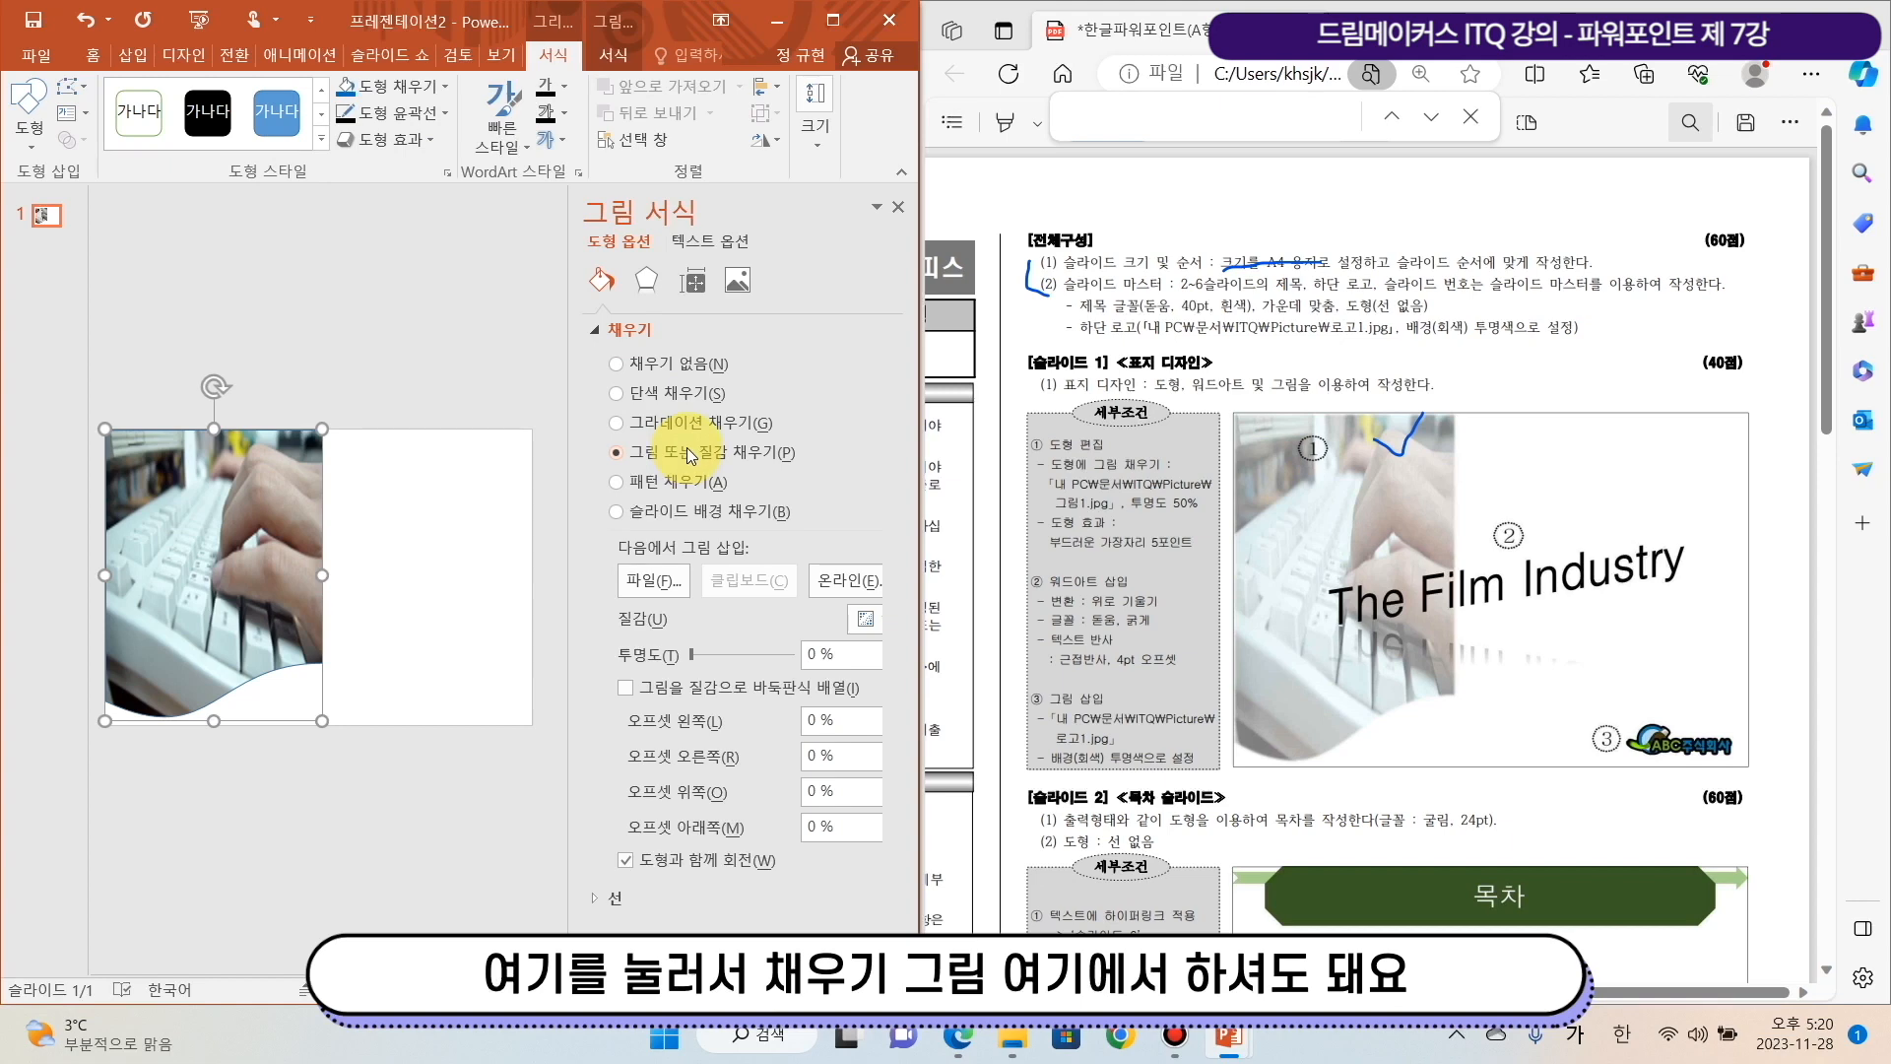
Fill the document shape with the picture 그림1 from the ITQ Picture folder
click(394, 85)
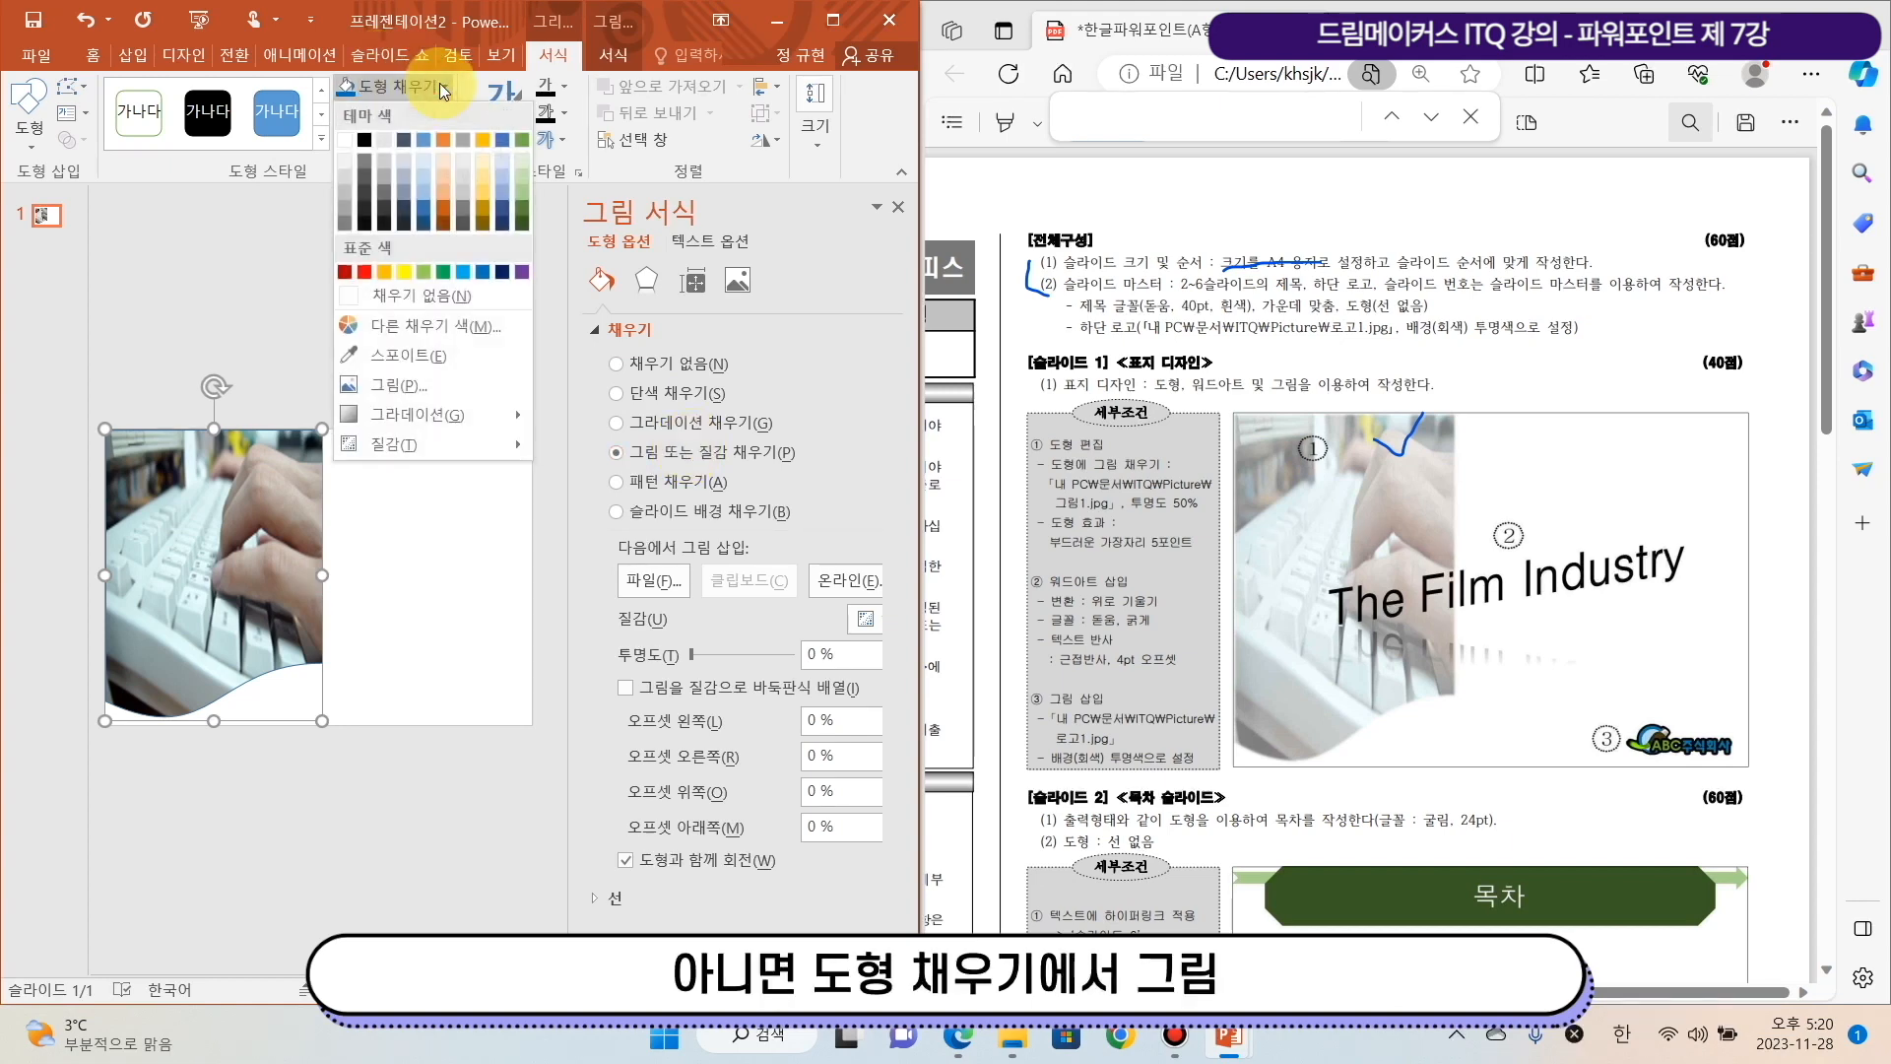
click(427, 384)
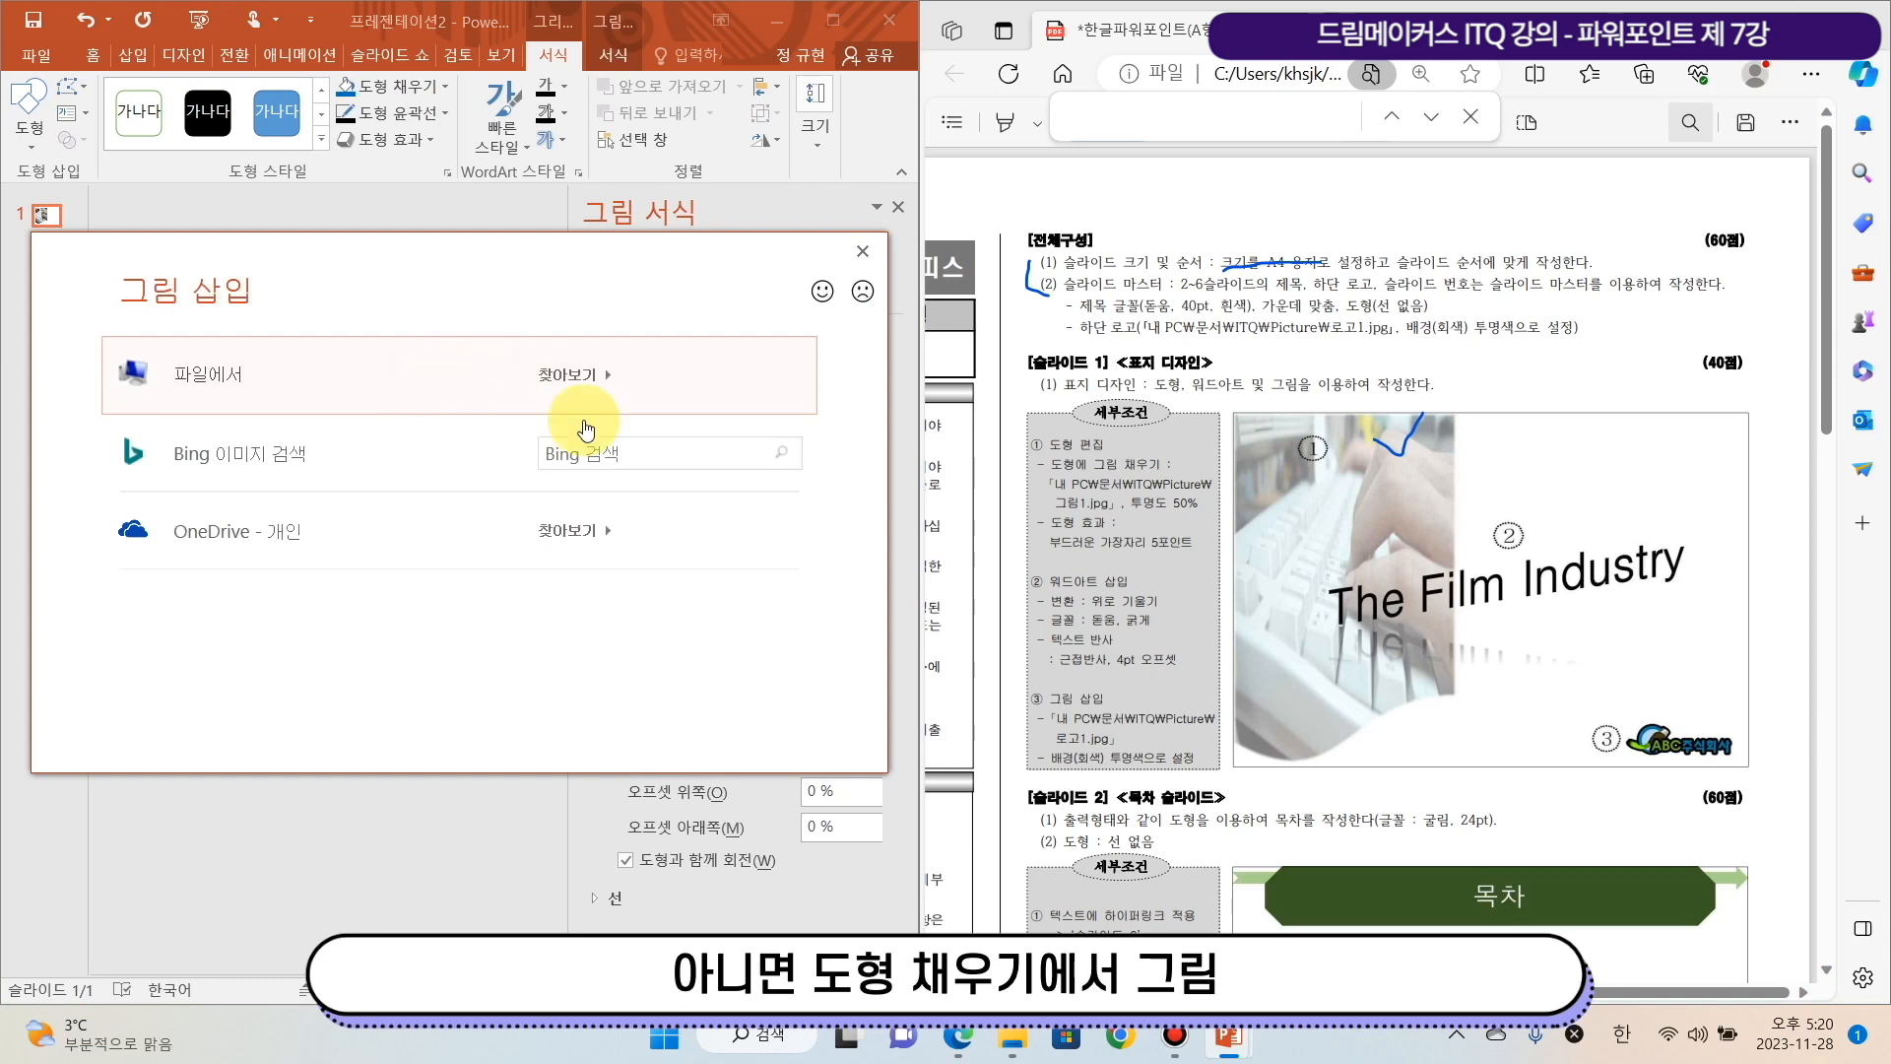
click(424, 359)
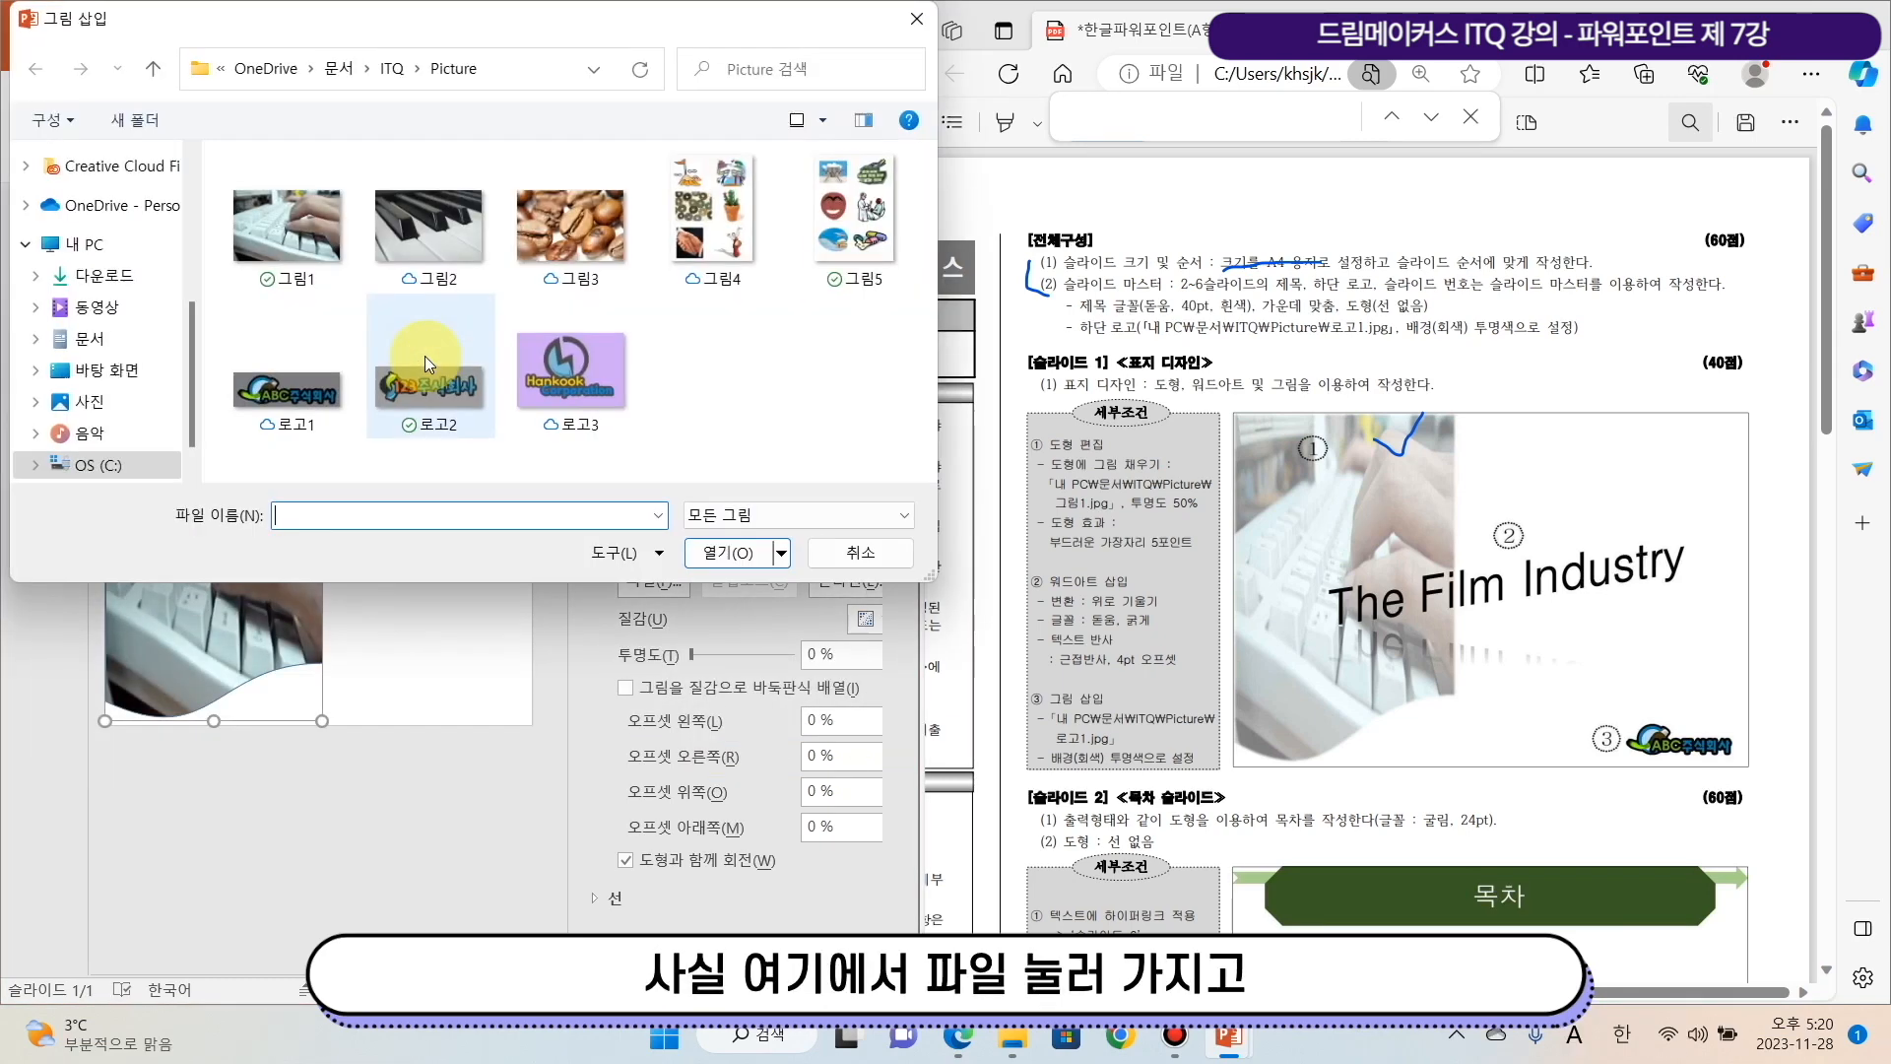
click(276, 251)
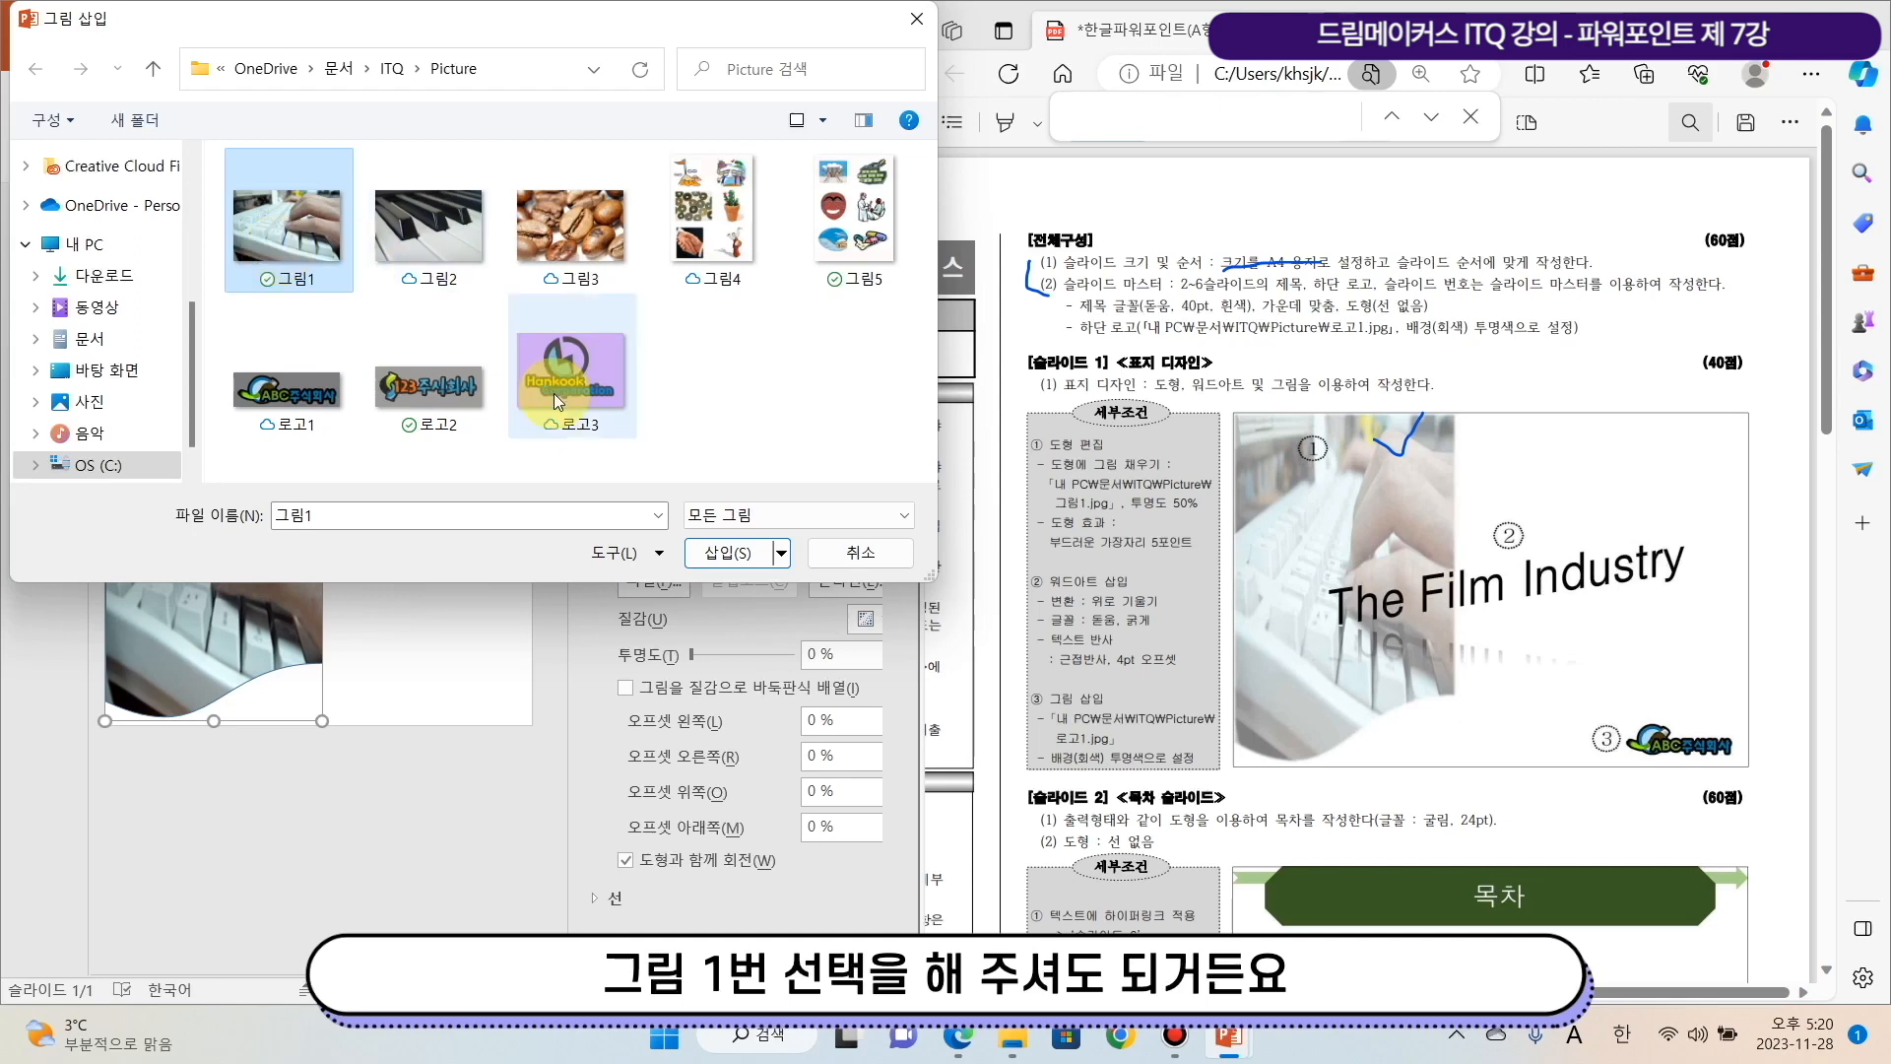
click(711, 554)
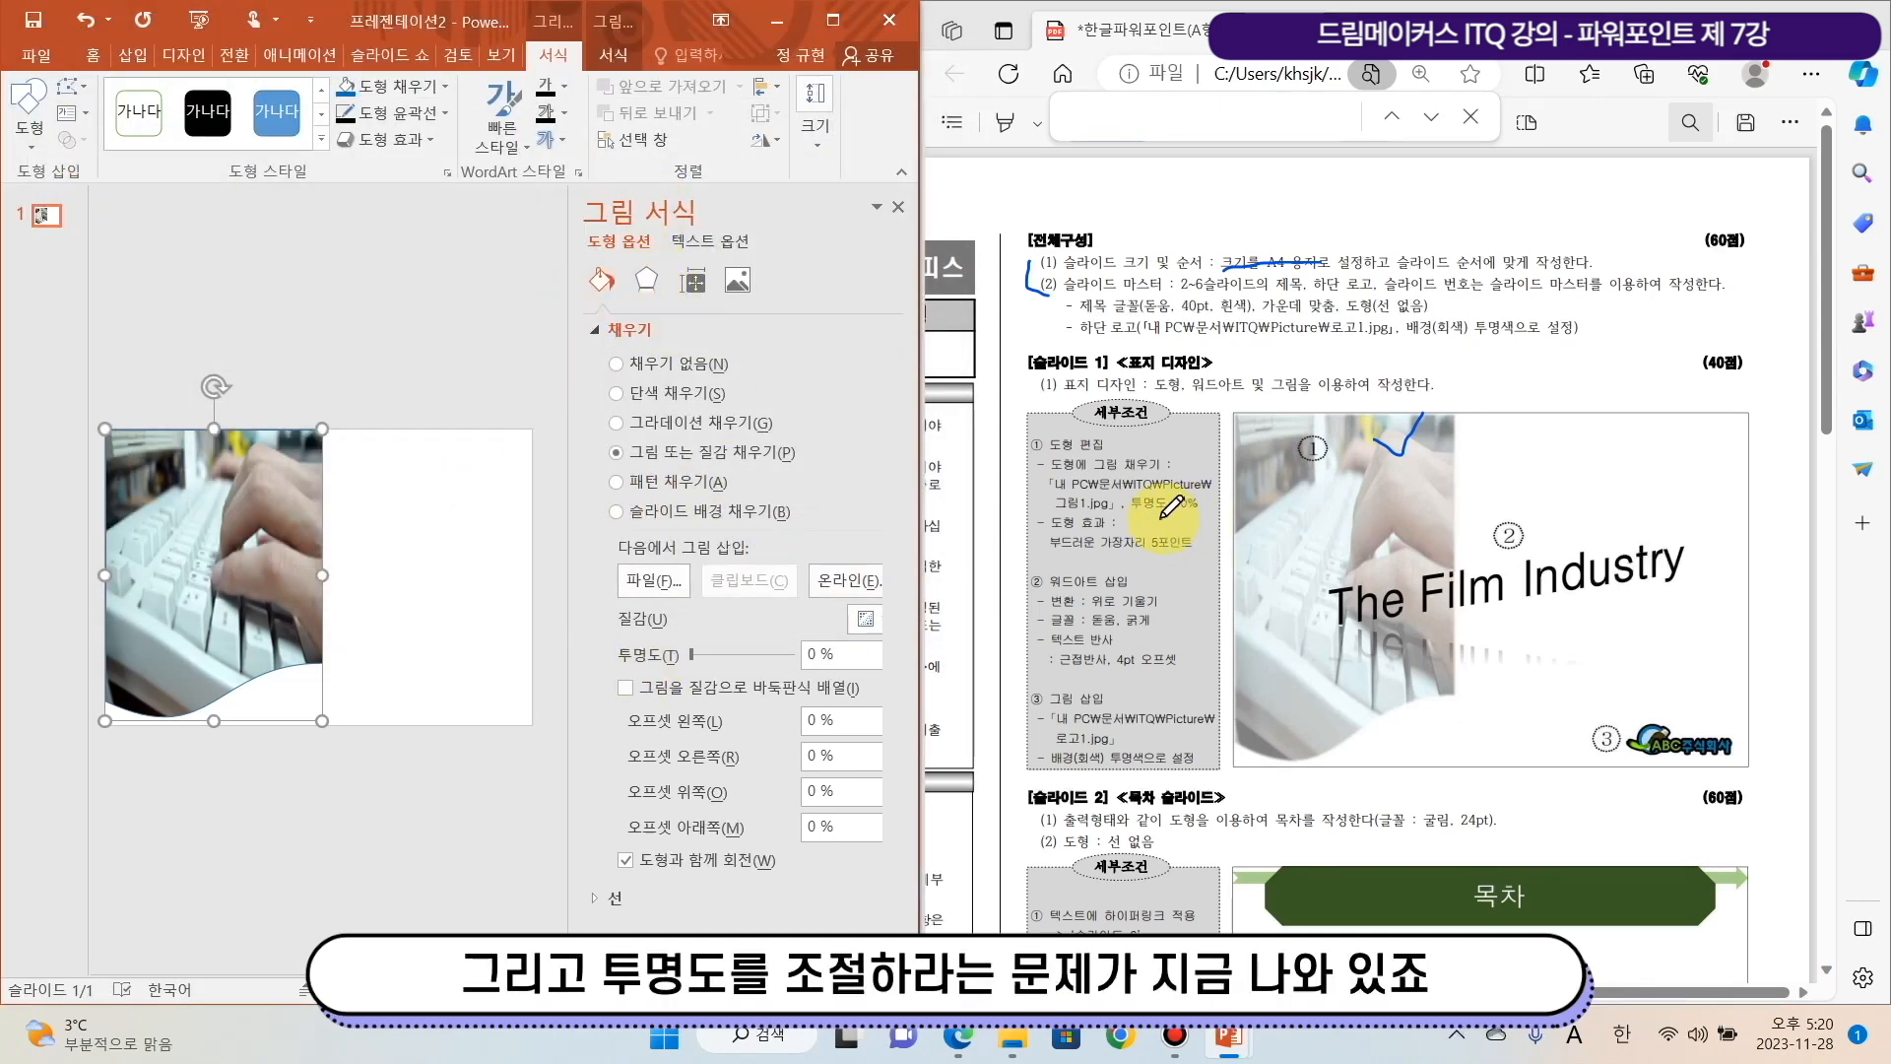
Underline the 투명도 50% requirement in the exam PDF and set the shape's picture fill transparency to 50%
click(1172, 501)
drag(1131, 510, 1206, 506)
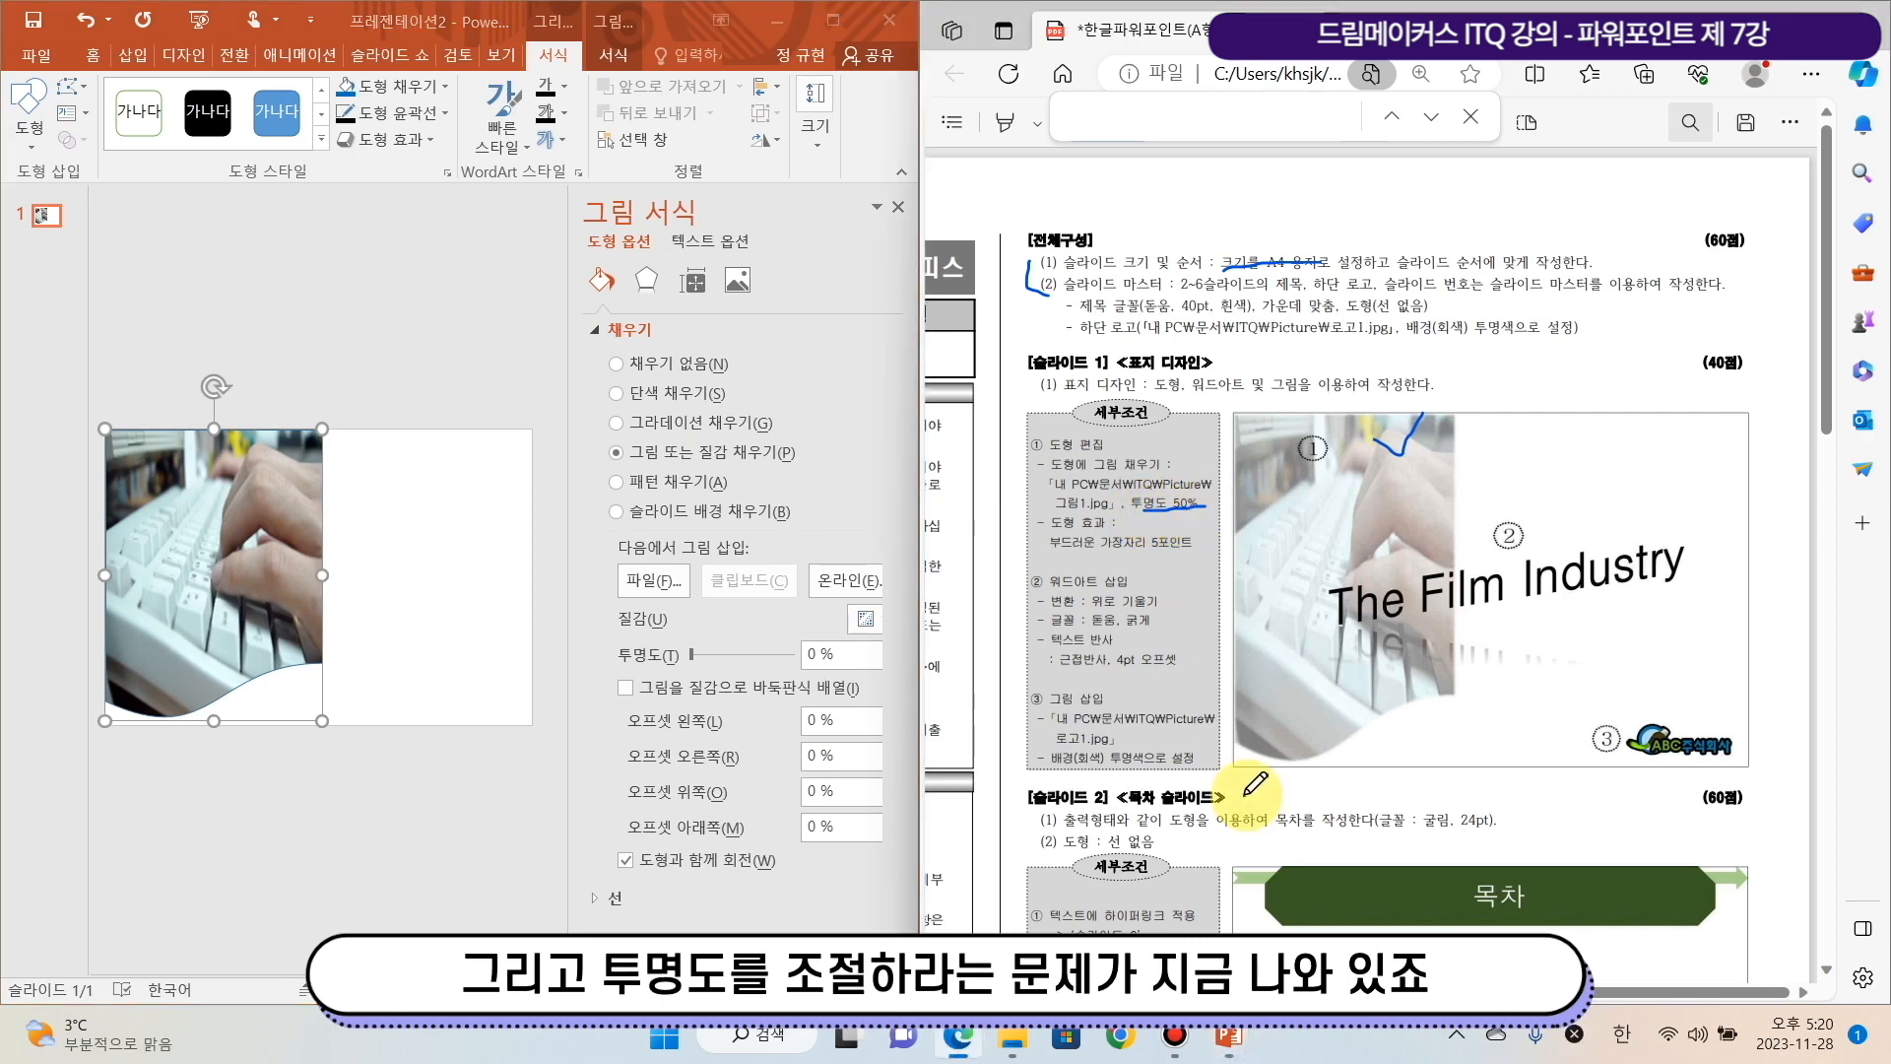
click(846, 654)
key(BackSpace)
key(BackSpace)
key(BackSpace)
text(50)
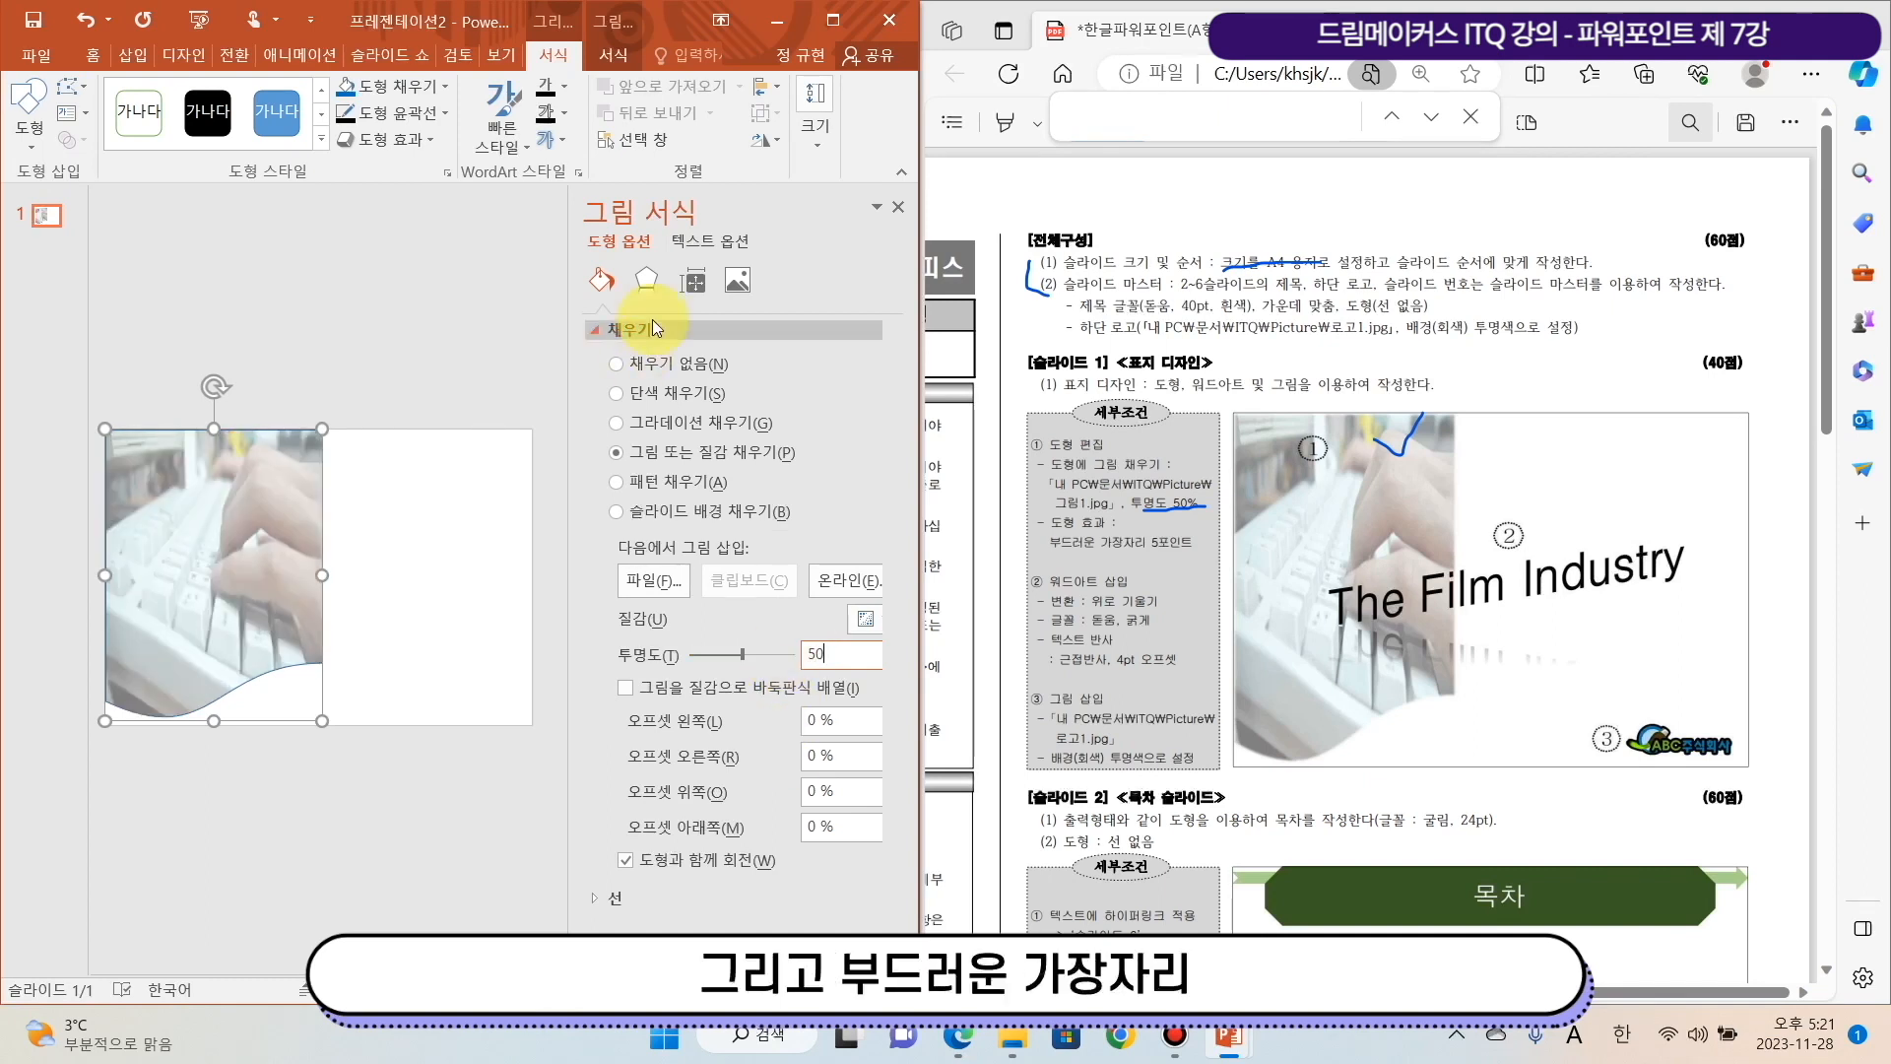
Apply a 5 pt soft edge (부드러운 가장자리) to the document shape and underline that requirement in the exam PDF
click(648, 276)
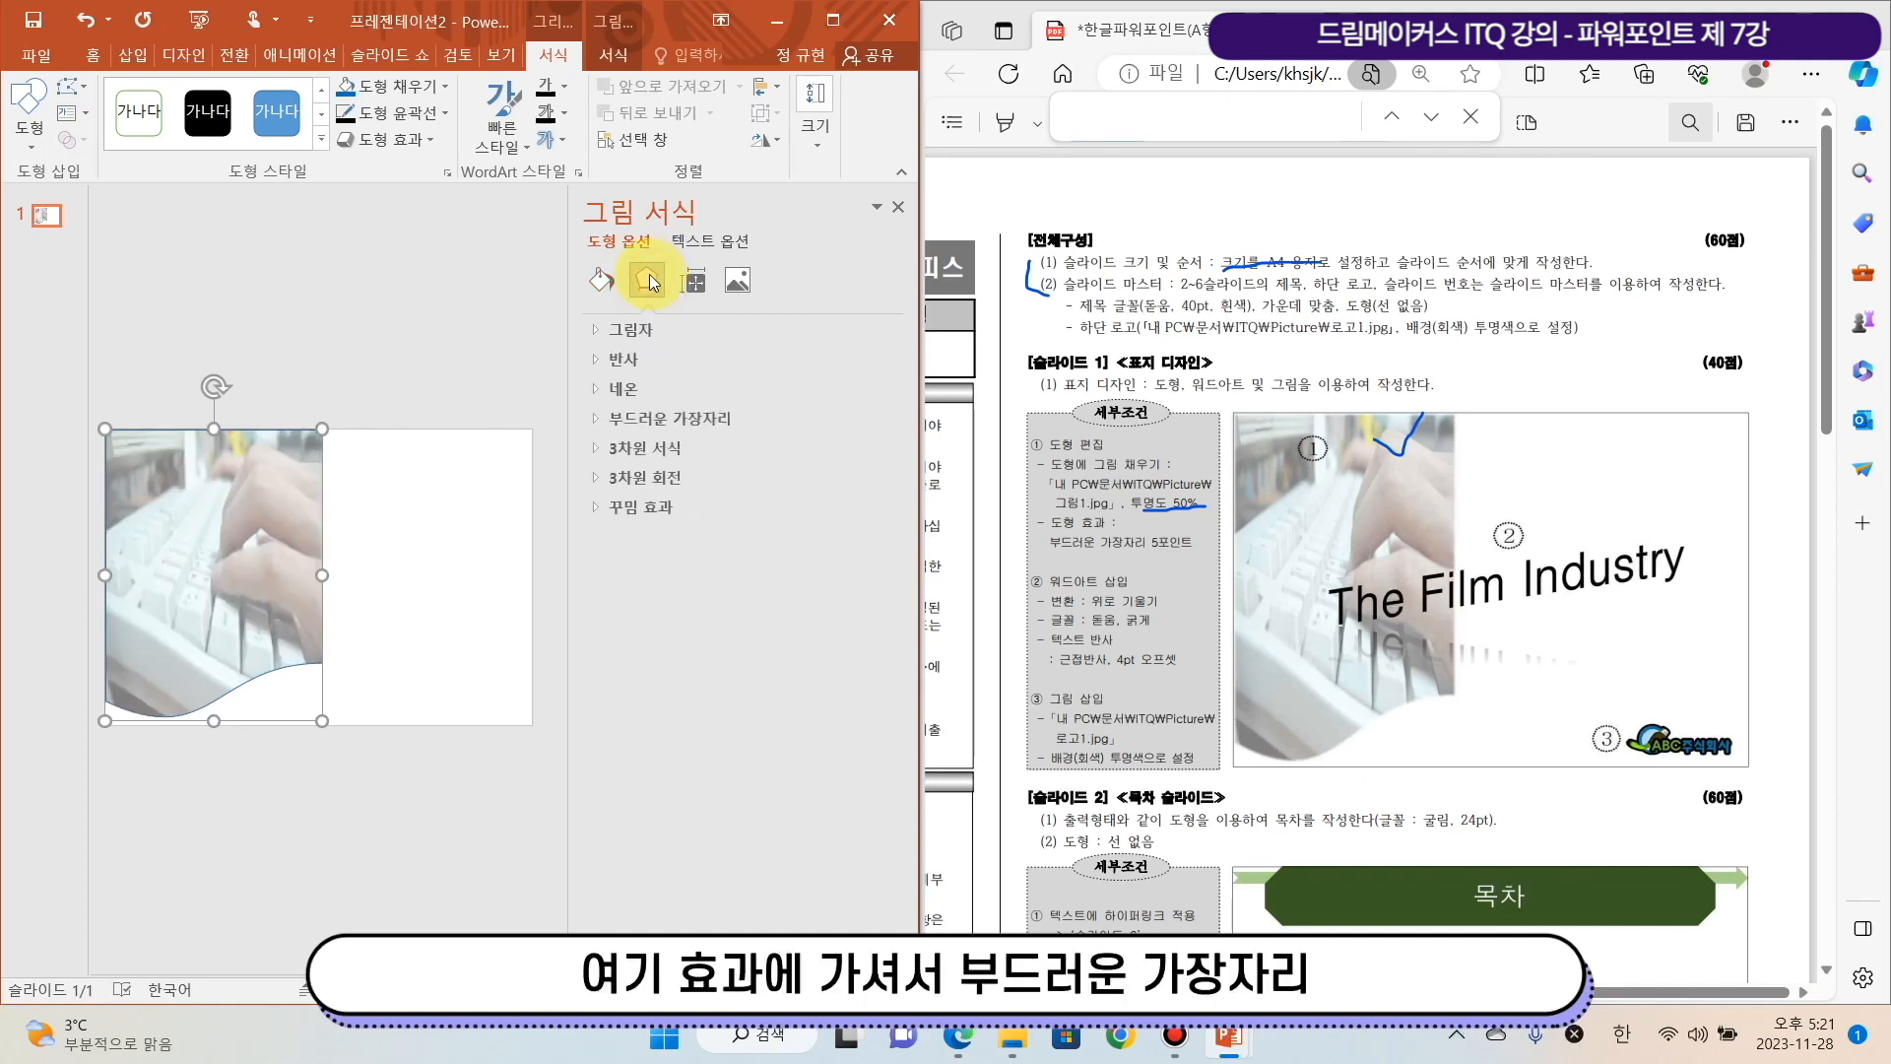
click(687, 420)
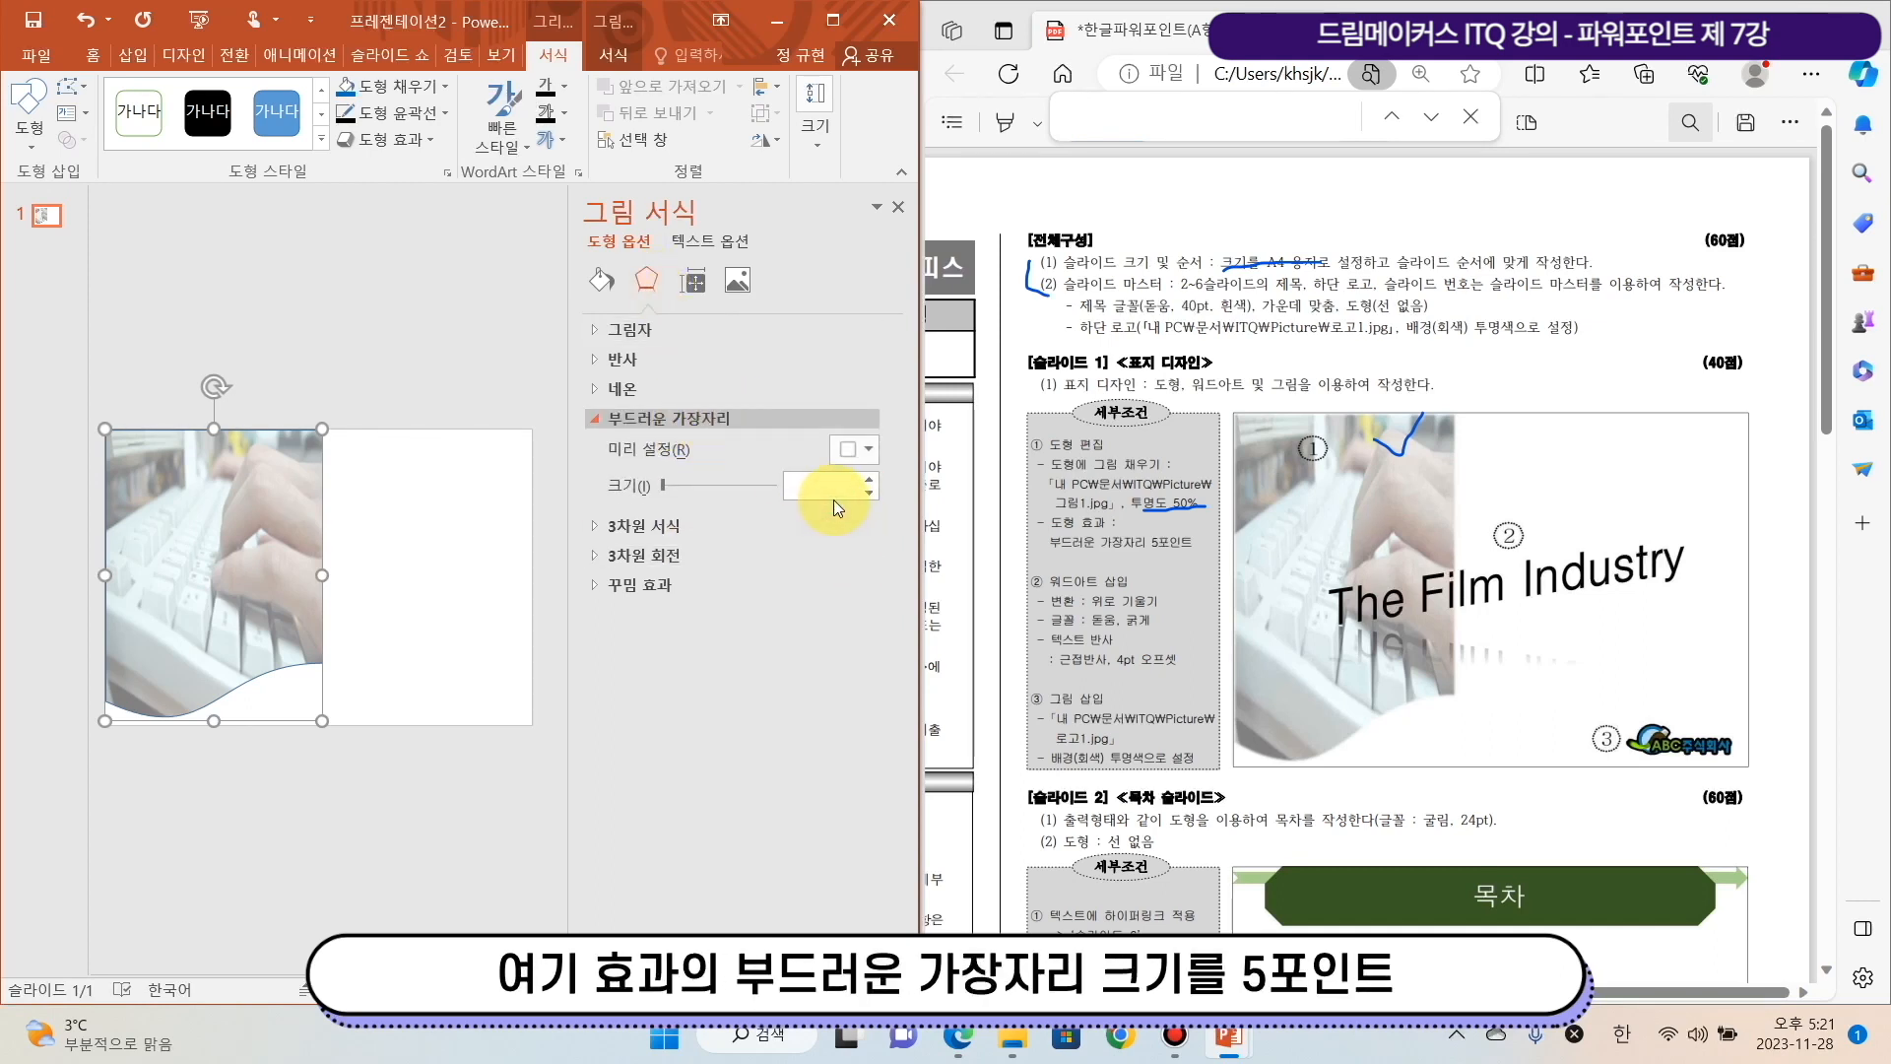
click(869, 479)
click(869, 479)
click(869, 479)
click(870, 480)
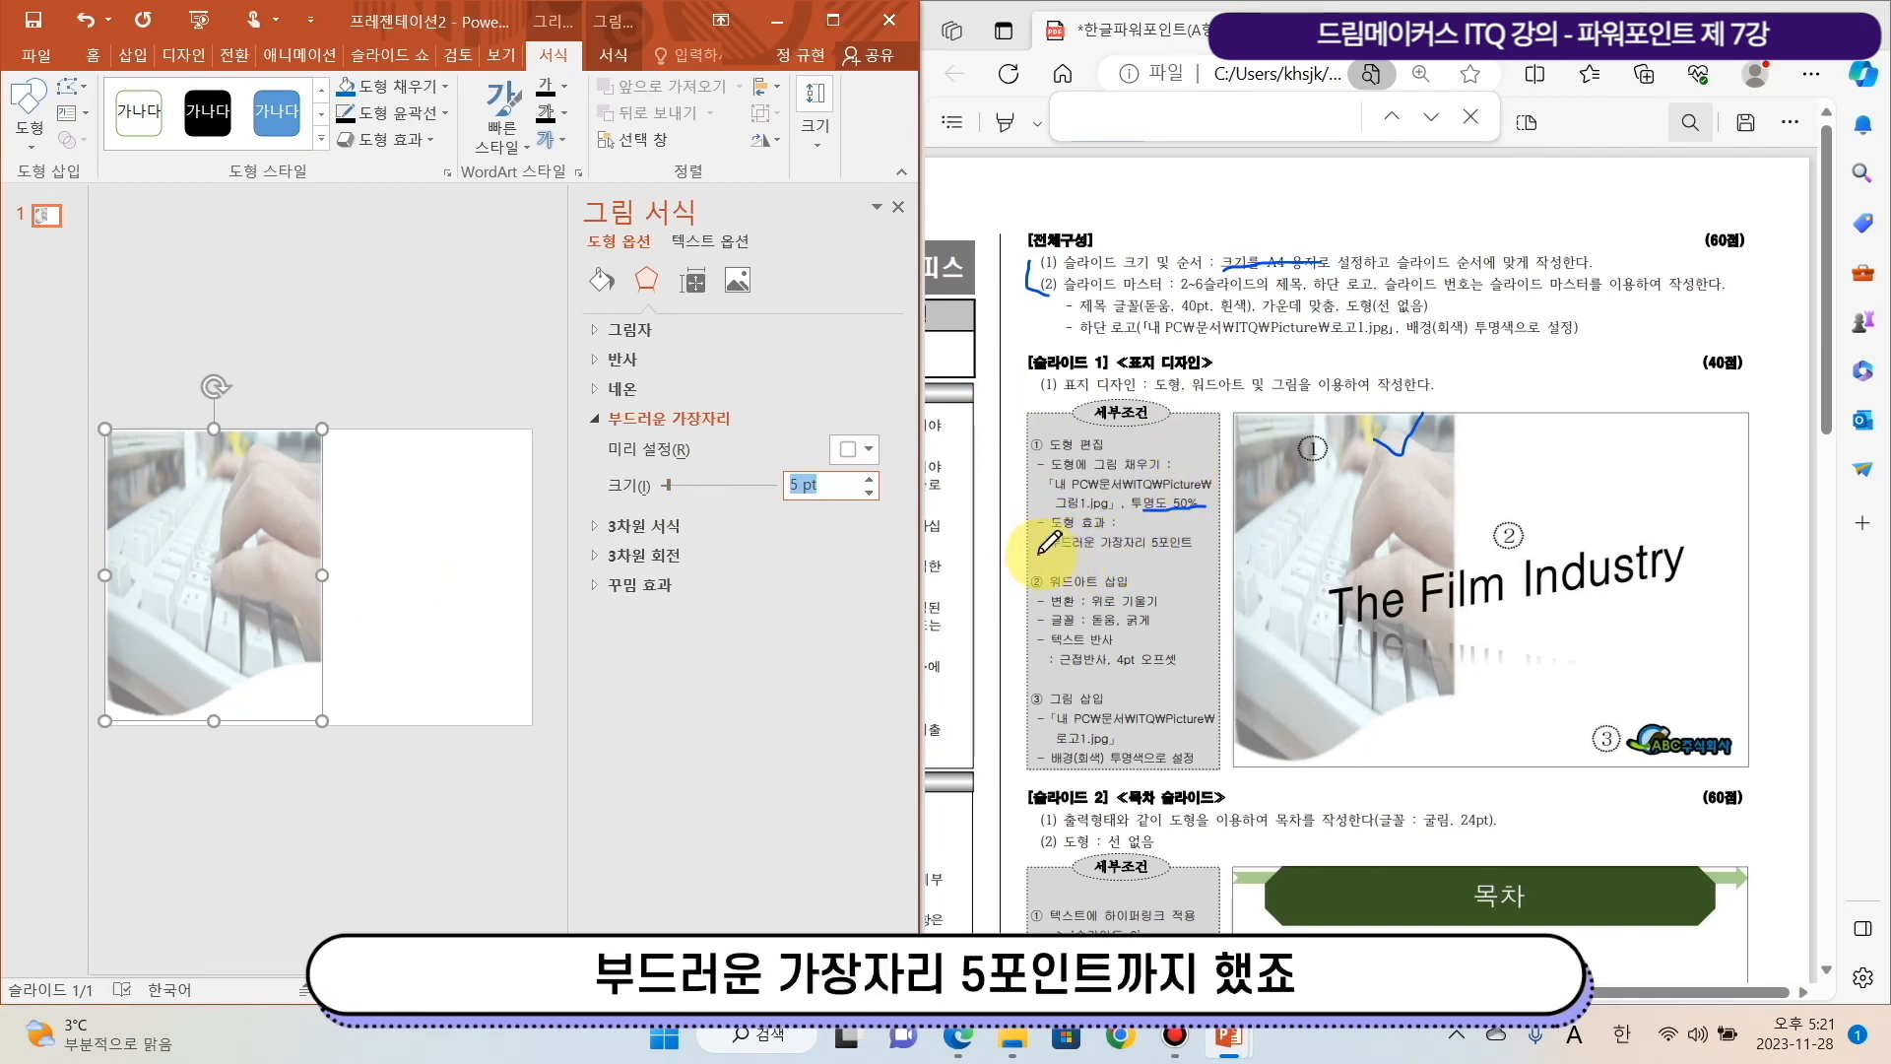
drag(1046, 557, 1194, 554)
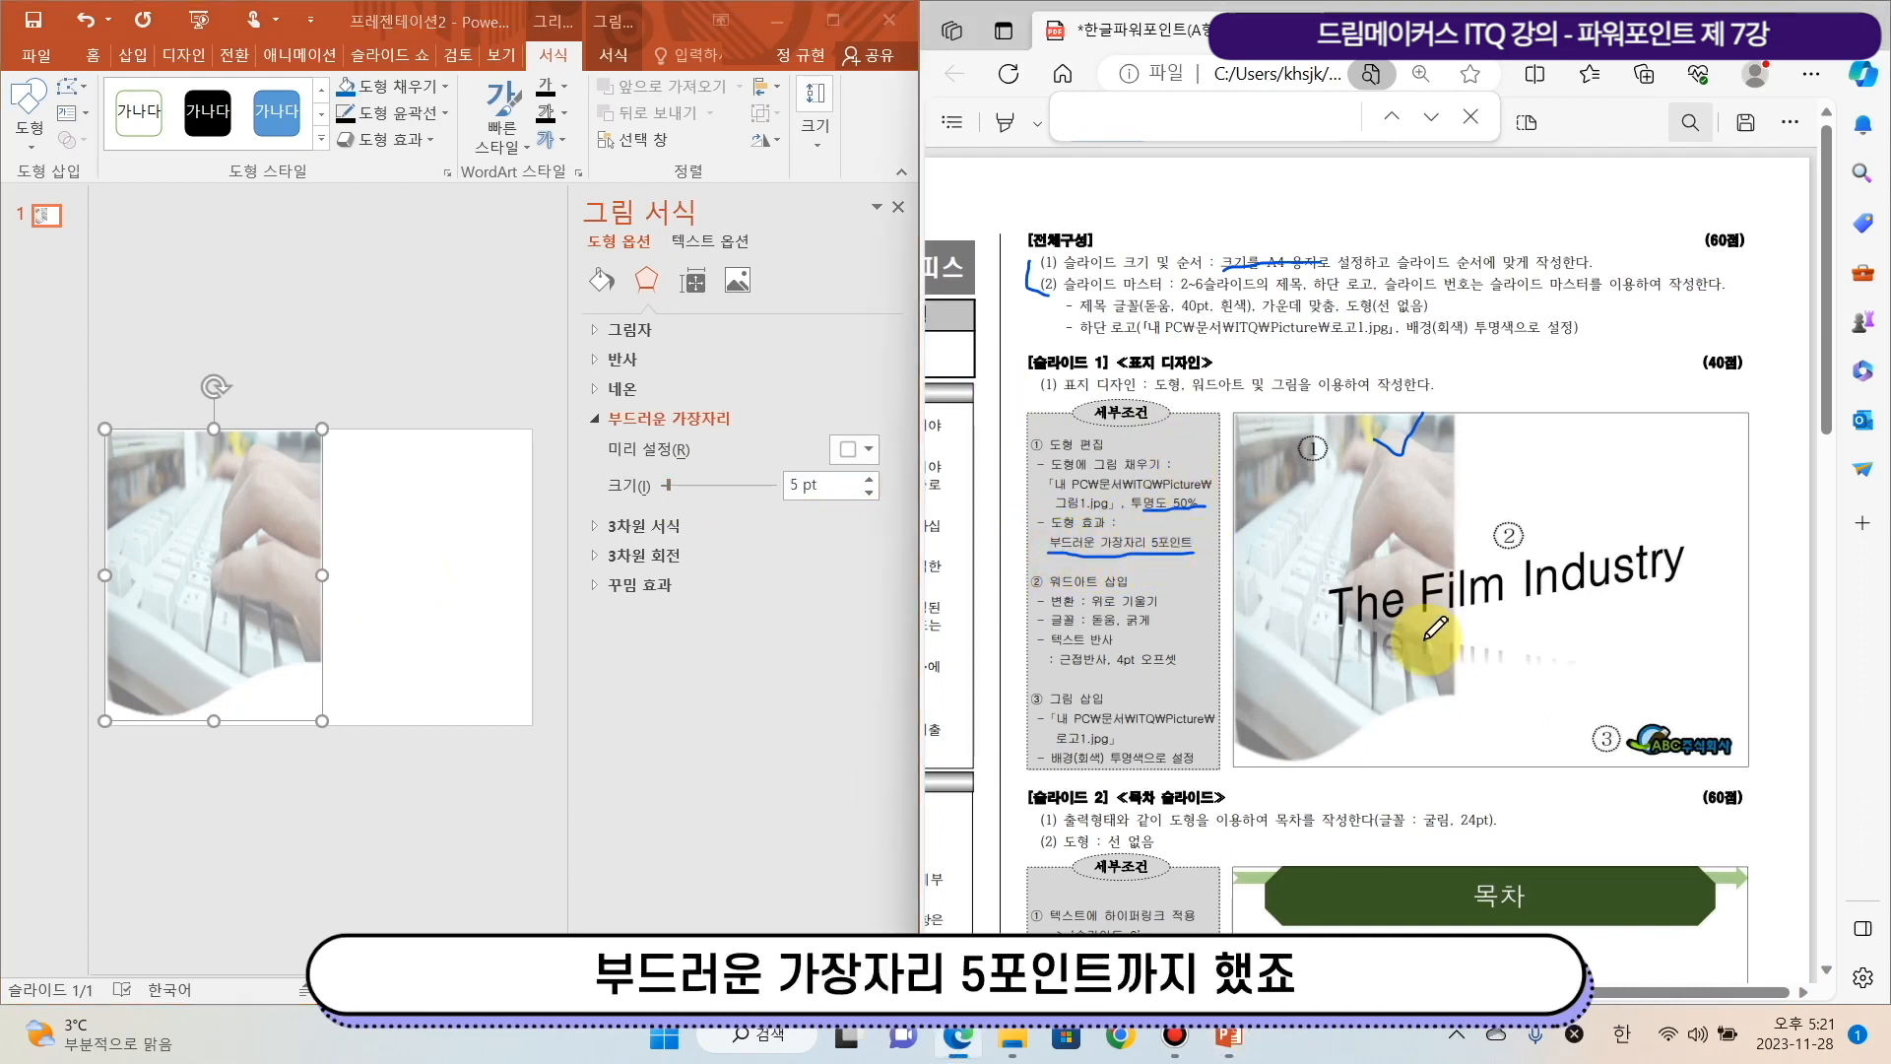
Underline the WordArt requirement in the exam PDF and insert WordArt in the first plain black style reading "The Film Industry"
drag(1050, 585, 1131, 583)
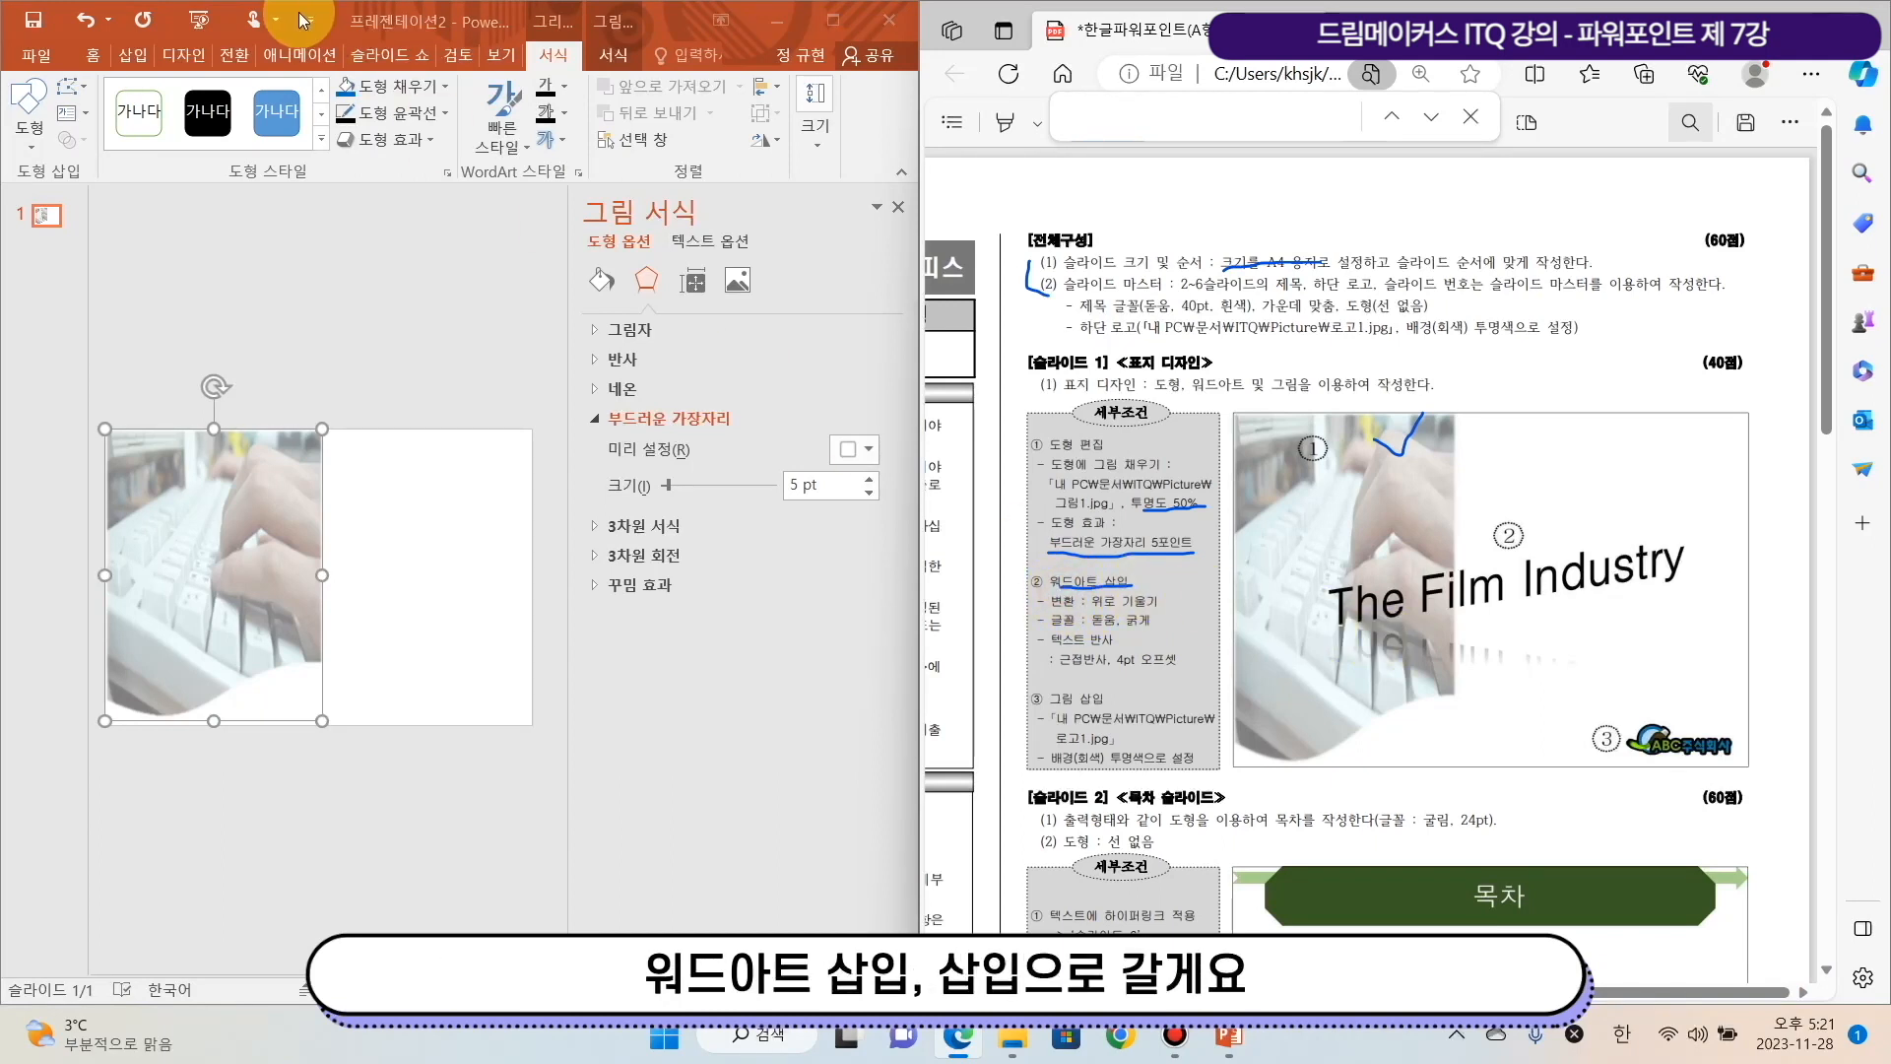
click(133, 59)
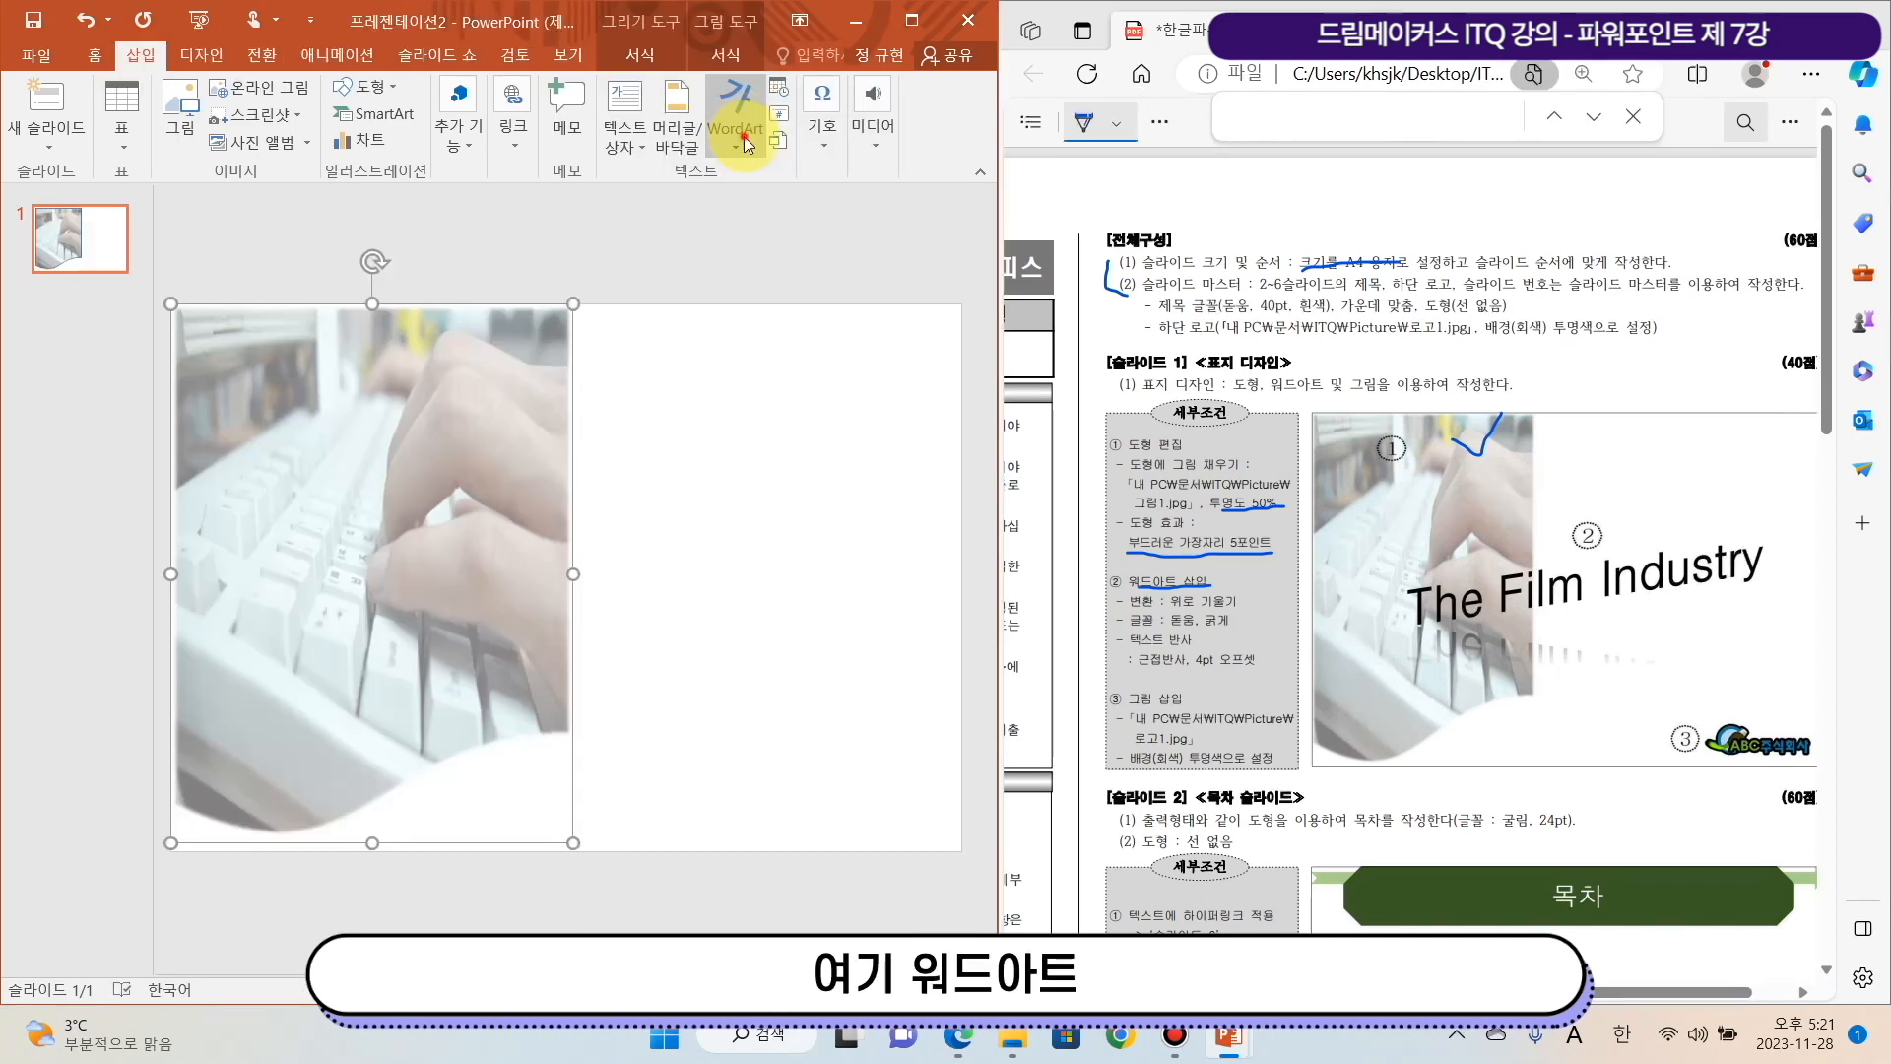
click(746, 145)
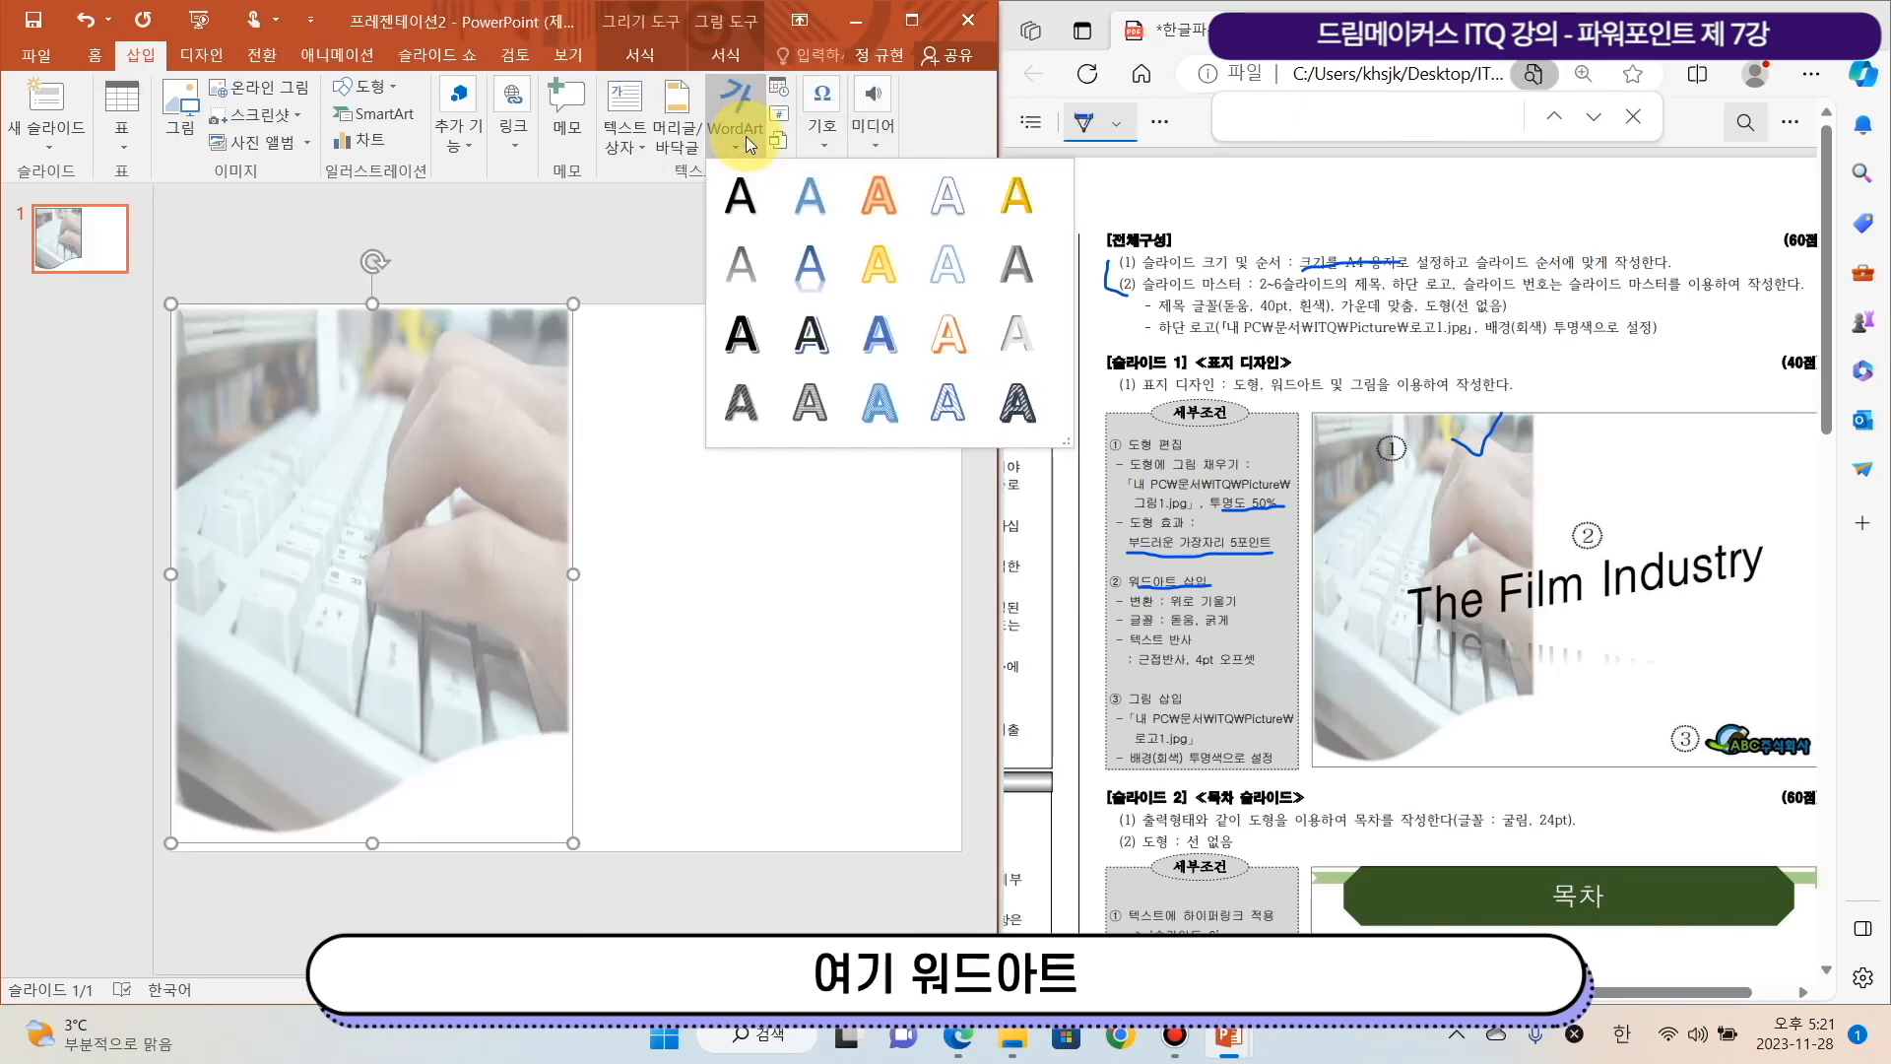
click(737, 196)
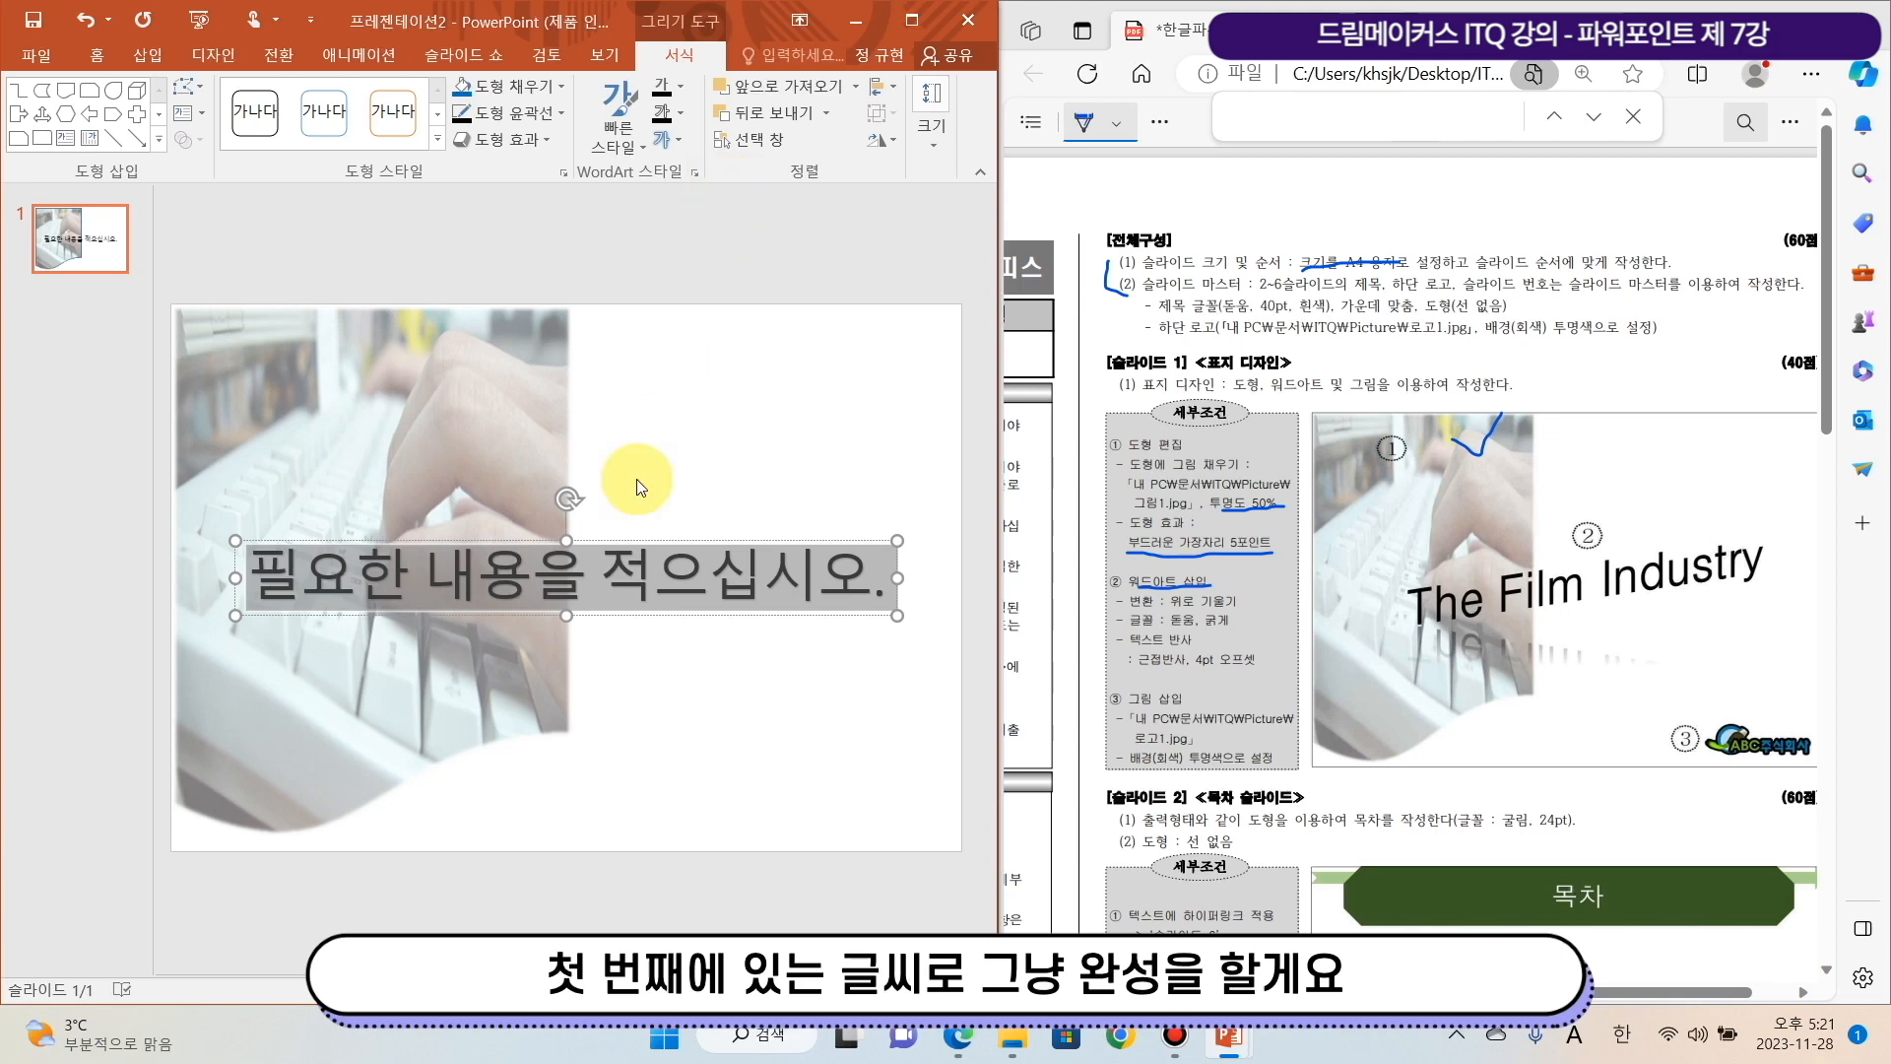
text(ㅆ)
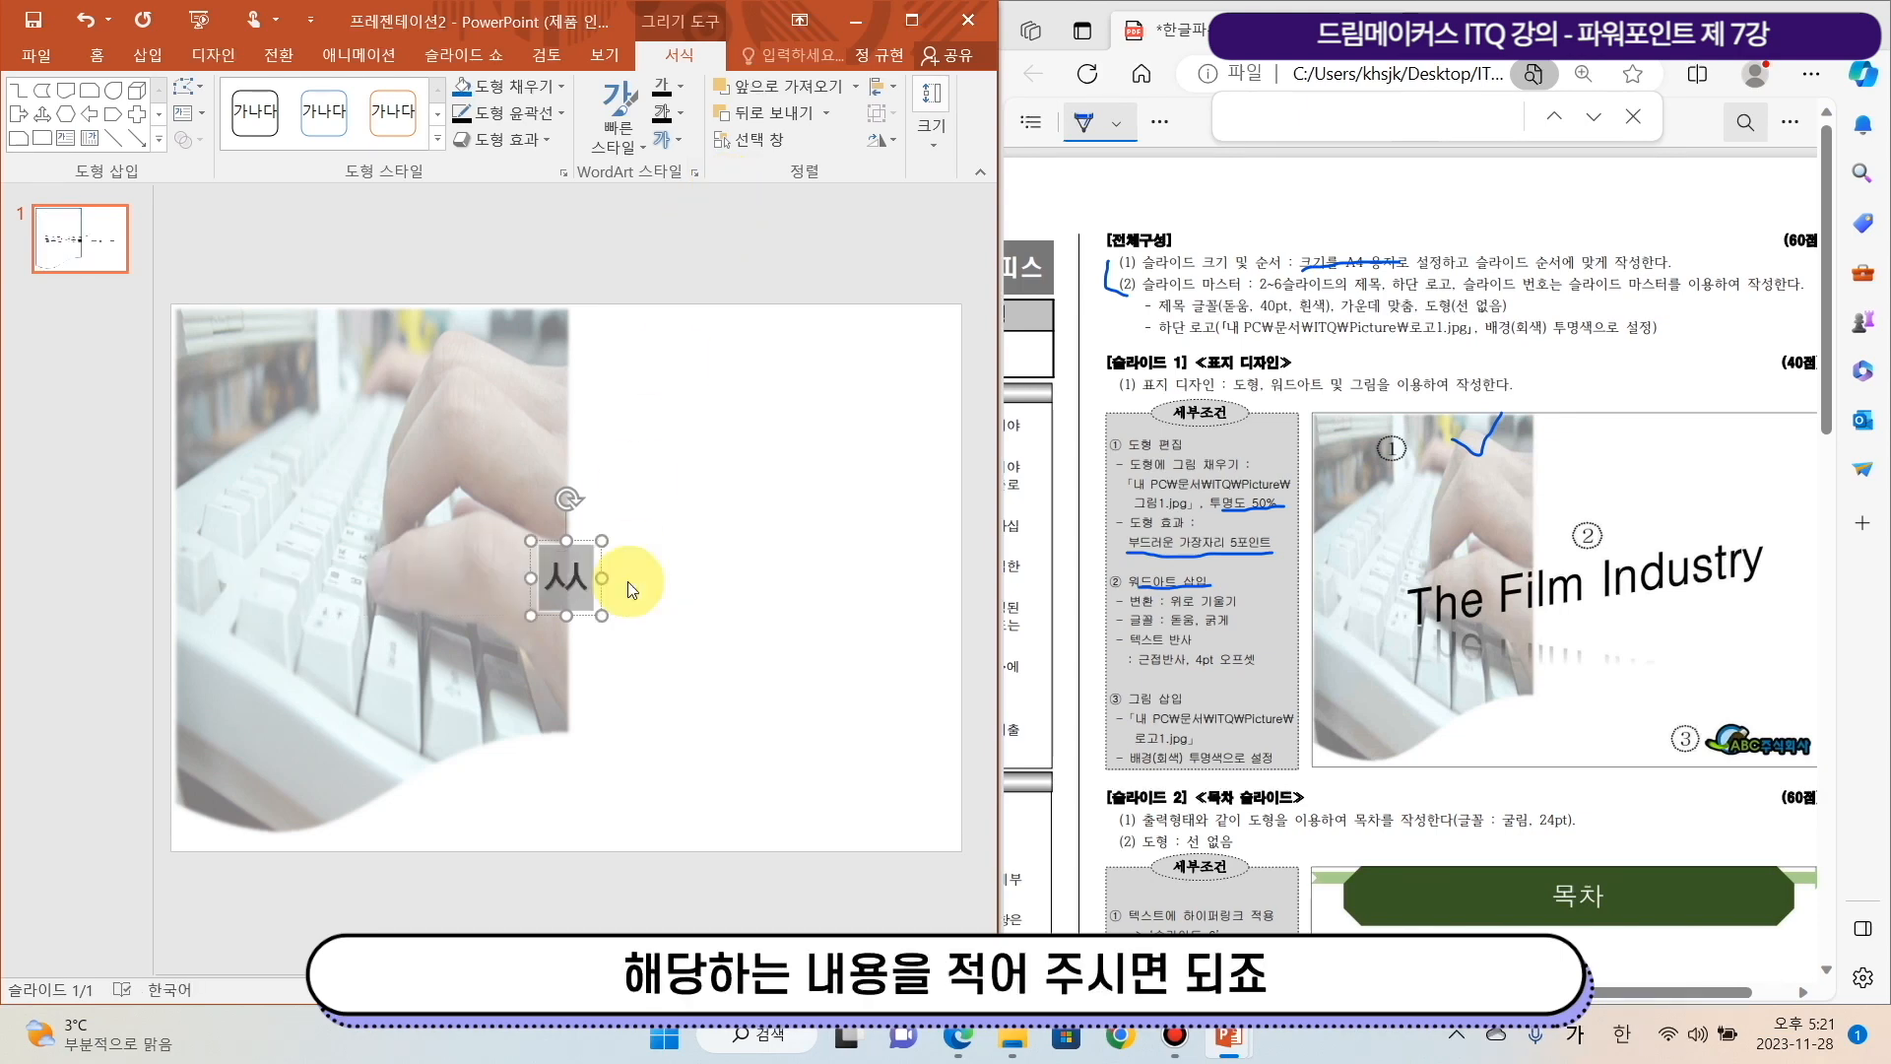
key(BackSpace)
text(The Film Industry)
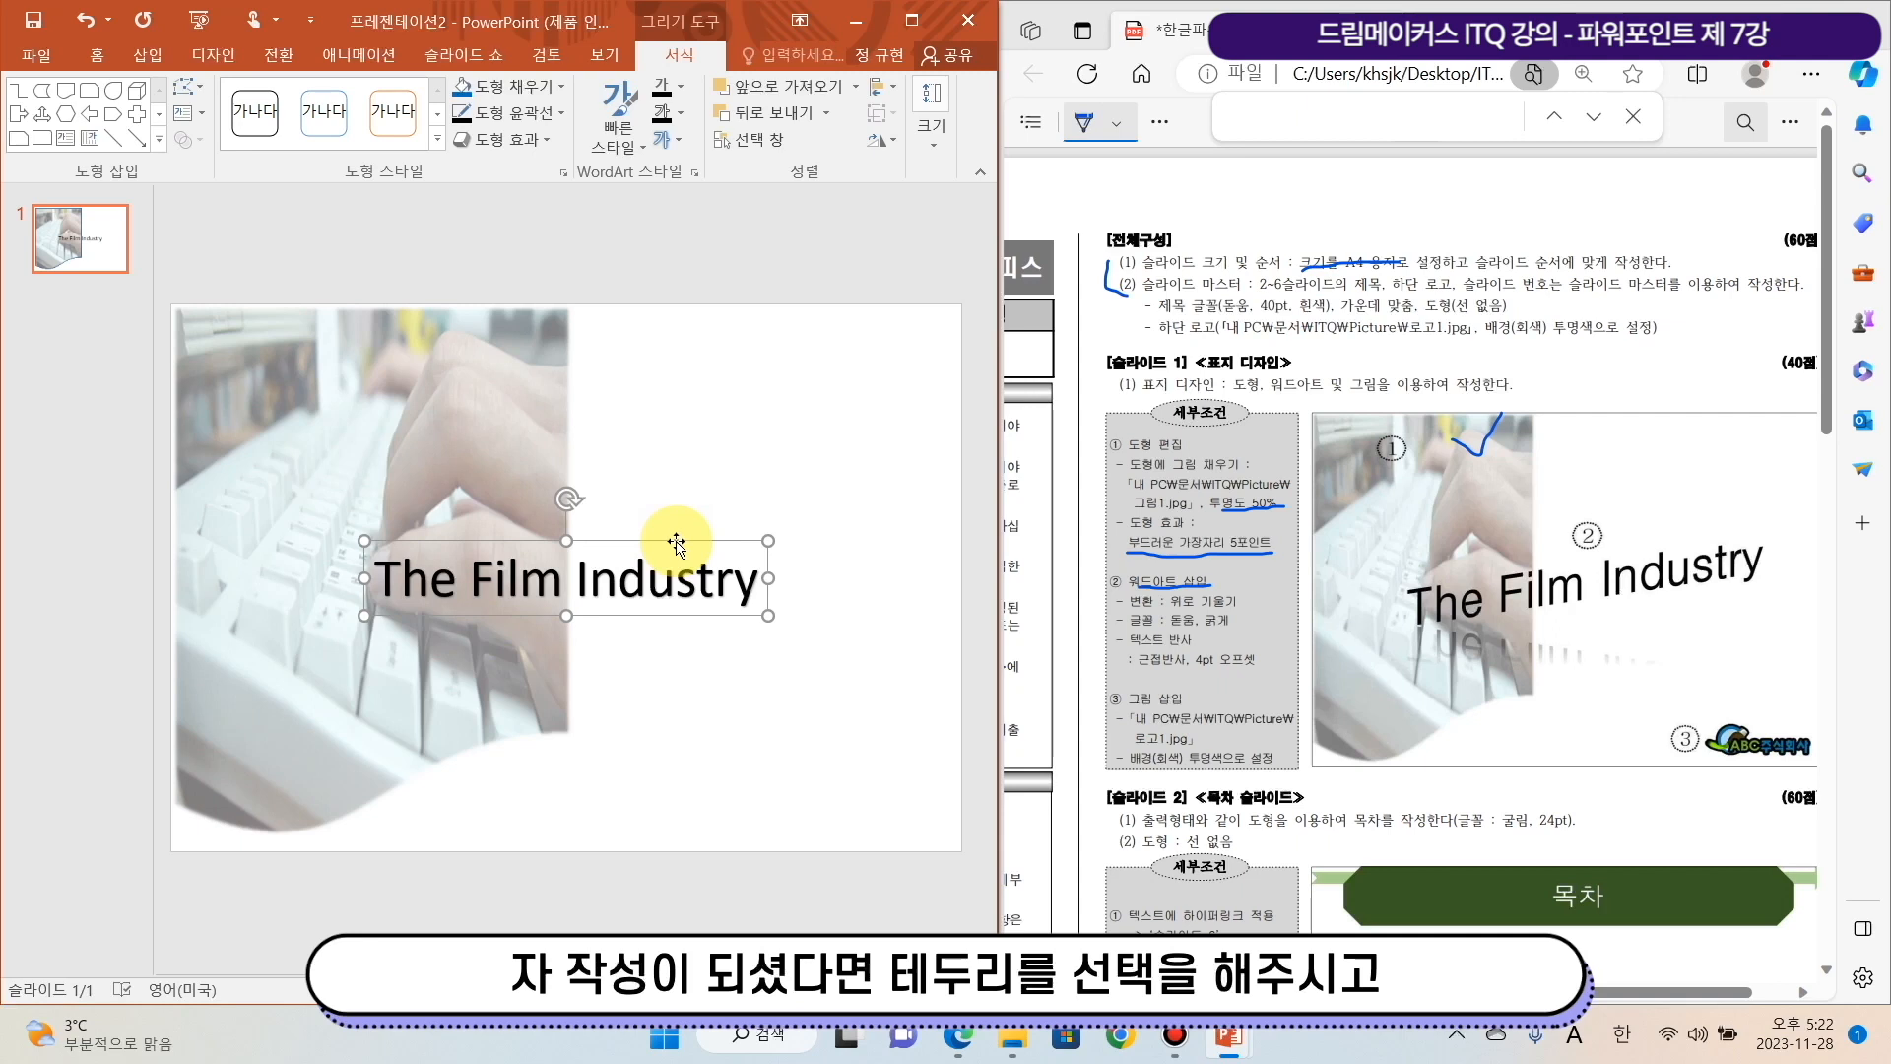
Remove the shadow from the "The Film Industry" WordArt text
click(677, 140)
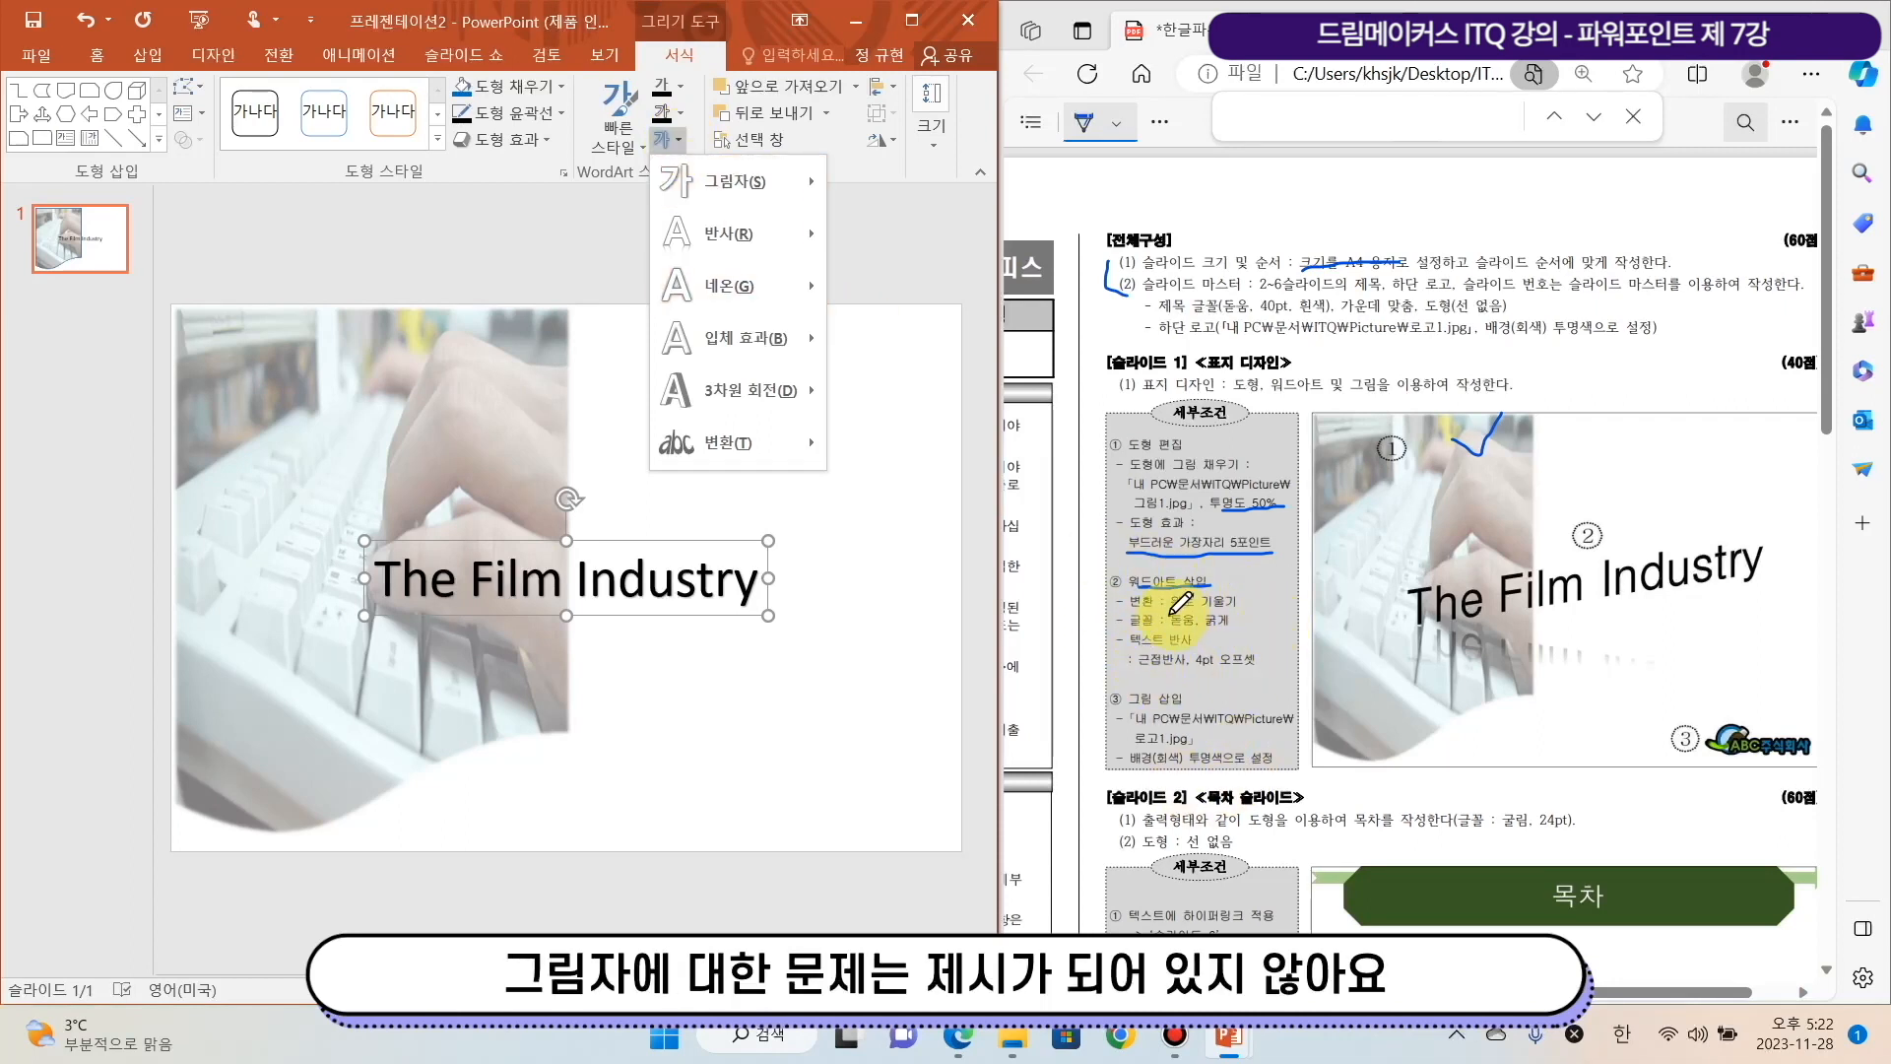
mouse_move(800, 175)
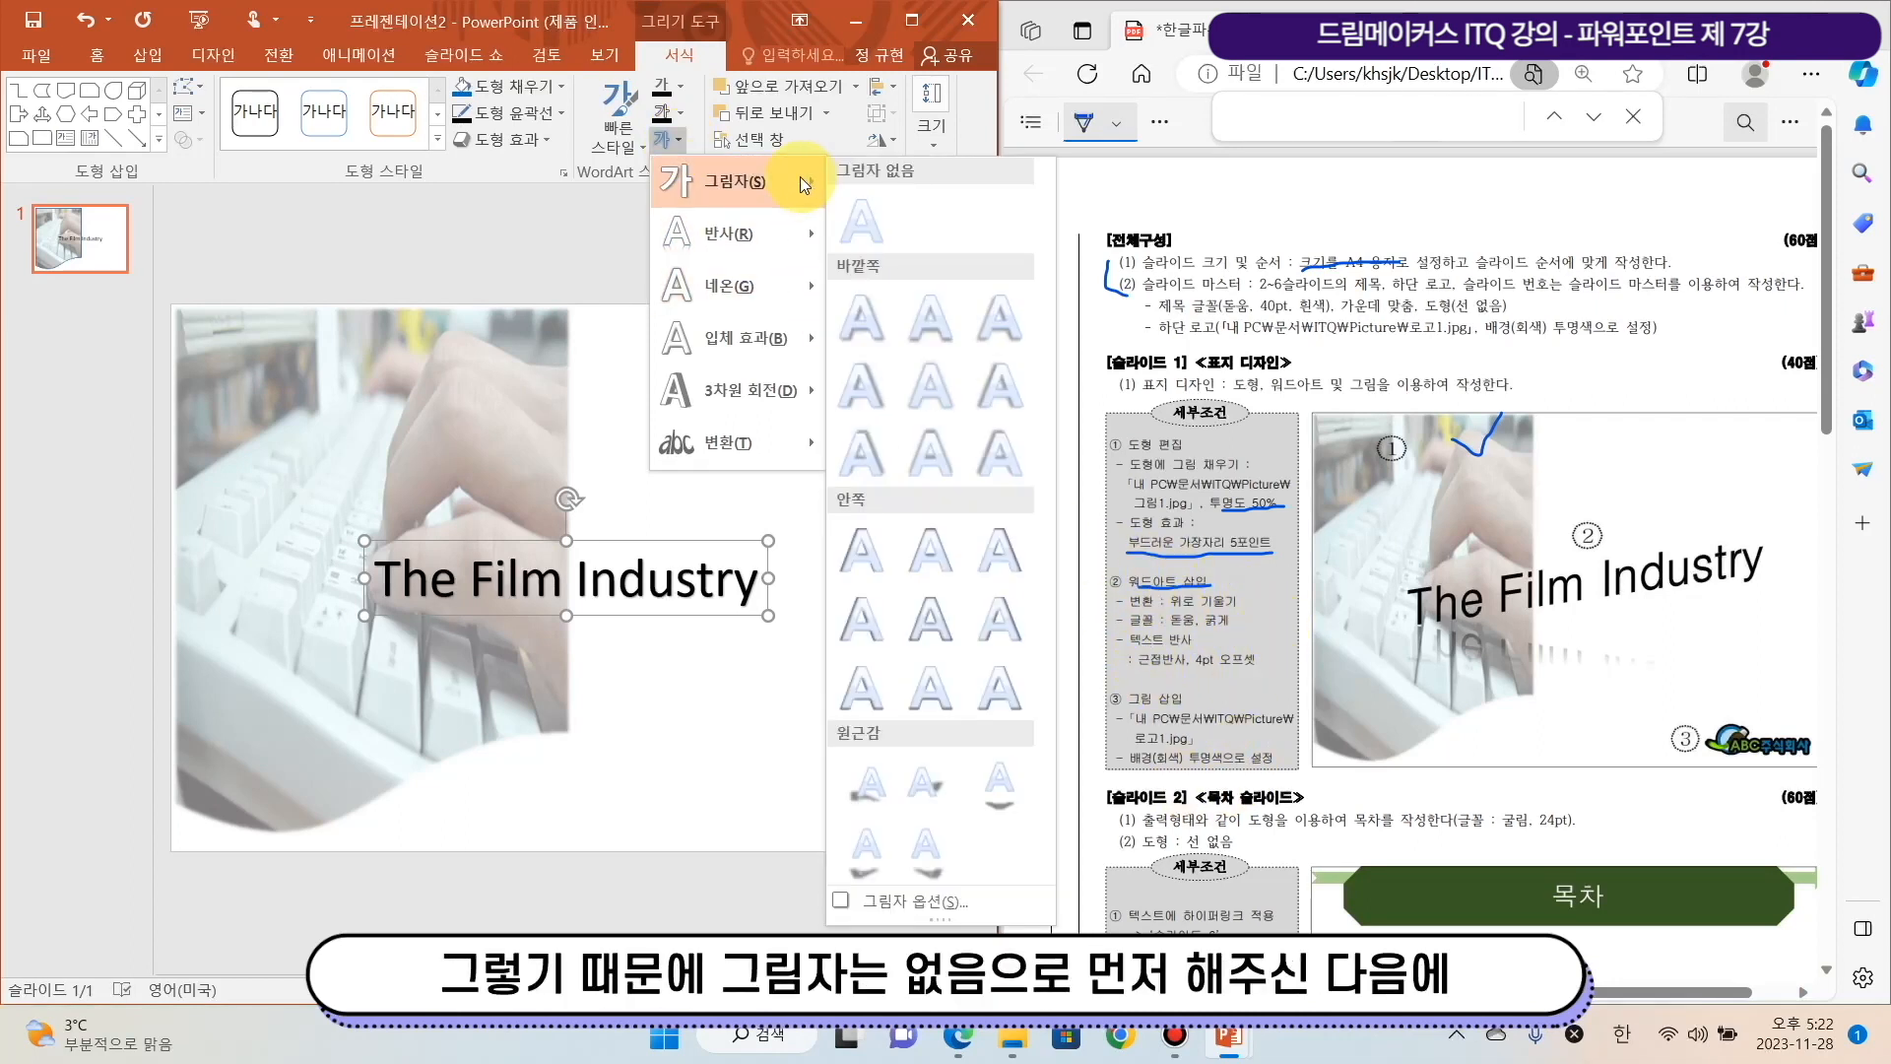
click(868, 223)
Underline the transform requirement in the exam PDF and apply the slant-up (위로 기울기) text transform to the WordArt
drag(1133, 608, 1247, 619)
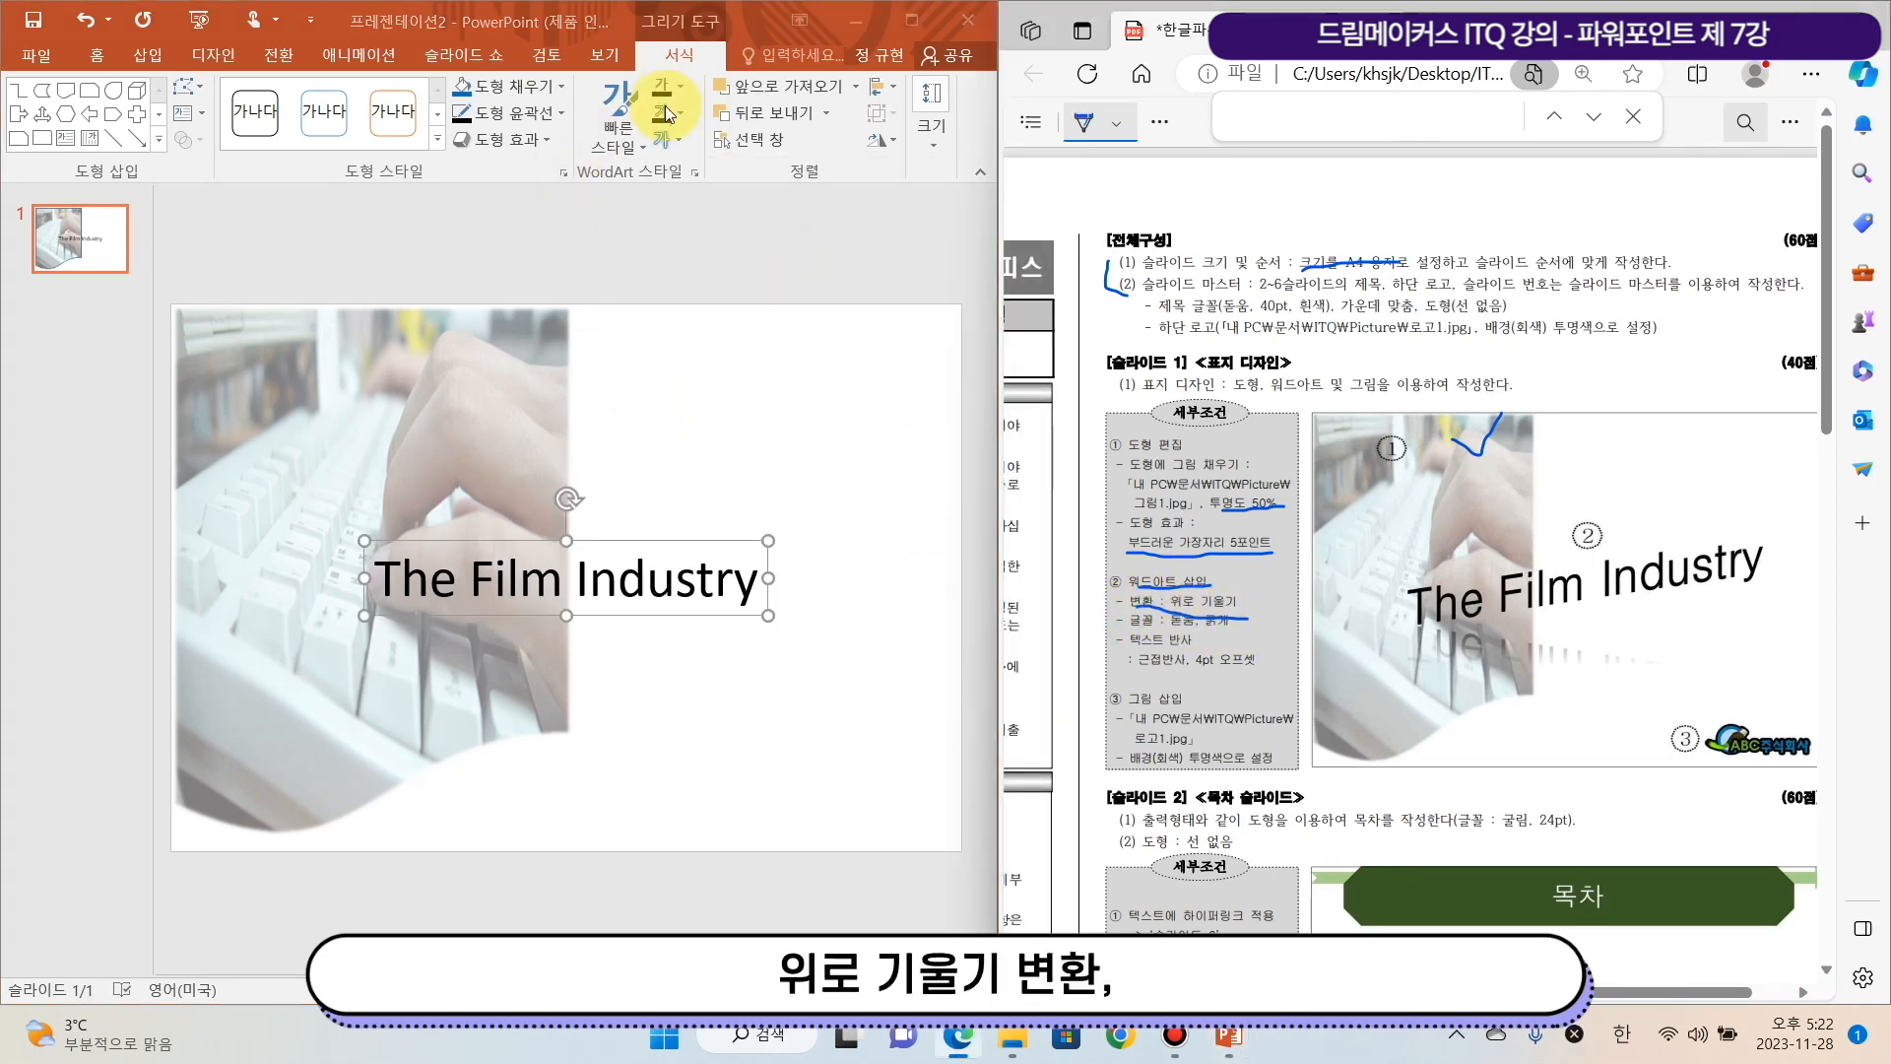
click(681, 138)
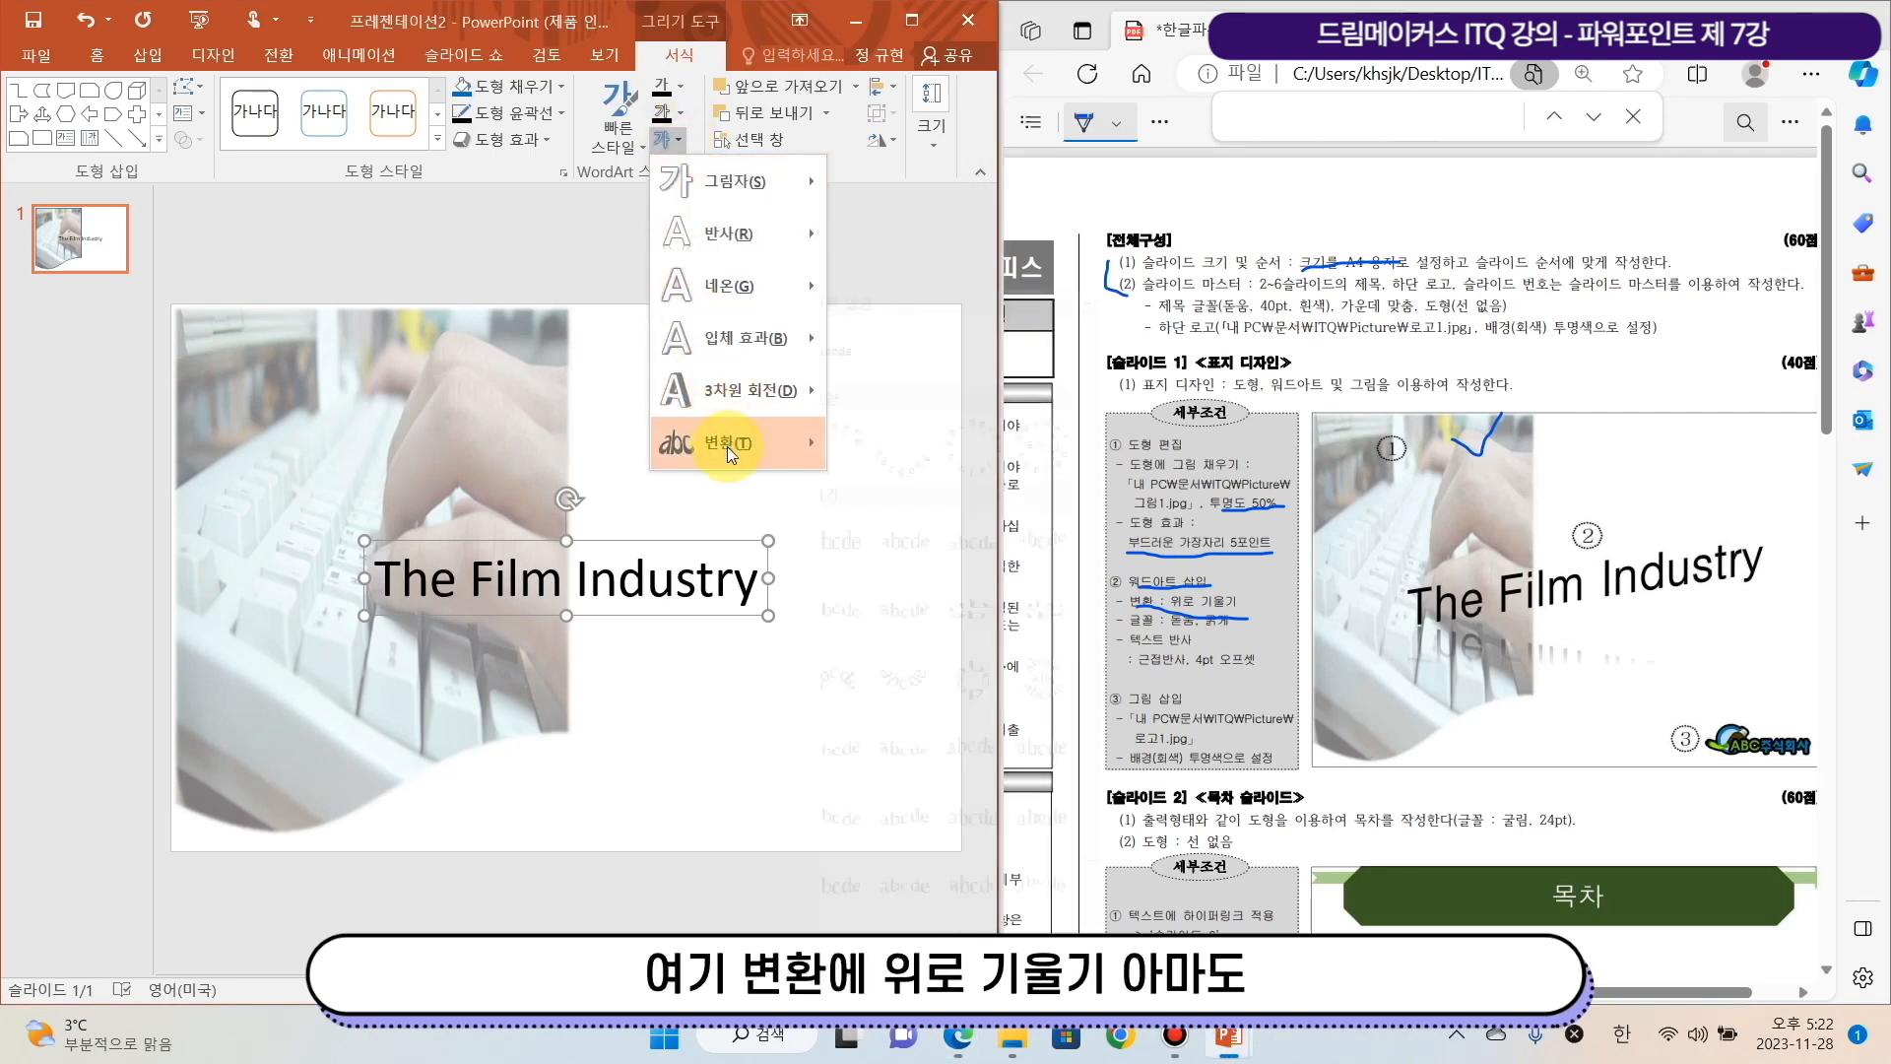
mouse_move(727, 445)
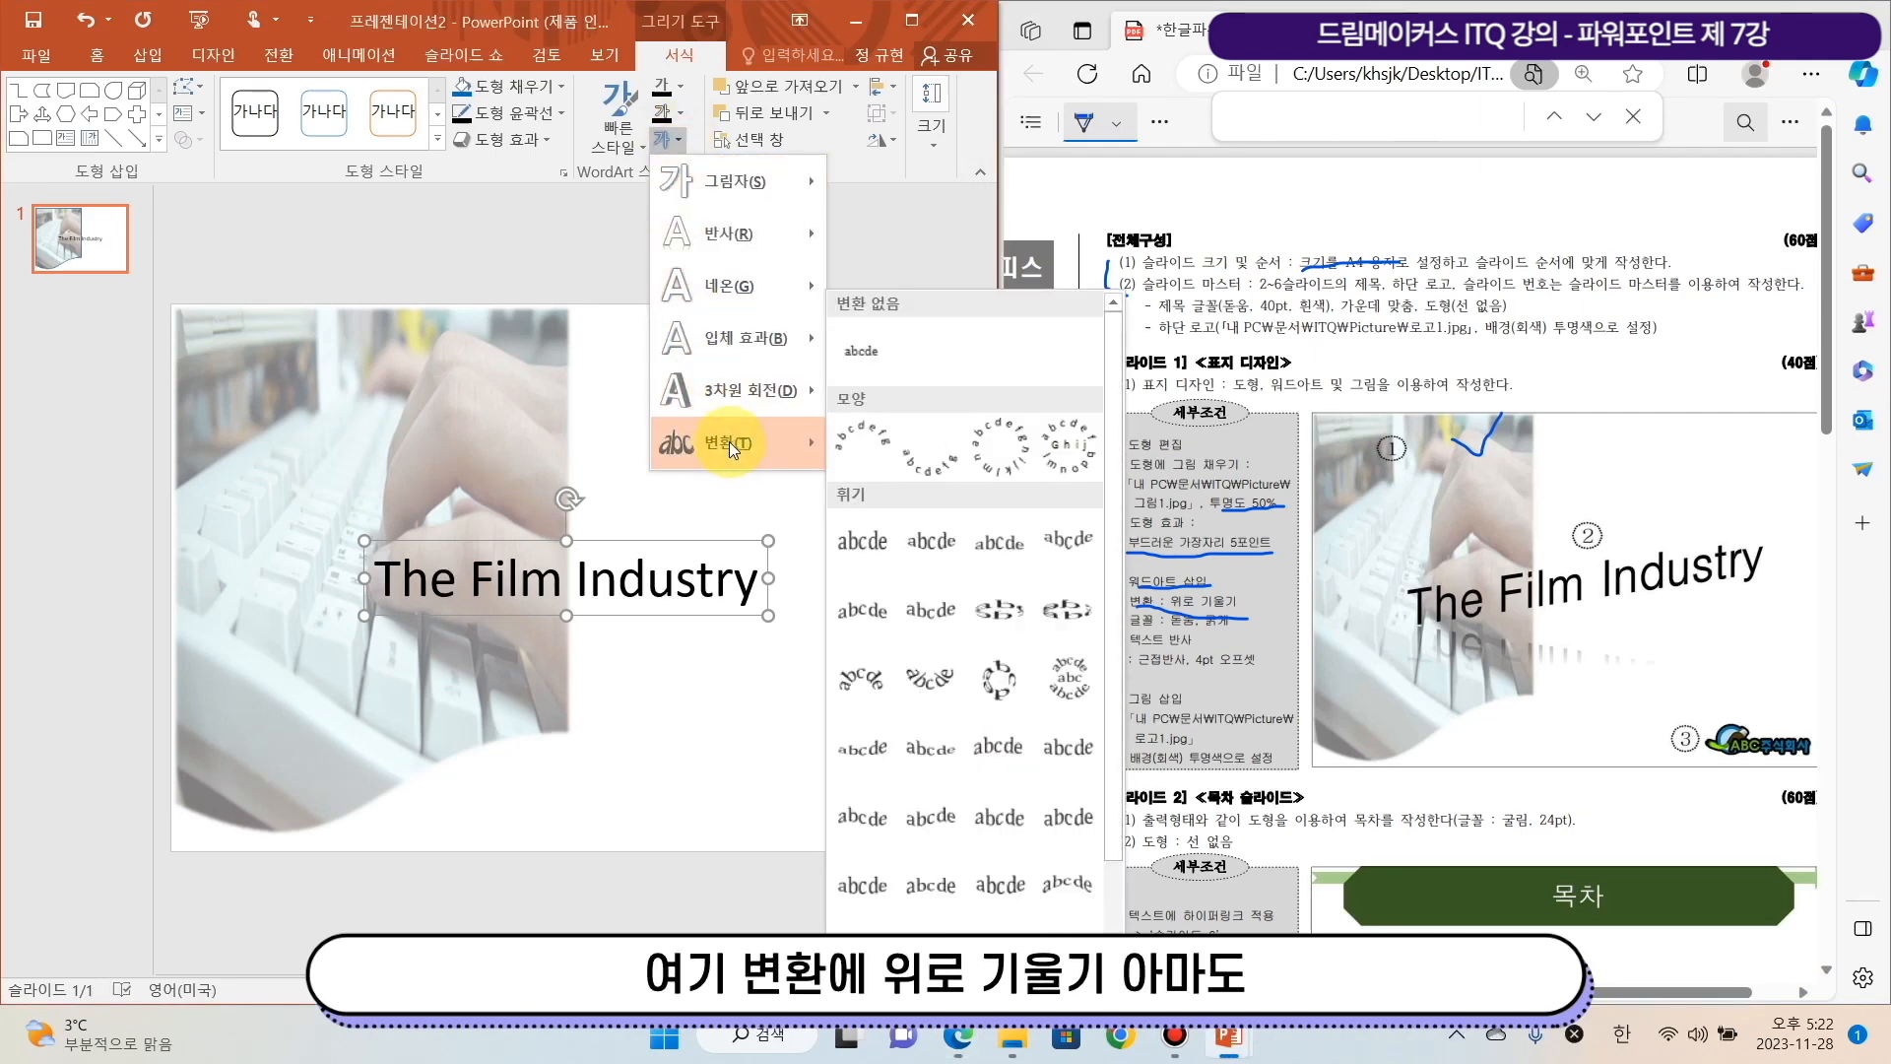
scroll(886, 867, down, 1)
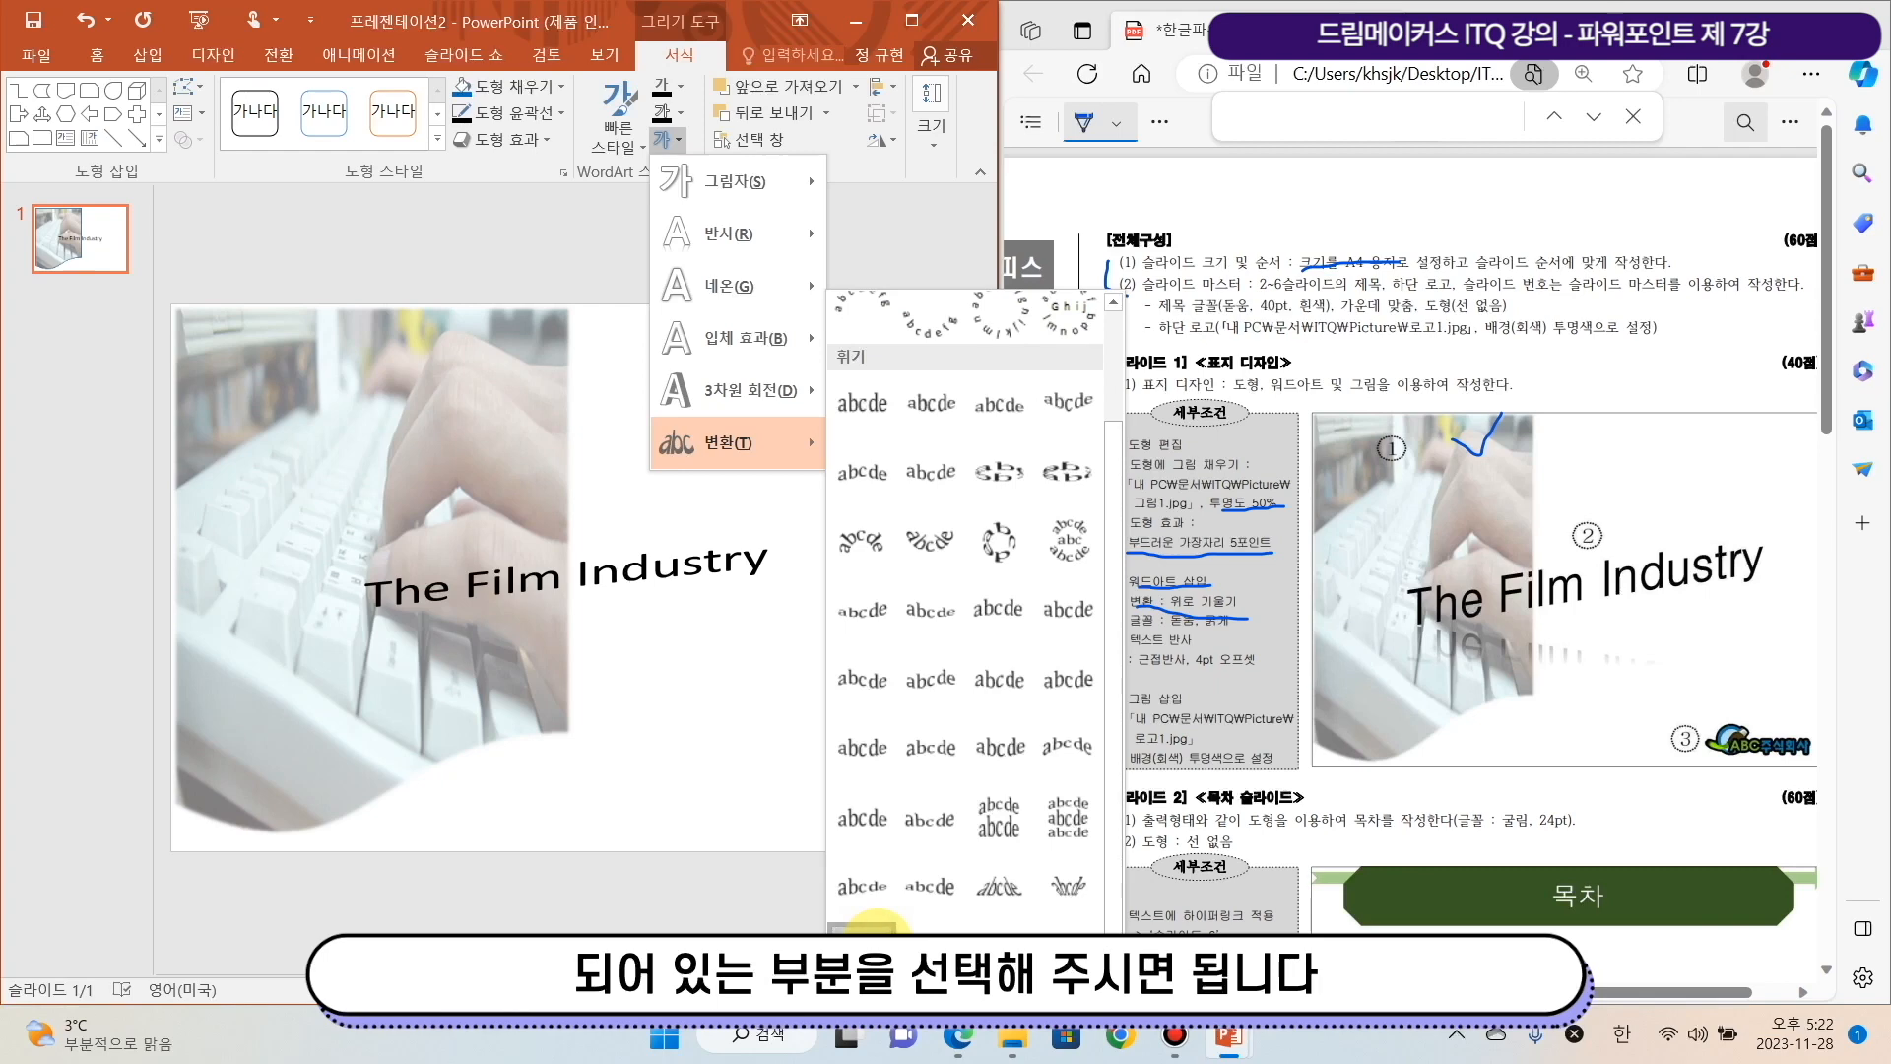
click(867, 928)
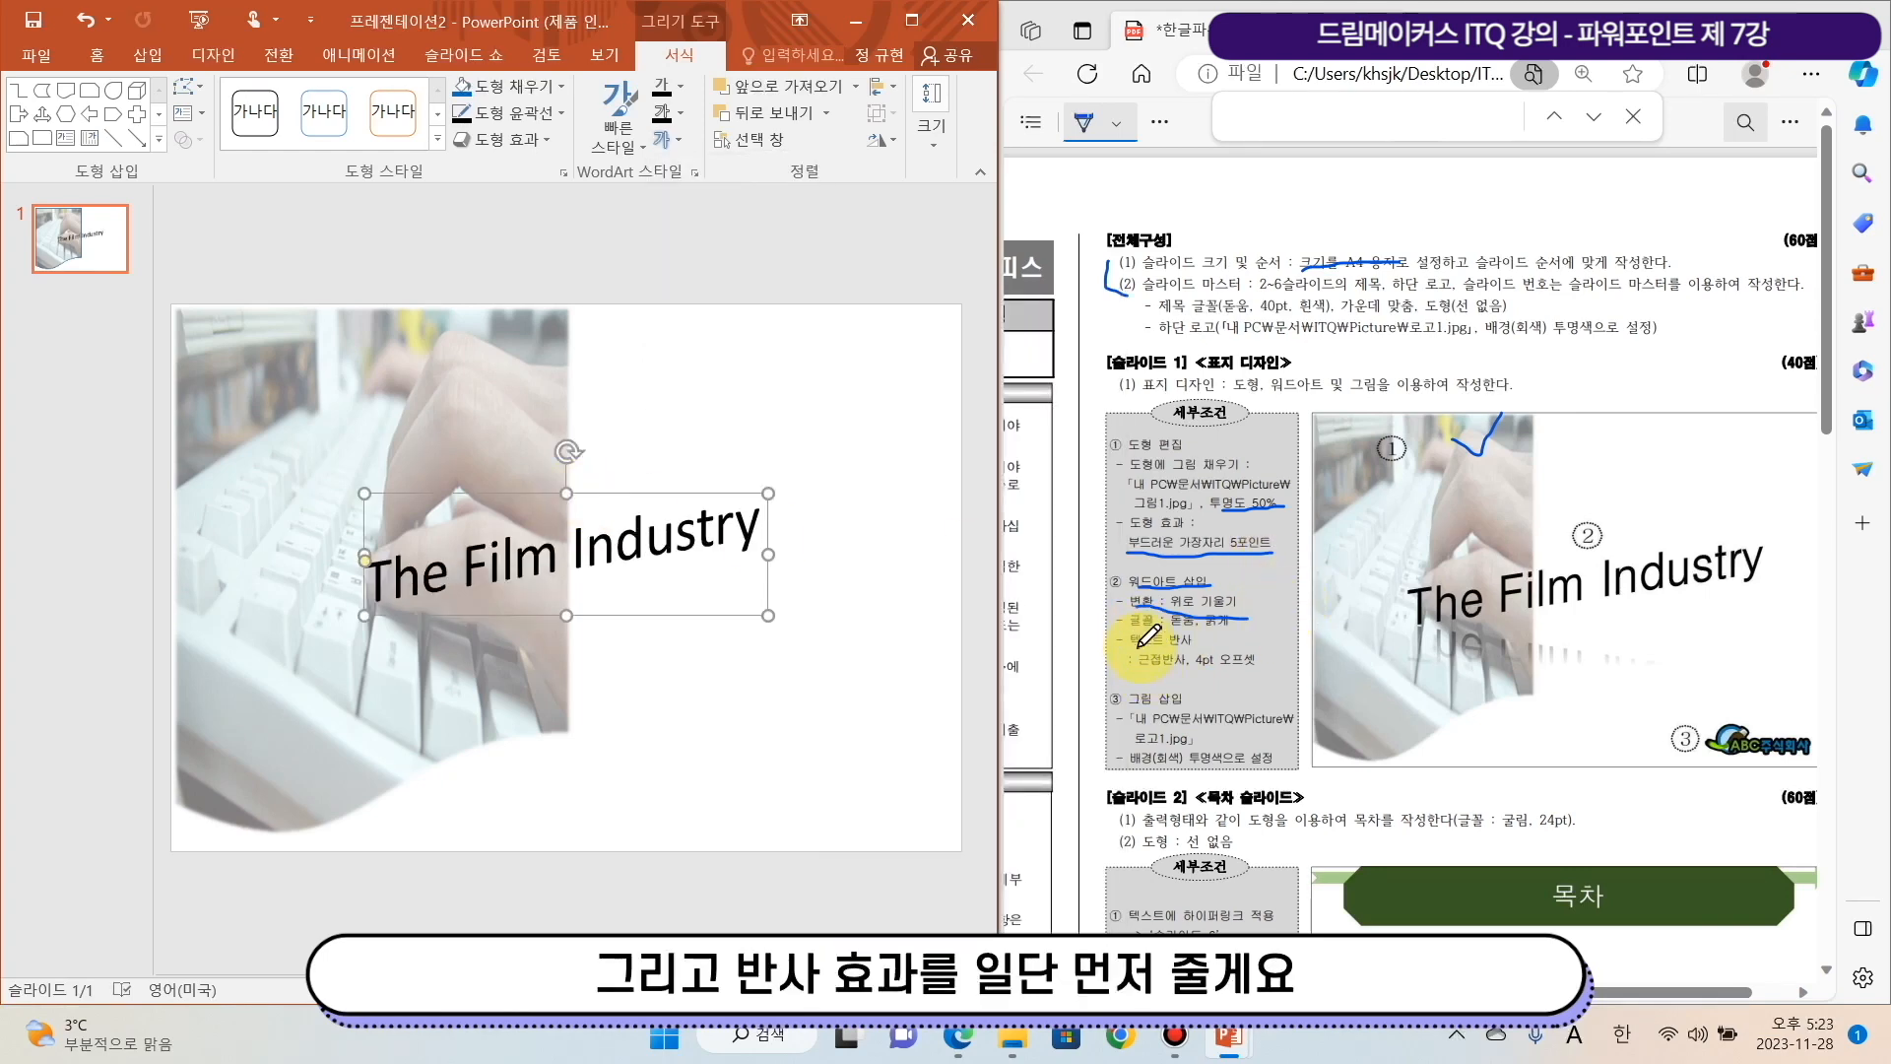
Underline the text reflection requirement in the exam PDF and give the WordArt a close reflection with 4 pt offset (근접반사, 4pt 오프셋)
mouse_move(1133, 650)
mouse_down()
mouse_move(1180, 646)
mouse_move(1226, 673)
mouse_up()
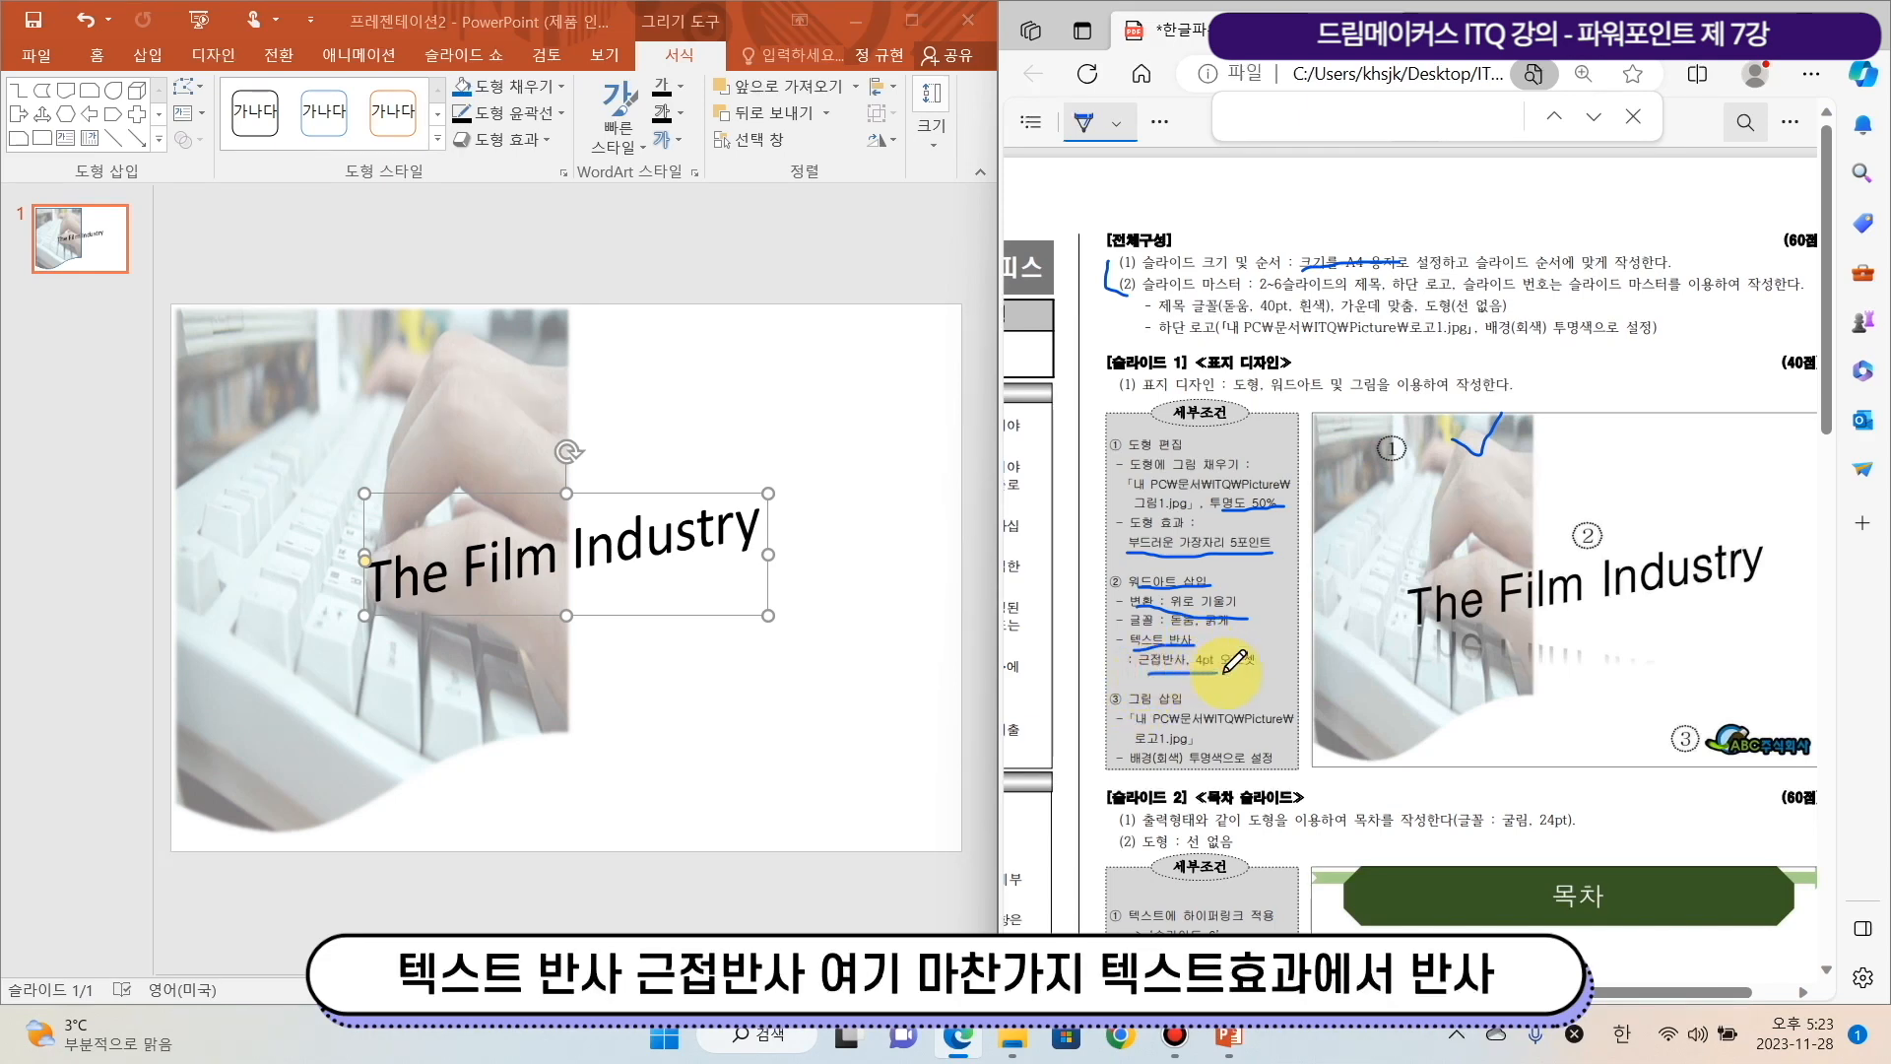
click(677, 140)
mouse_move(744, 236)
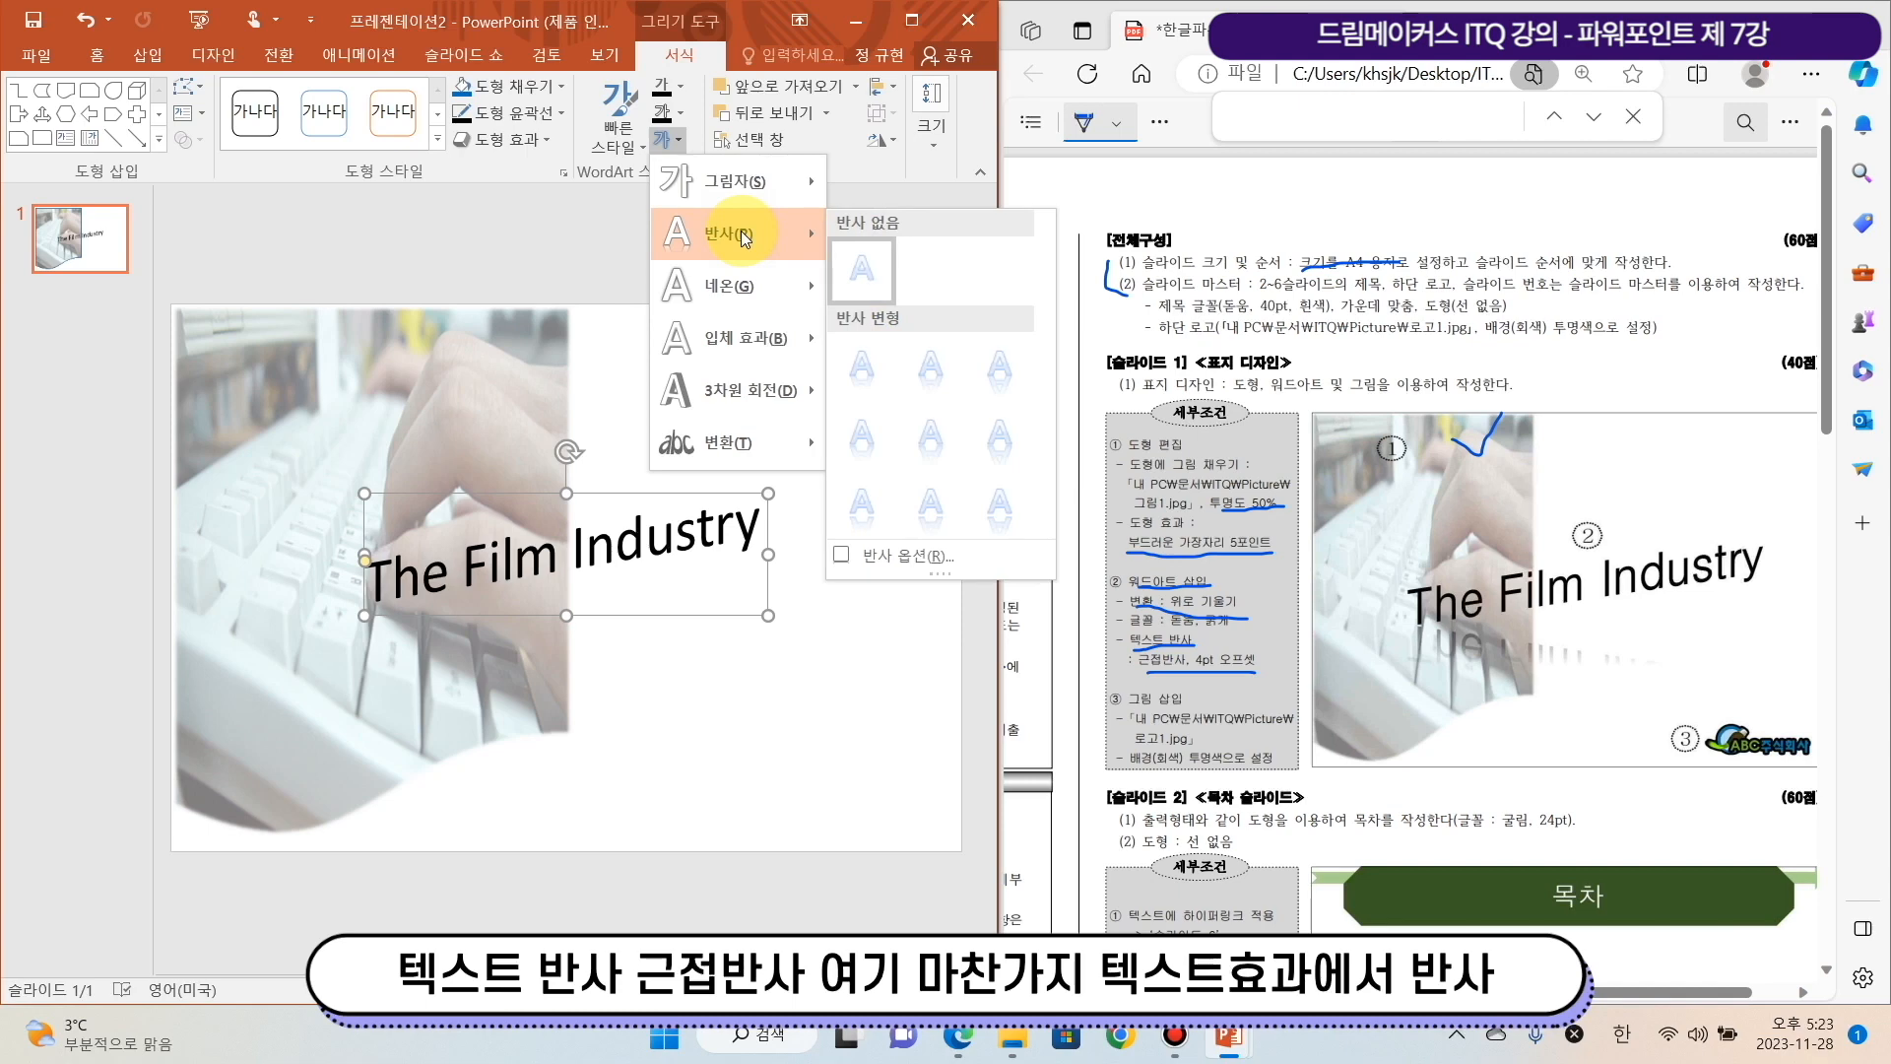
click(871, 437)
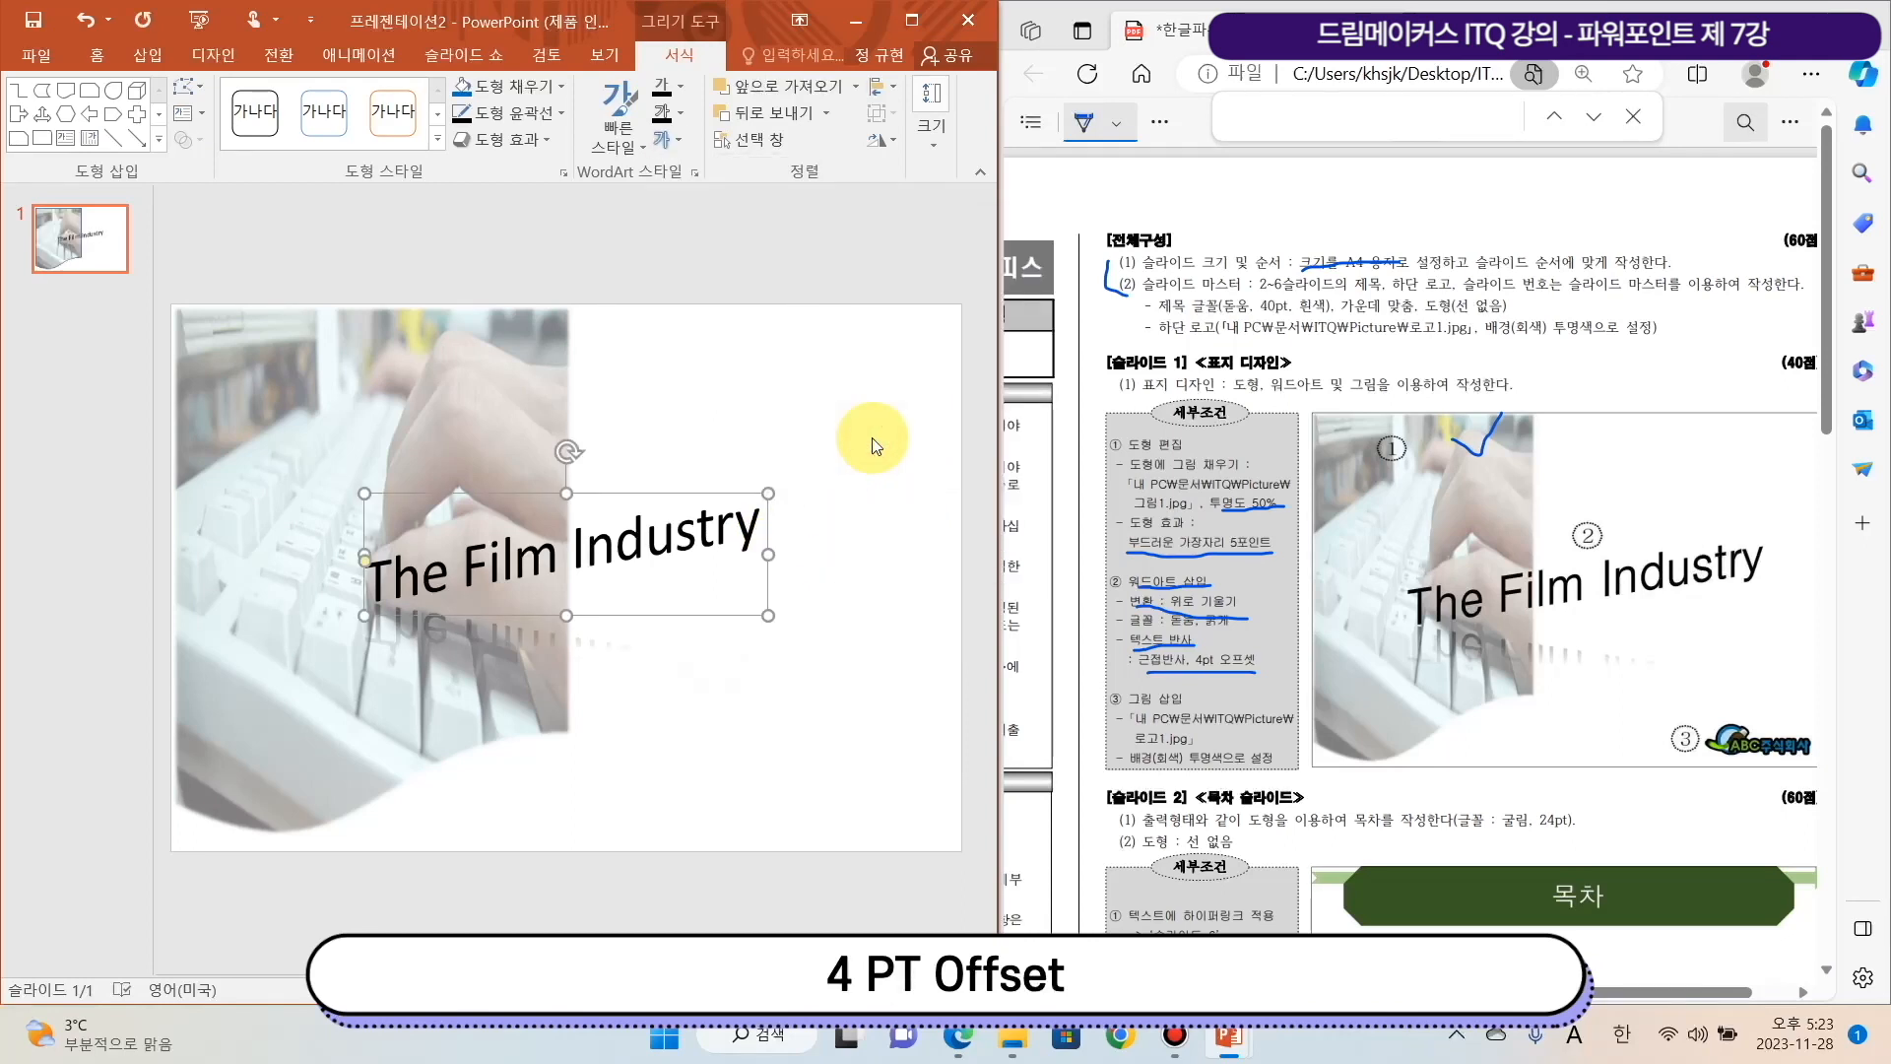
Set the WordArt's font to bold 돋움 and enlarge its box slightly in width and height
click(97, 56)
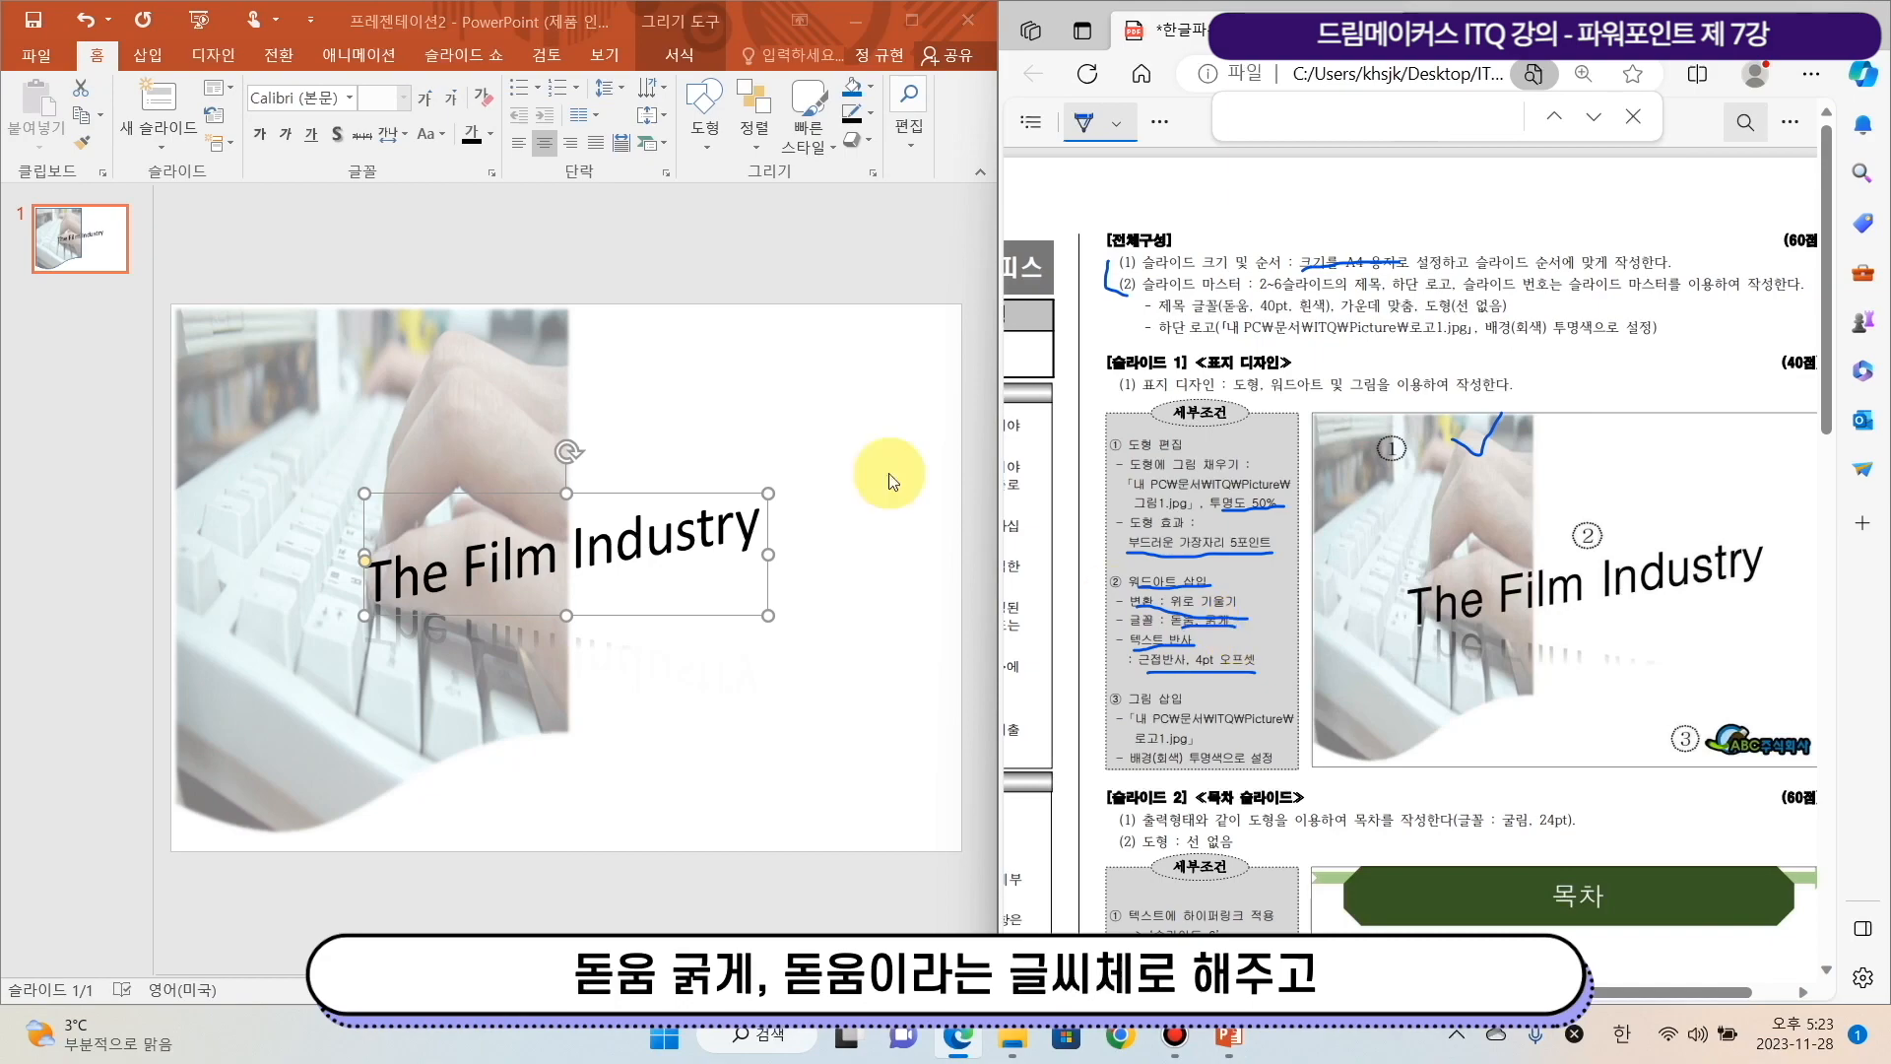
click(349, 98)
drag(571, 167, 581, 729)
click(433, 334)
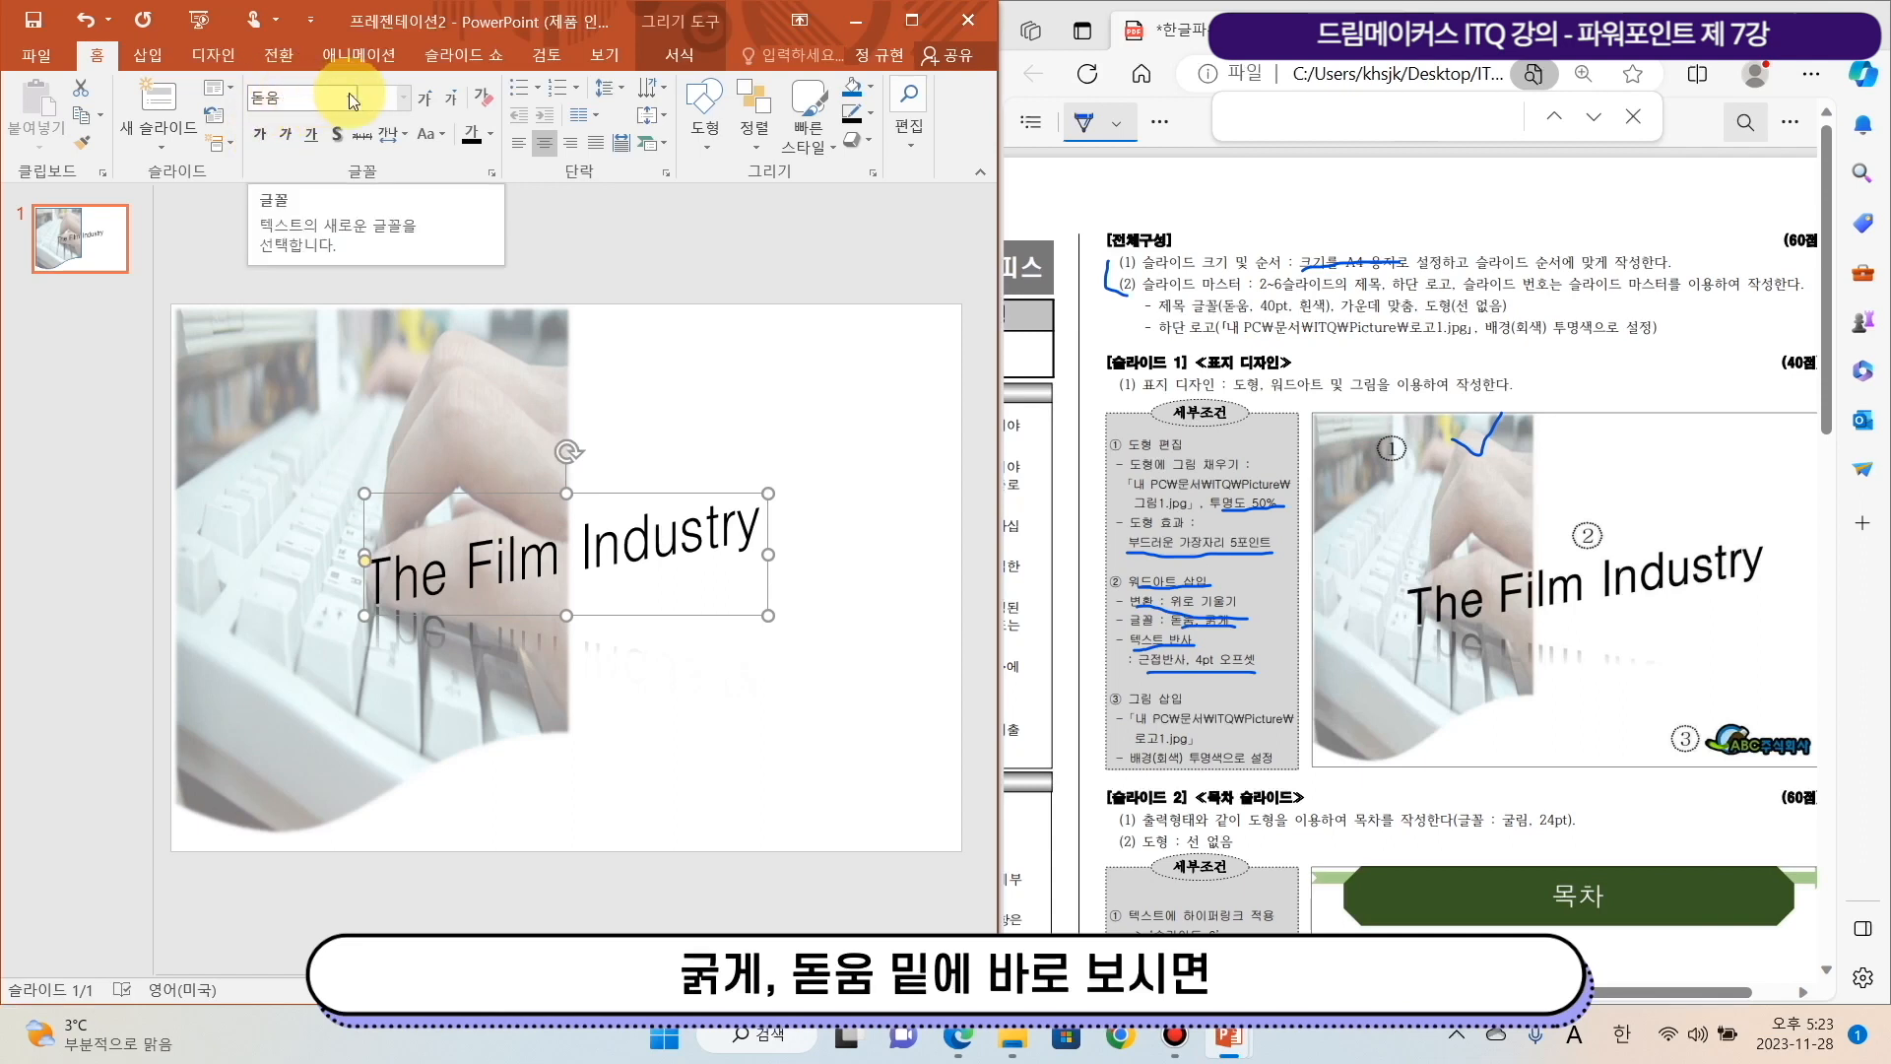
click(260, 143)
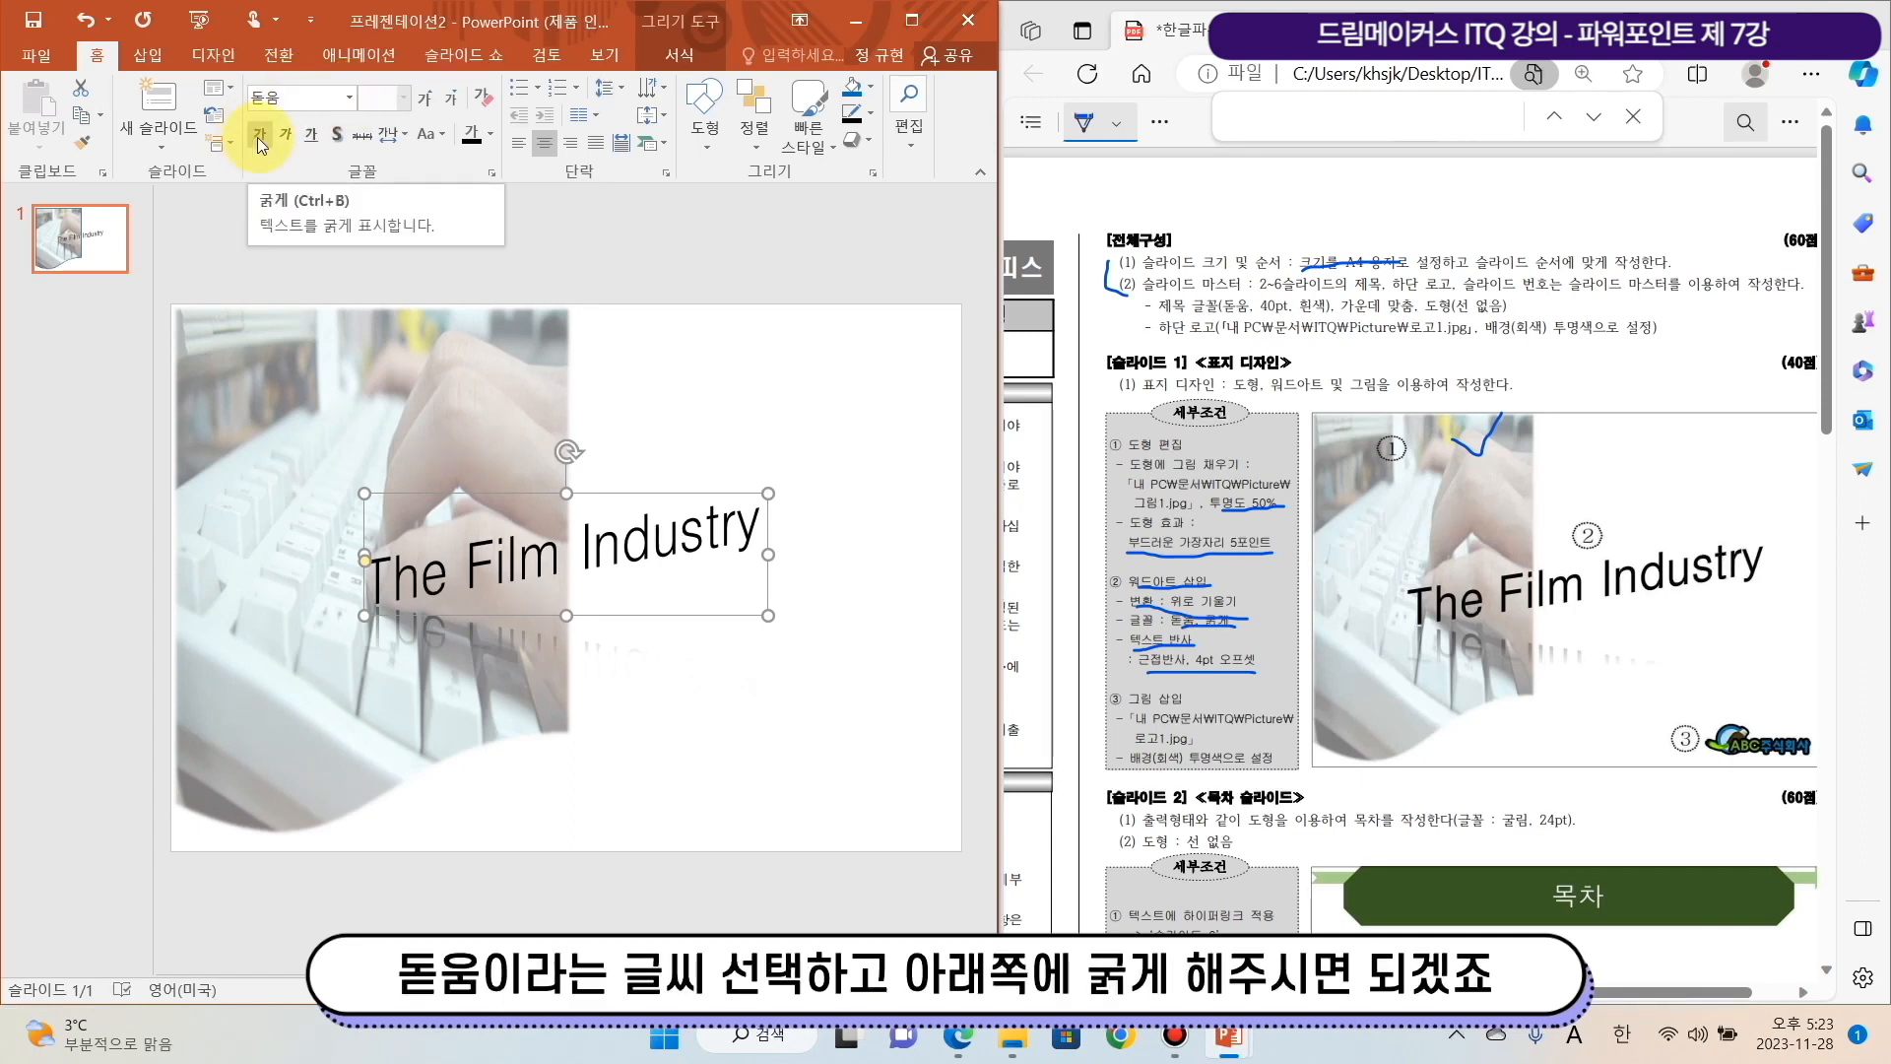
click(261, 145)
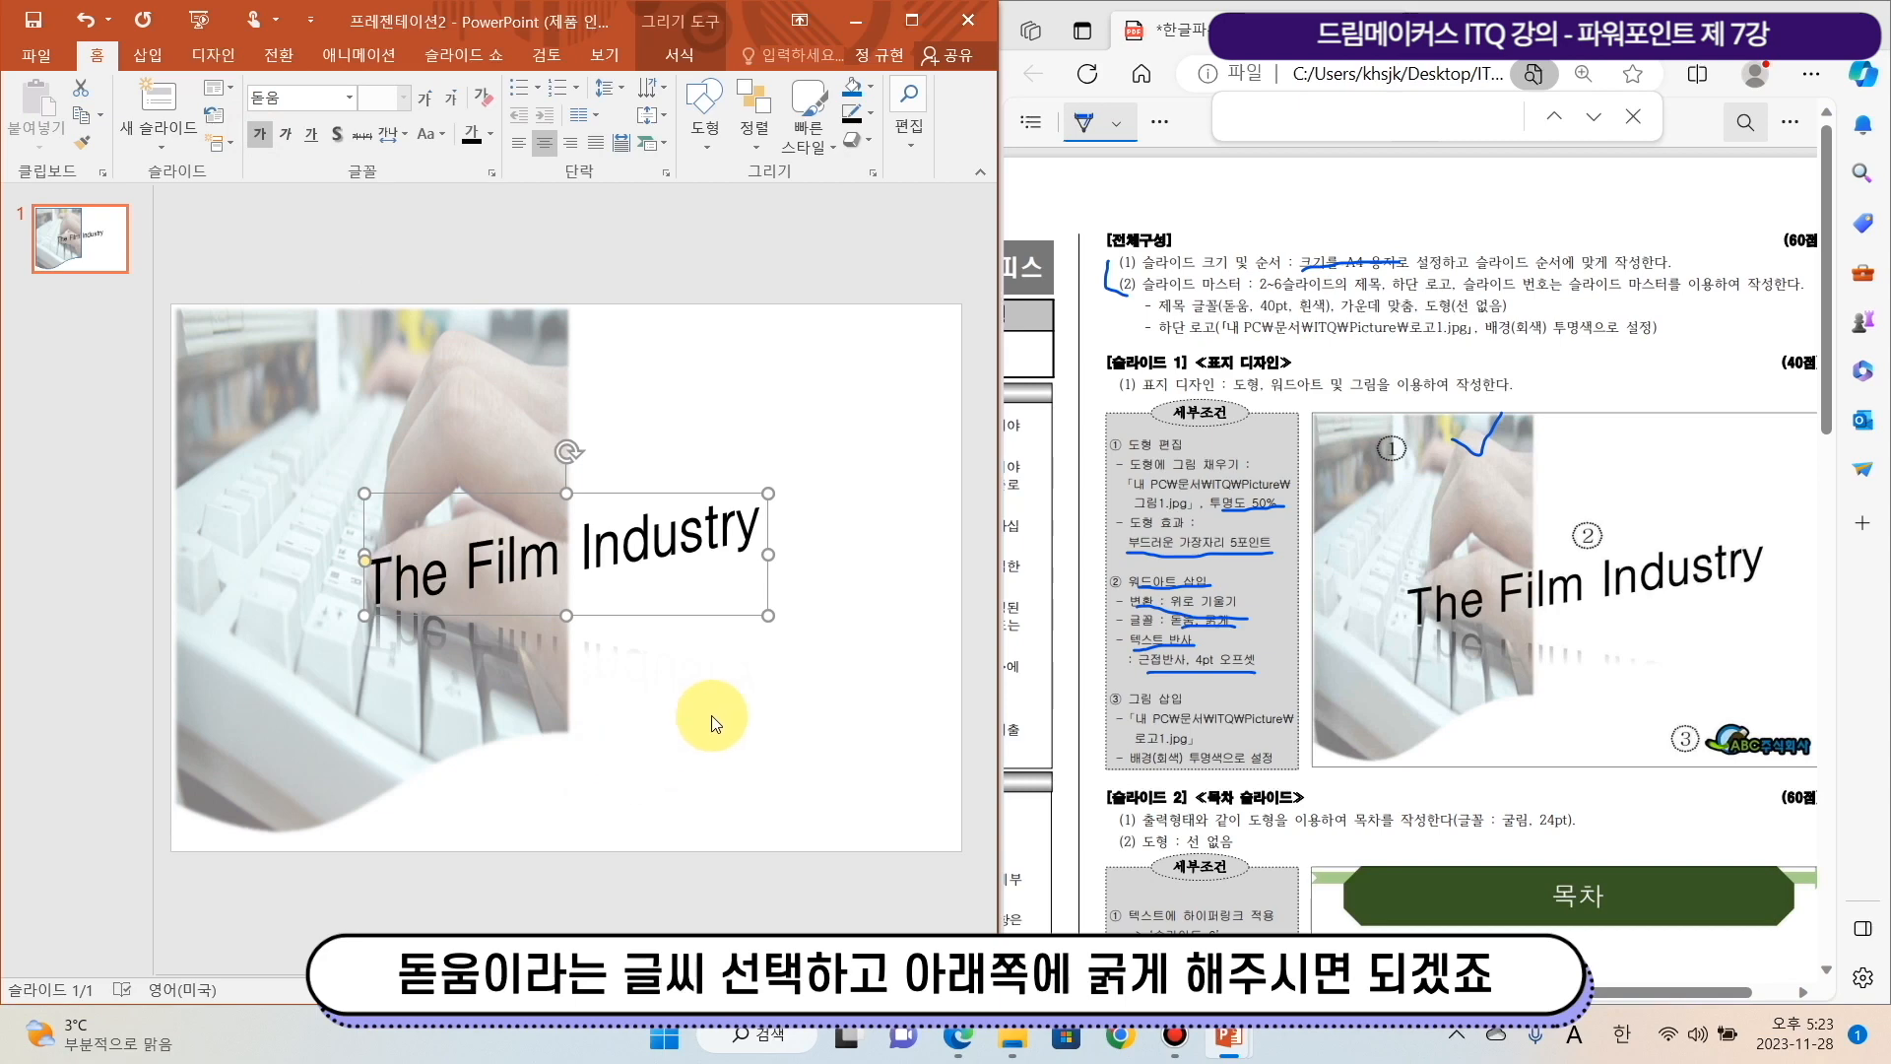
drag(769, 617, 796, 652)
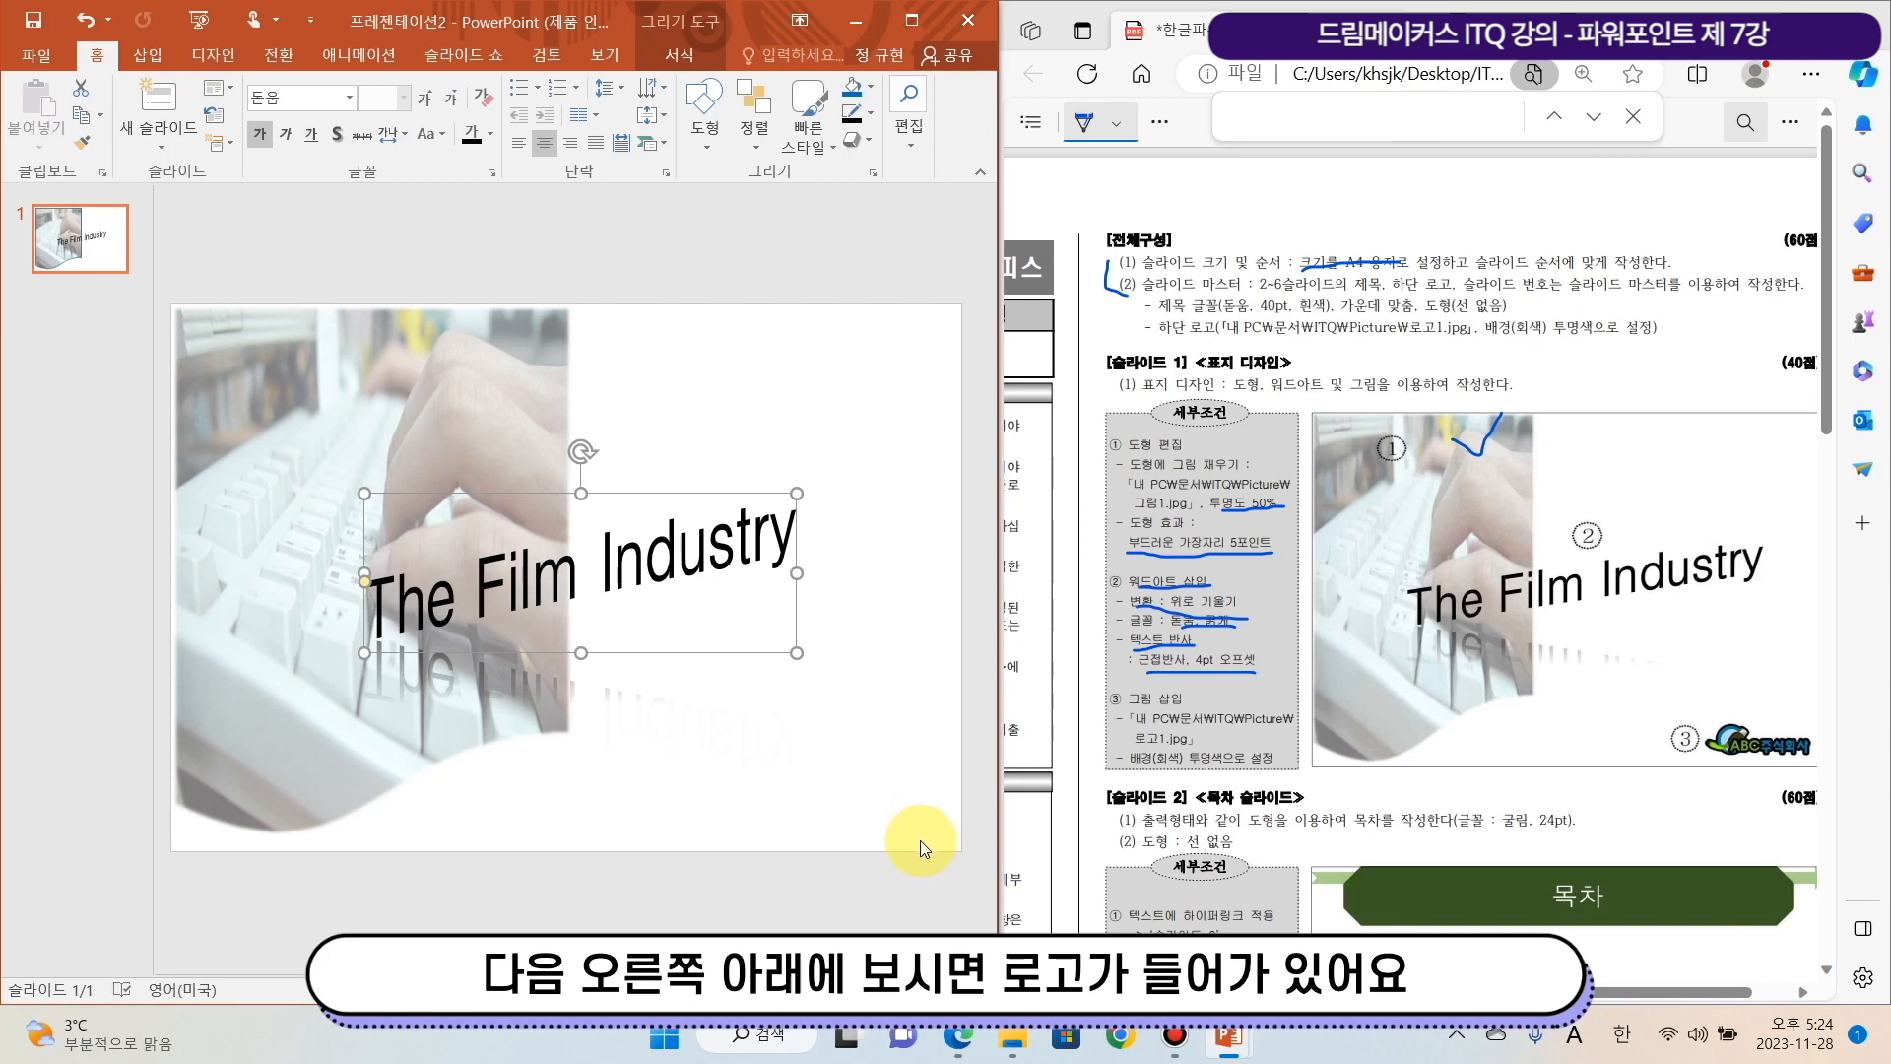
Insert the 로고1 picture from the ITQ Picture folder and place it in slide 1's lower-right corner
click(150, 57)
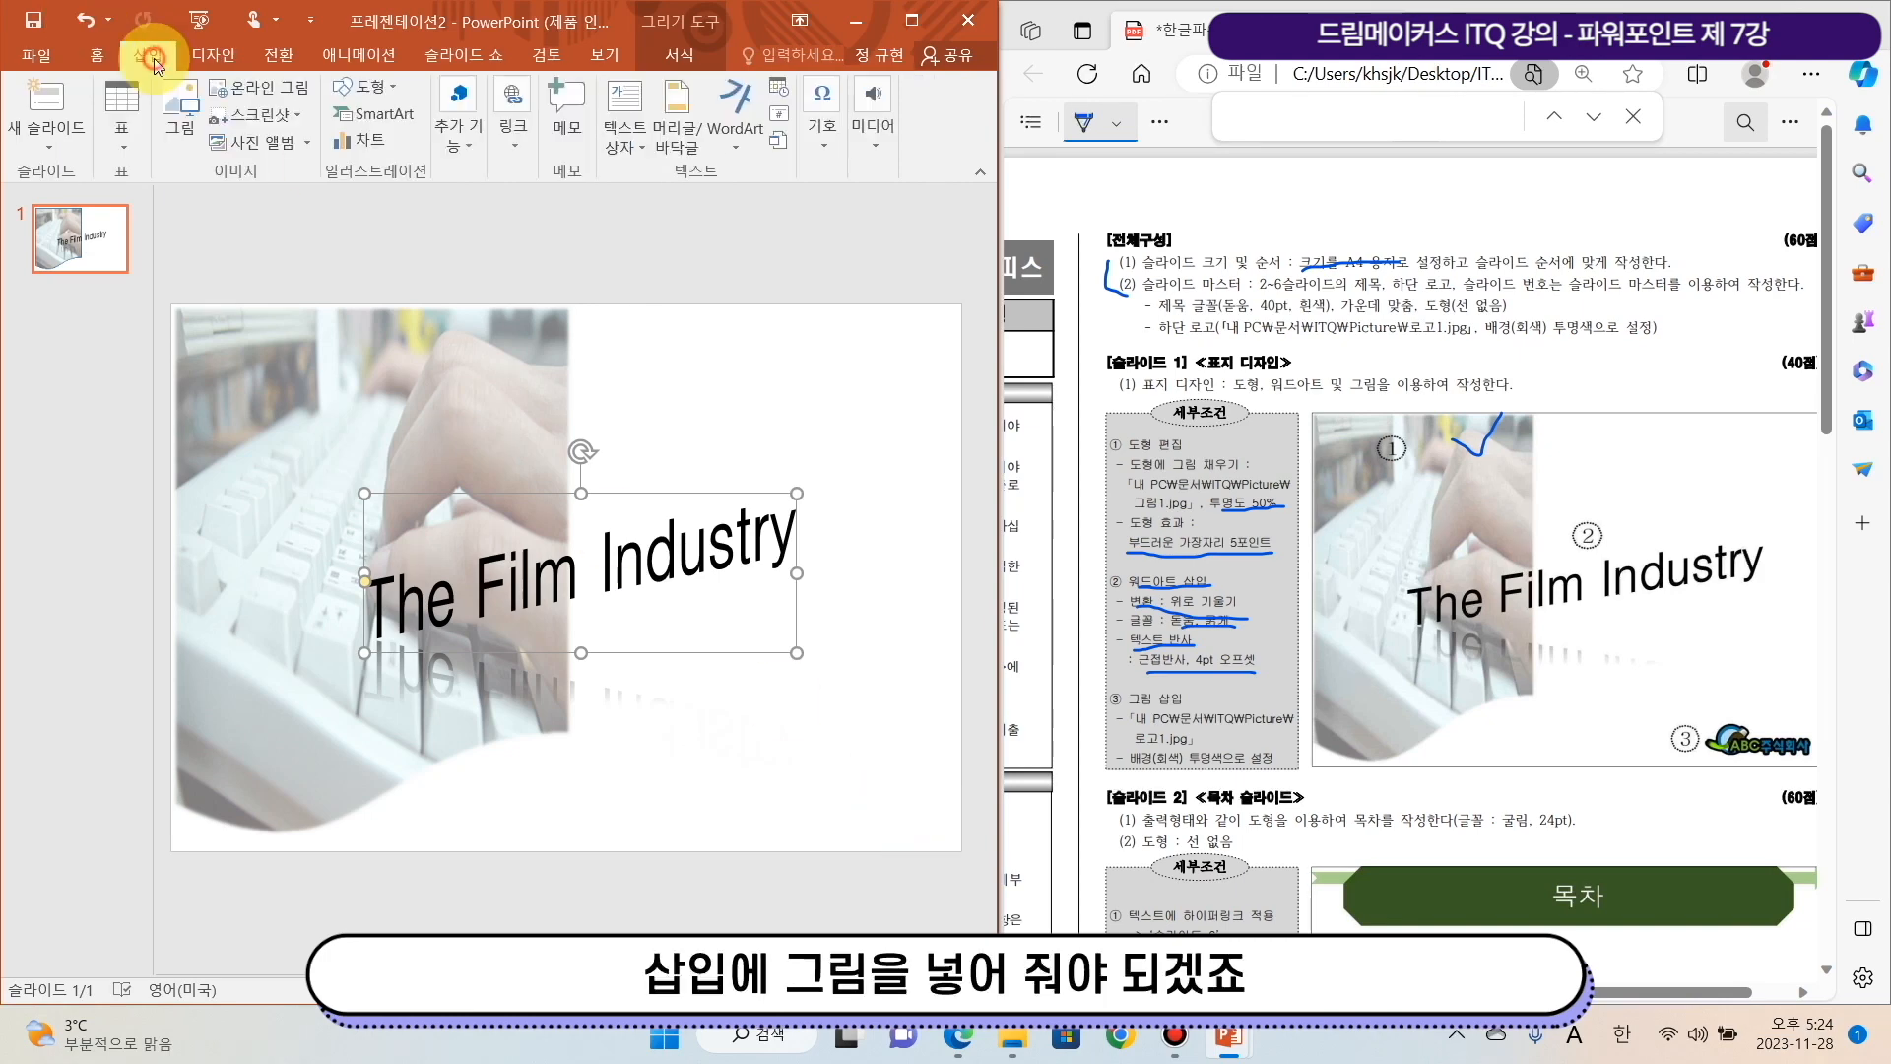
click(187, 120)
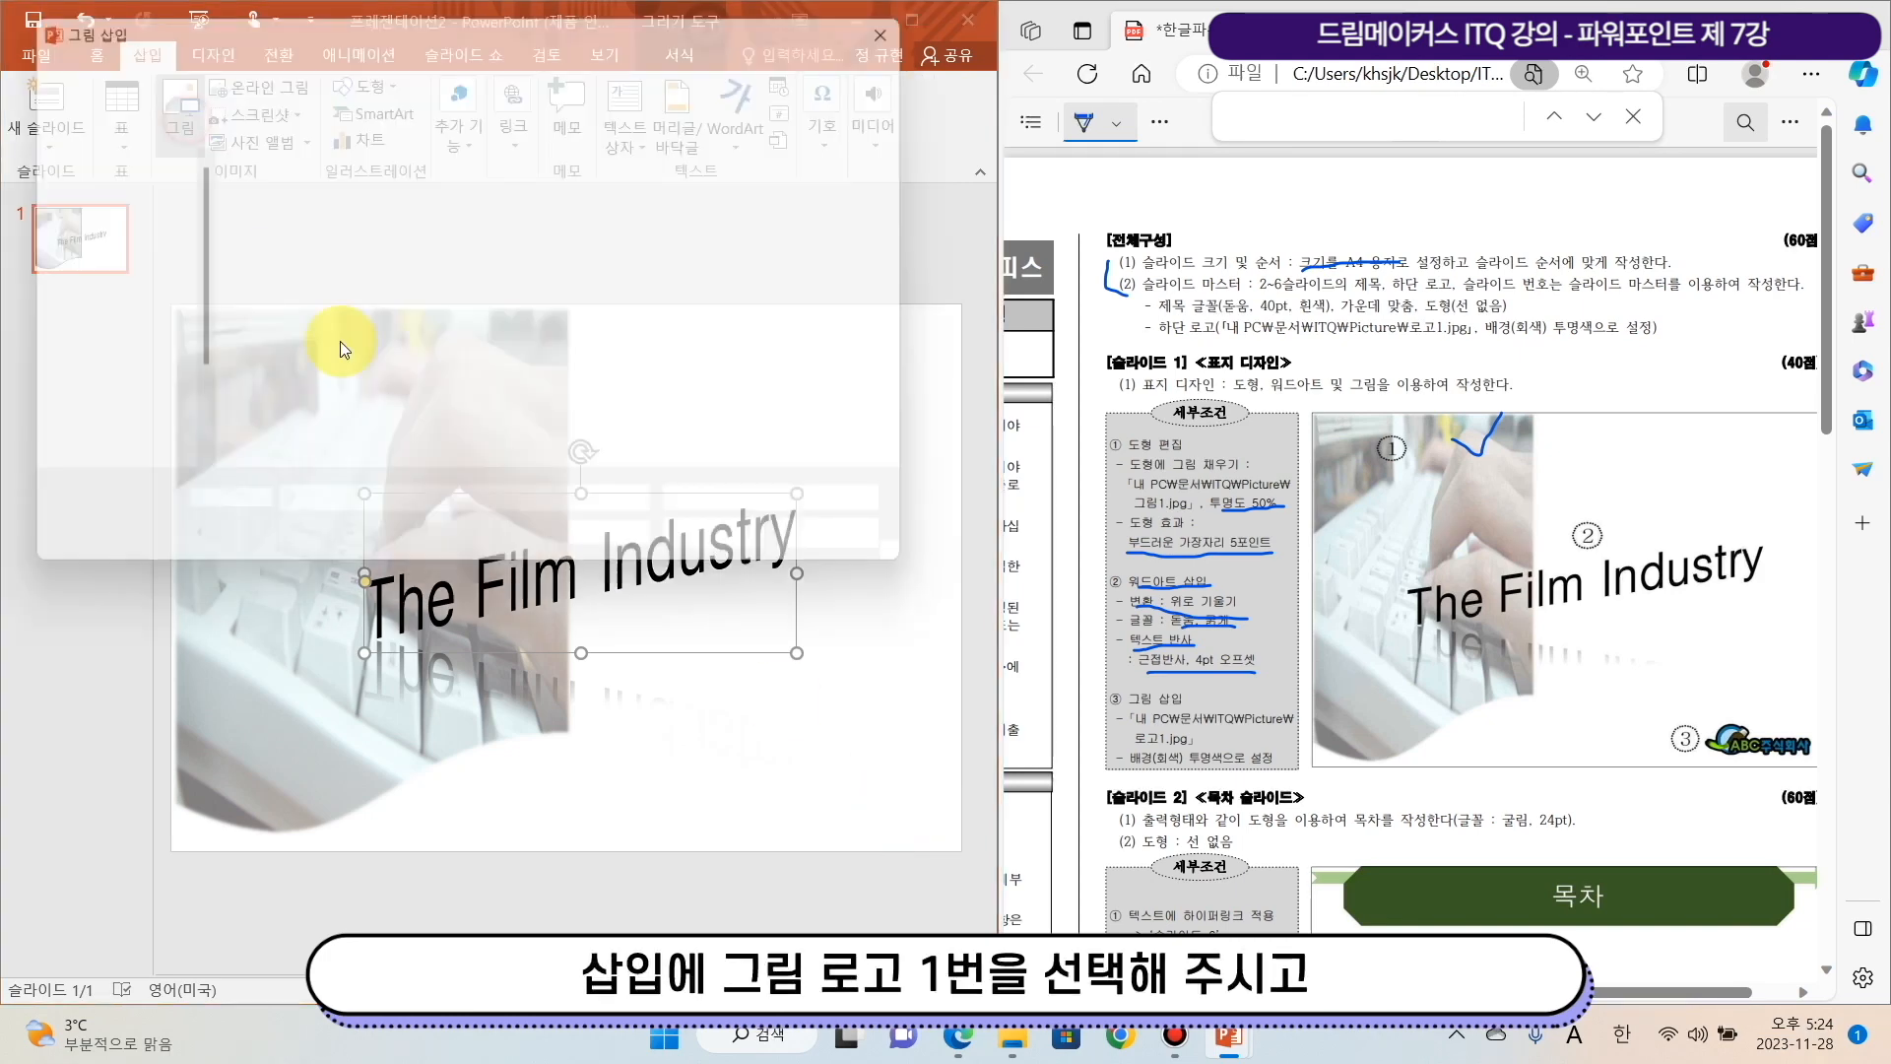
click(300, 406)
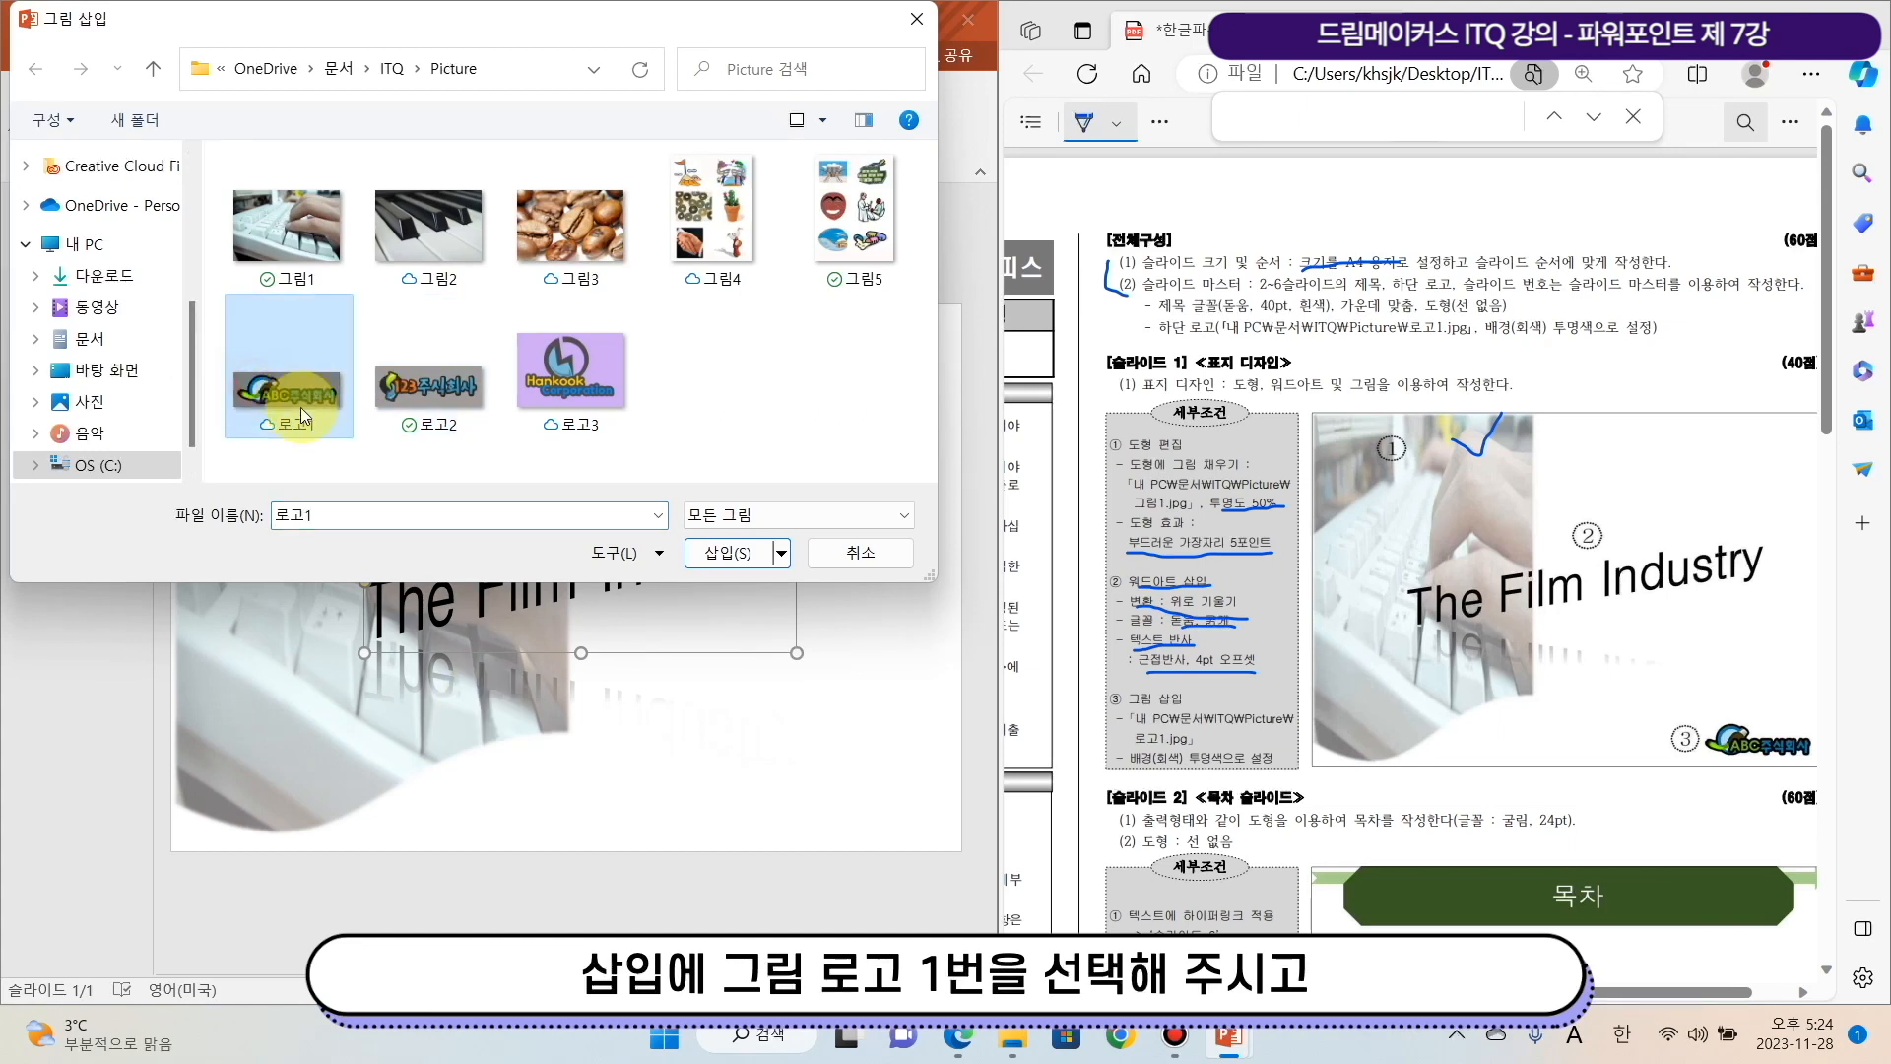
click(741, 558)
drag(718, 612, 876, 780)
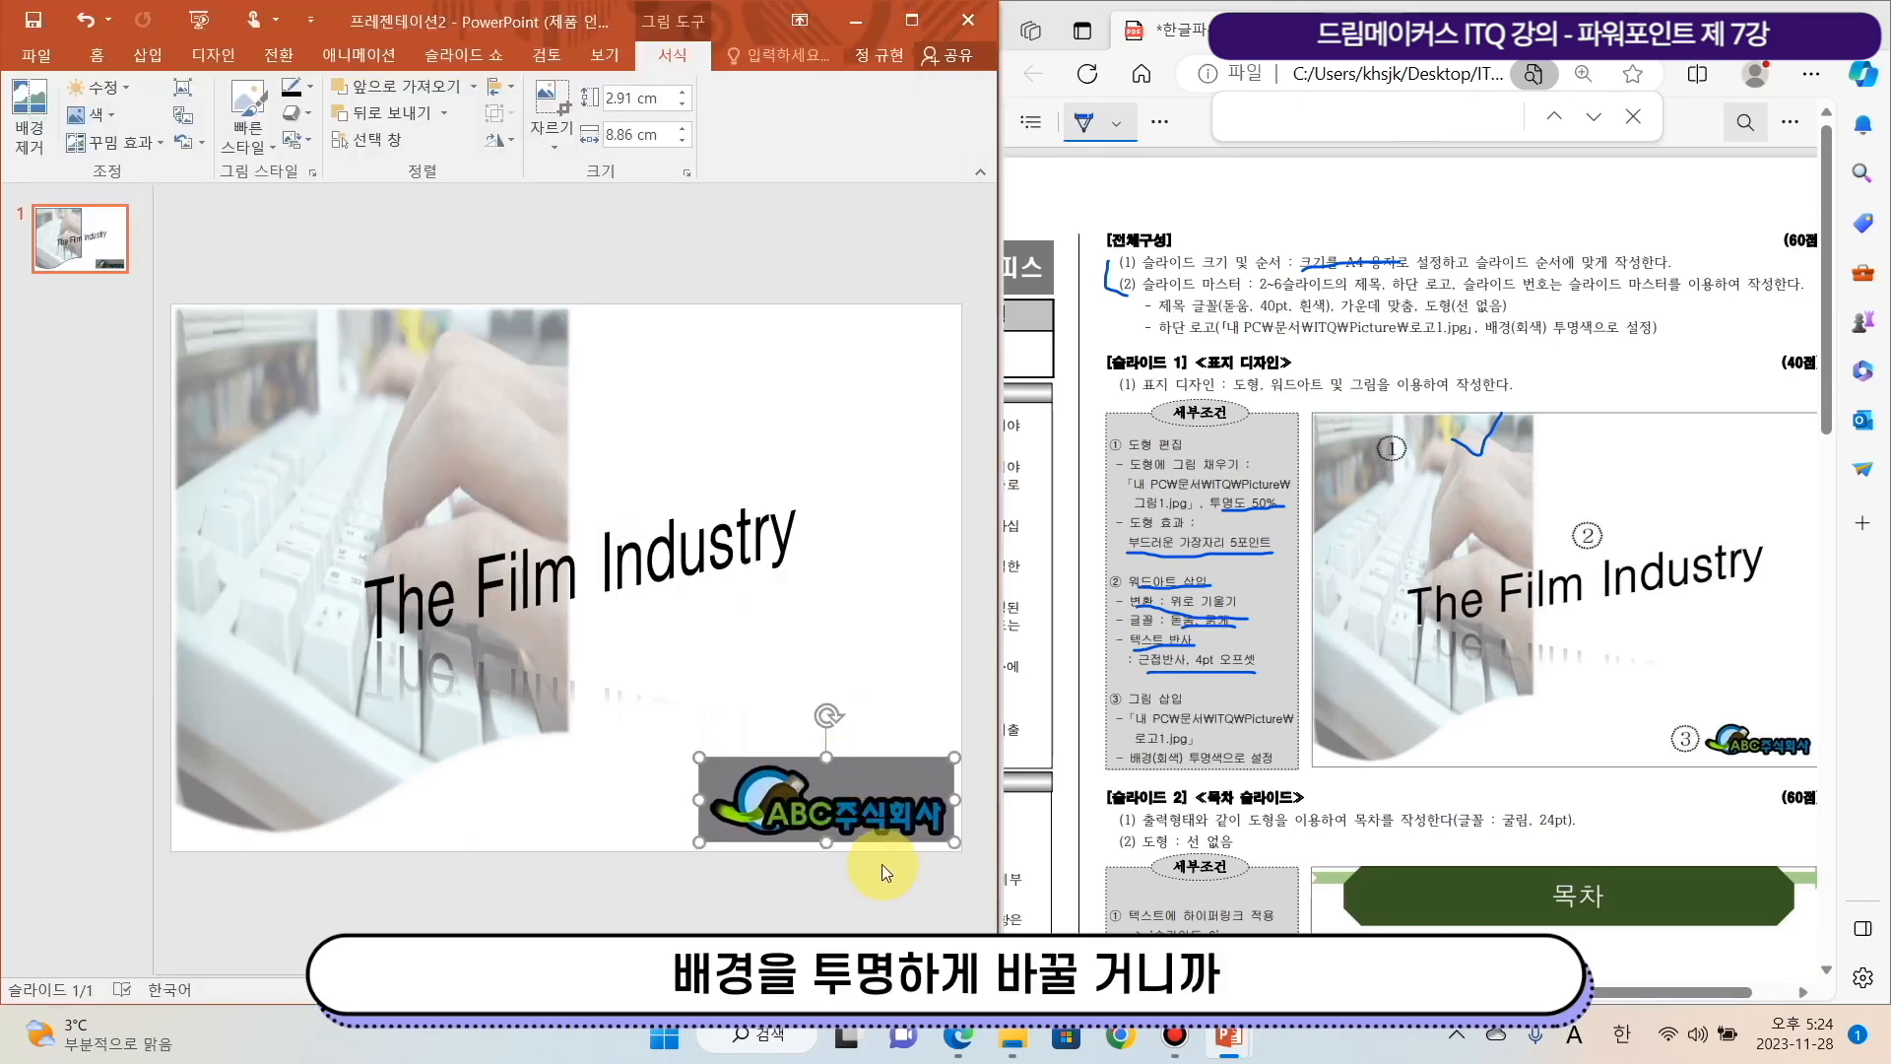
Make the cover logo's grey background transparent and underline that requirement in the exam PDF
click(91, 114)
click(670, 59)
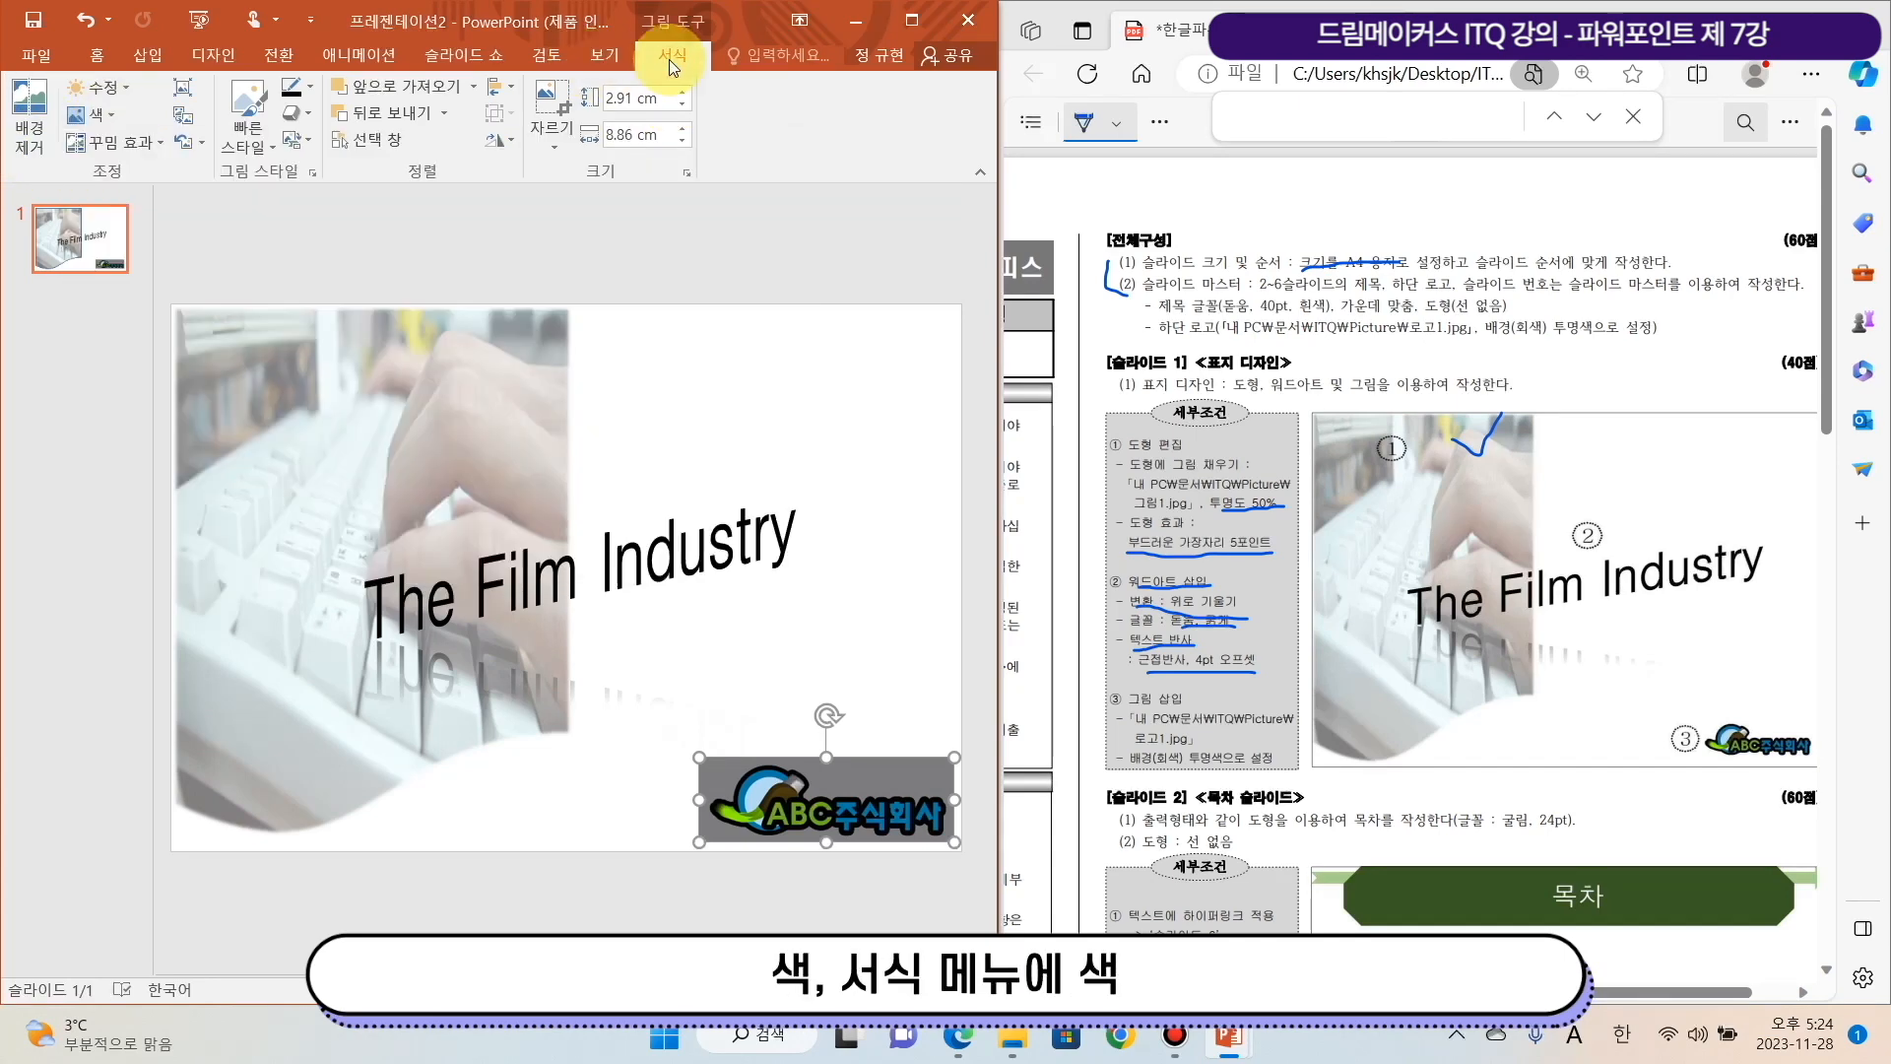
click(114, 116)
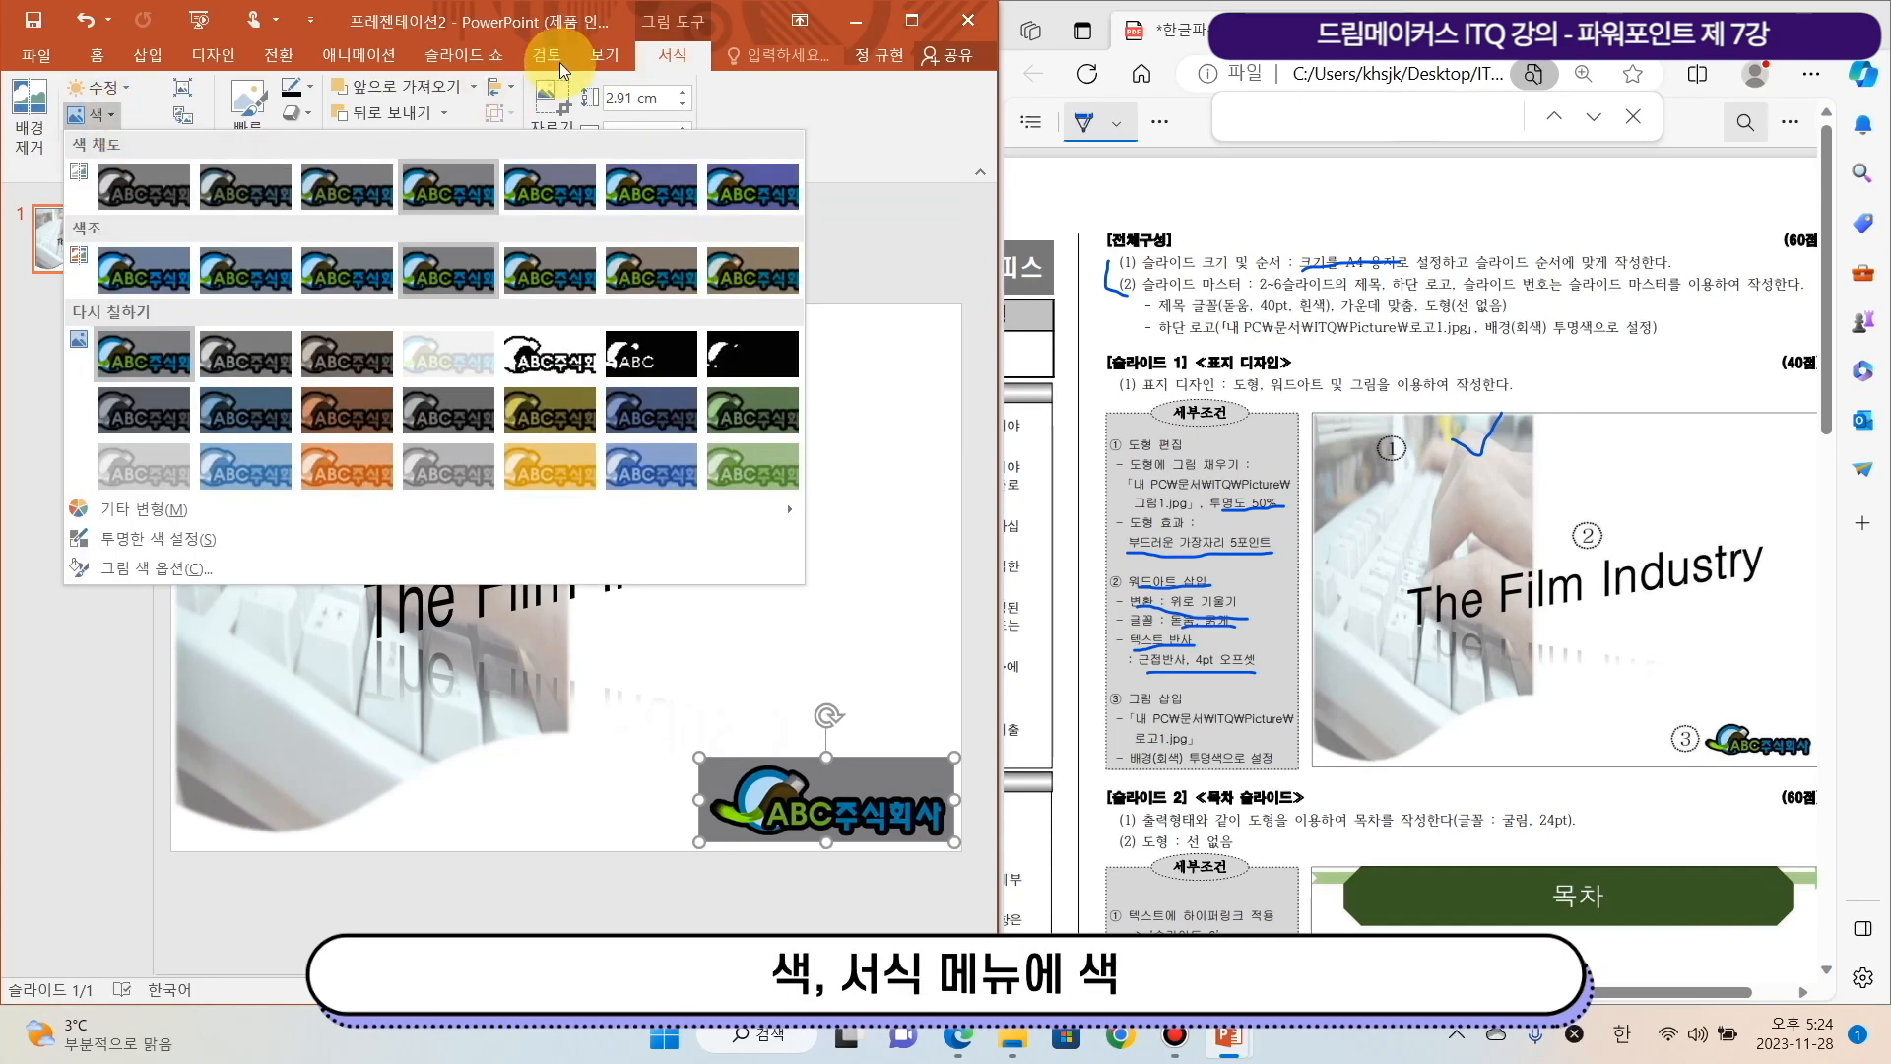
click(182, 553)
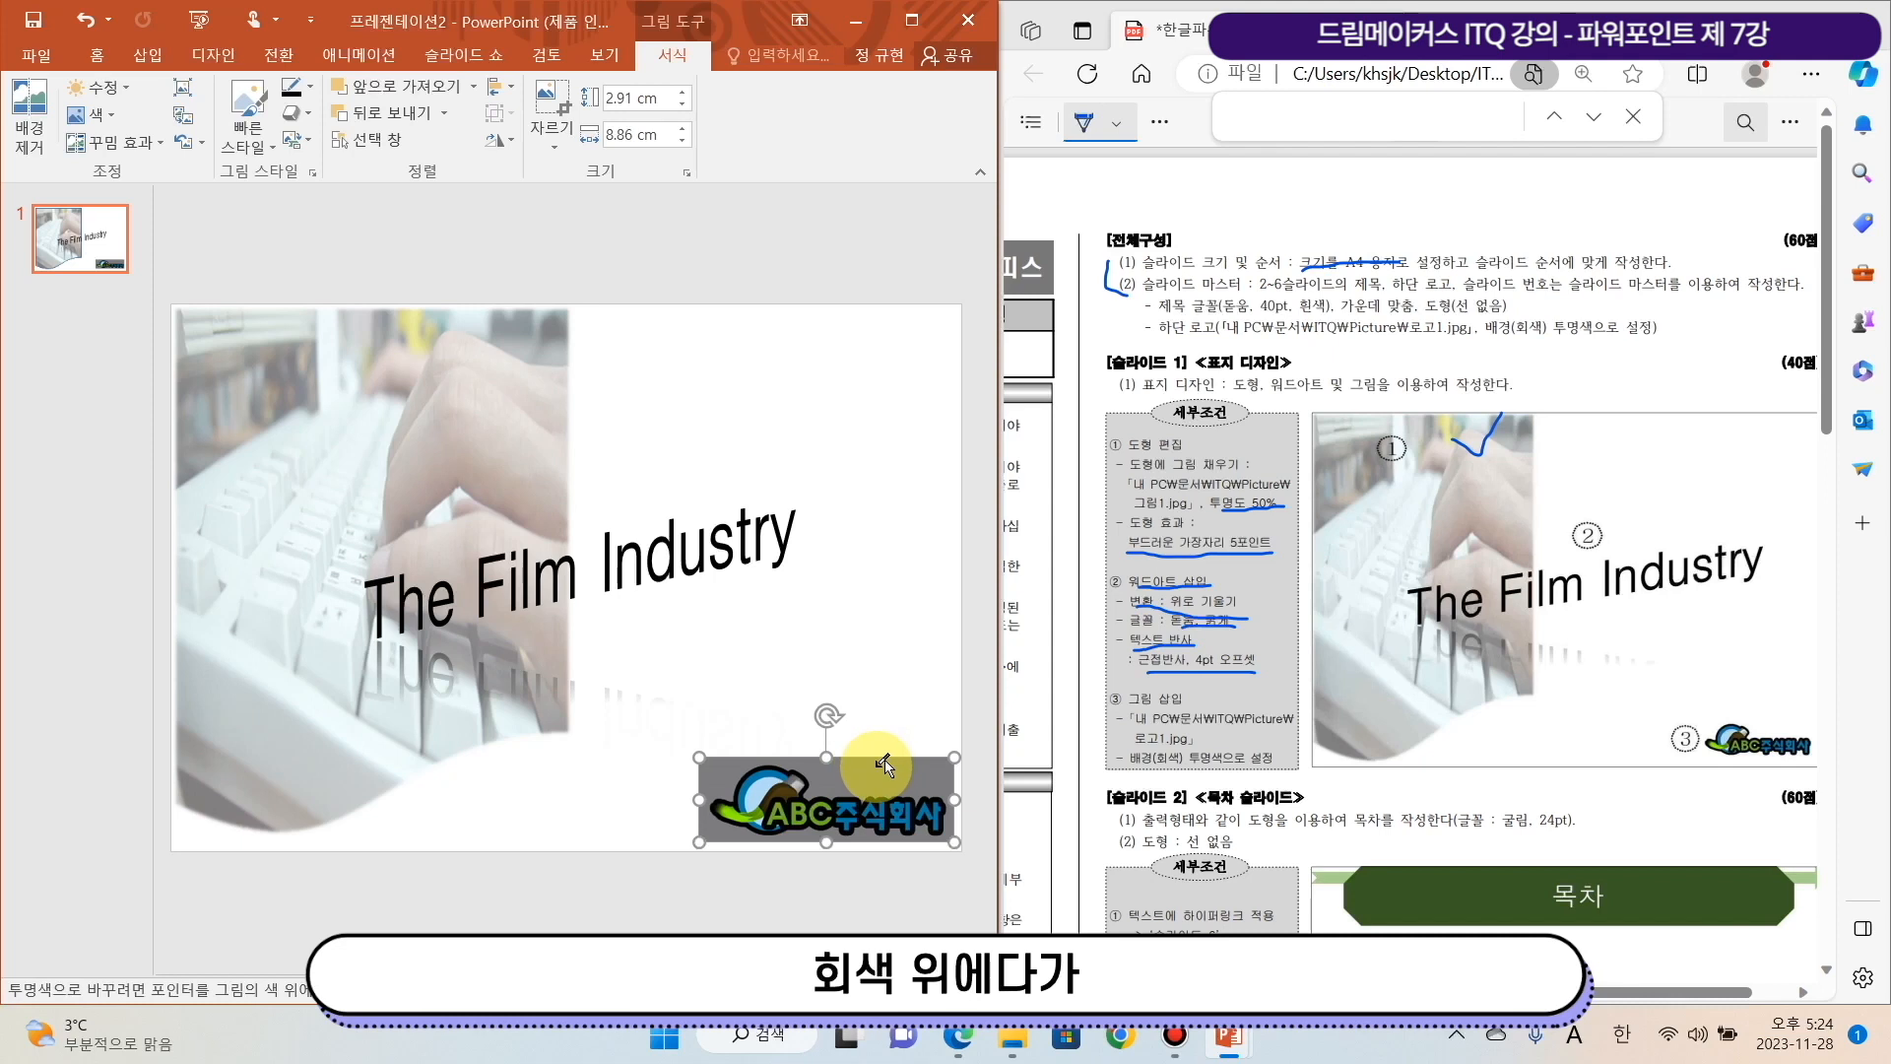
click(884, 771)
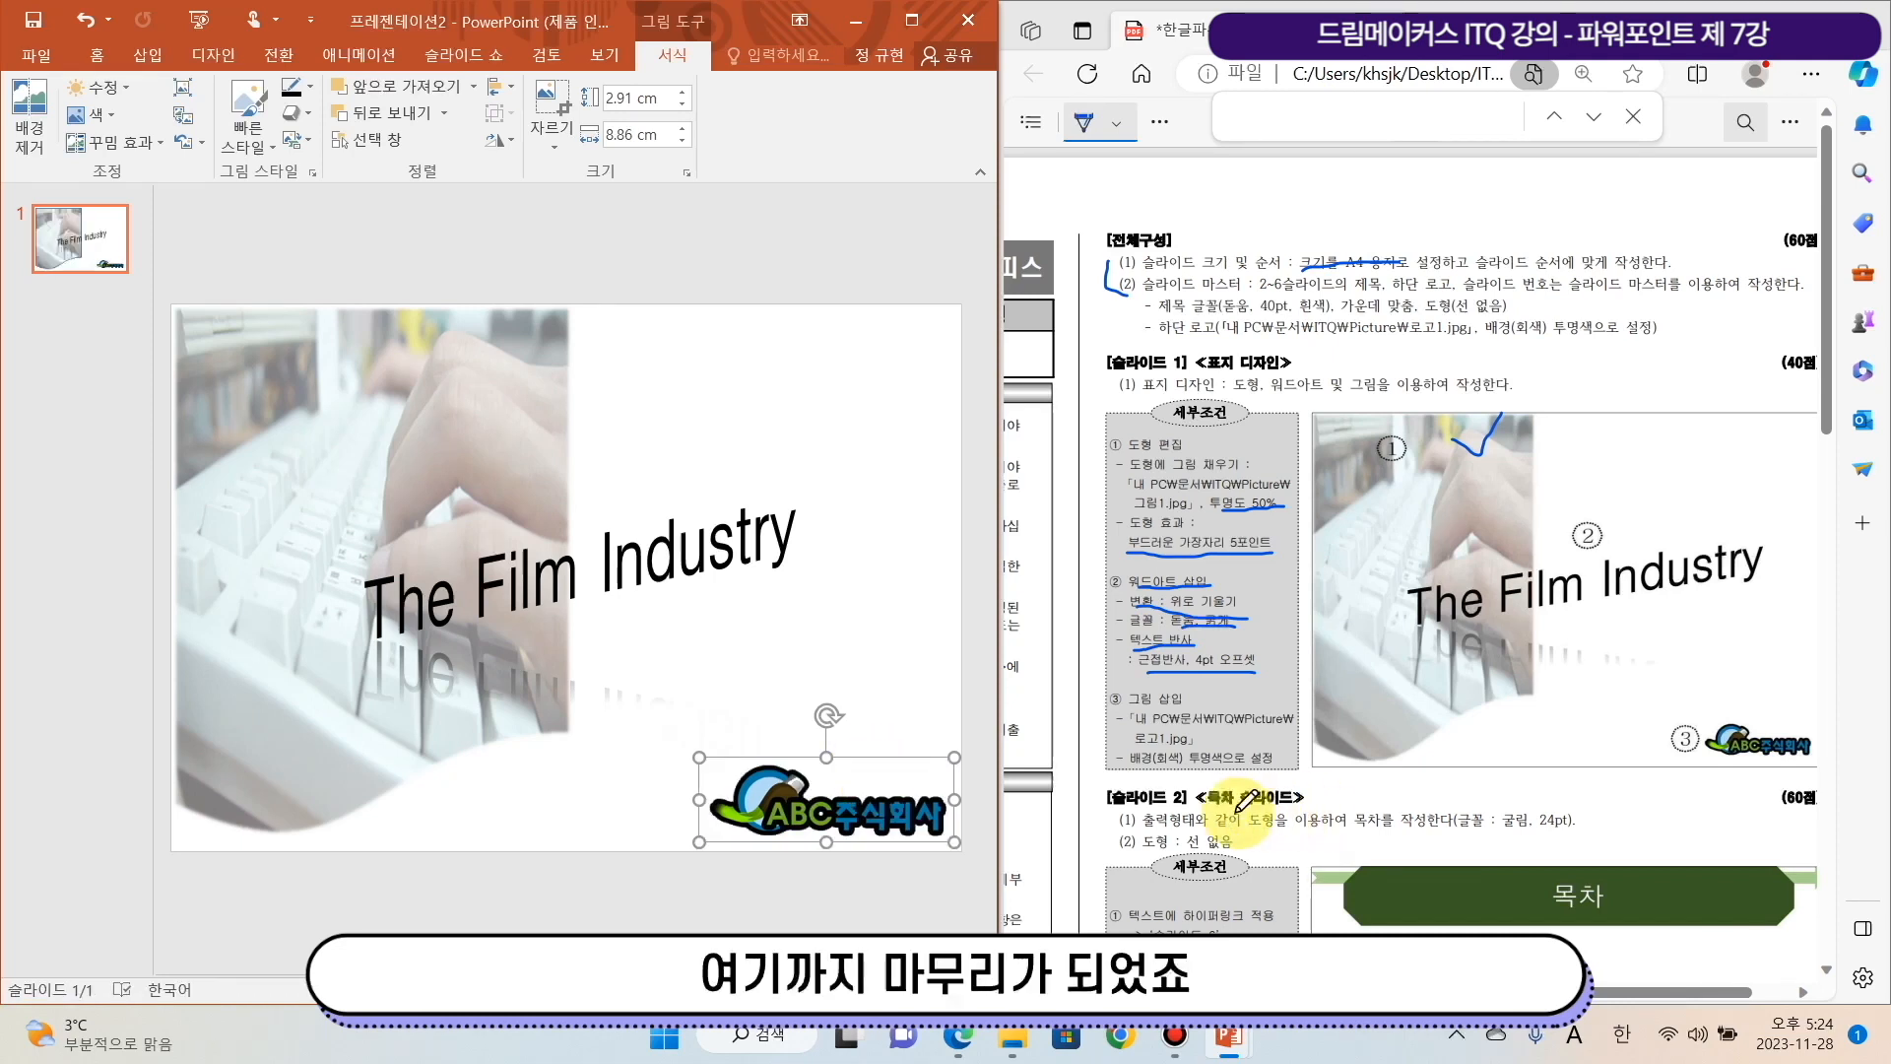
drag(1131, 769, 1276, 769)
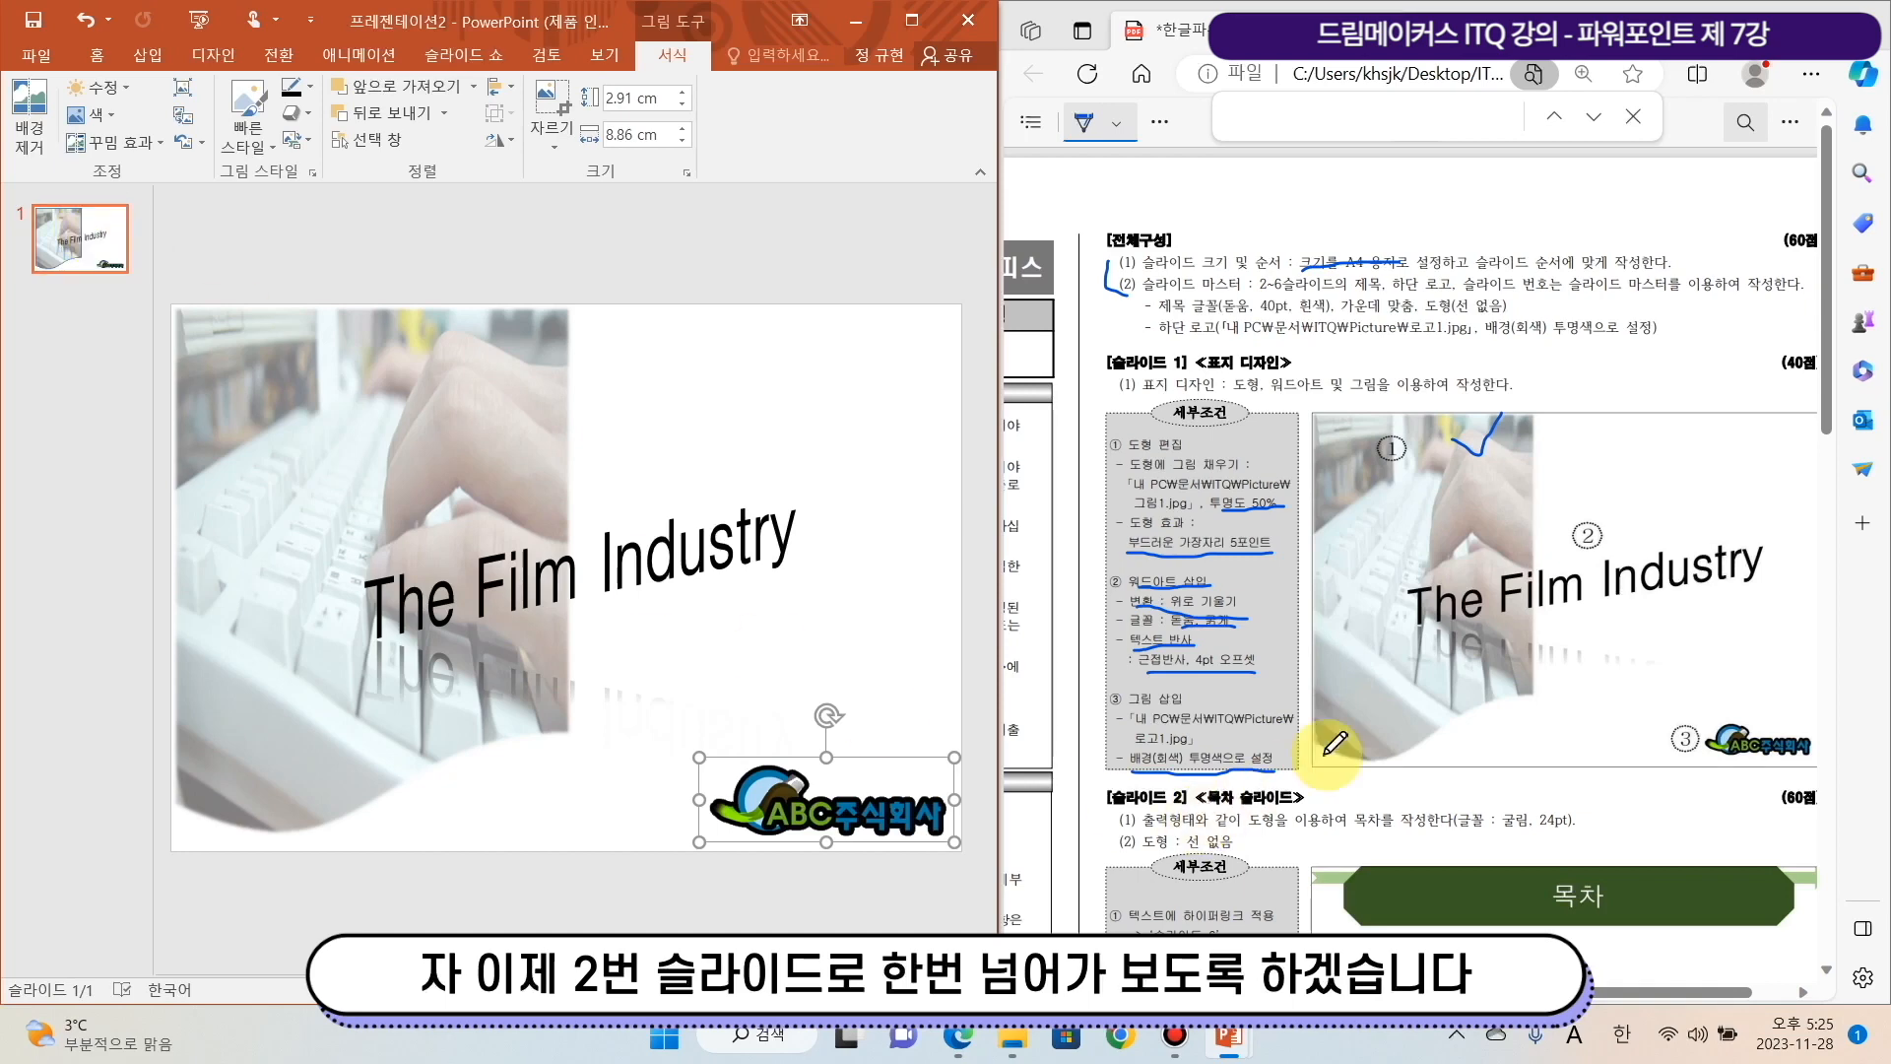
Underline the slide master (슬라이드 마스터) requirement in the exam PDF's overall composition section
drag(1822, 360, 1852, 386)
drag(1142, 240, 1256, 241)
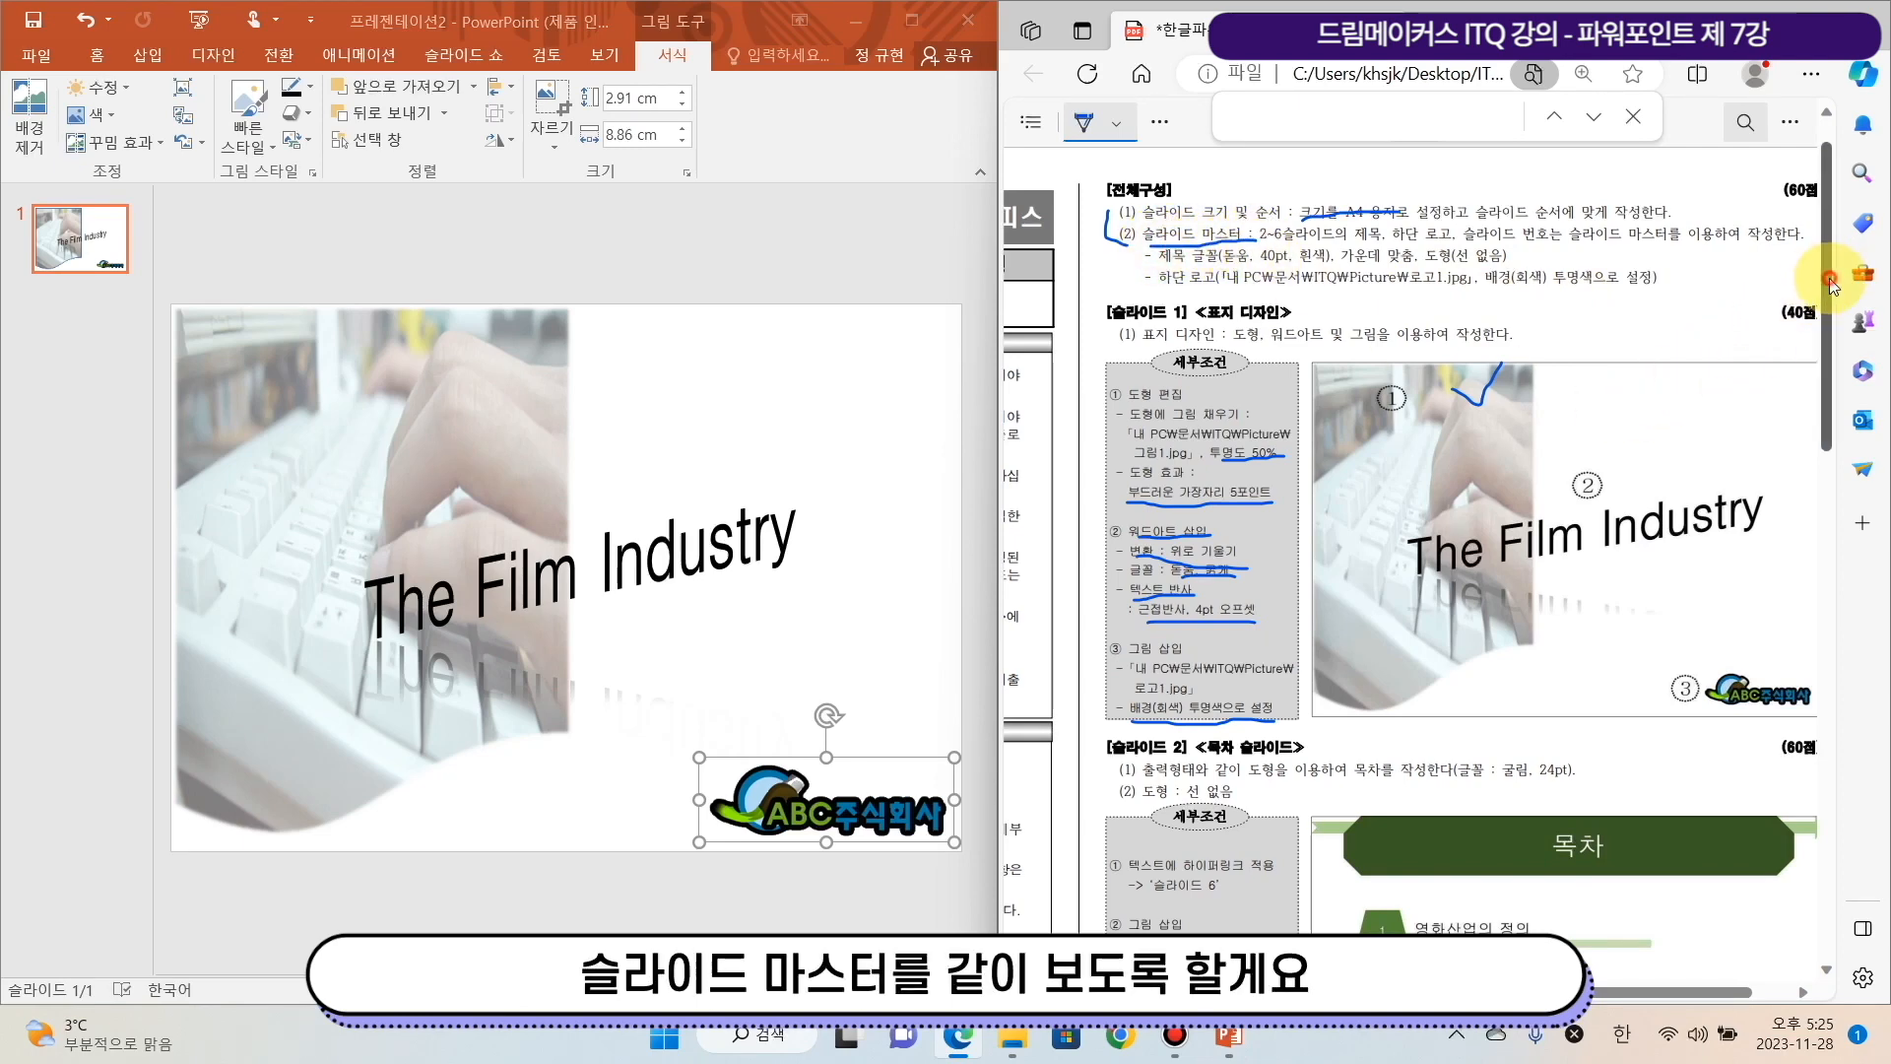
drag(1830, 276, 1823, 380)
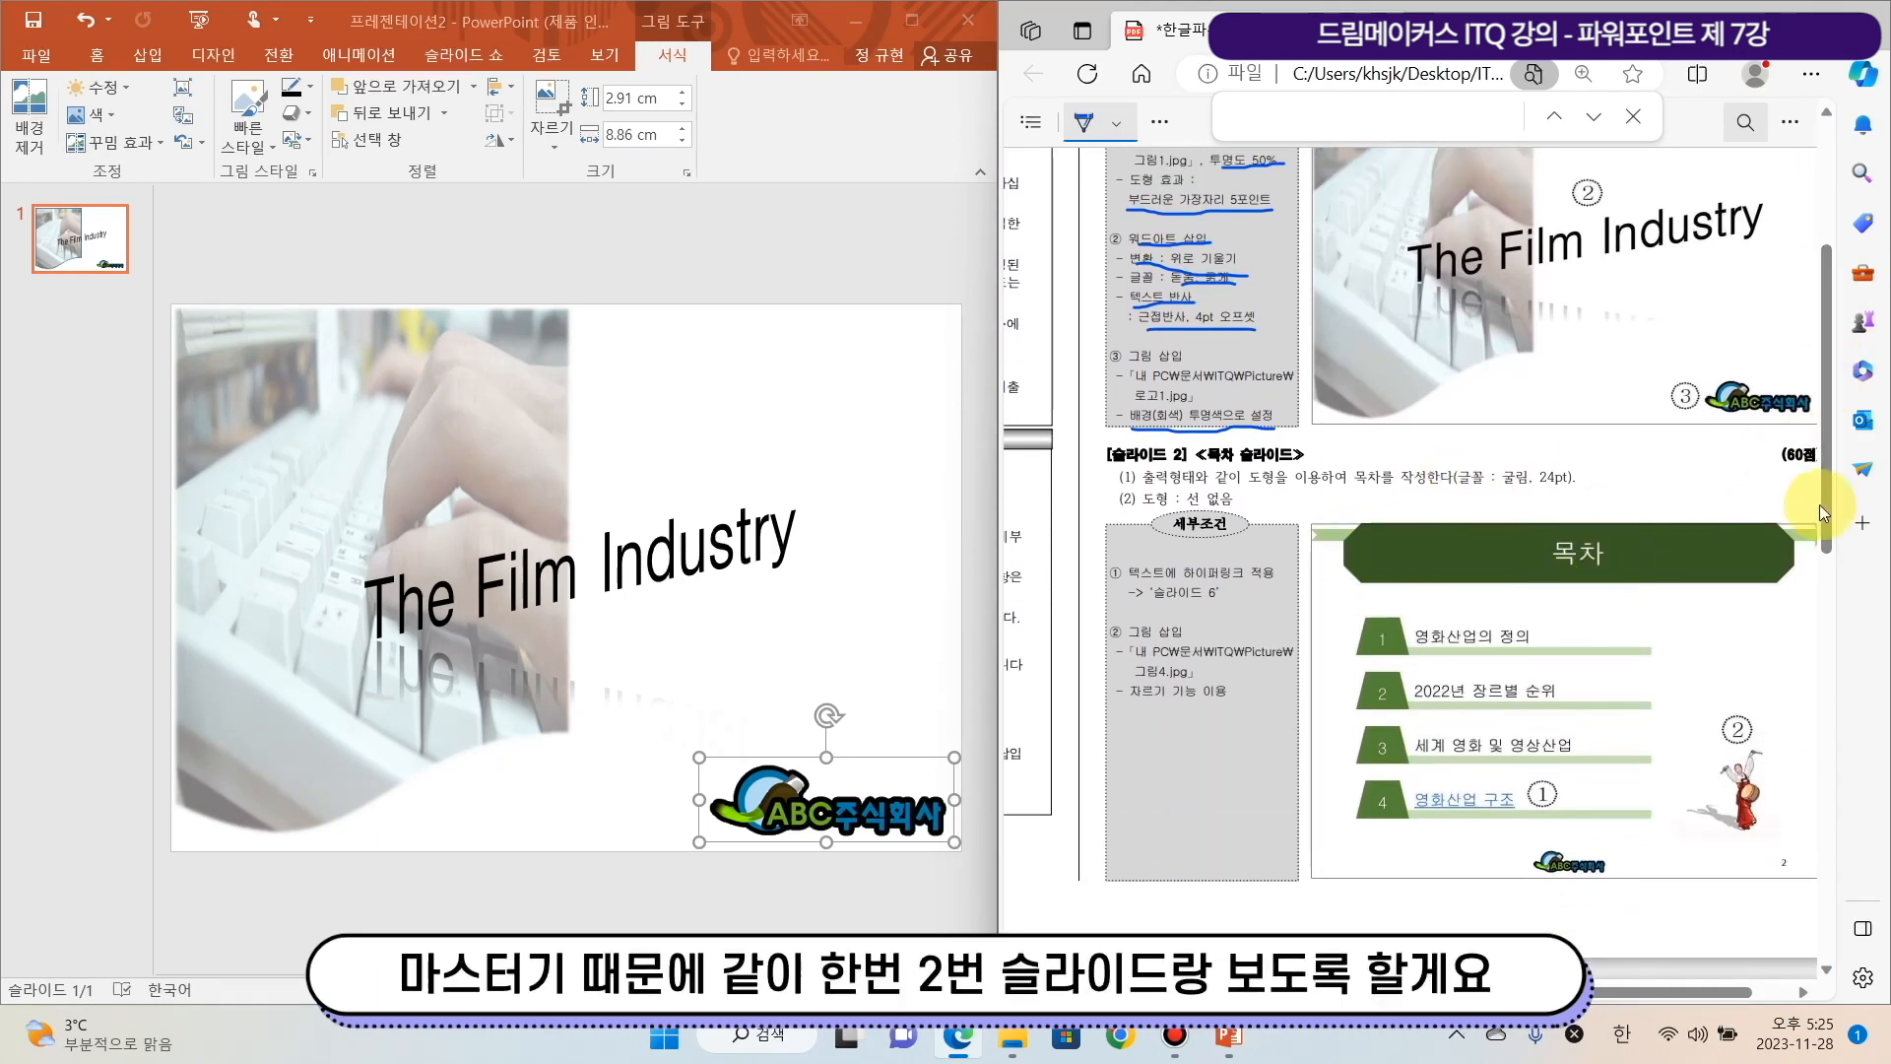
mouse_move(1829, 380)
mouse_down()
mouse_move(1832, 253)
mouse_move(1855, 414)
mouse_move(1858, 333)
mouse_move(1865, 389)
mouse_up()
Add a new title-and-content slide after the cover slide
click(124, 236)
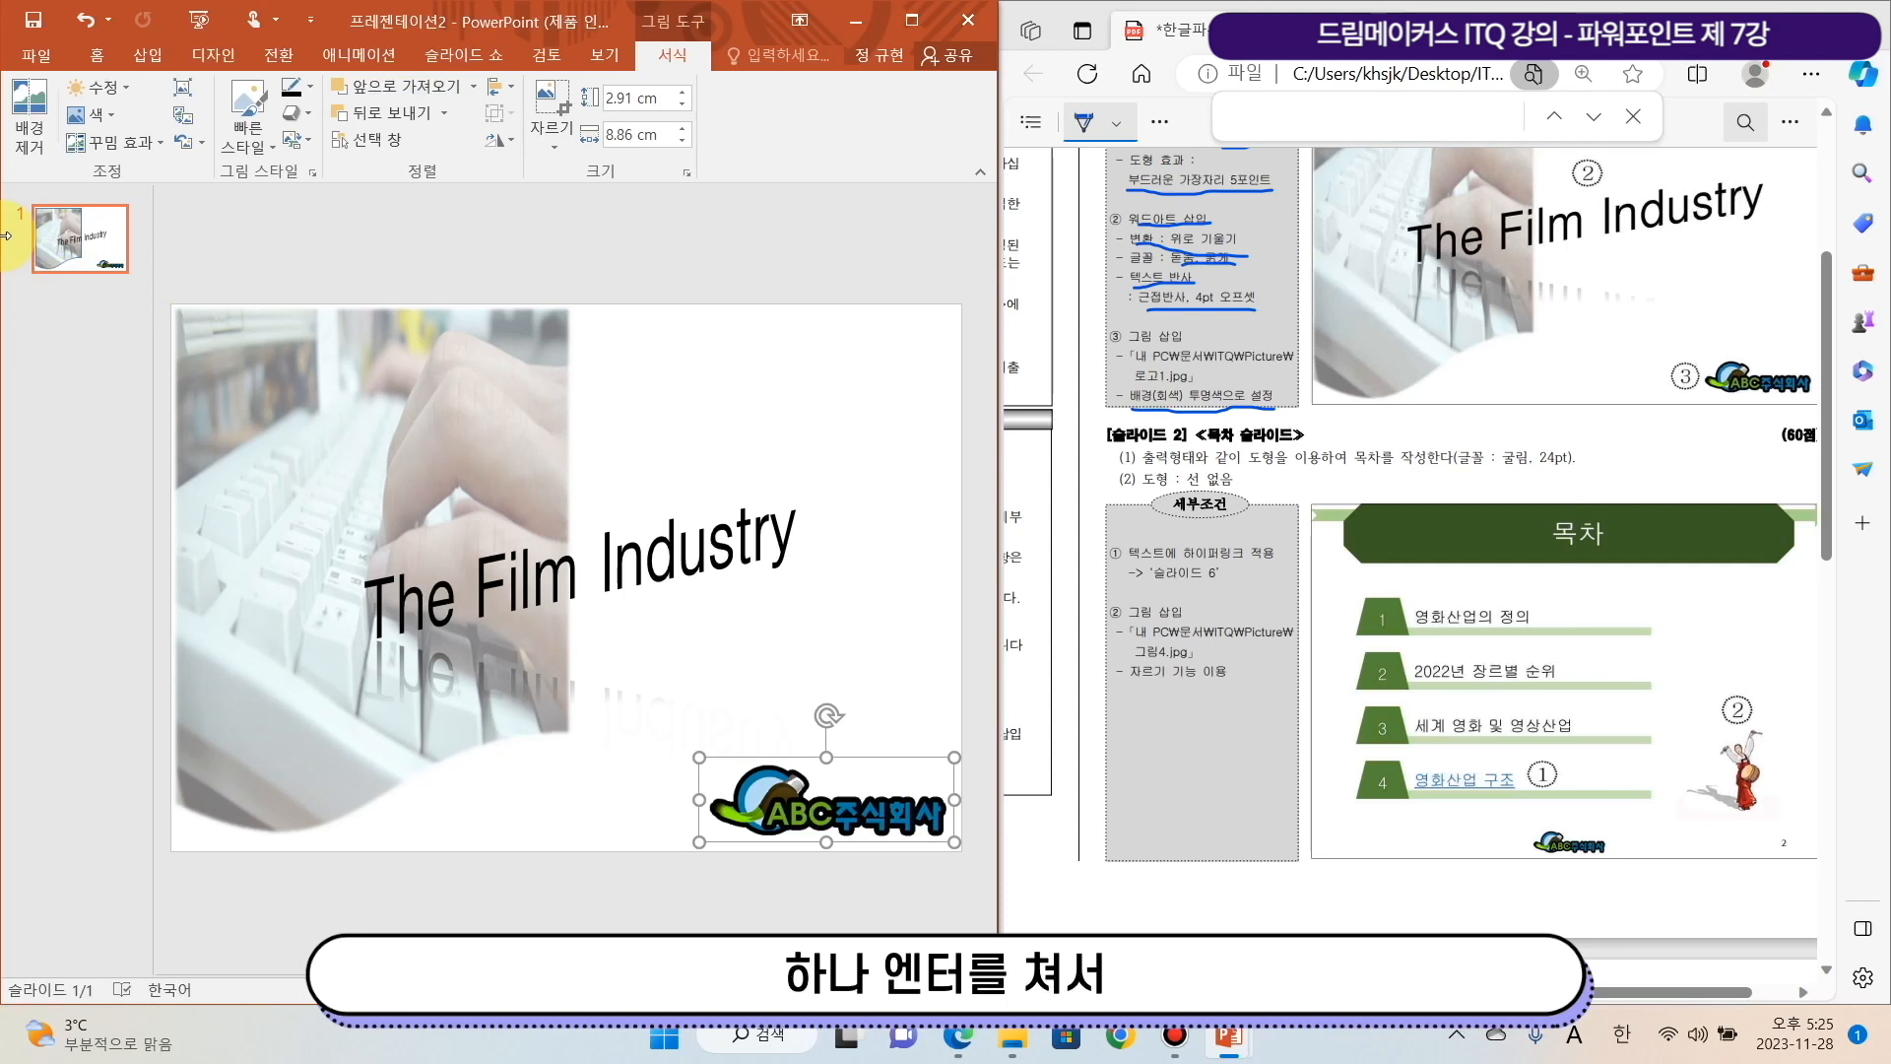
click(90, 236)
key(Return)
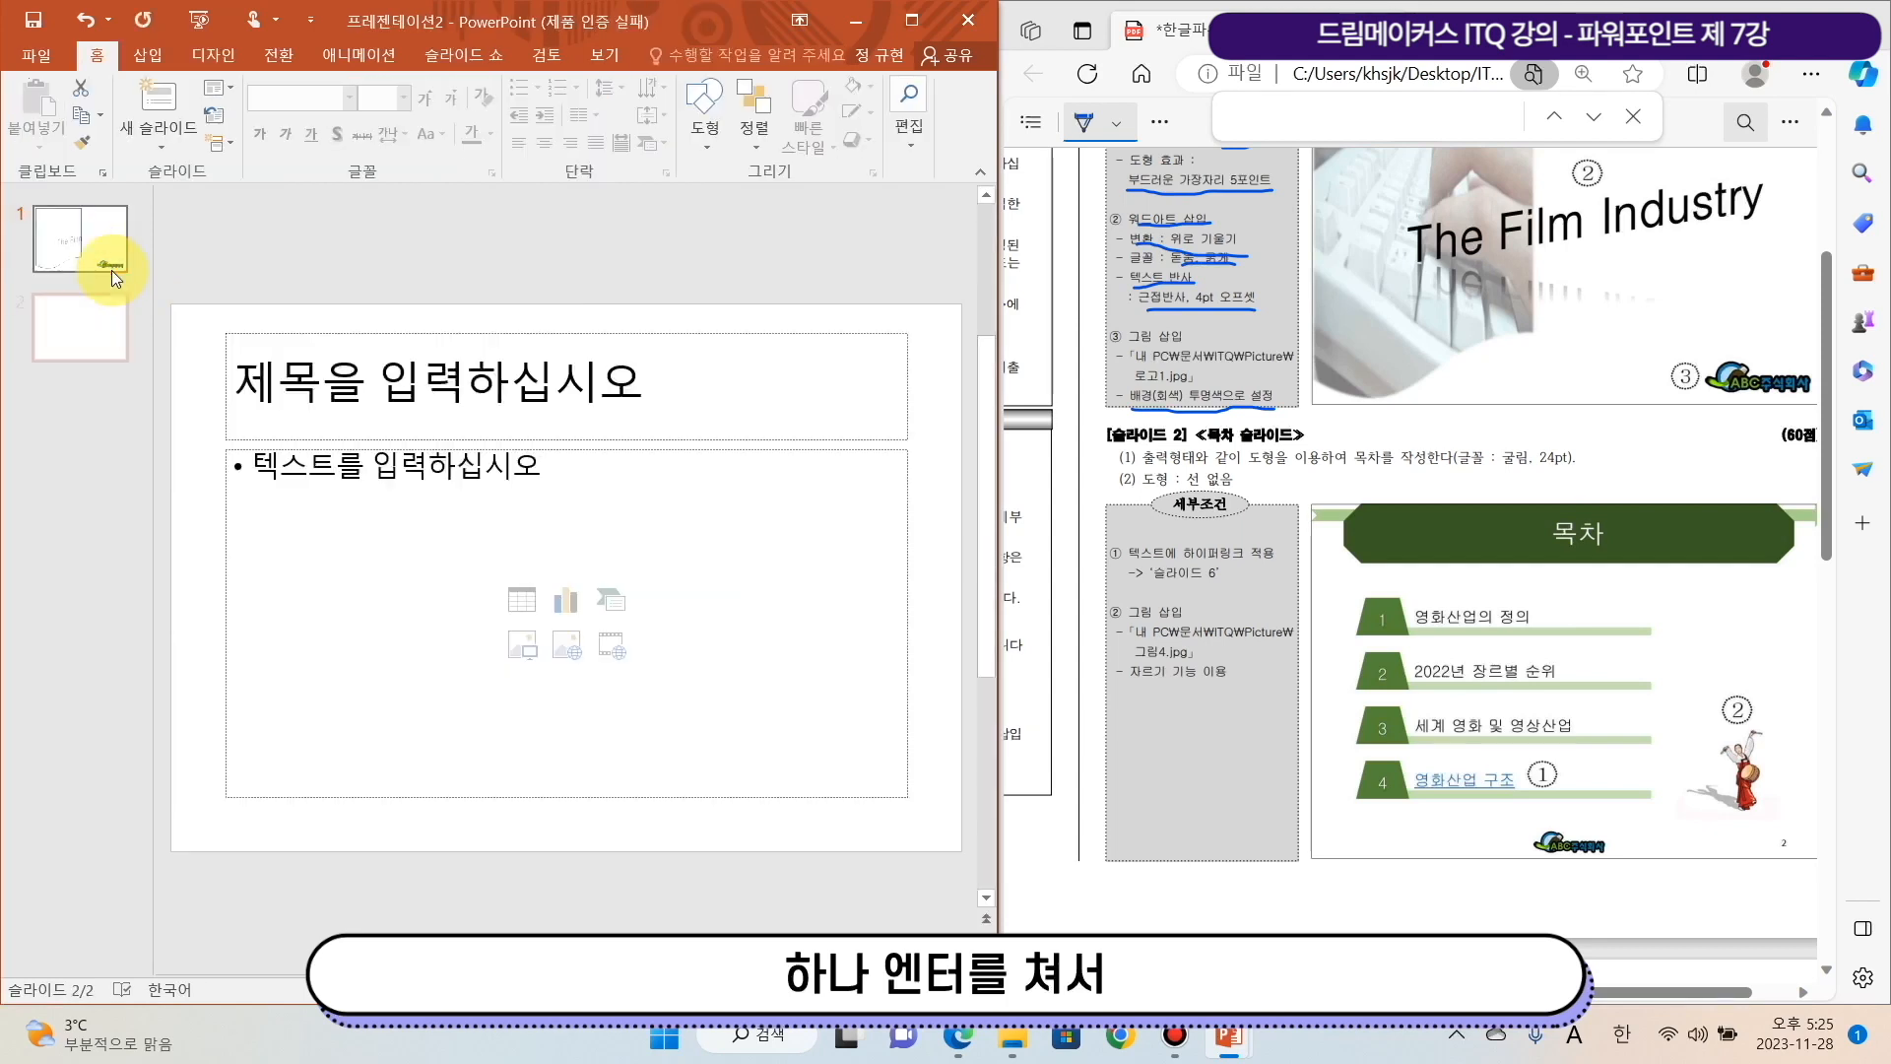
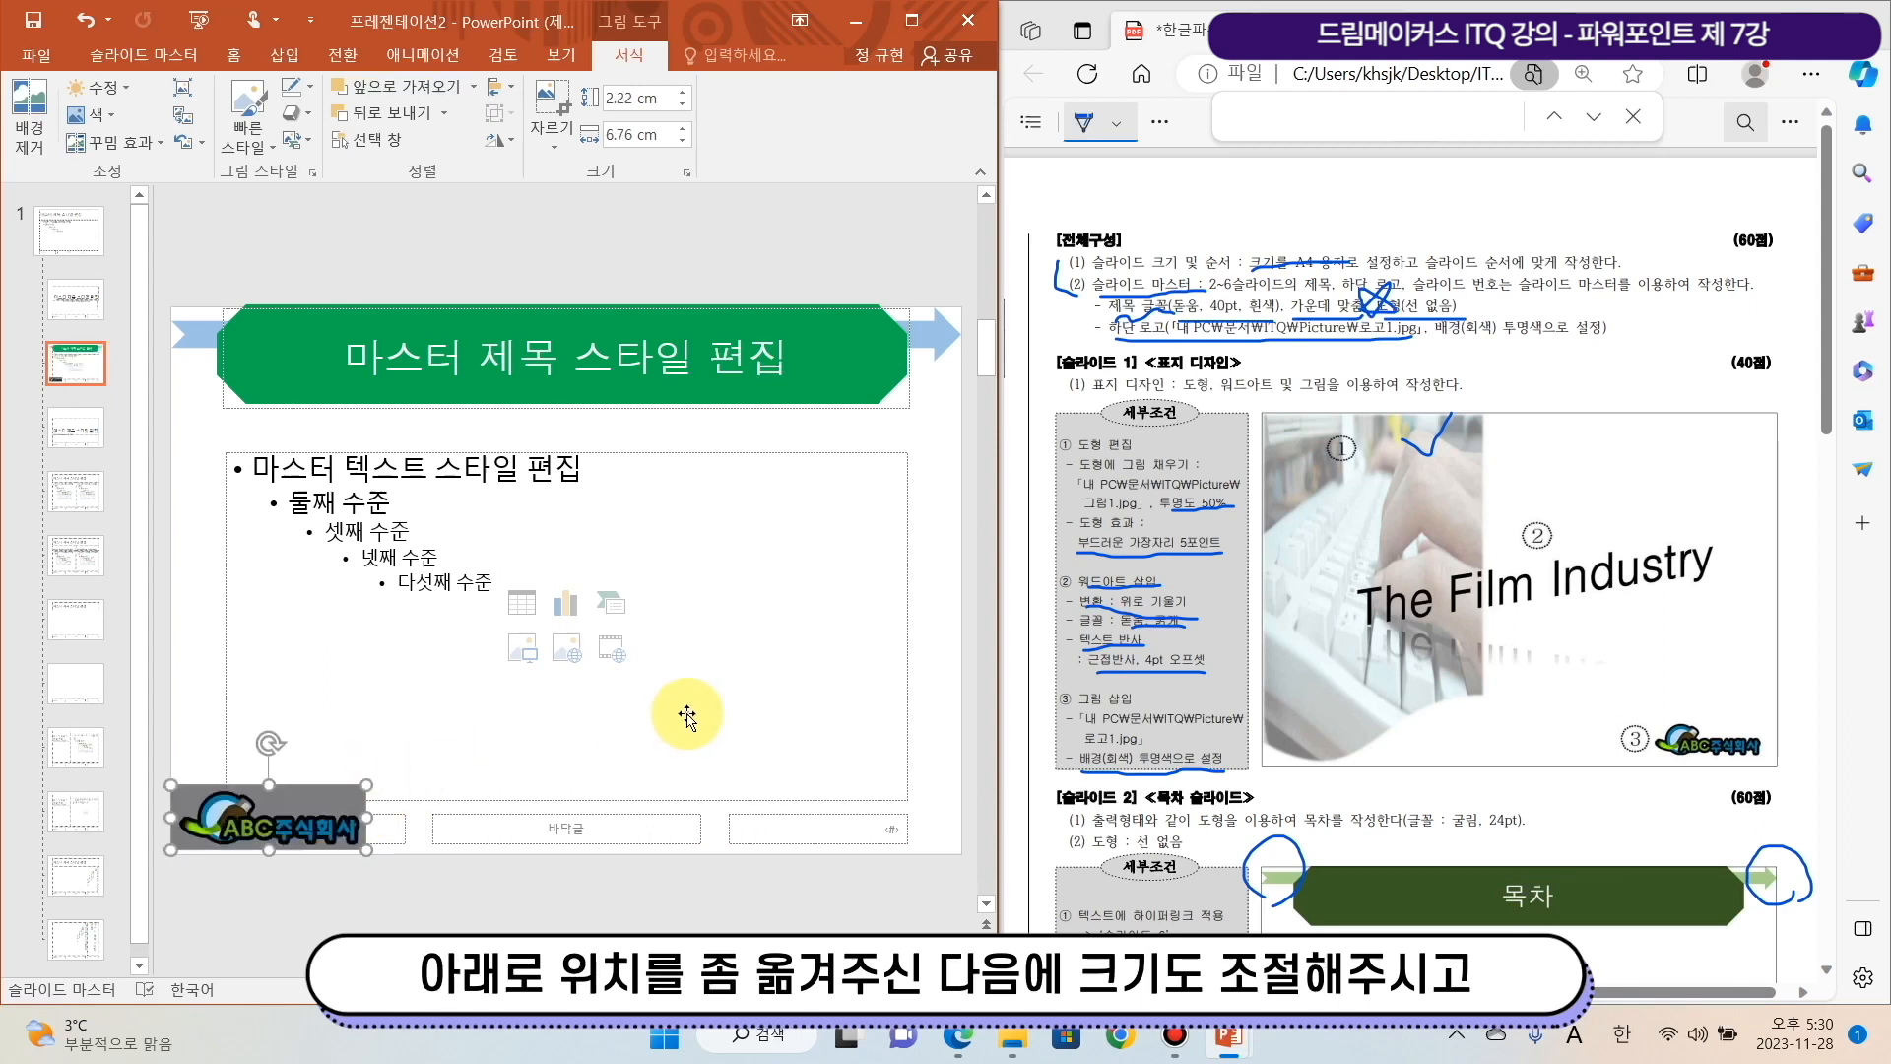
Make the grey background of the logo at the bottom of the slide master layout transparent
click(284, 55)
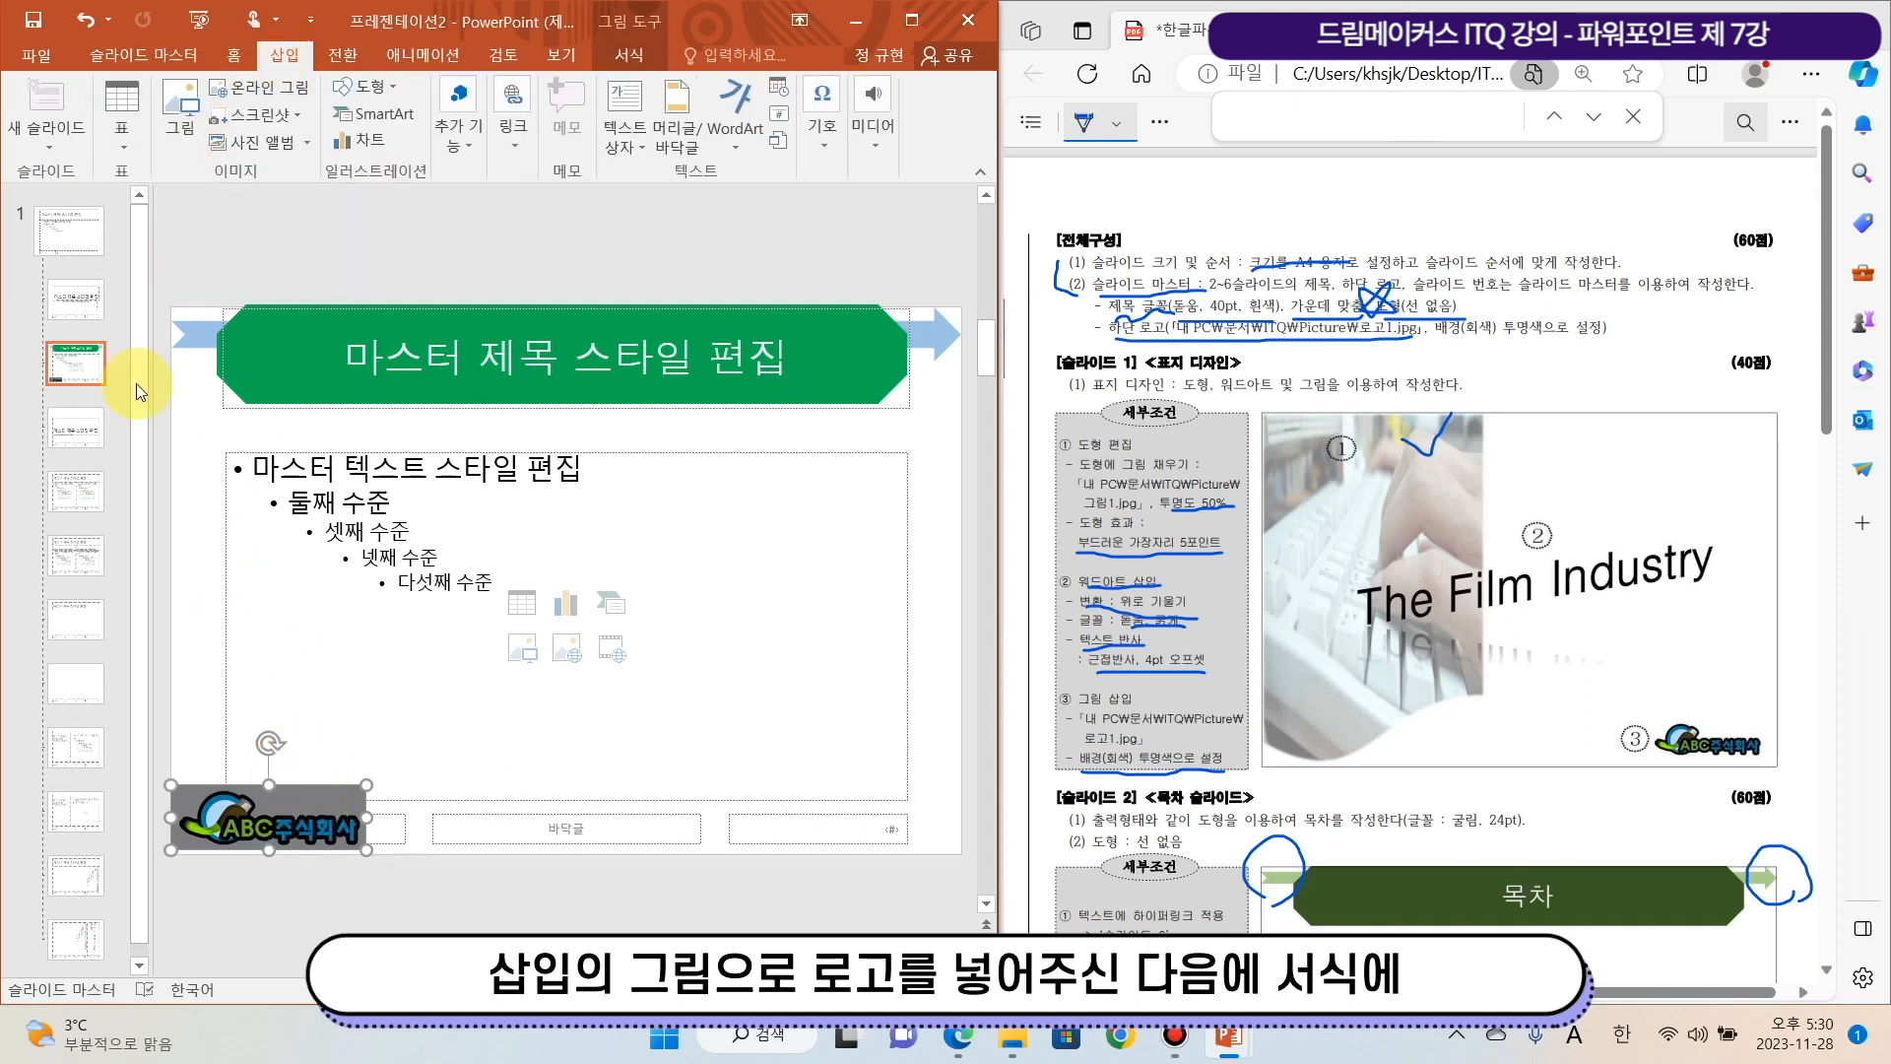
click(639, 59)
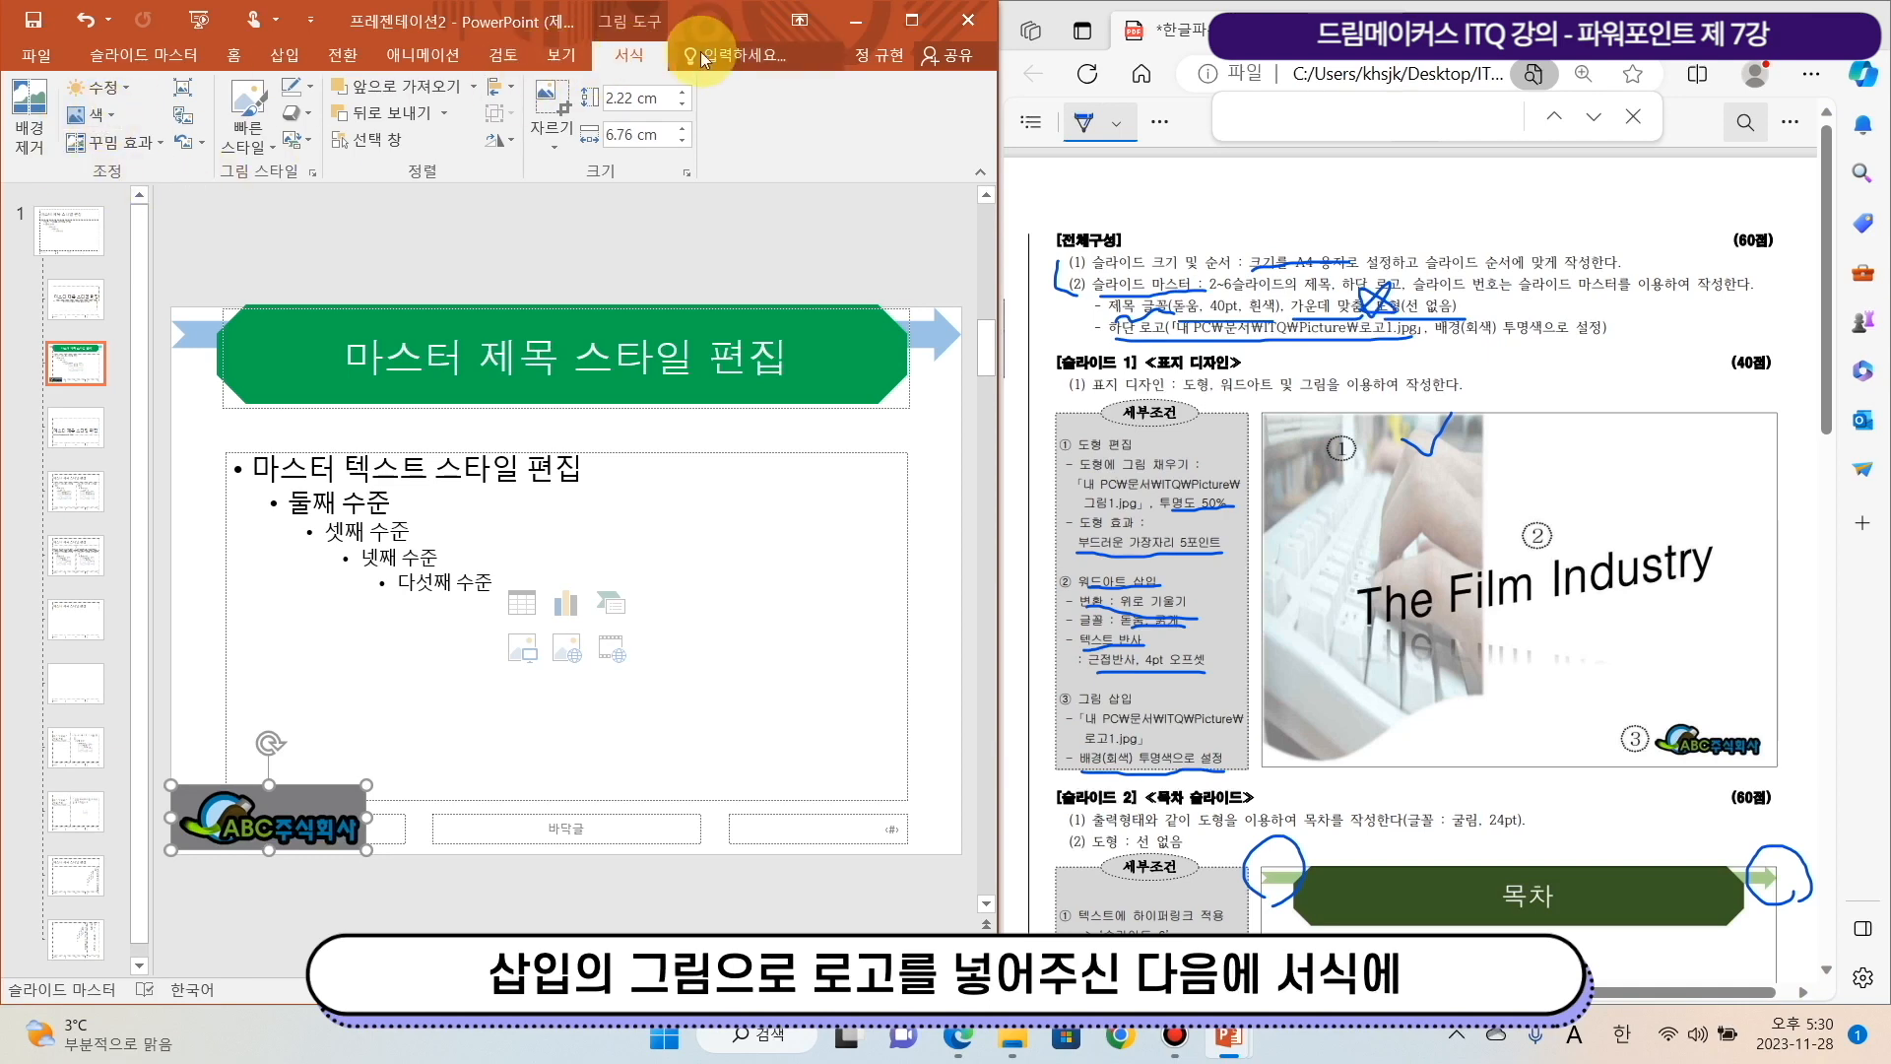
click(106, 117)
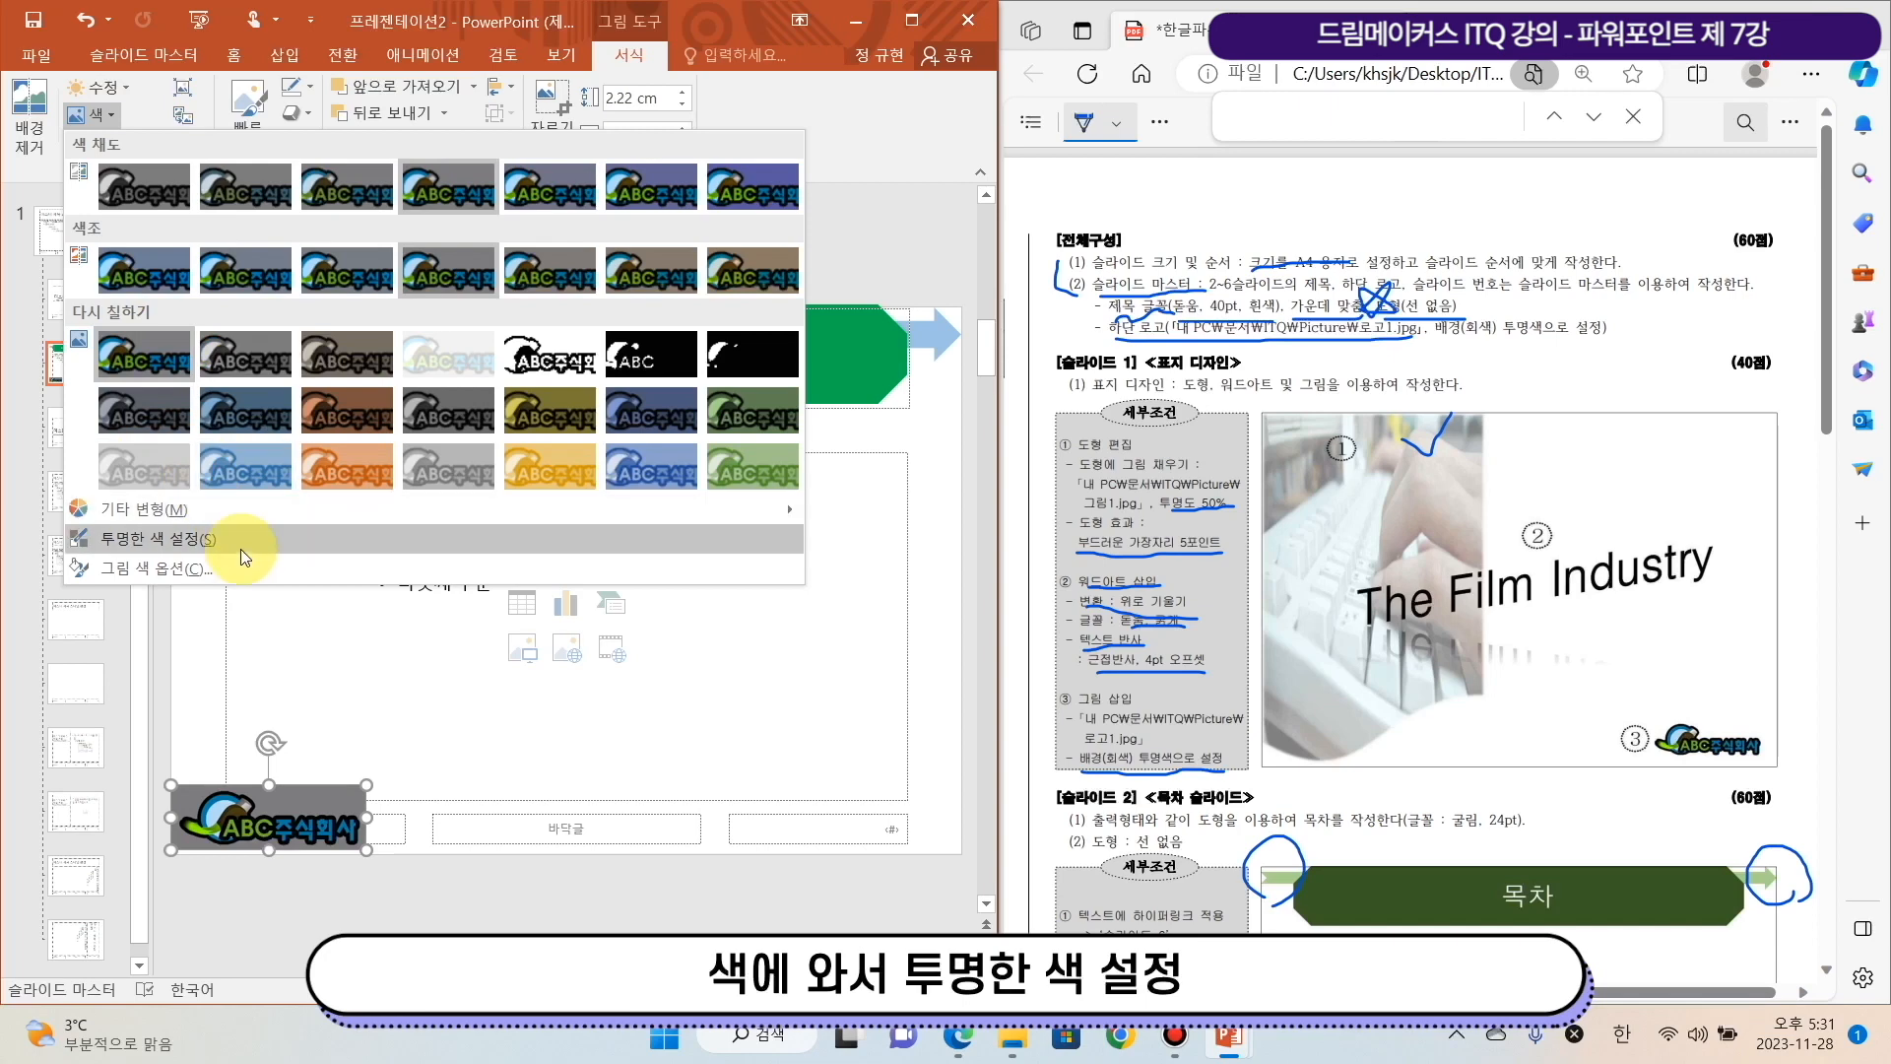
click(196, 542)
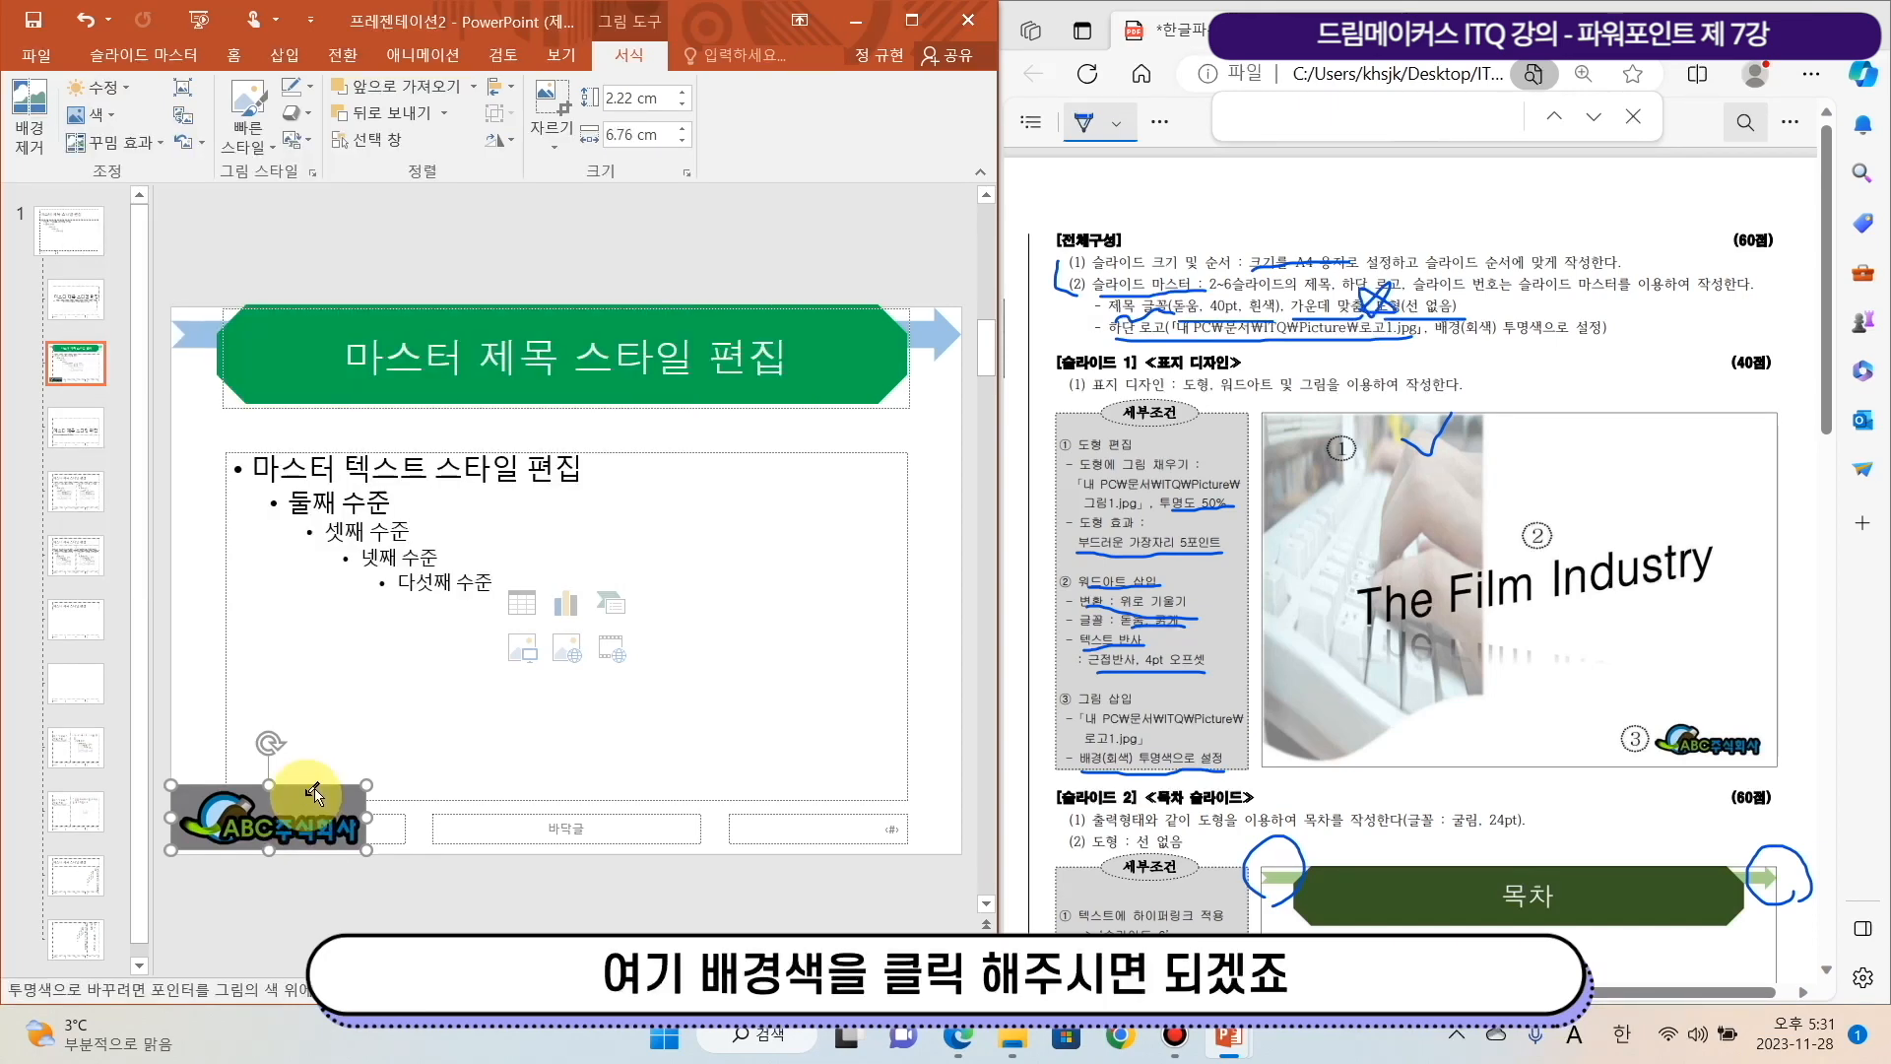
click(313, 789)
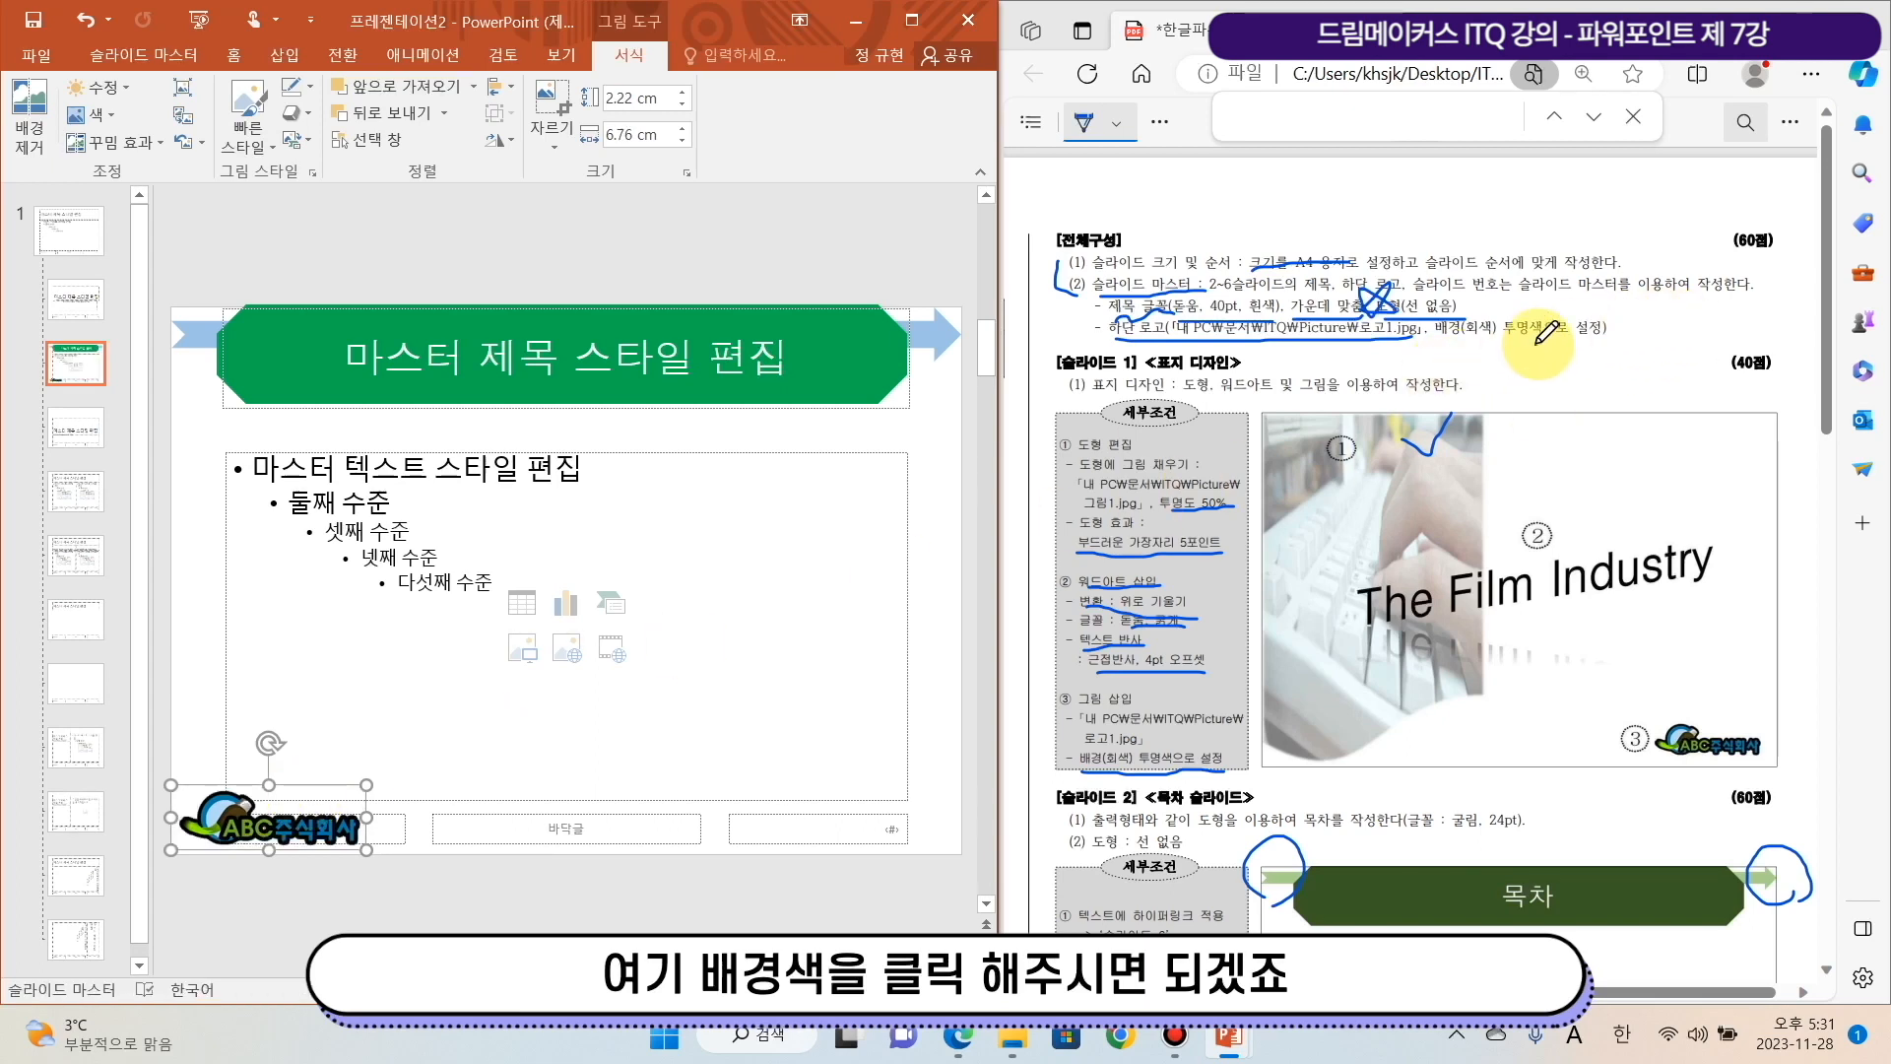
Mark the transparent logo background and slide number (슬라이드 번호) requirements in the exam PDF, adding a star beside the latter
drag(1482, 335, 1617, 323)
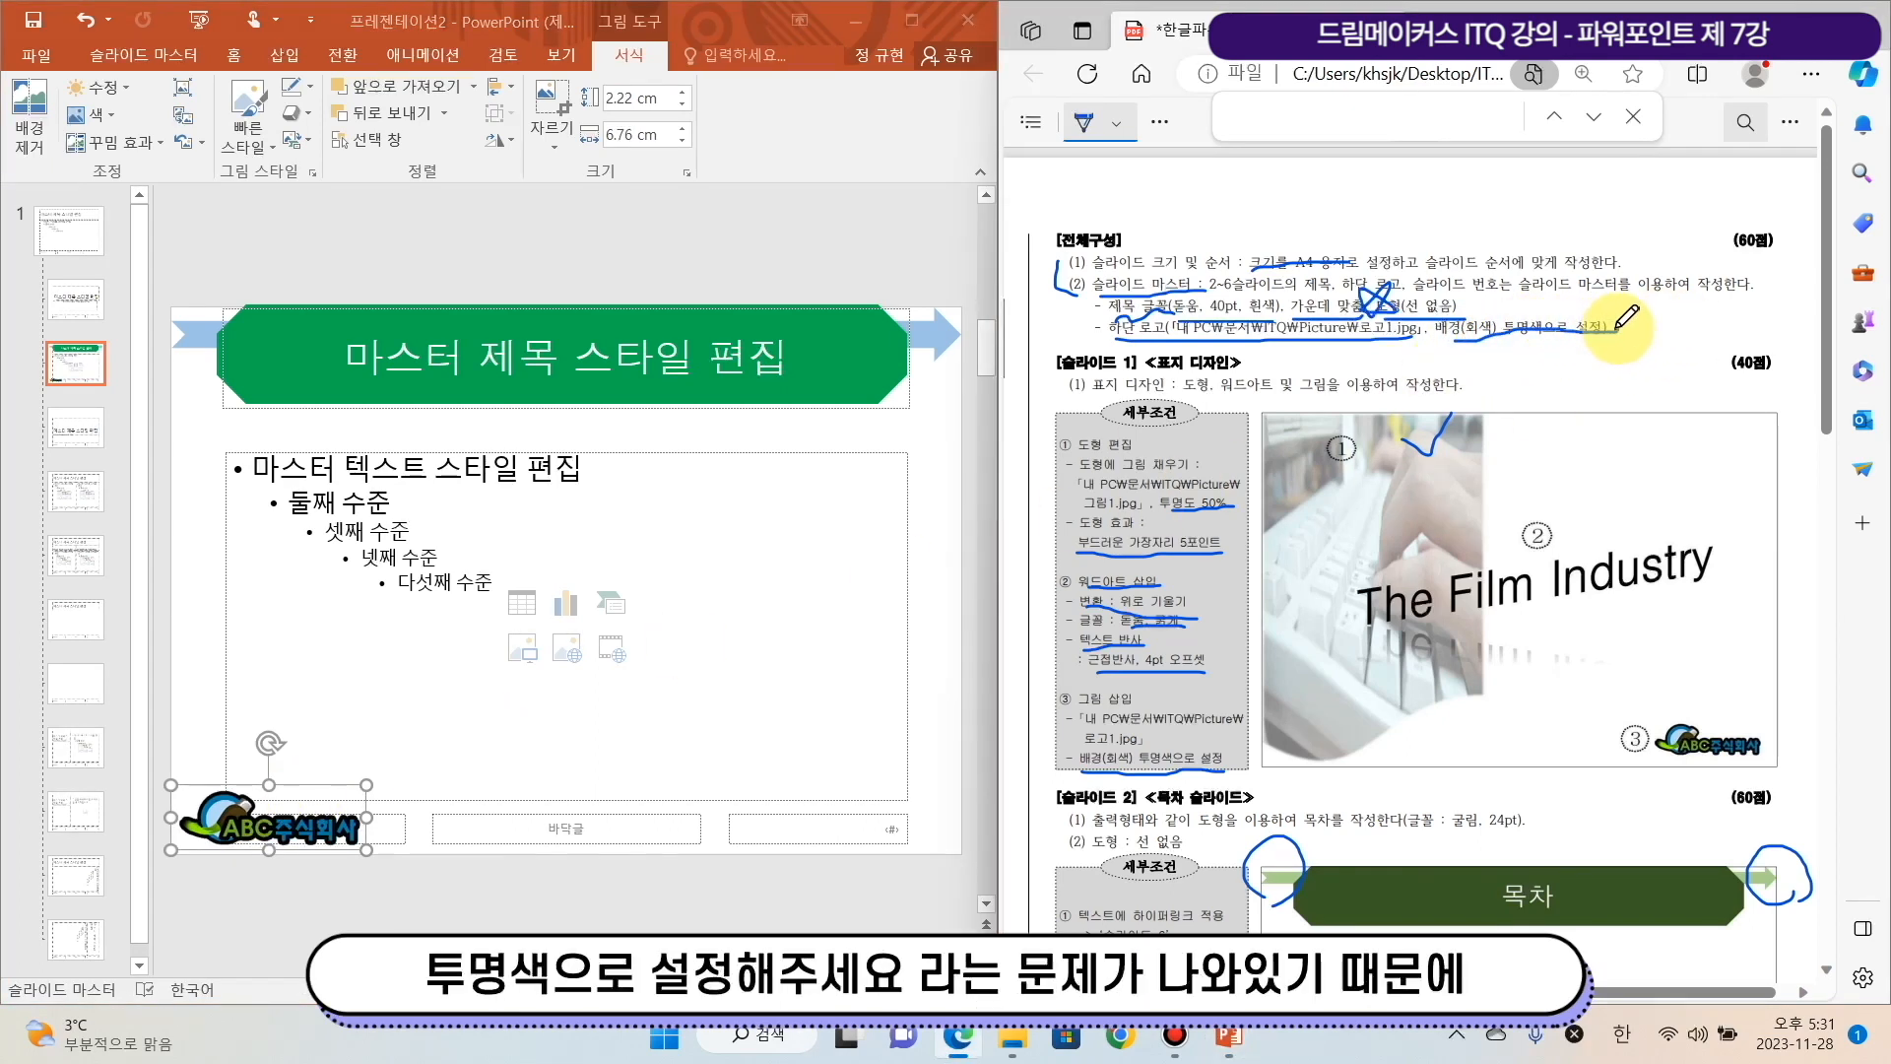
drag(1433, 344, 1560, 341)
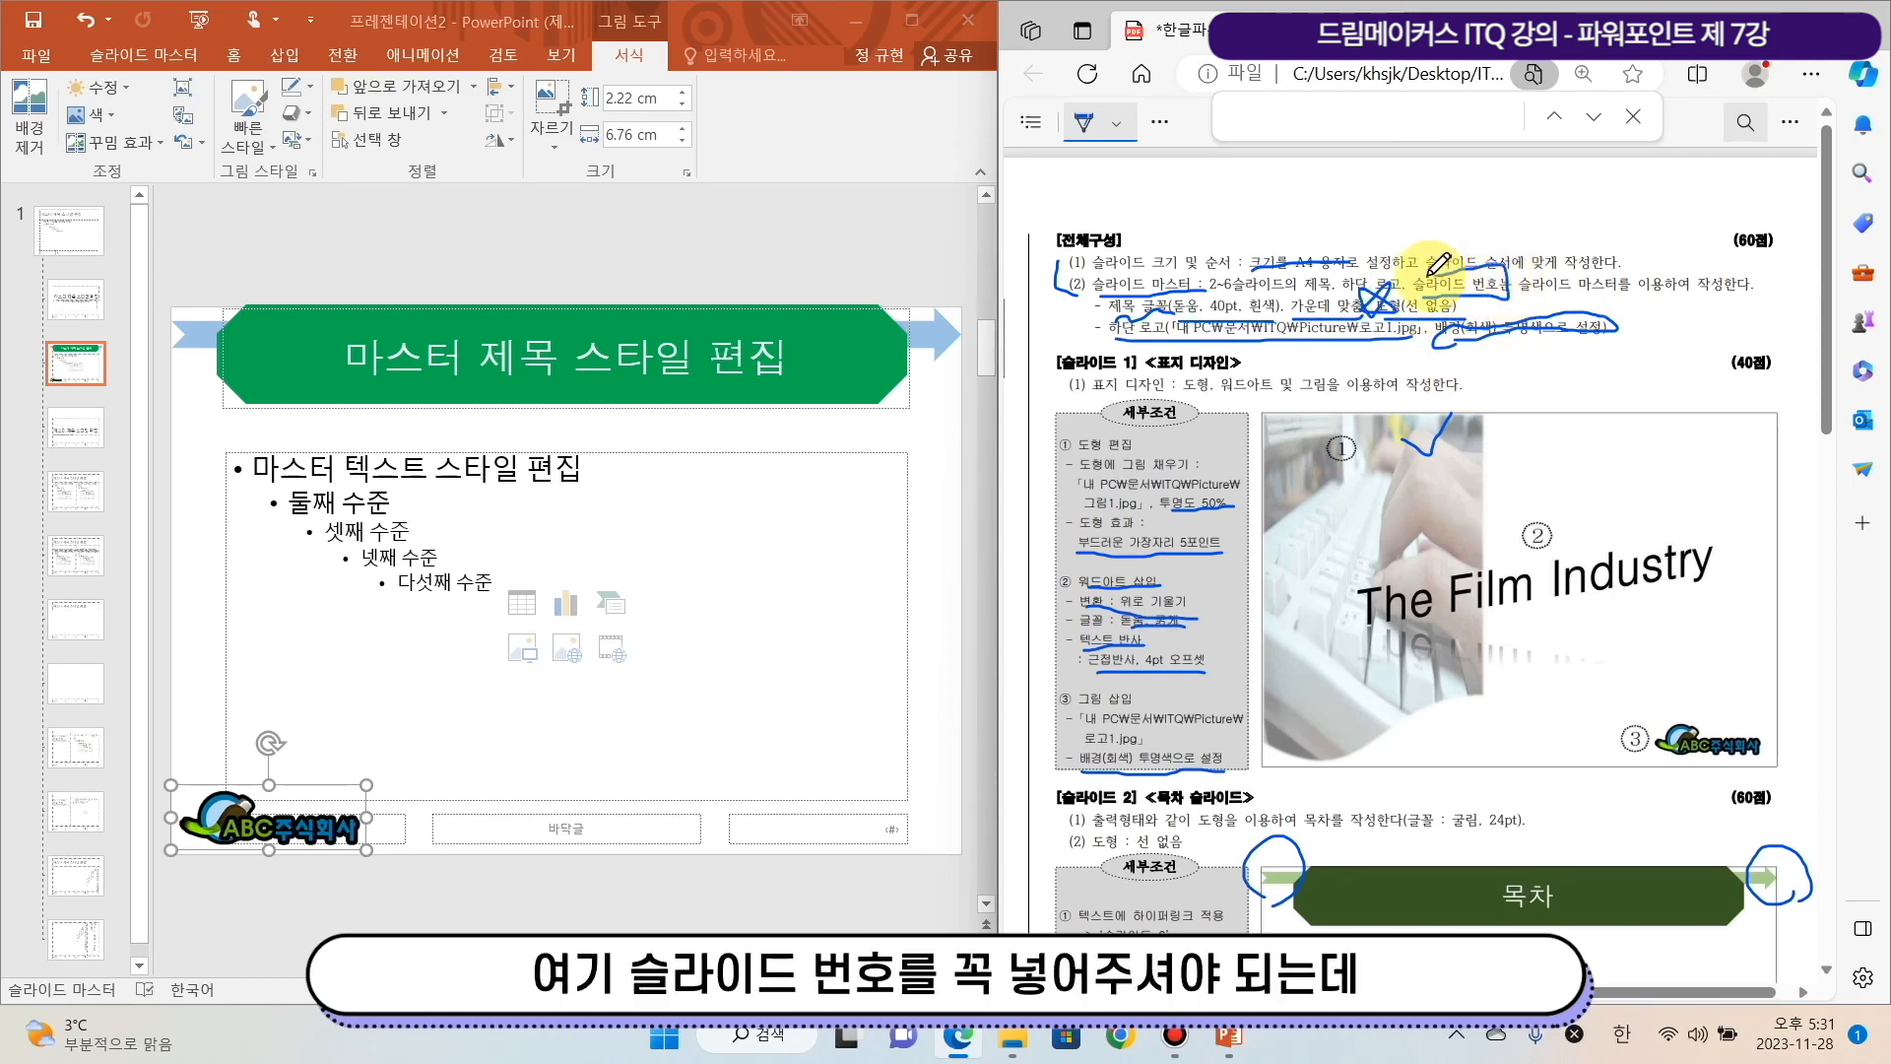
drag(1425, 296, 1509, 289)
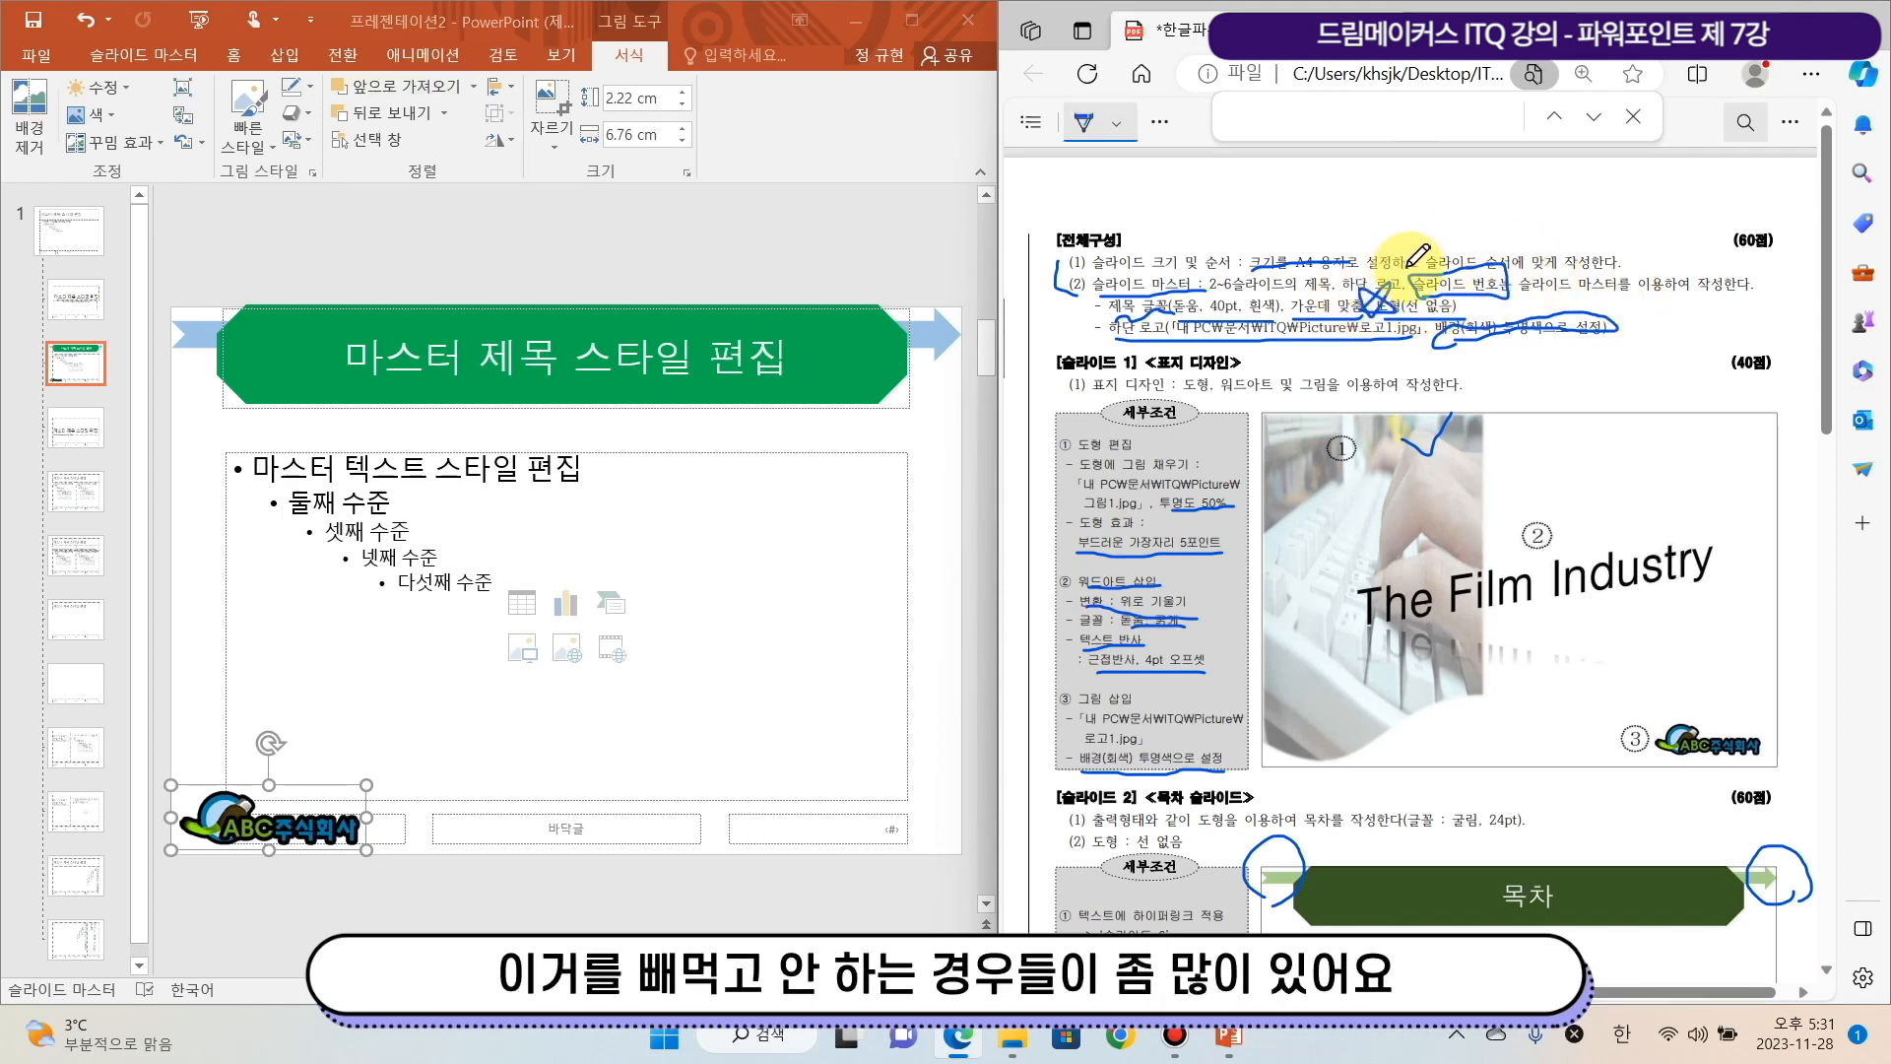
drag(1413, 281, 1423, 276)
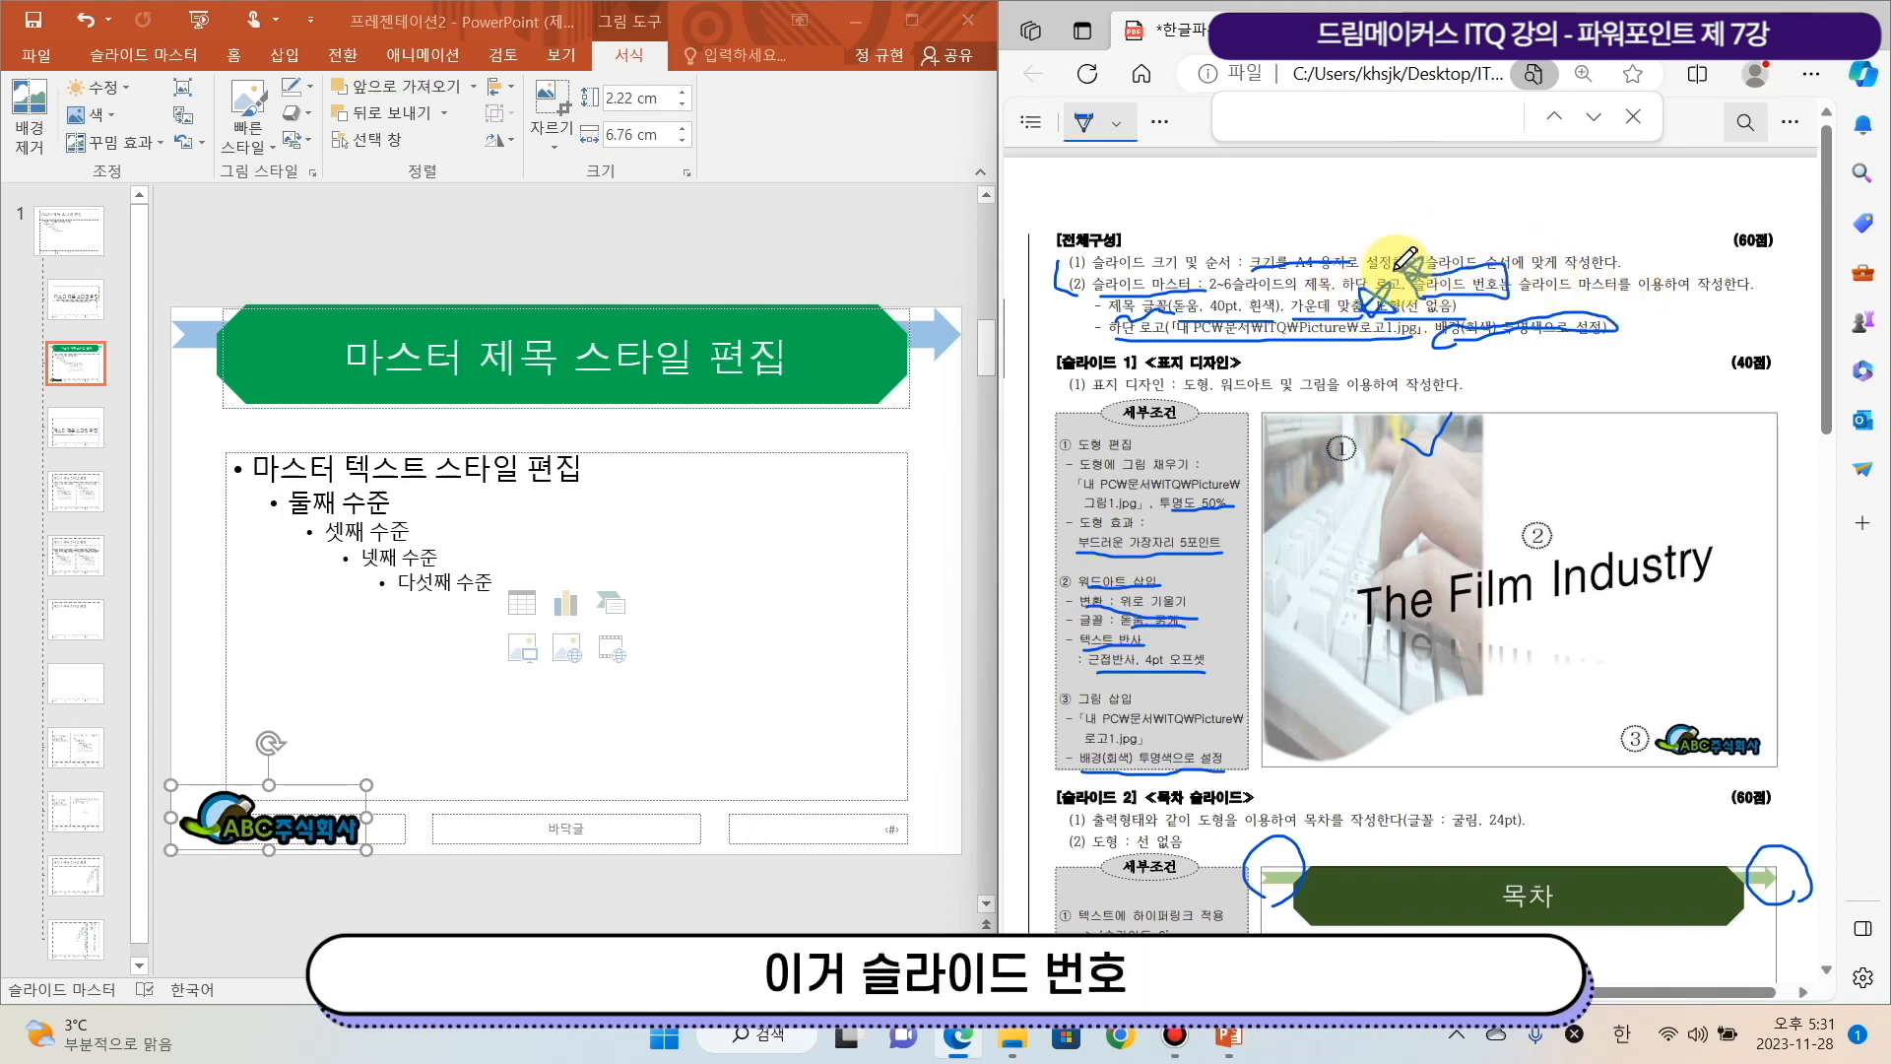
Enable slide numbers for all slides except the title slide, with the PowerPoint window maximized
click(732, 26)
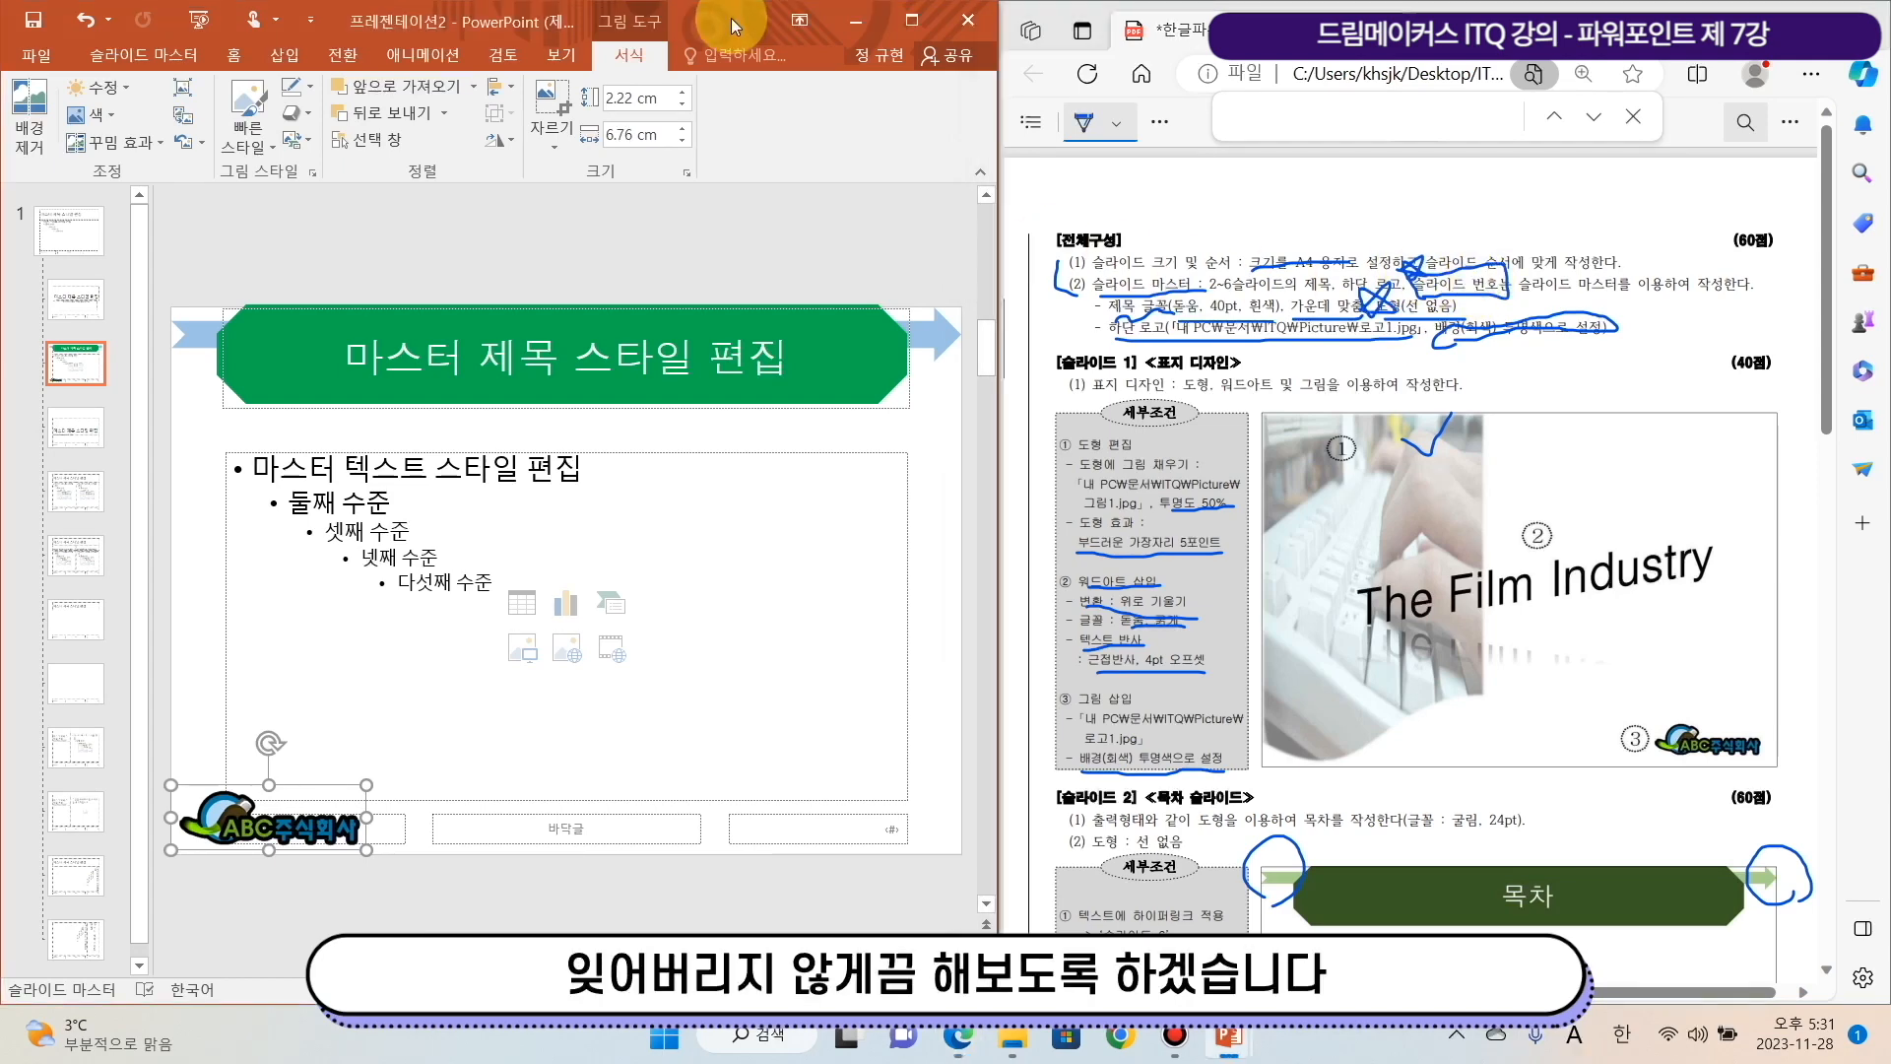
click(285, 56)
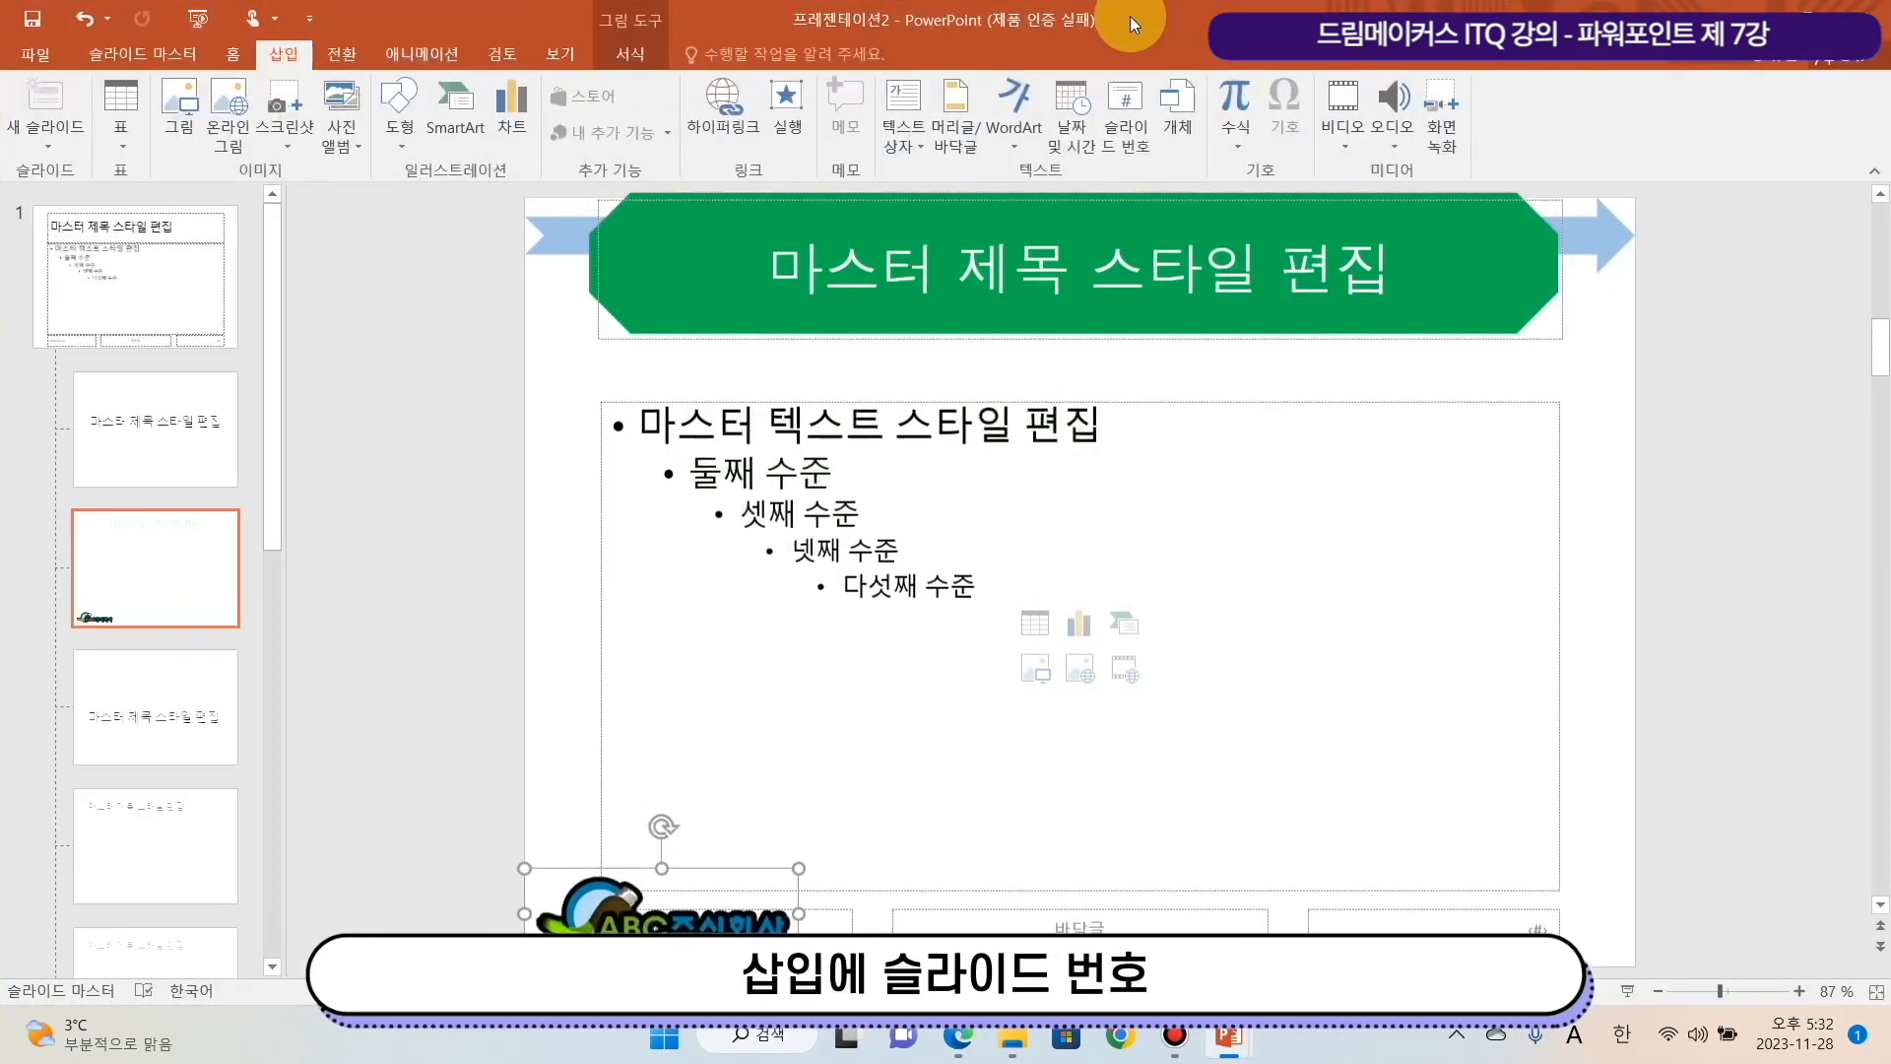
click(1107, 121)
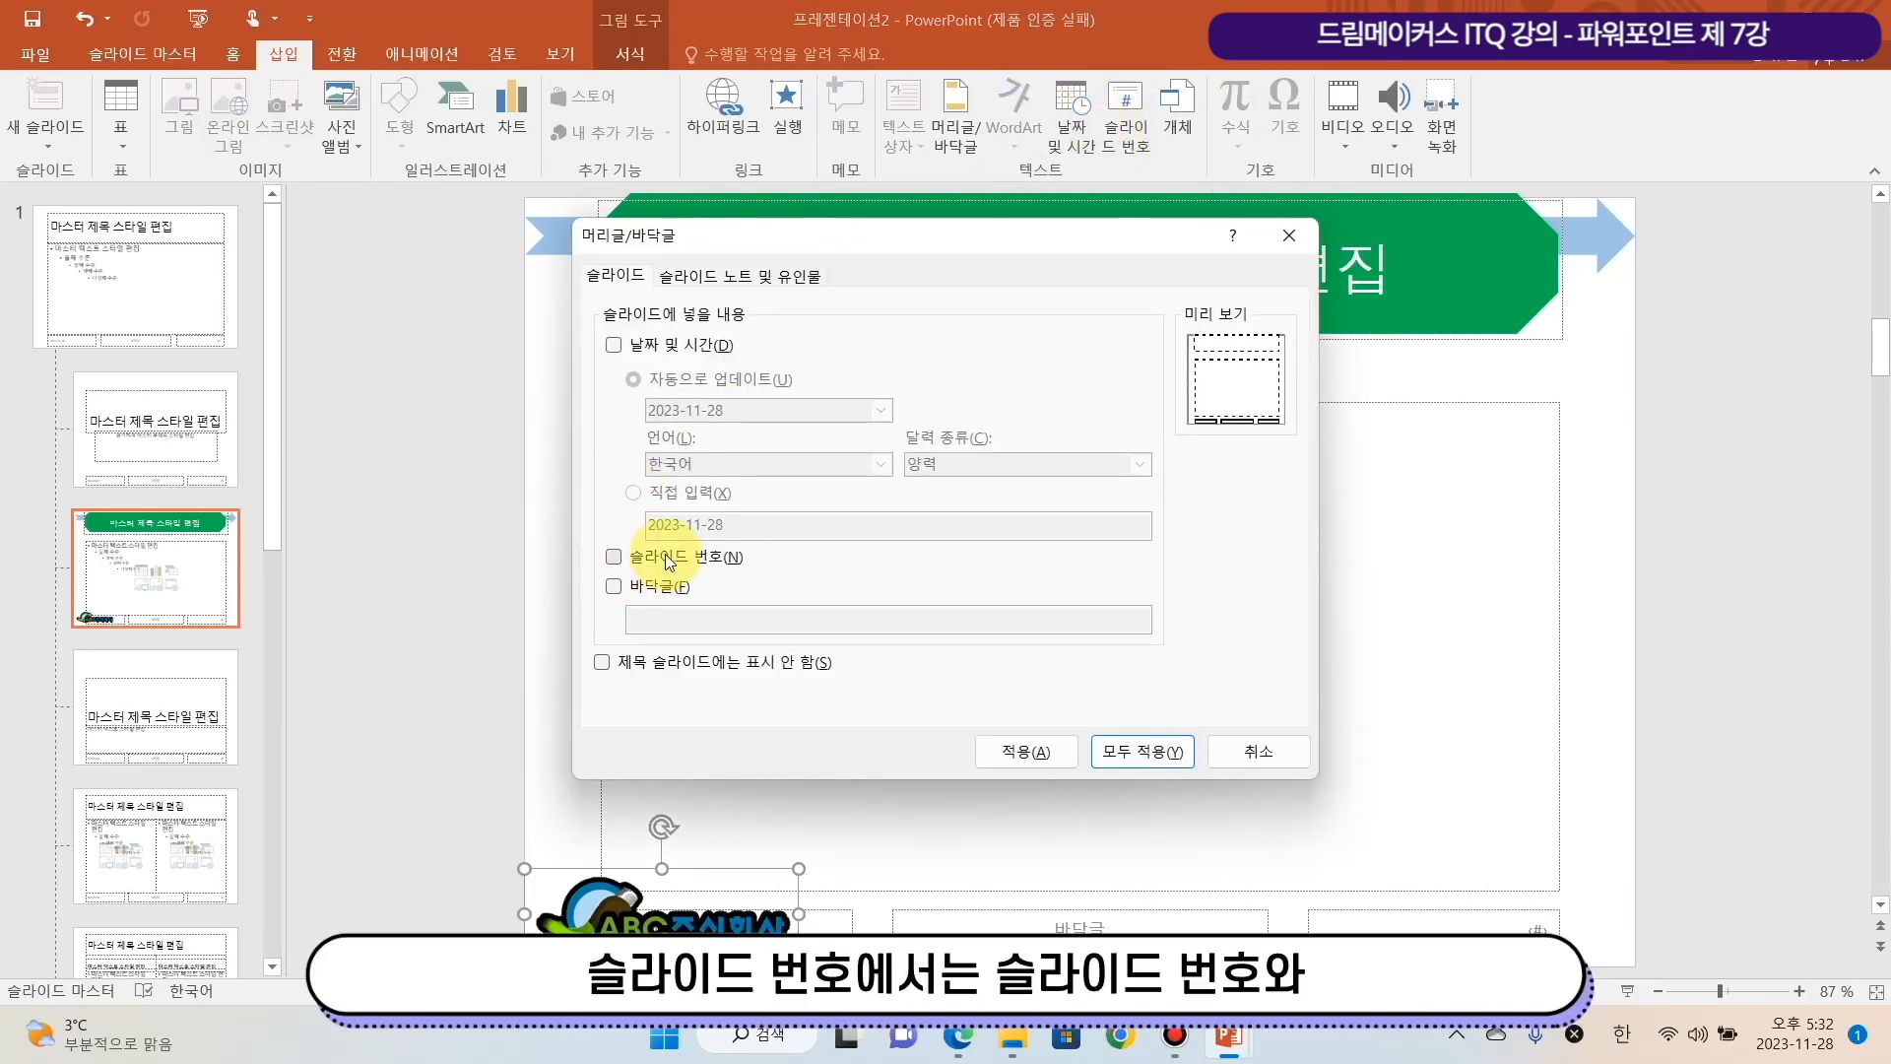
click(614, 554)
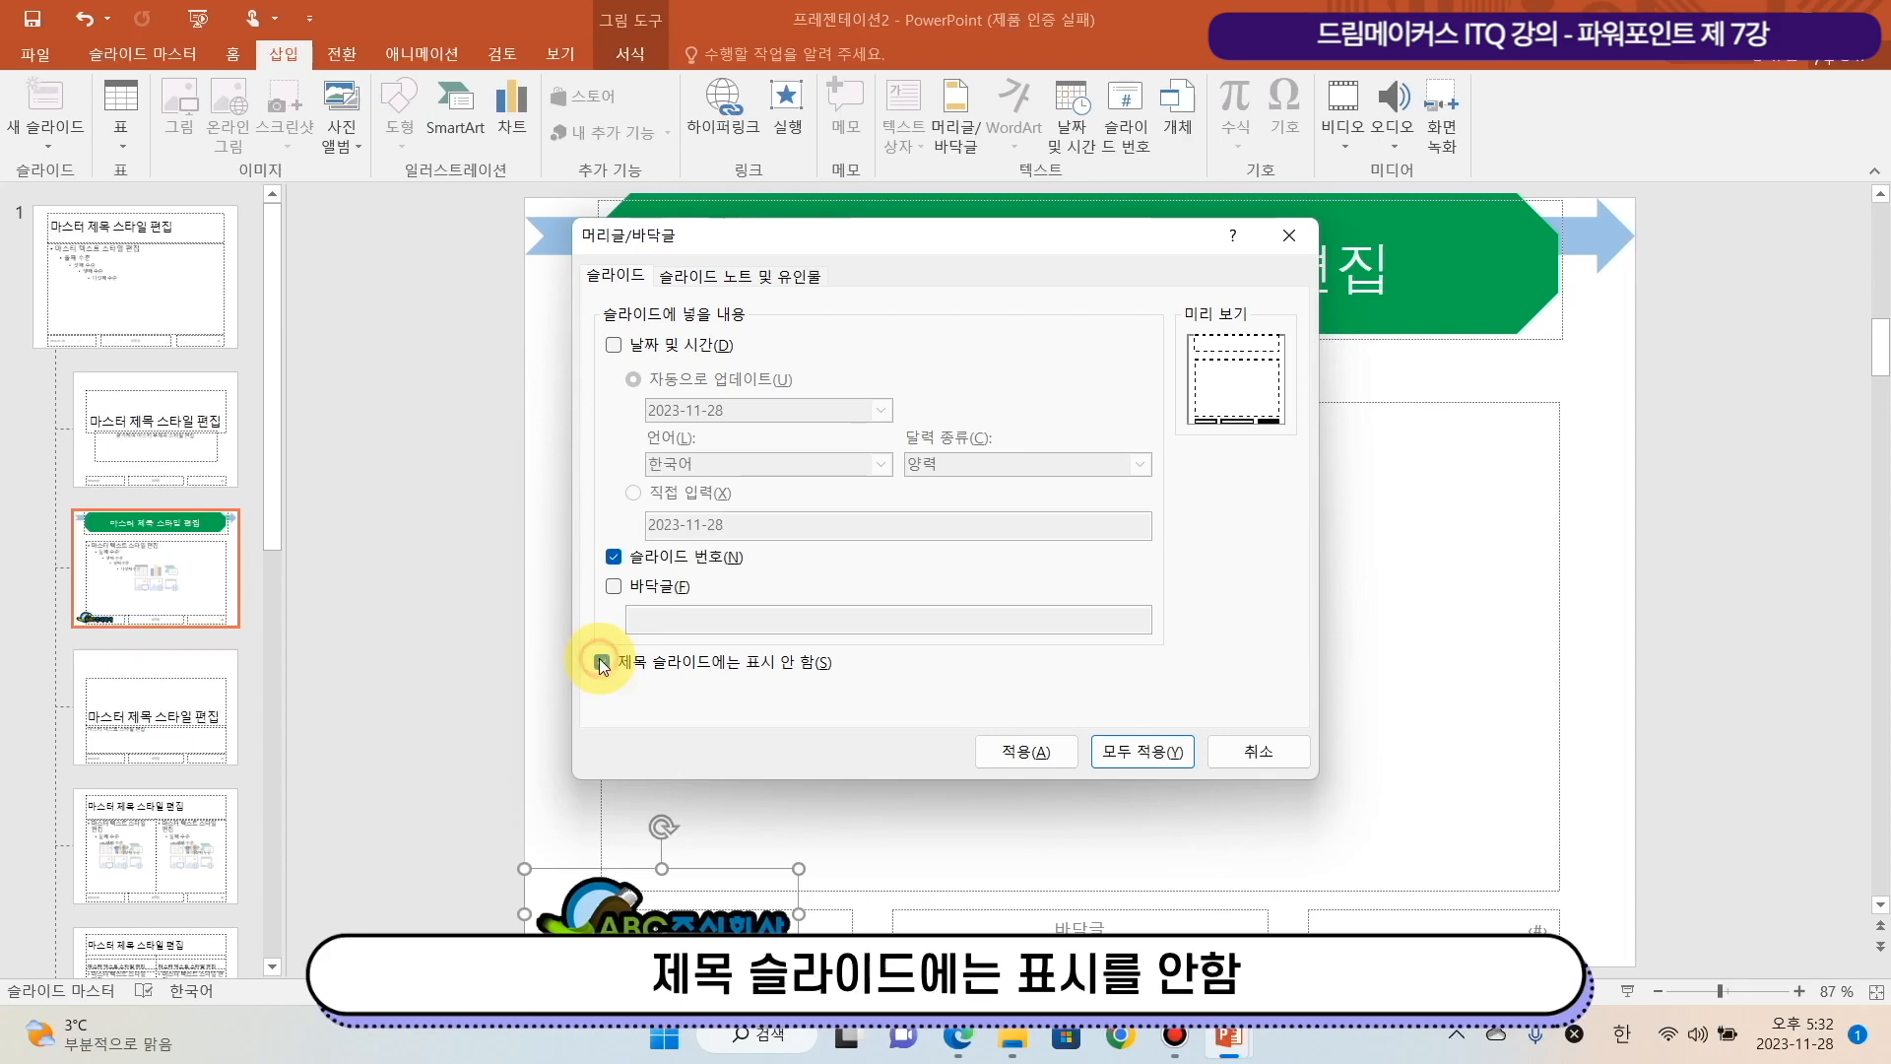
click(1157, 748)
Restore the side-by-side arrangement with the exam PDF and switch the presentation from slide master to normal view
key(super+Left)
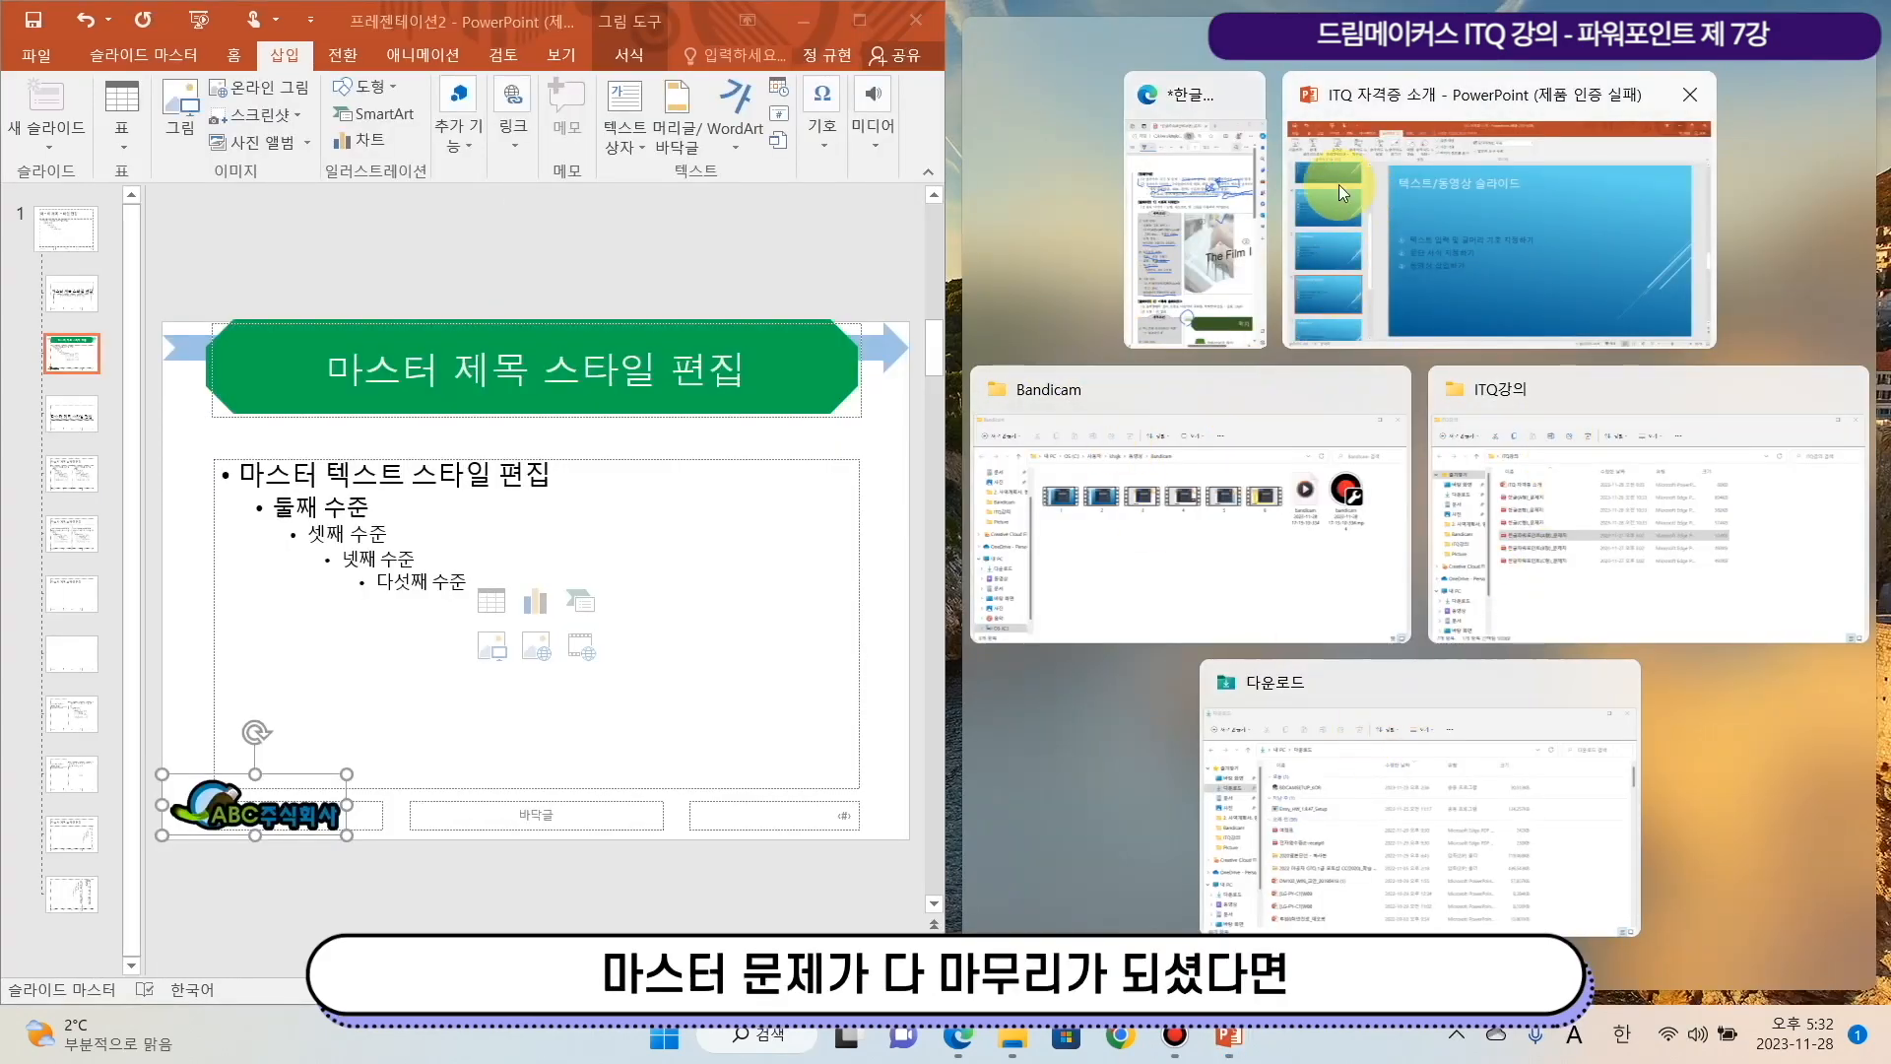
click(1202, 96)
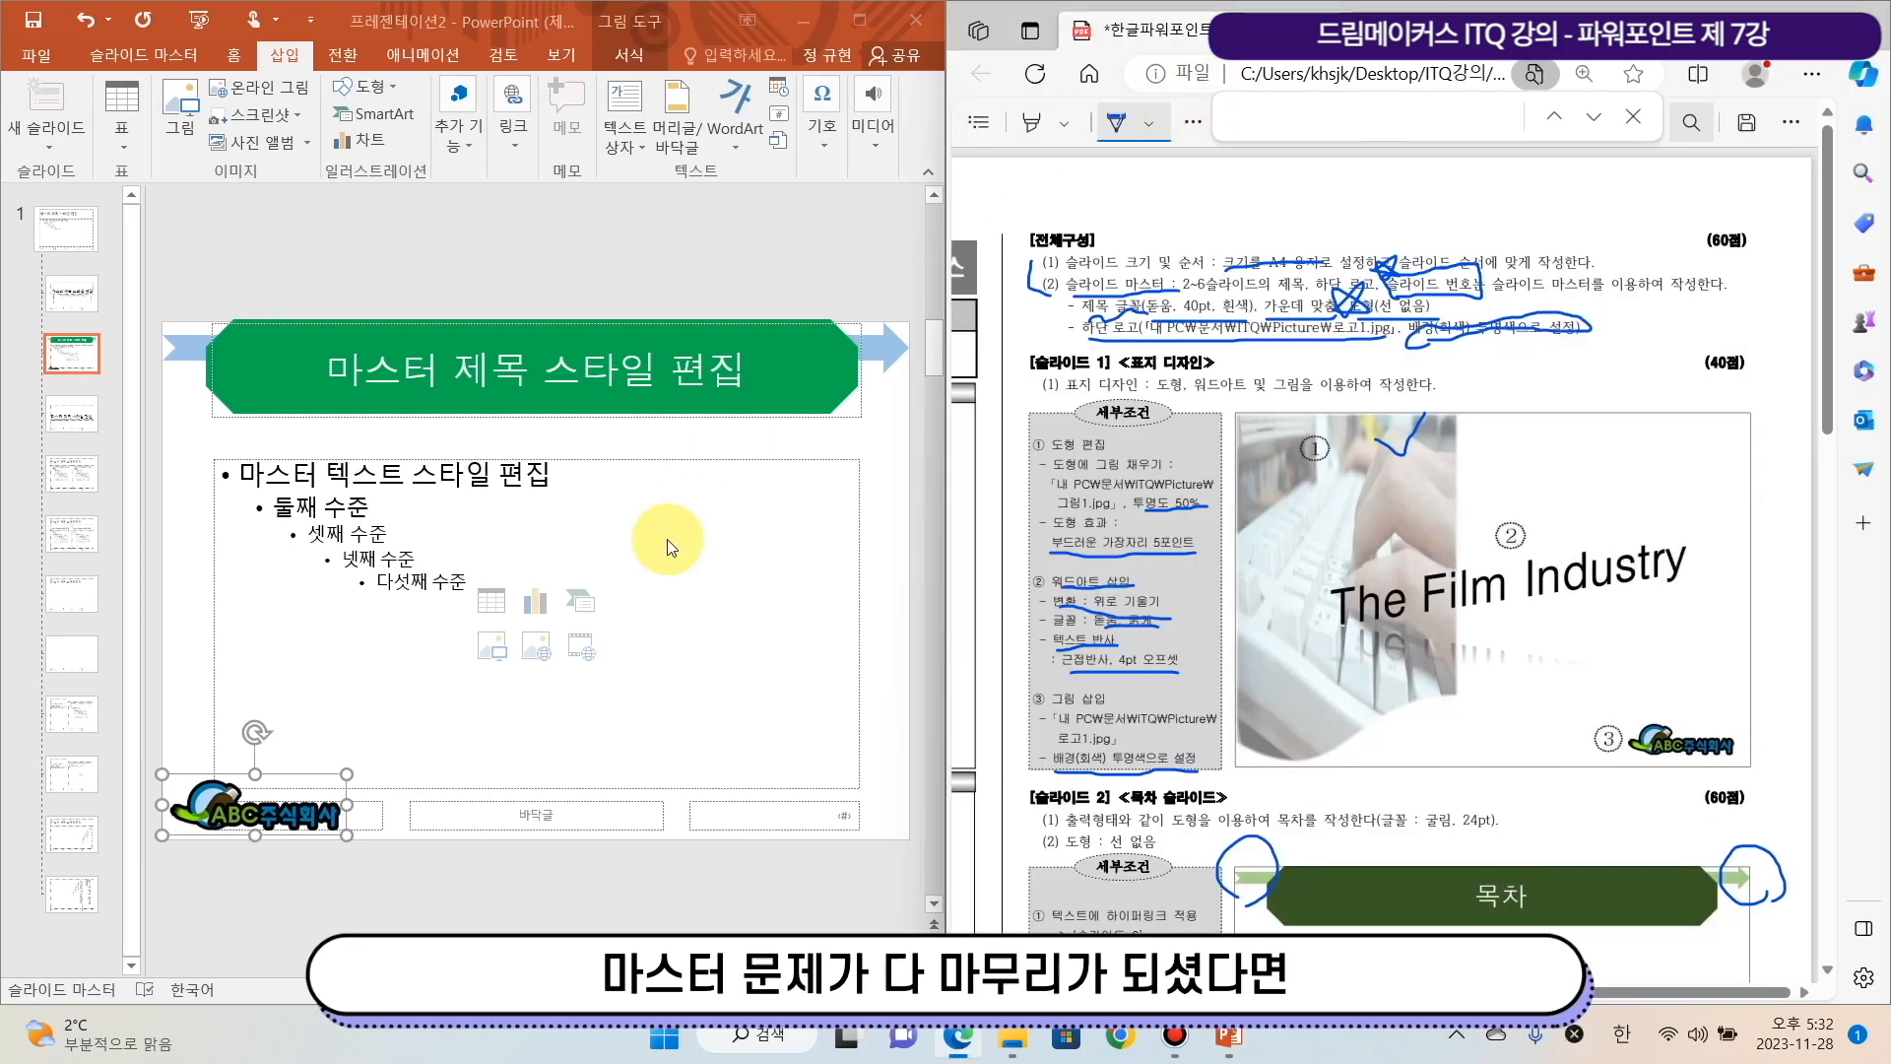
click(557, 59)
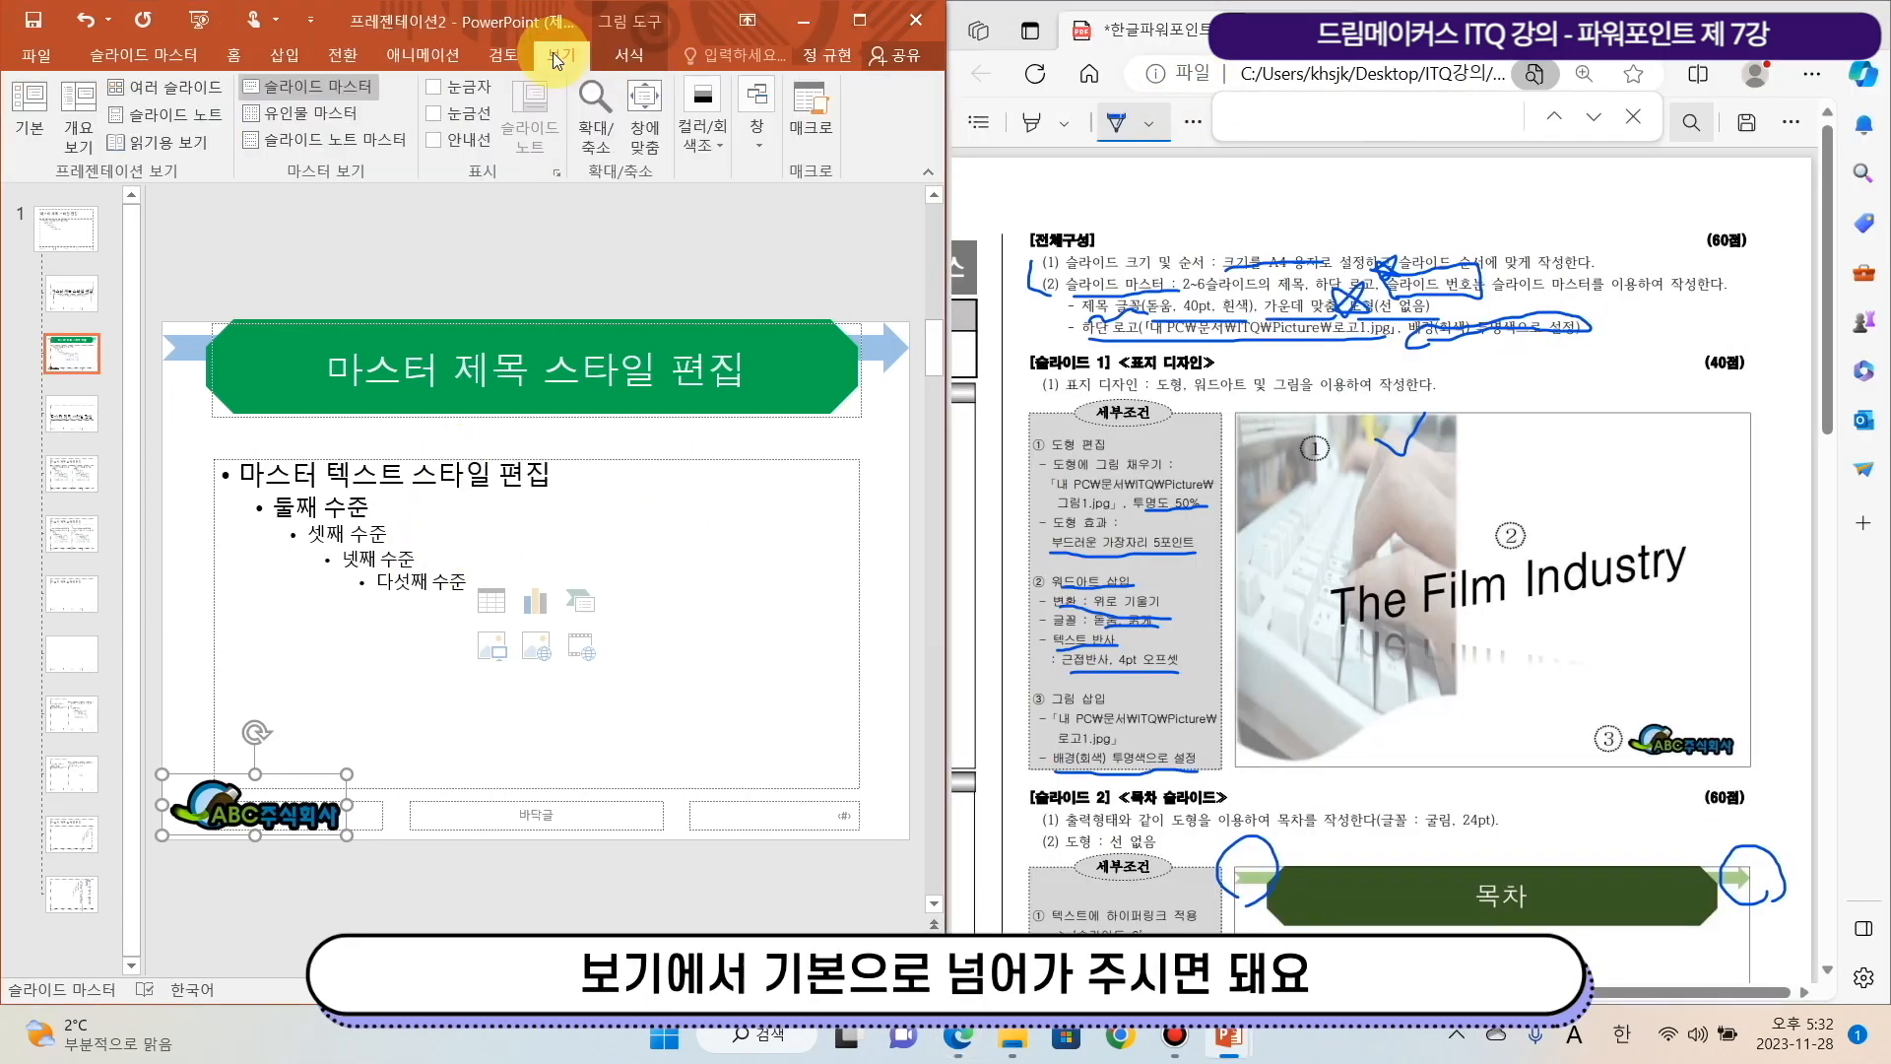
click(30, 106)
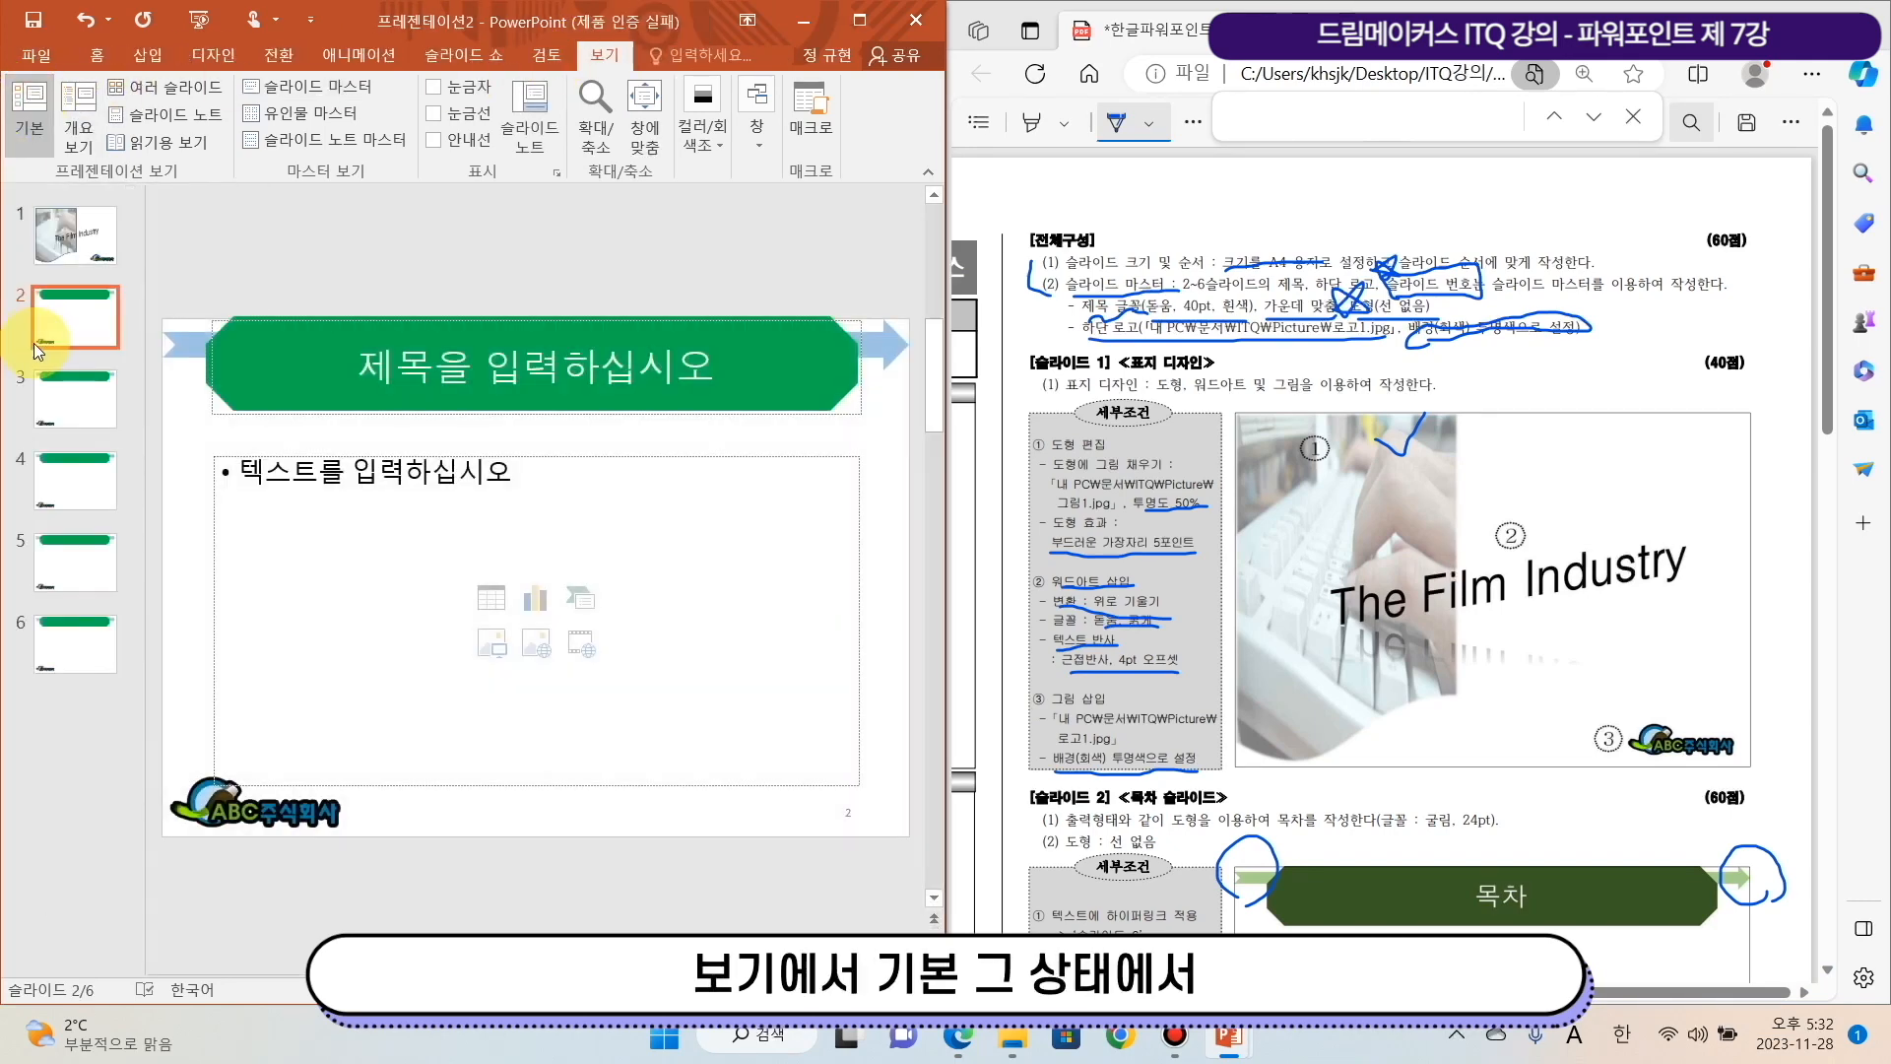
Check slides 2 to 6 for the master title shape, bottom logo and slide number against the exam PDF
scroll(1562, 785, down, 8)
scroll(1561, 758, up, 5)
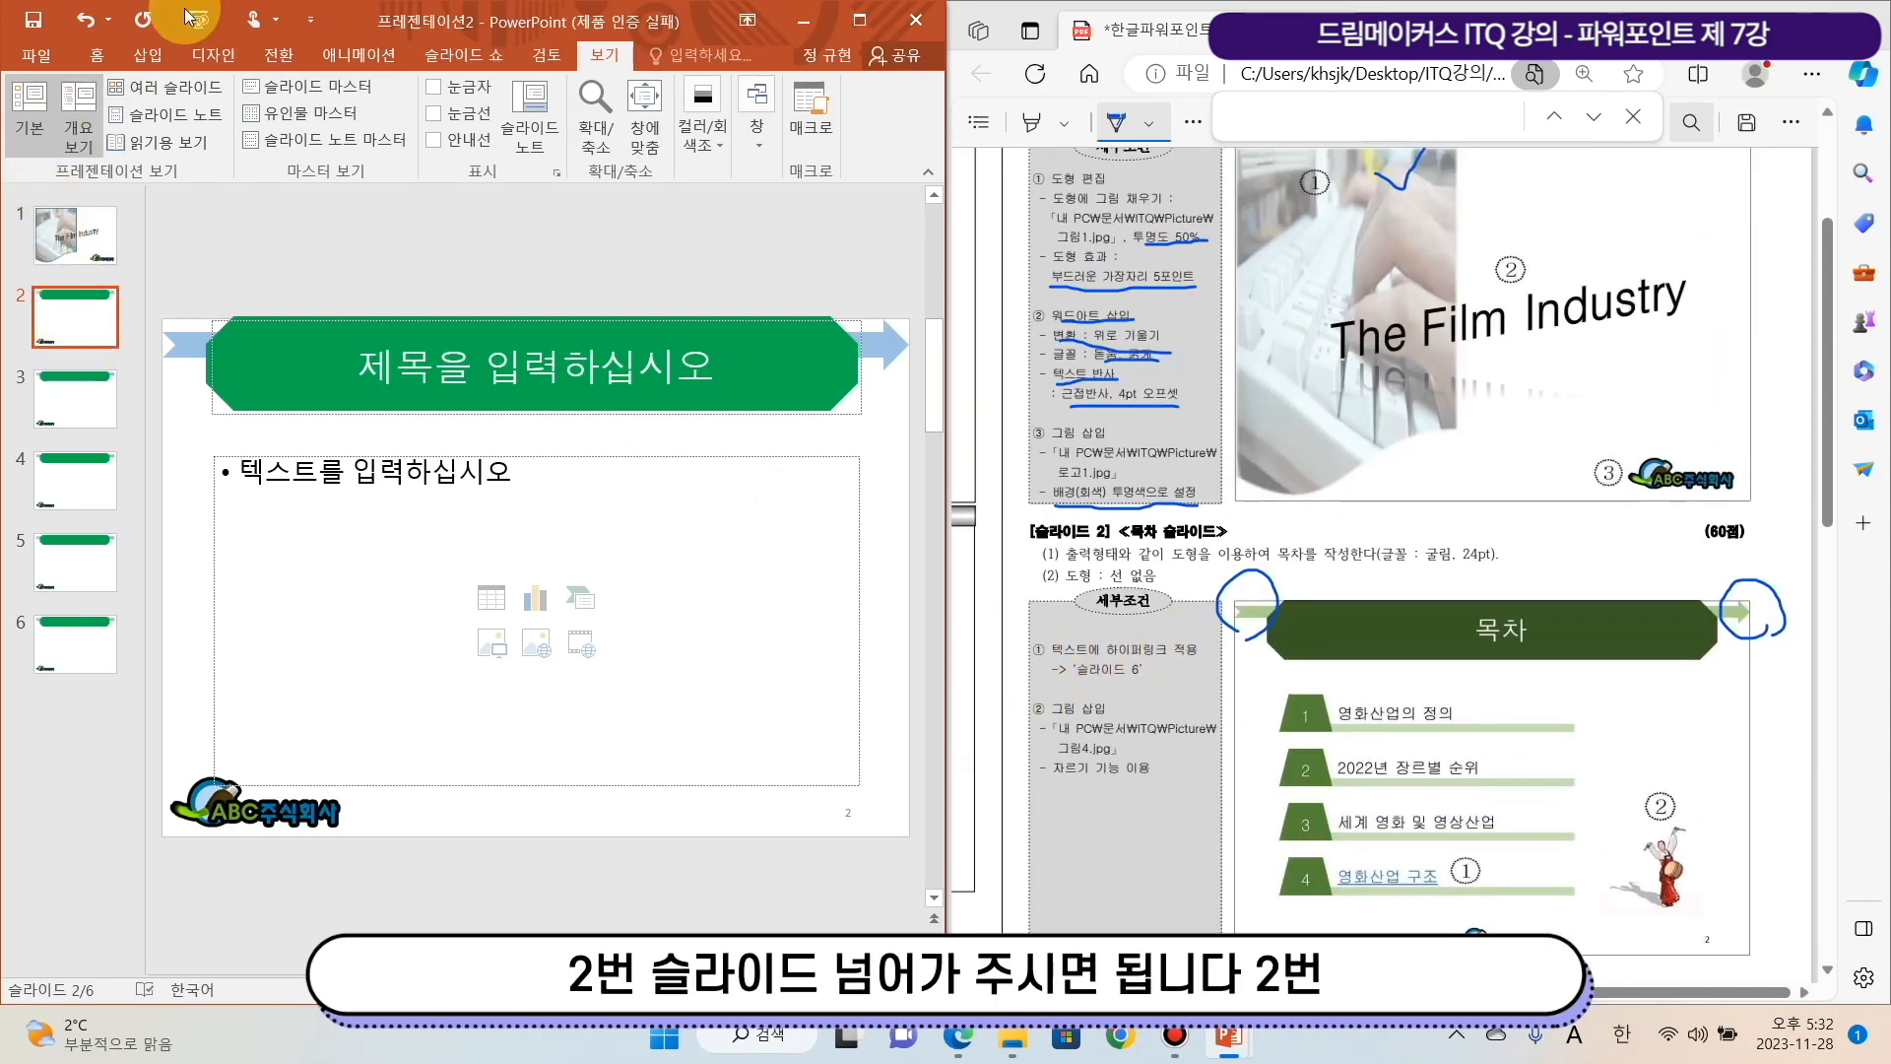
click(89, 658)
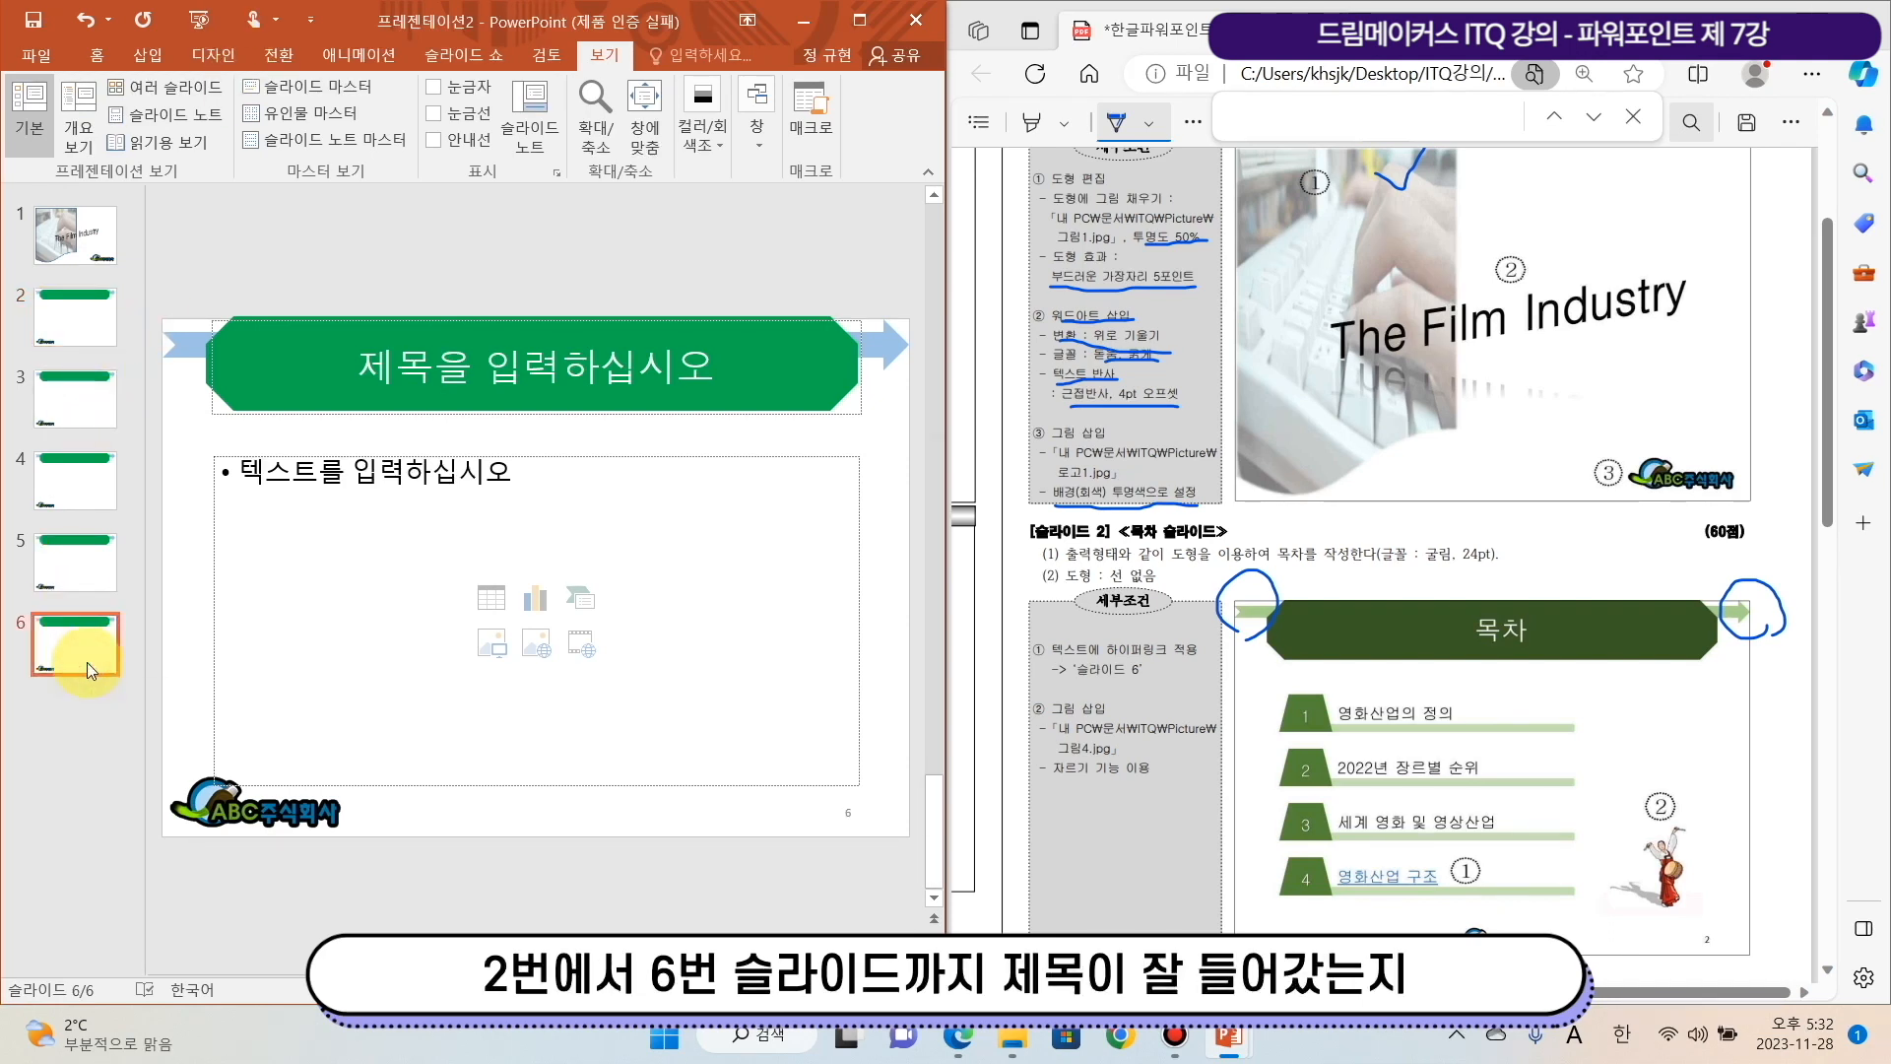
click(99, 313)
click(99, 404)
click(93, 481)
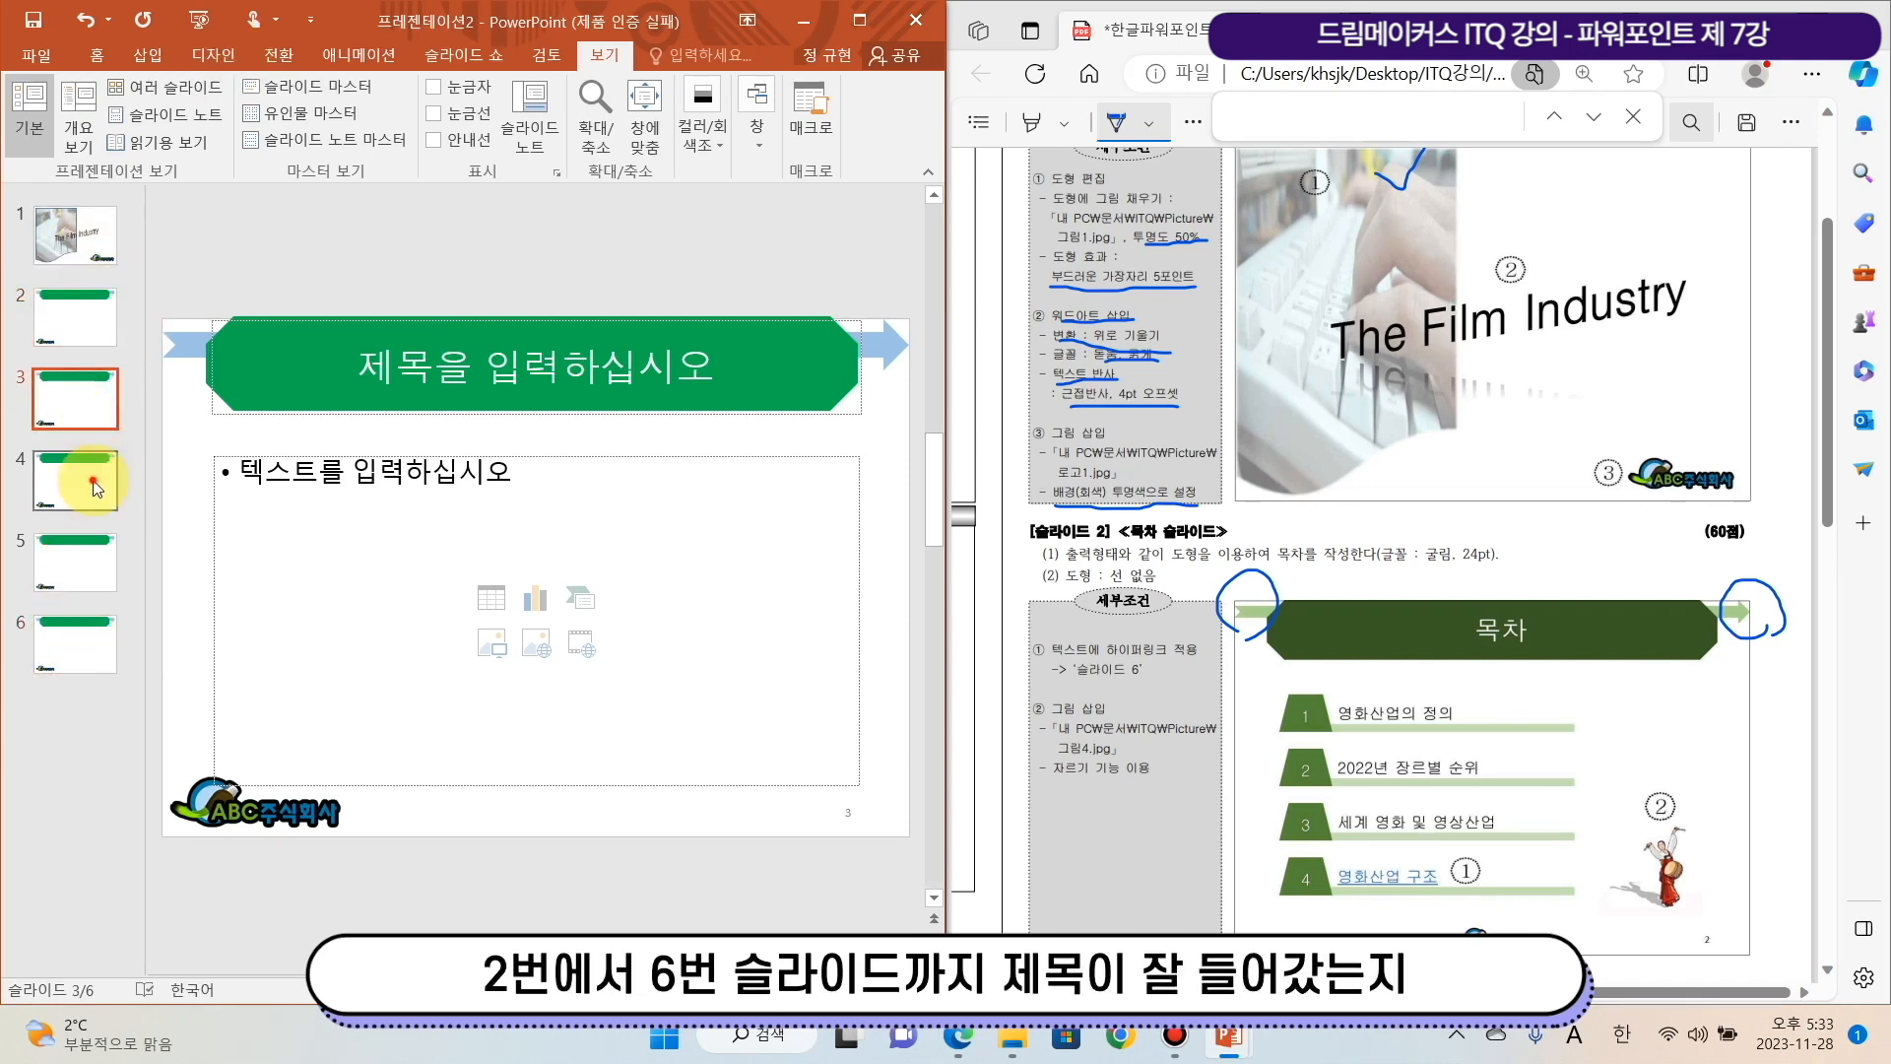
click(93, 561)
click(94, 662)
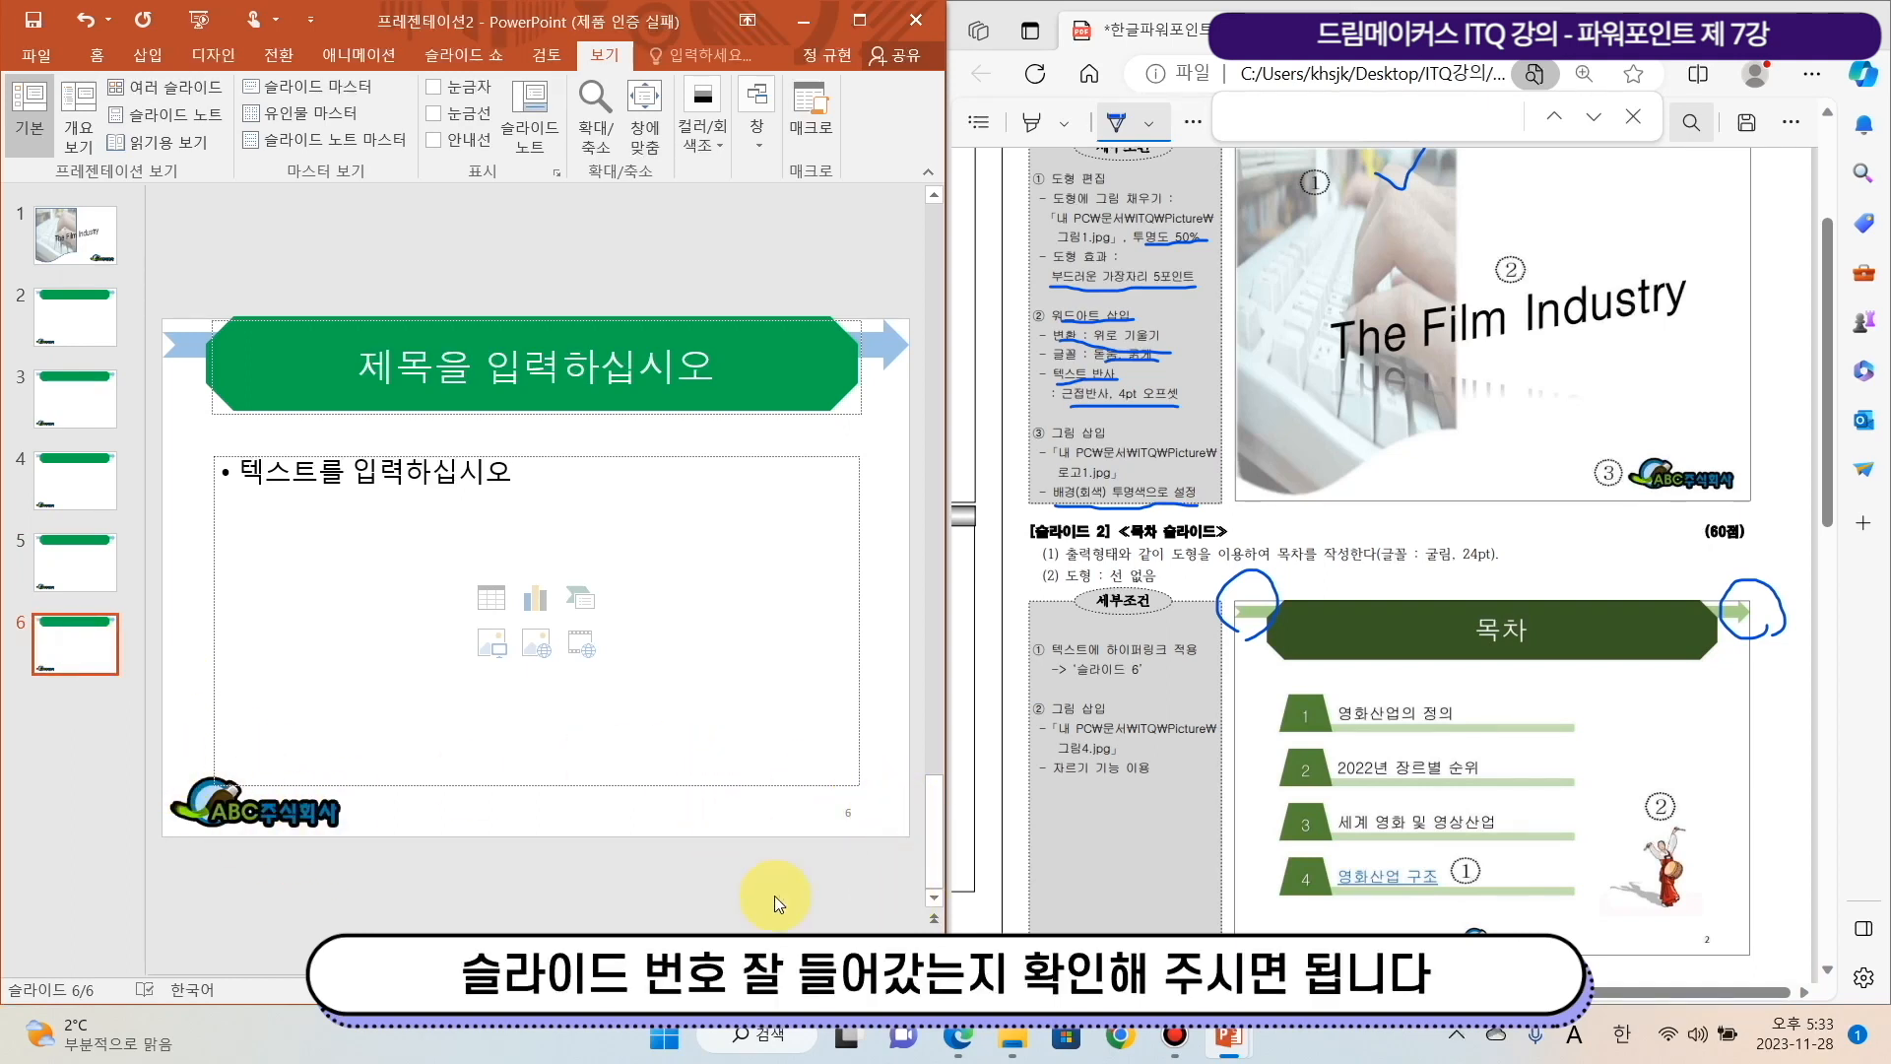
Title slide 2 목차 and delete its empty content placeholder
scroll(1467, 750, down, 3)
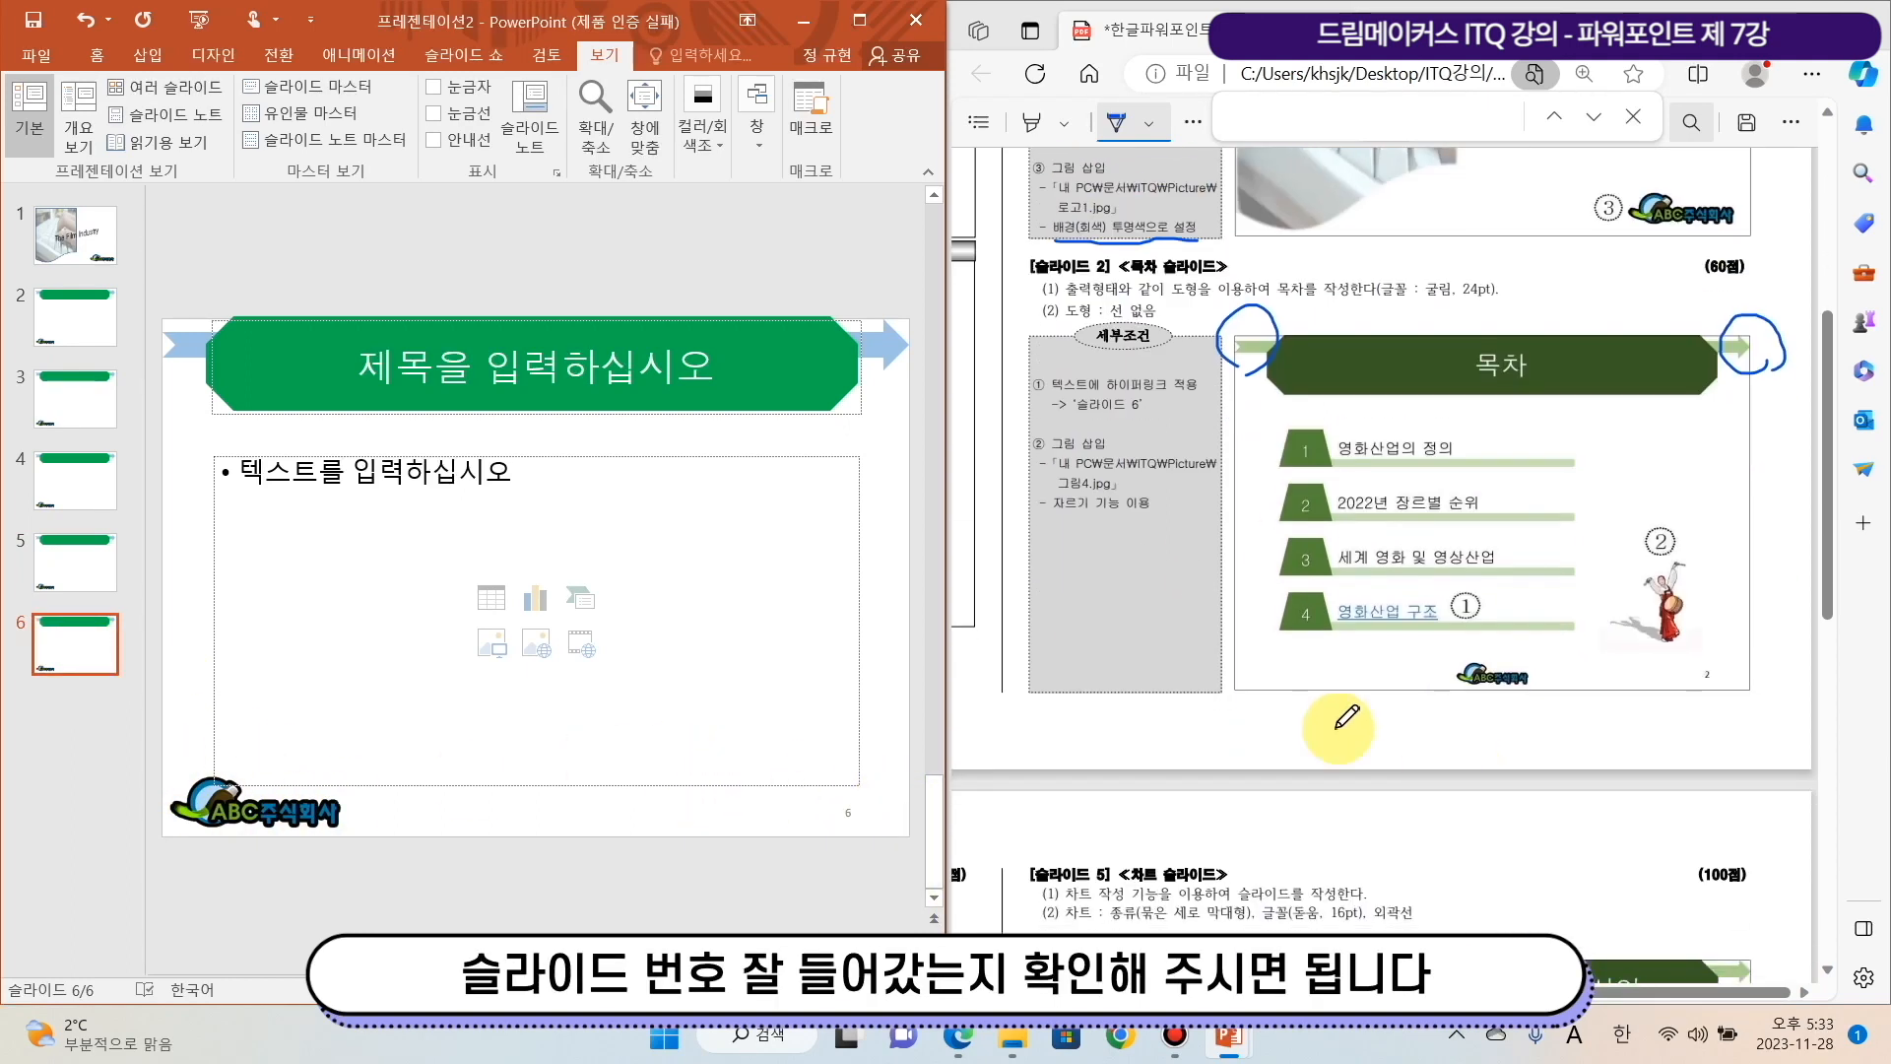
click(57, 321)
click(510, 380)
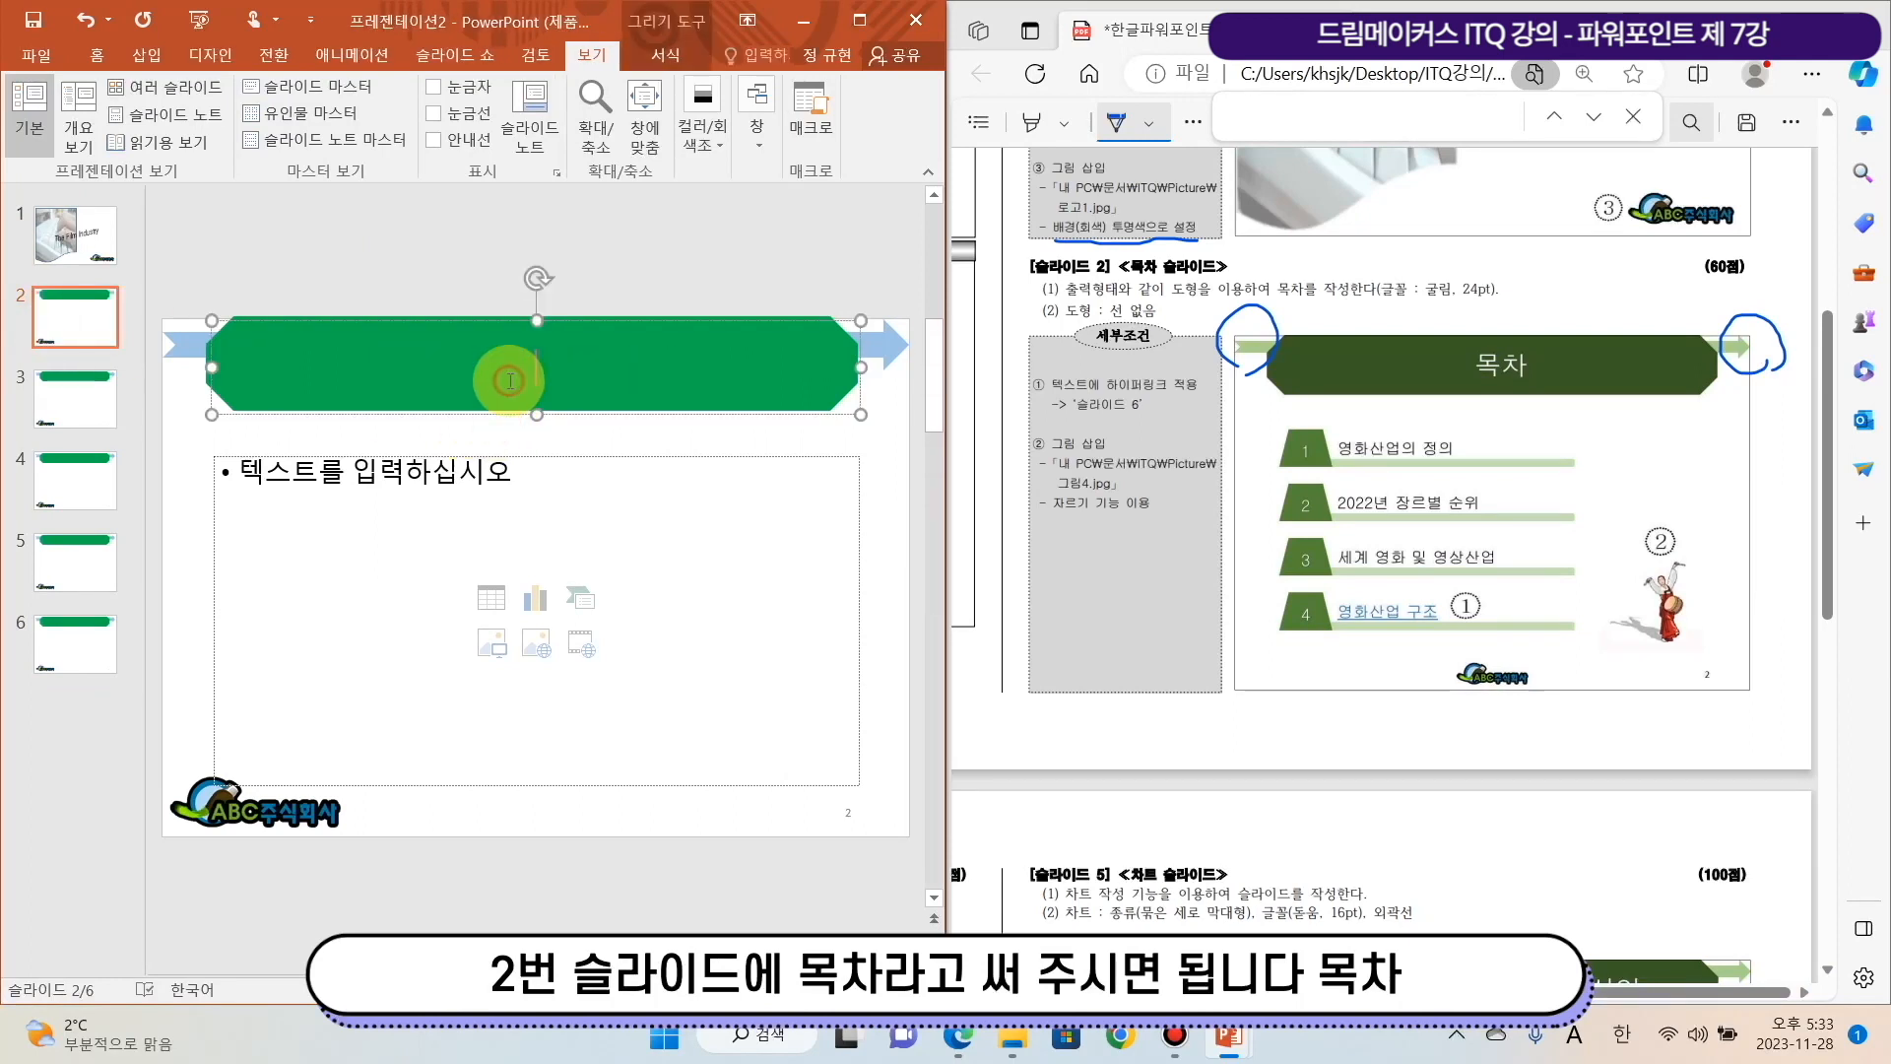
text(ahr)
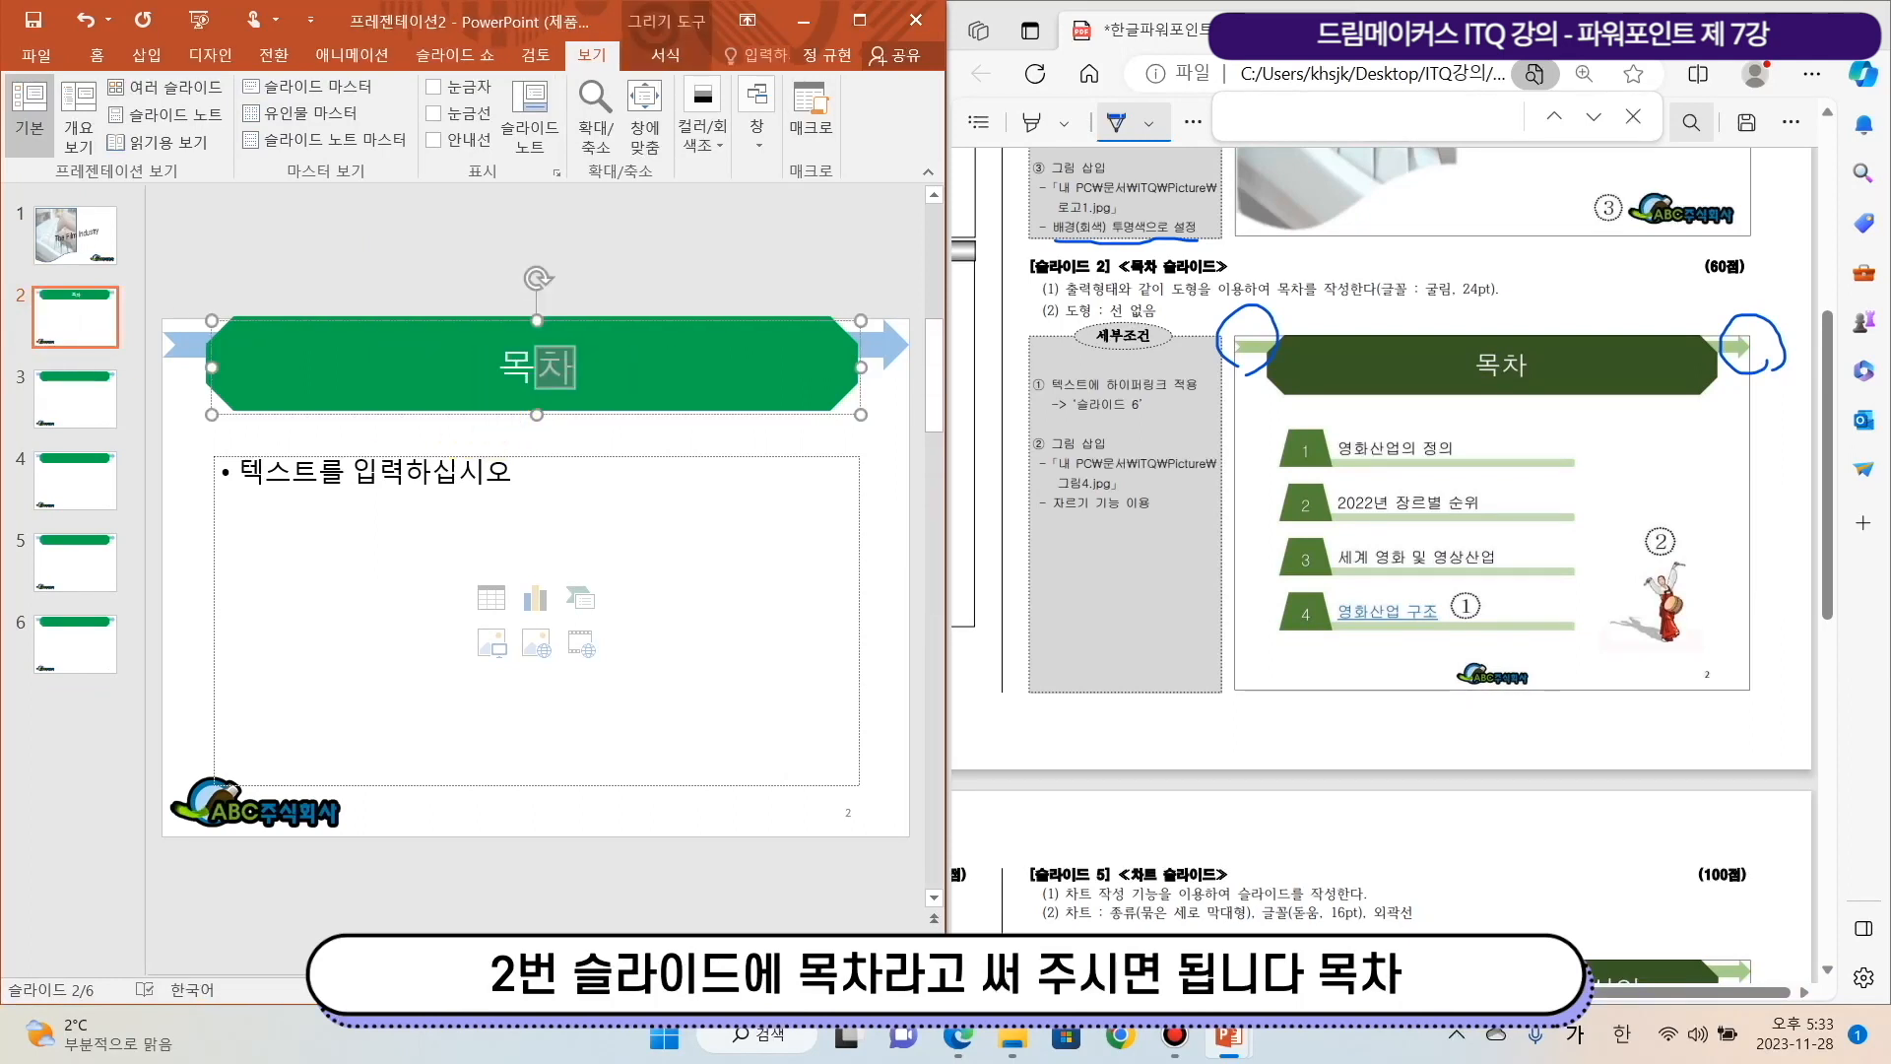
click(642, 456)
key(Delete)
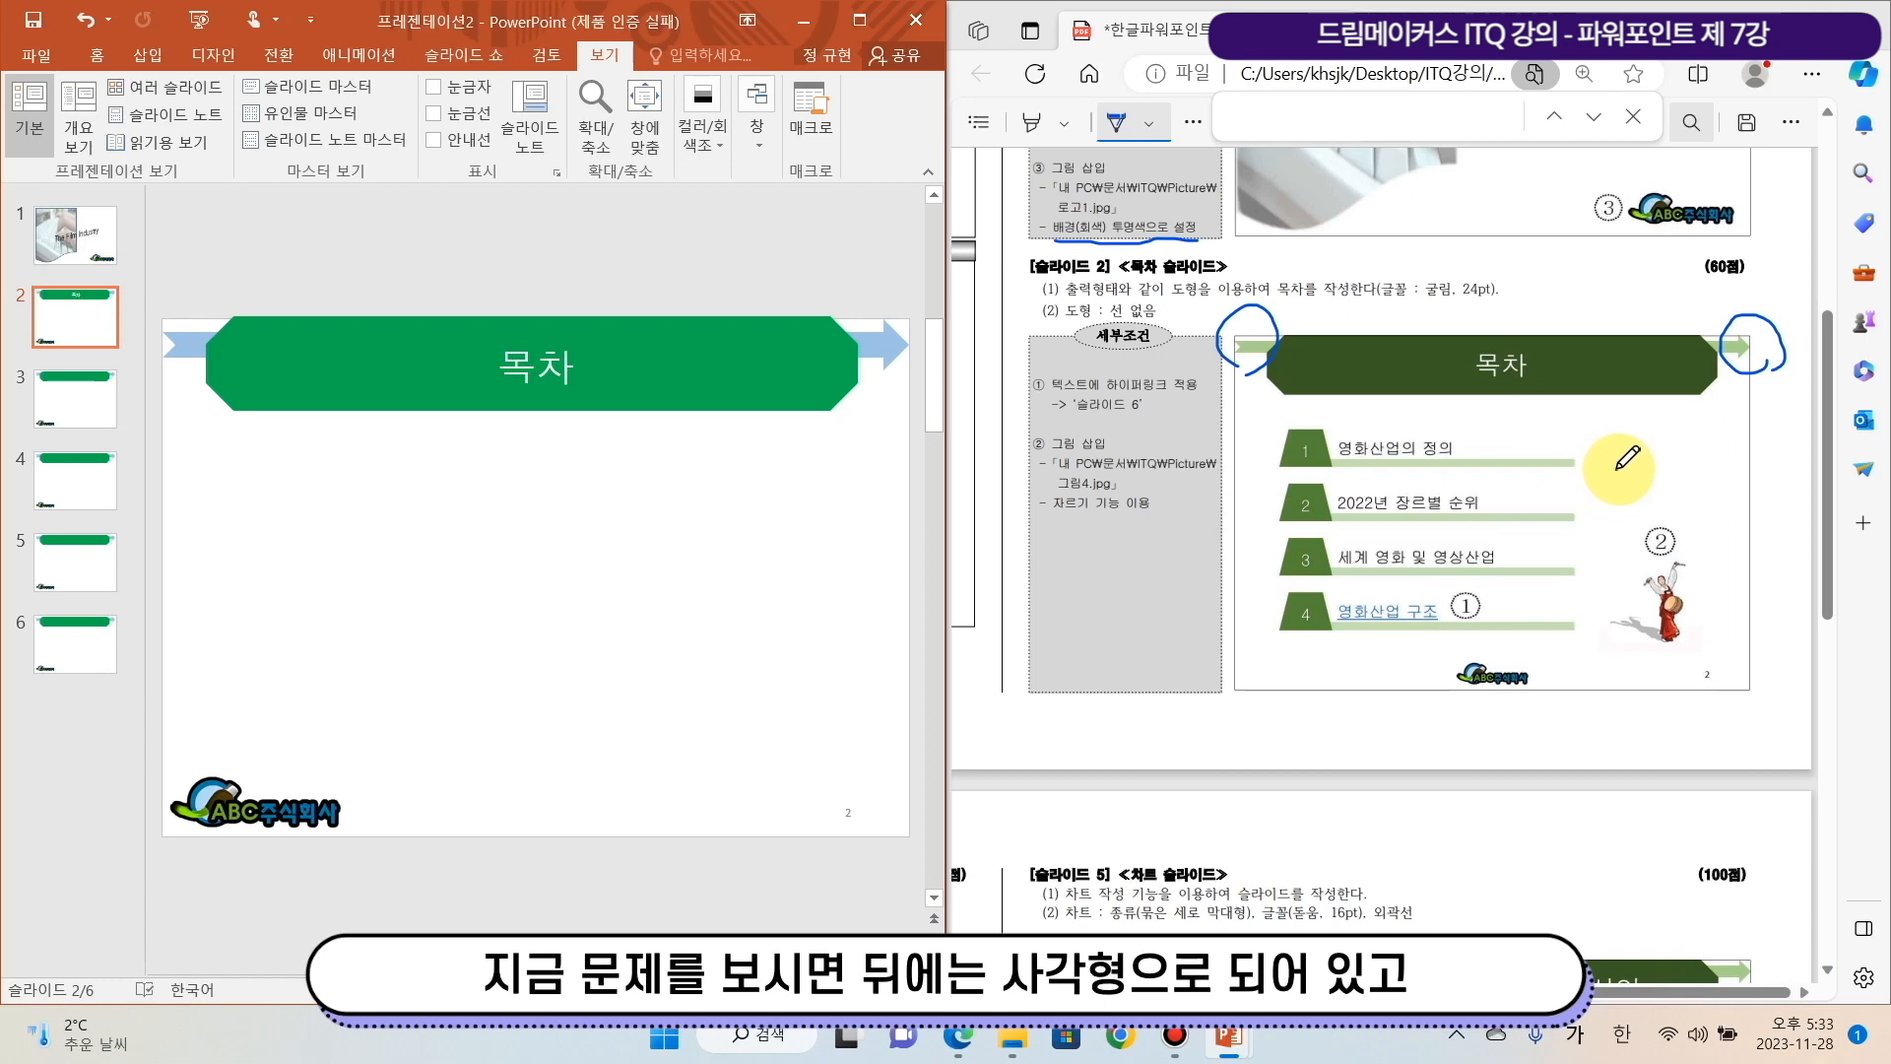
Draw a thin horizontal rectangle below the 목차 title on slide 2 and fill it with standard orange
scroll(1588, 509, up, 3)
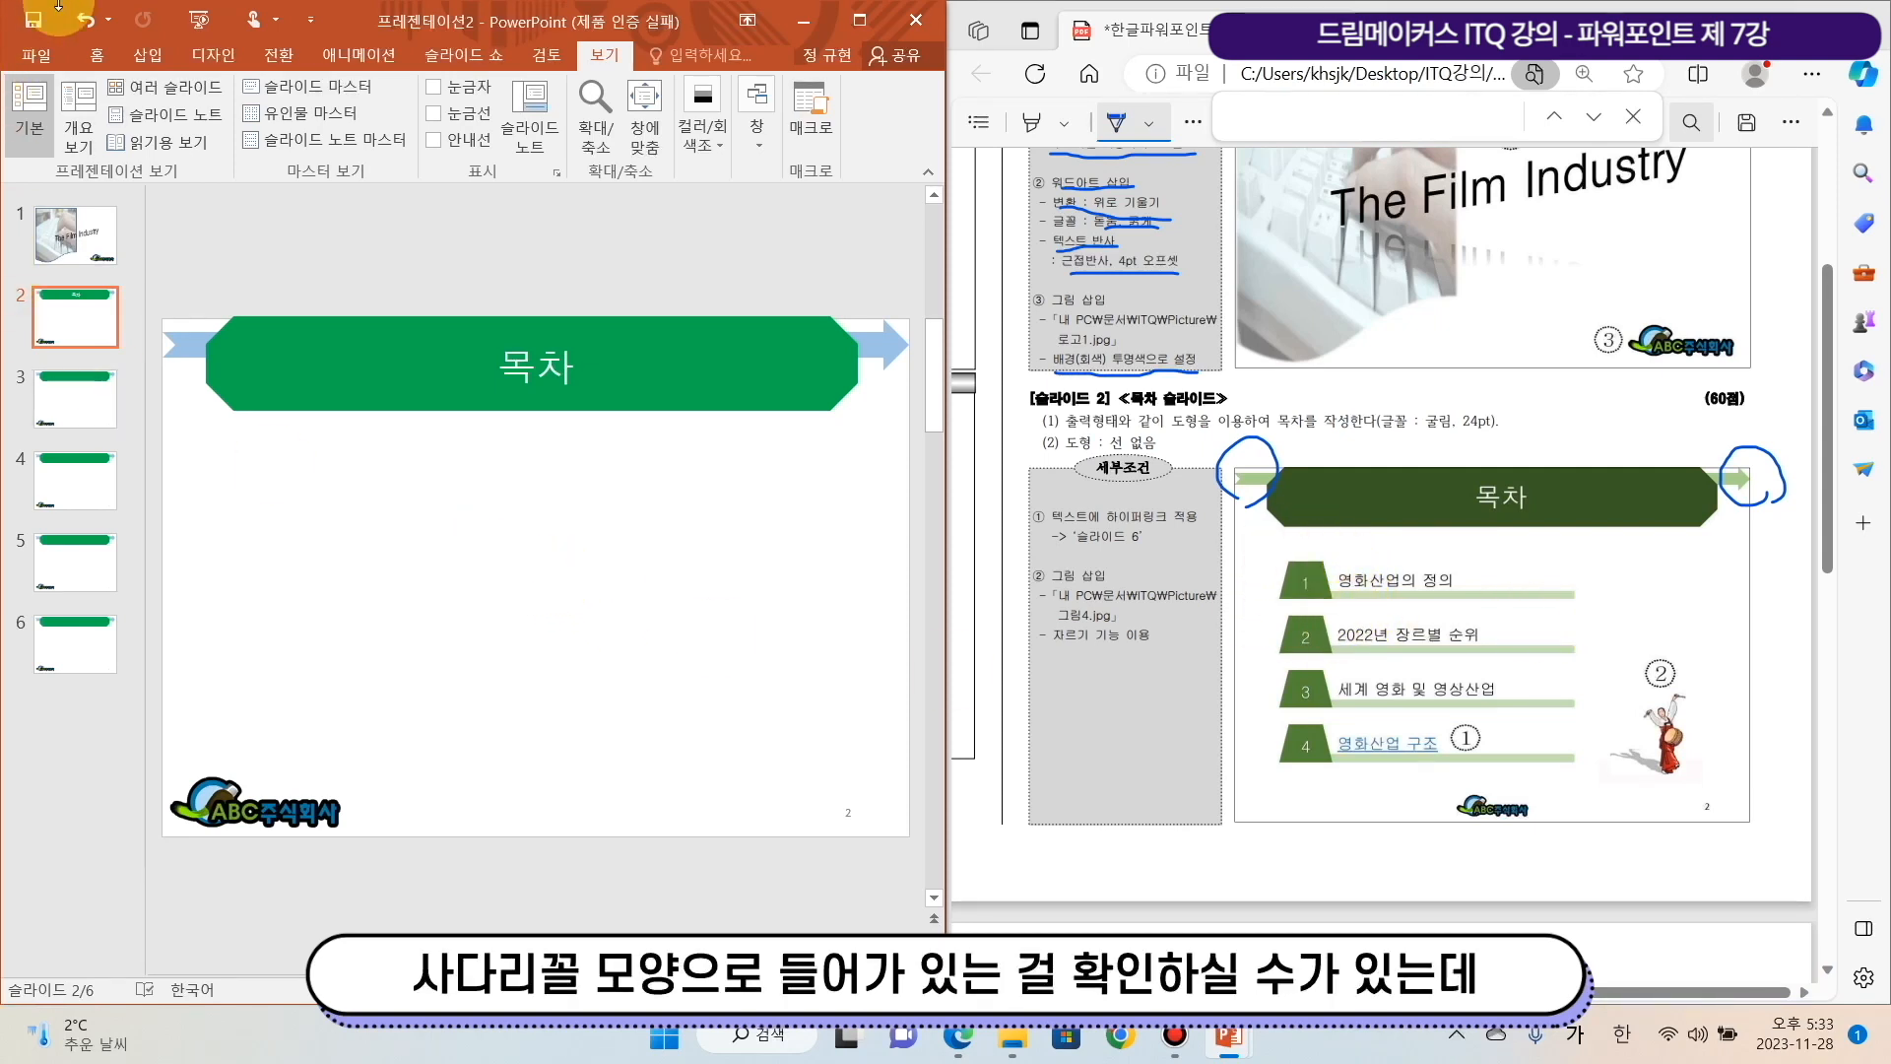
click(148, 55)
click(370, 86)
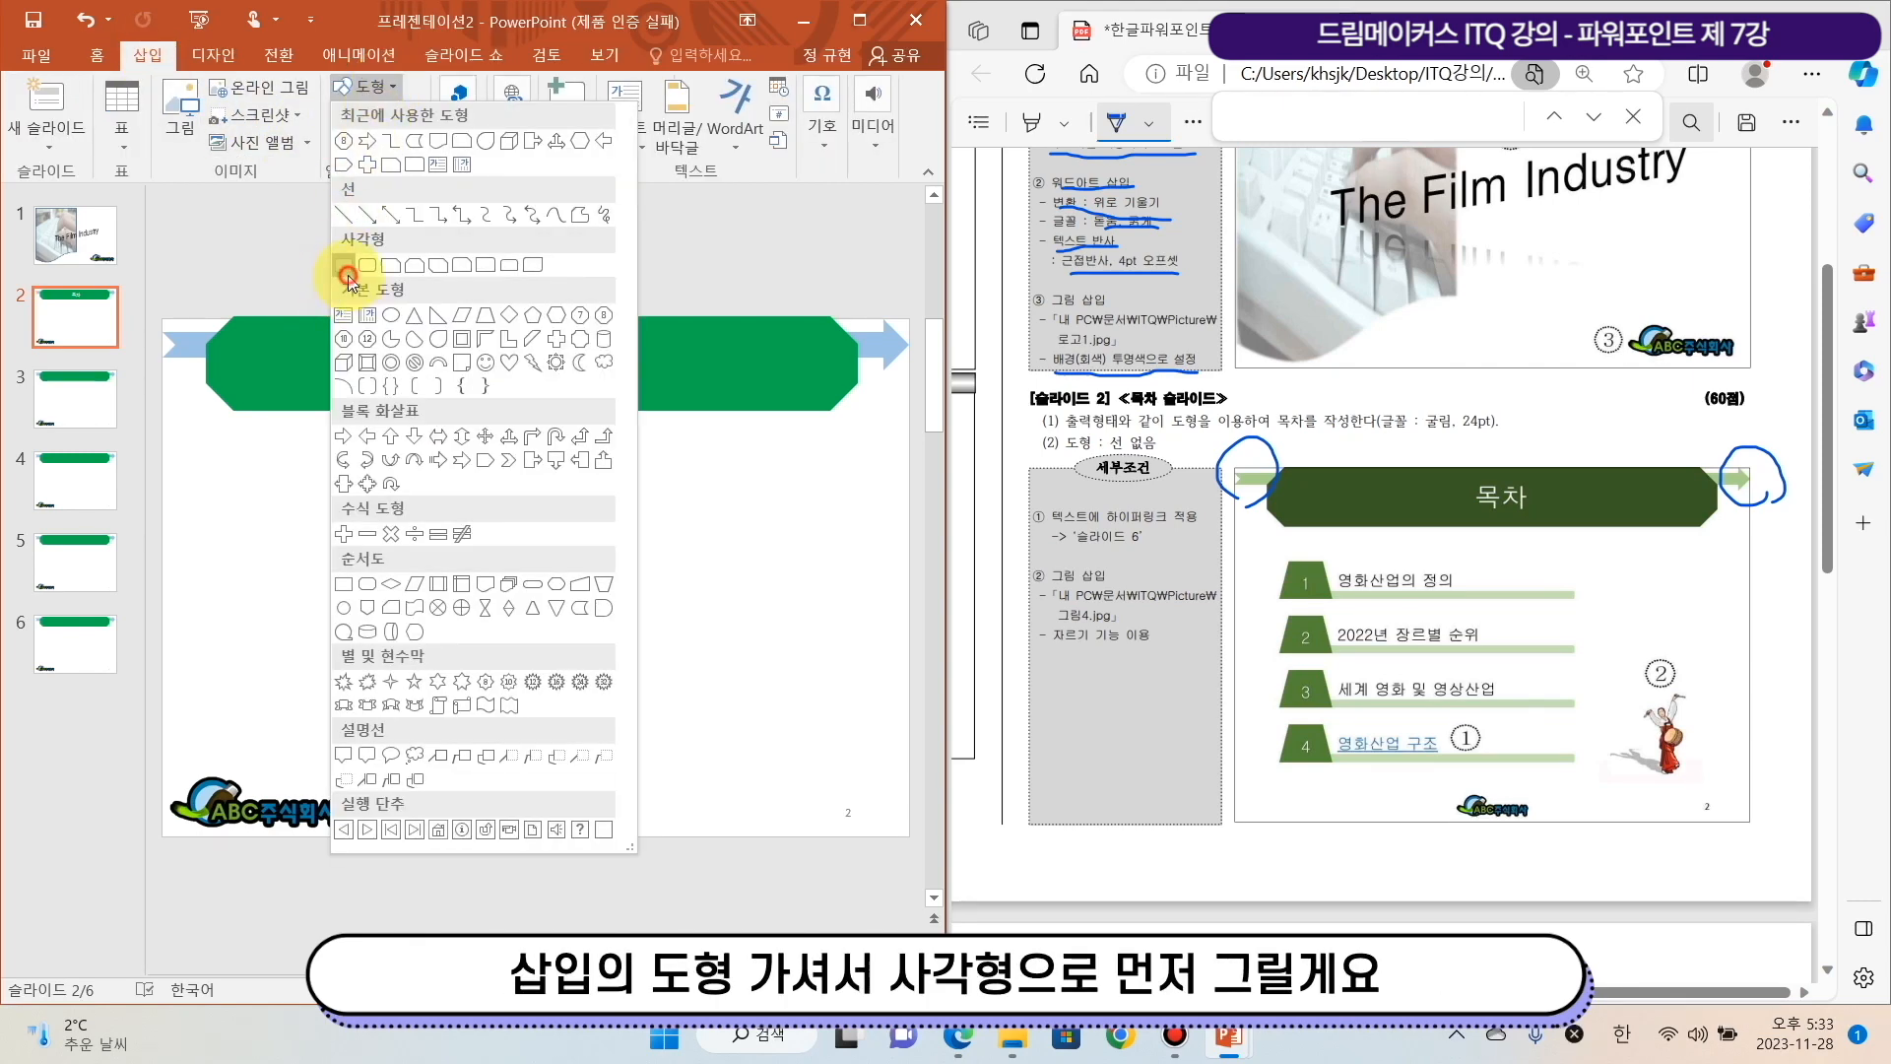
click(347, 274)
drag(385, 485, 794, 508)
click(394, 86)
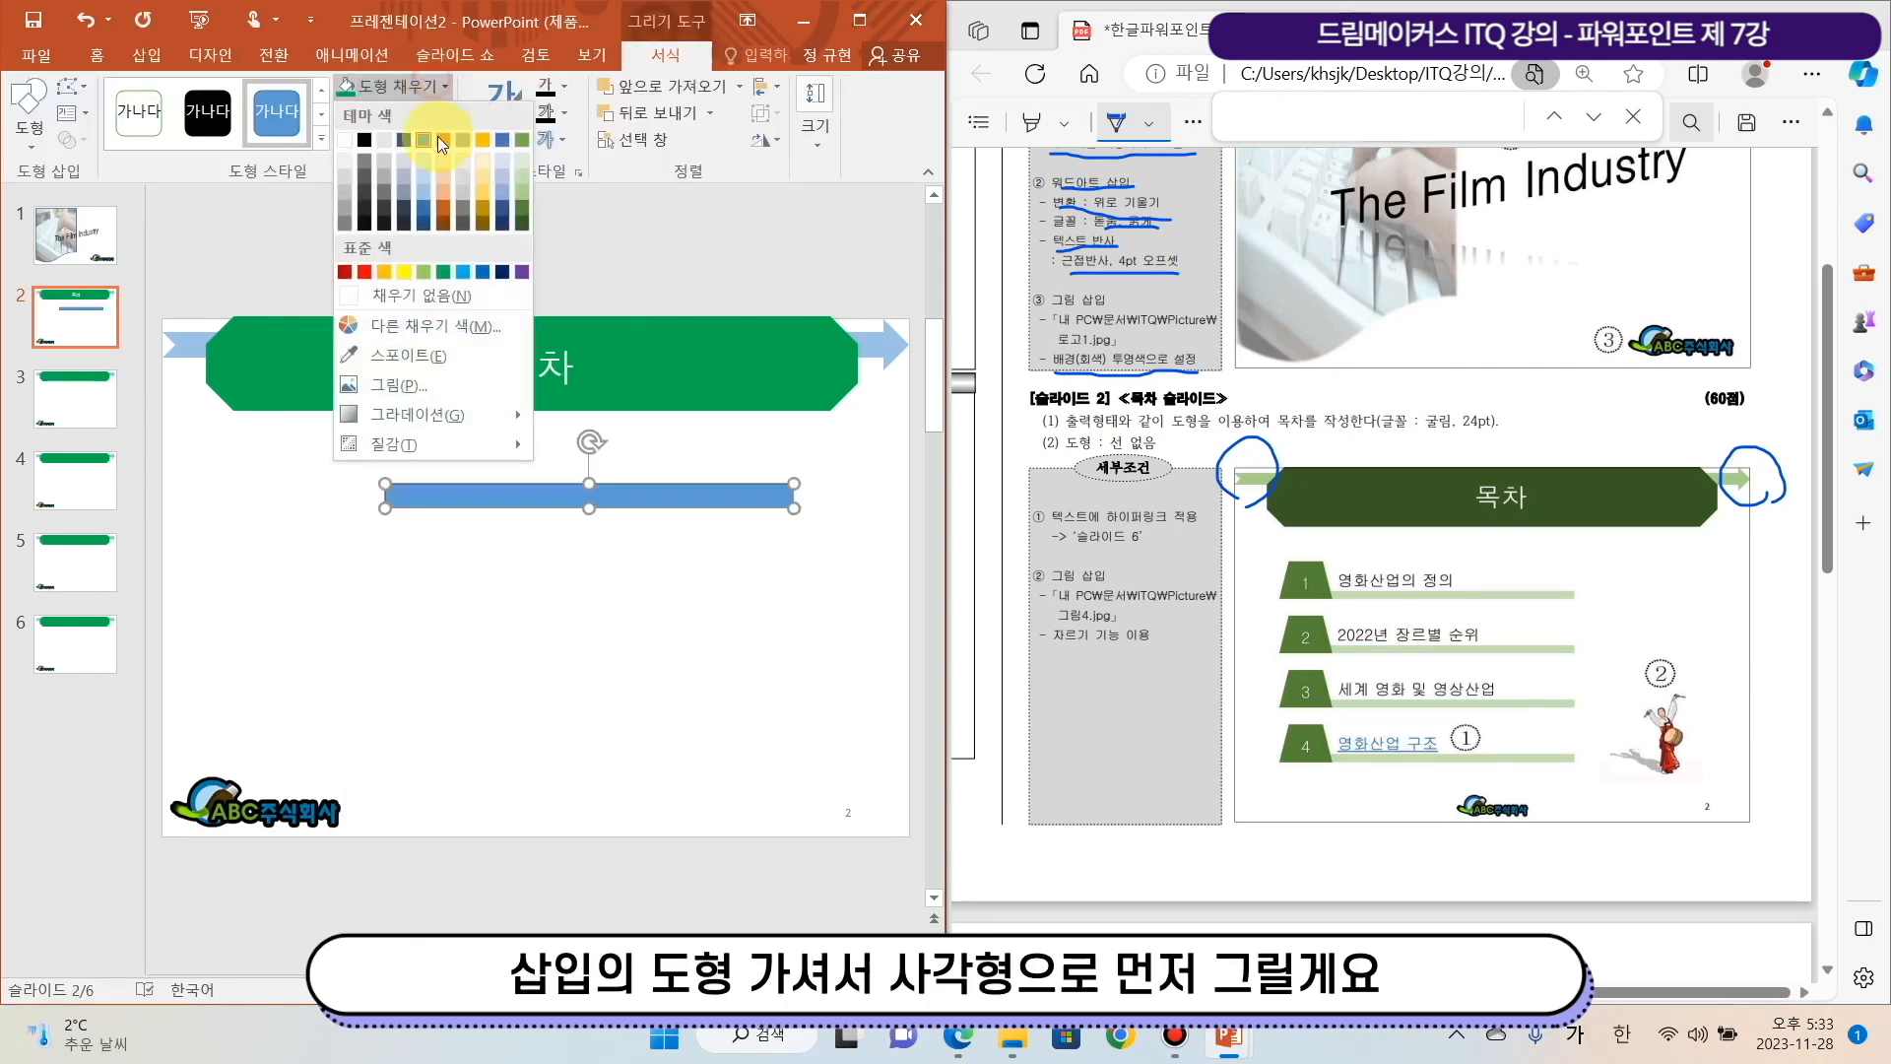
click(384, 272)
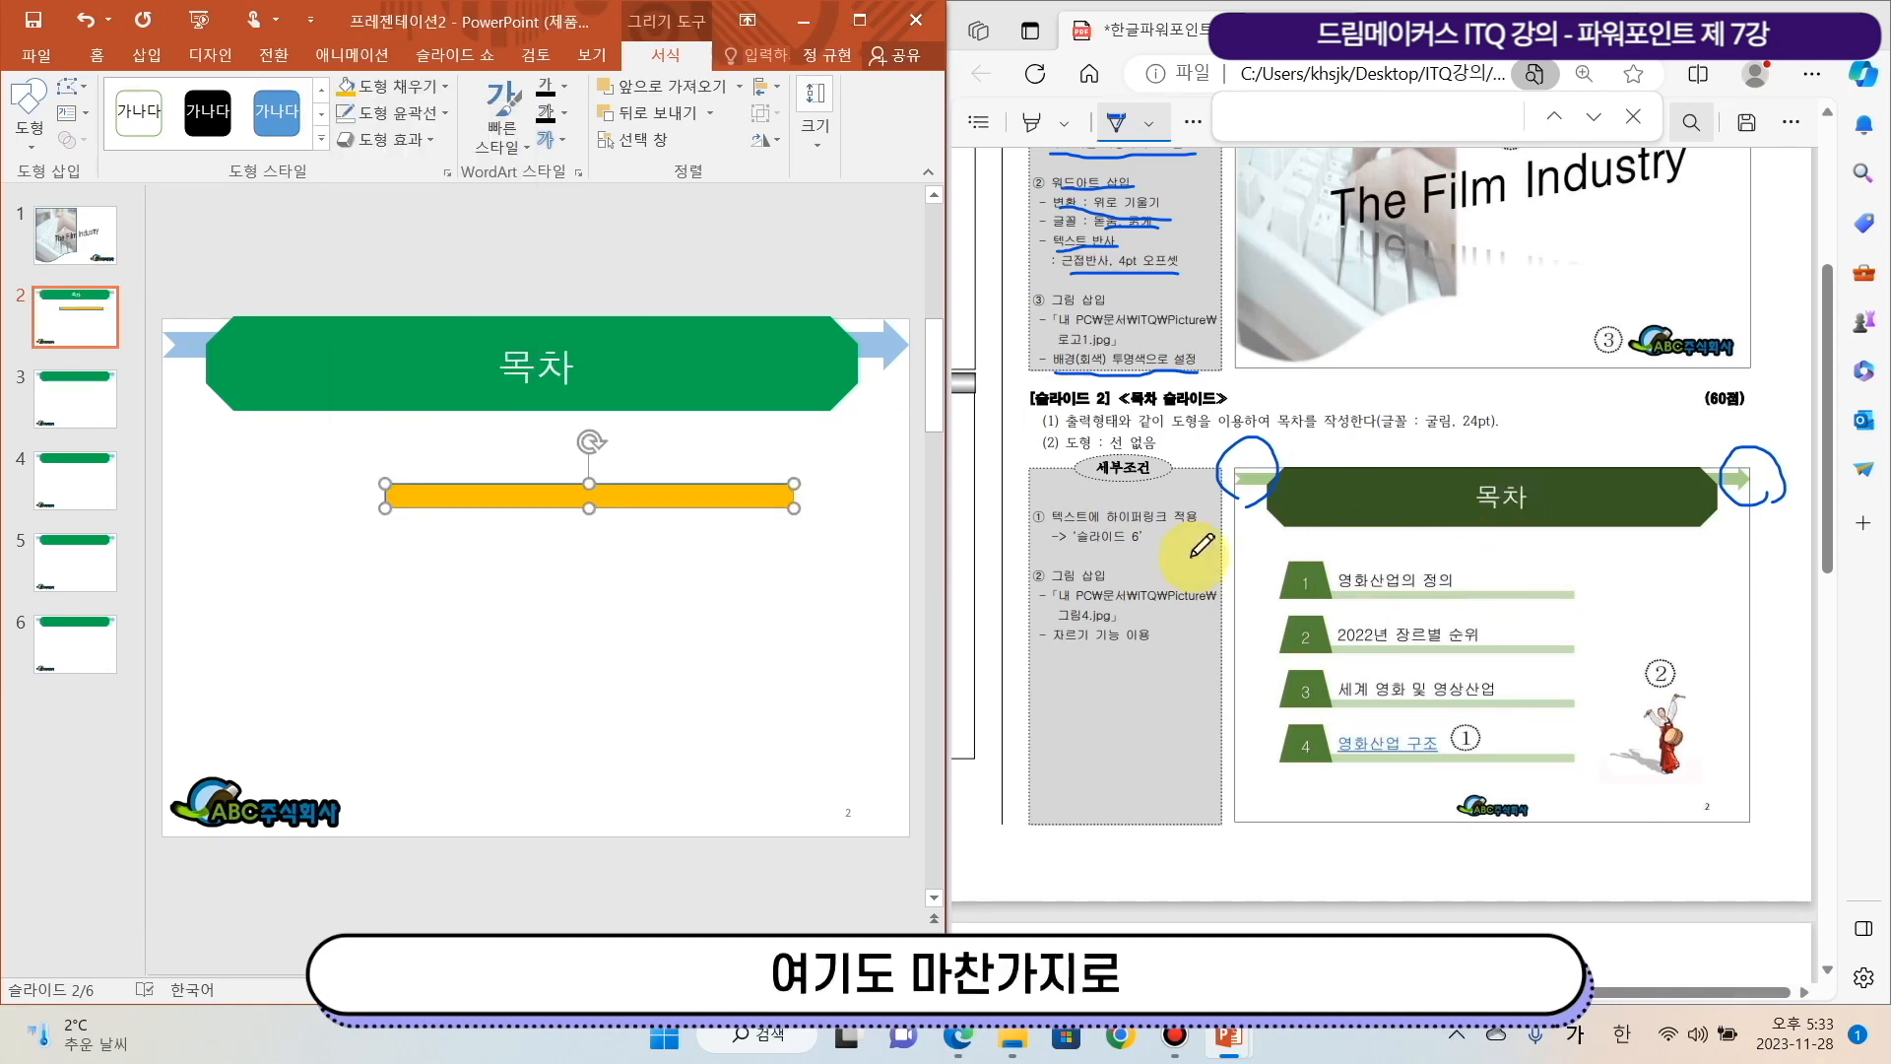
Mark the shape requirement 선 없음 in the exam PDF and remove the orange bar's outline
drag(1068, 456, 1138, 455)
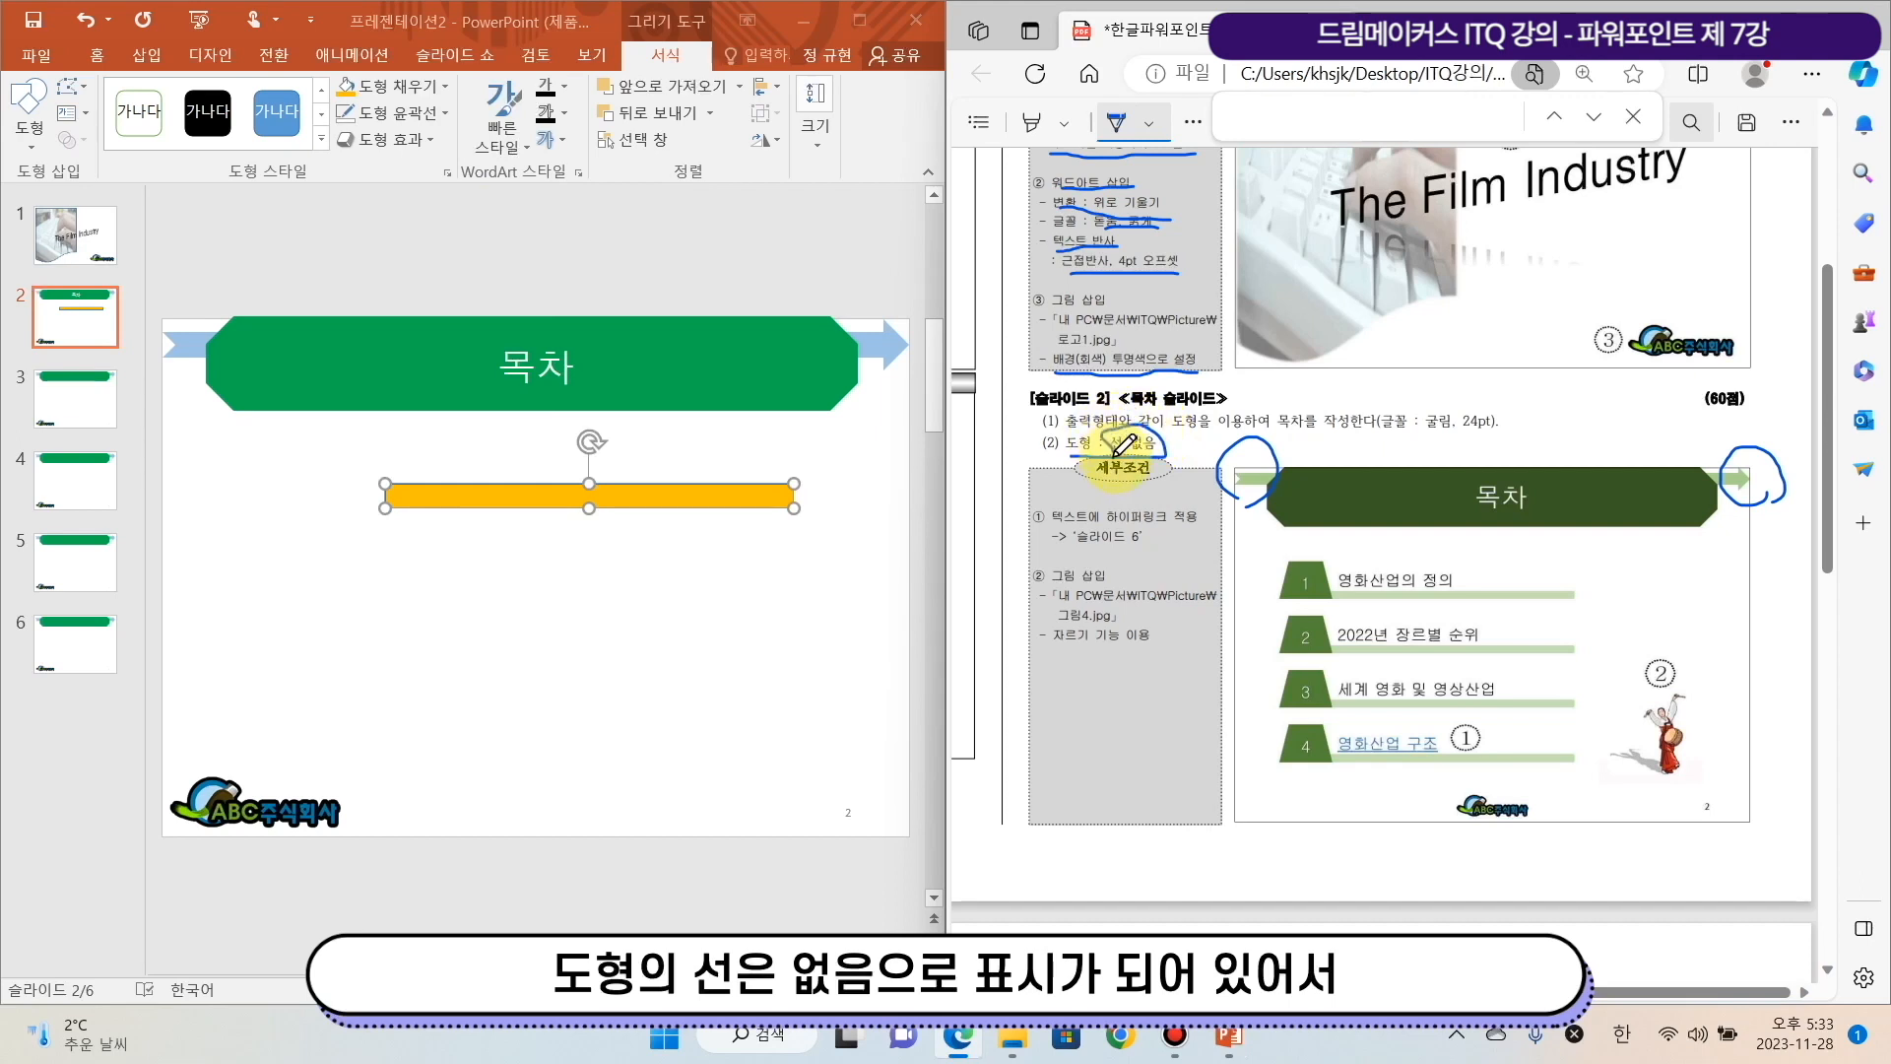
click(435, 115)
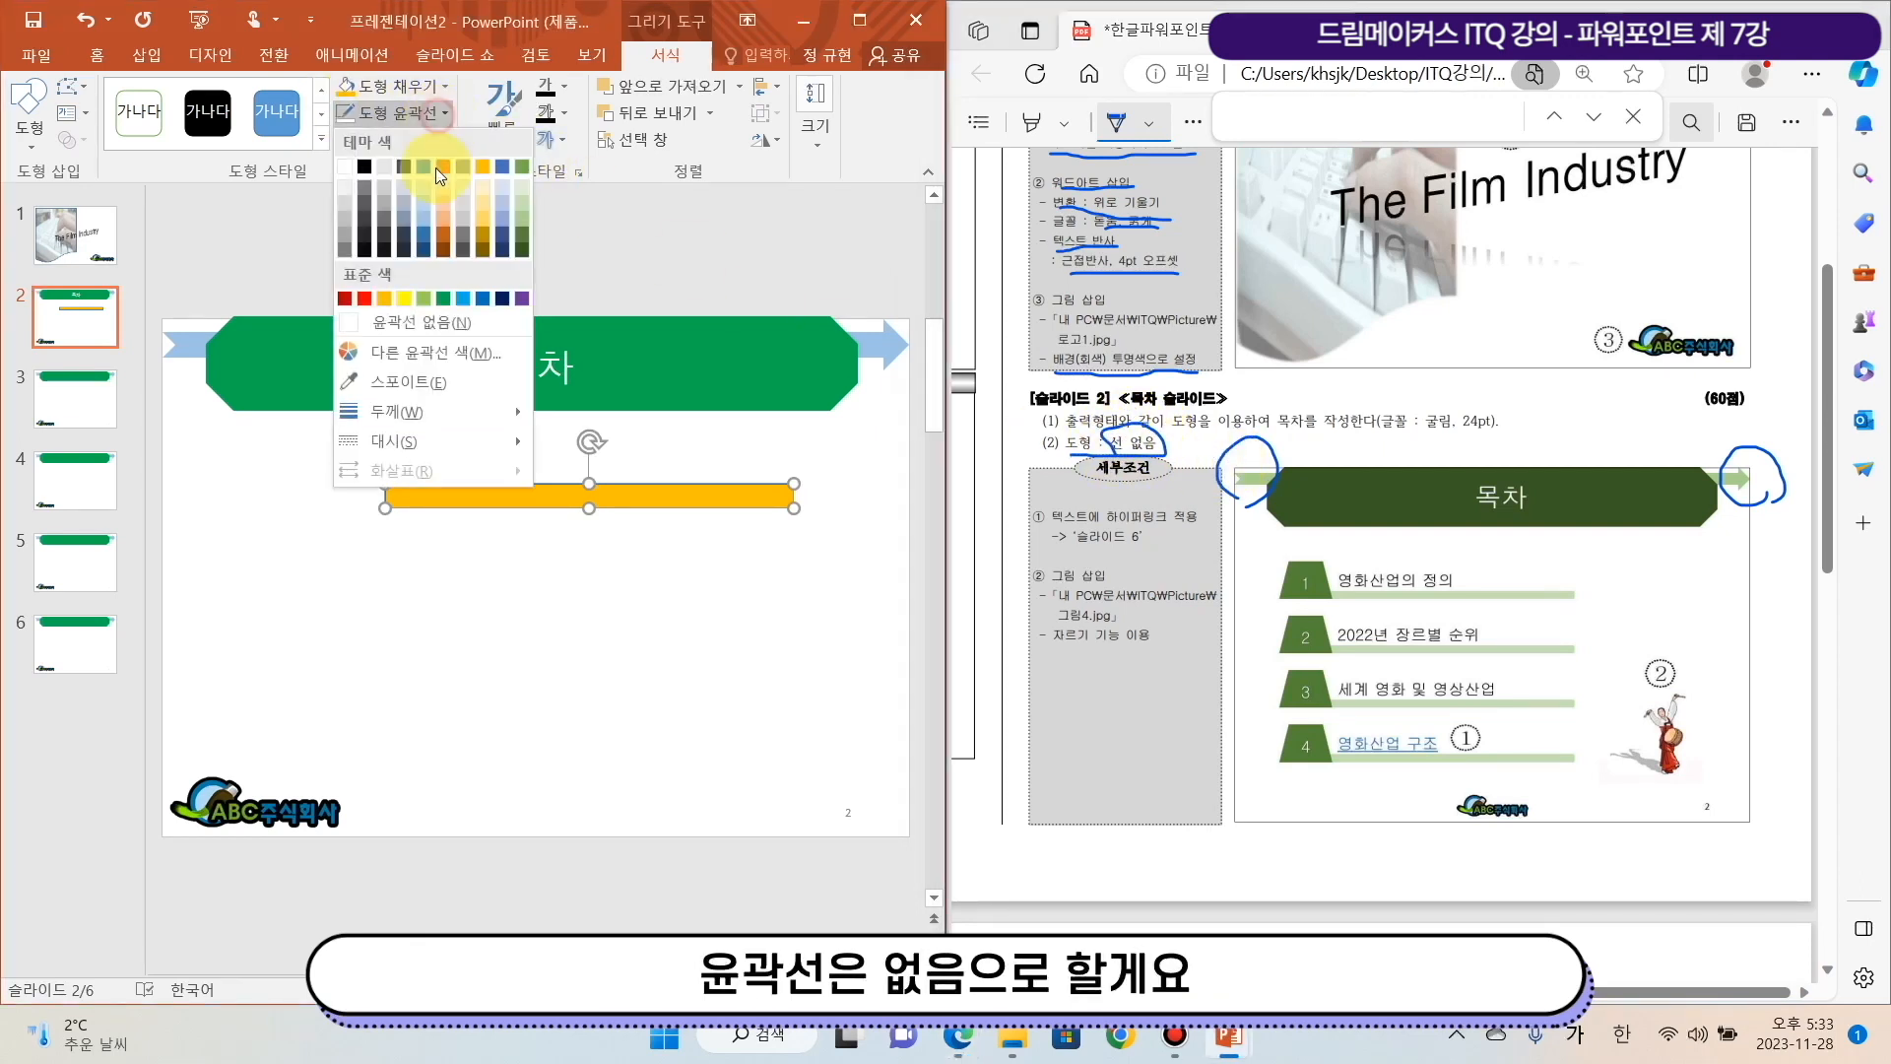
click(469, 323)
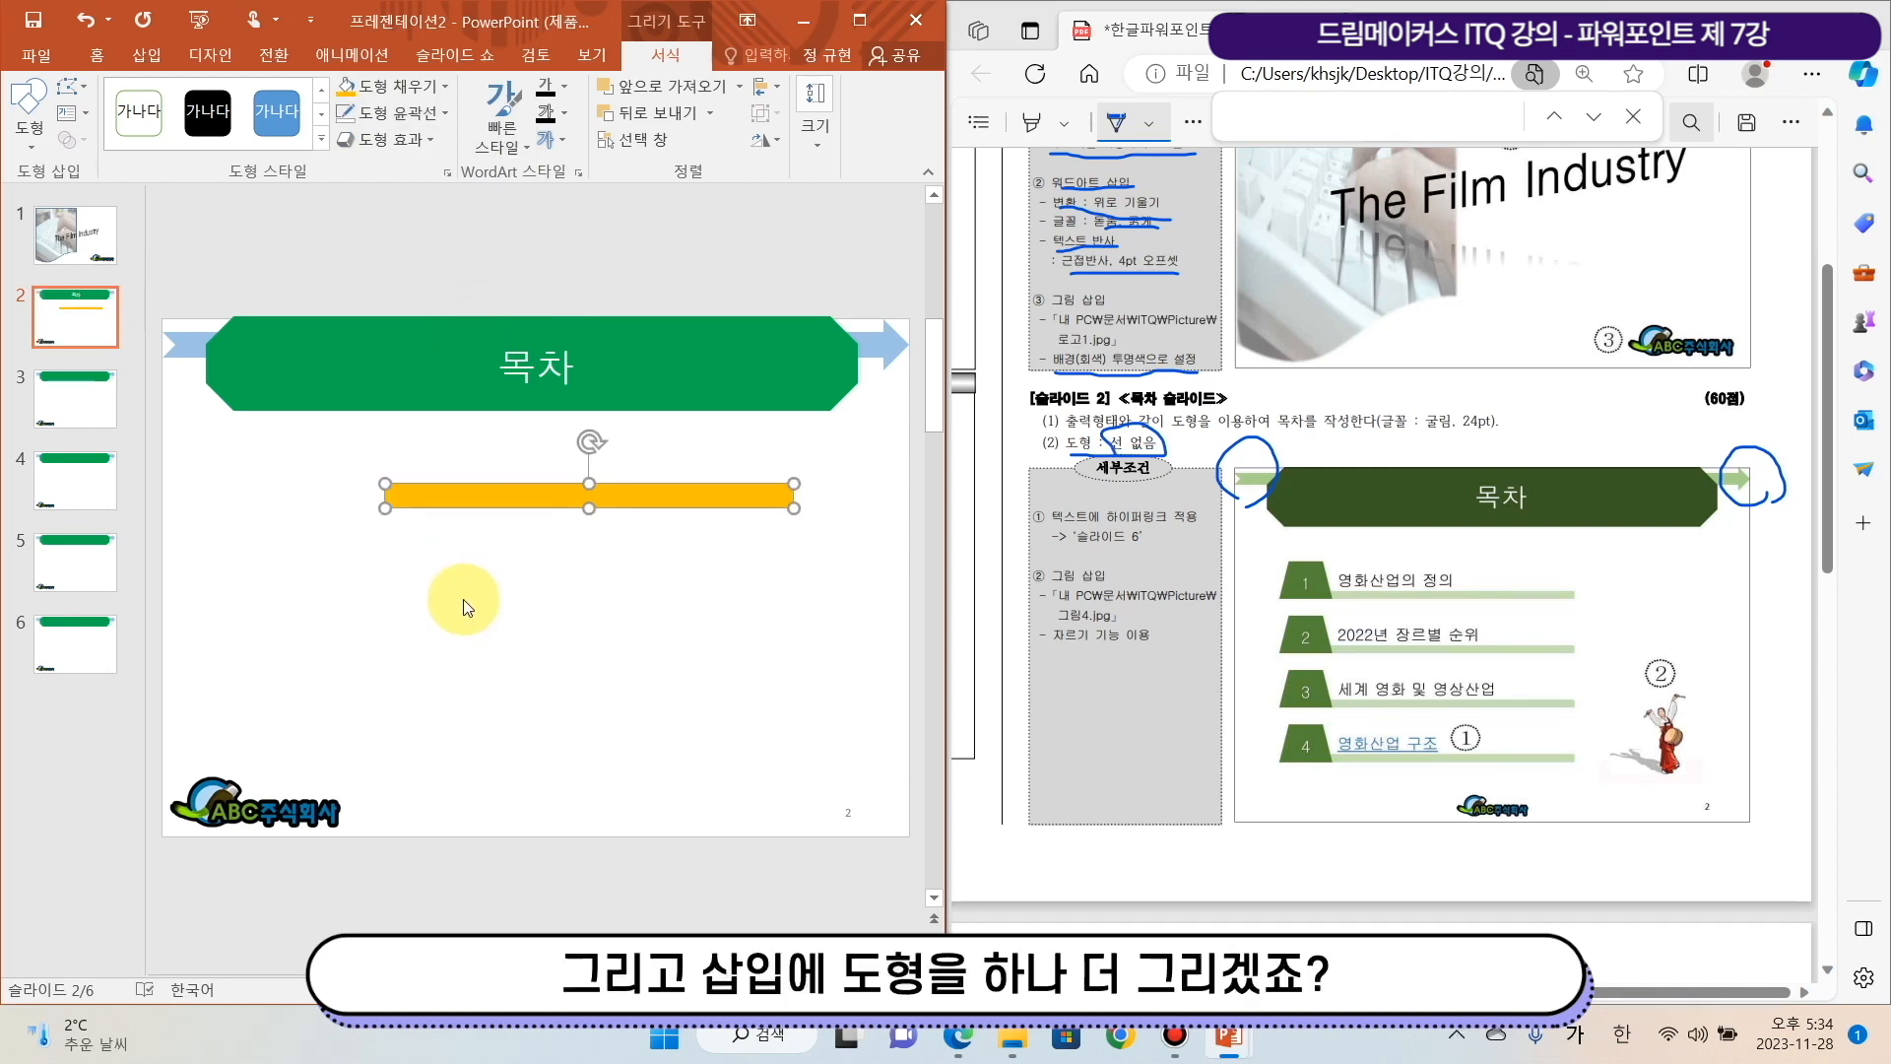
Draw a trapezoid over the orange bar's left end, with no outline and a light blue theme fill
click(165, 59)
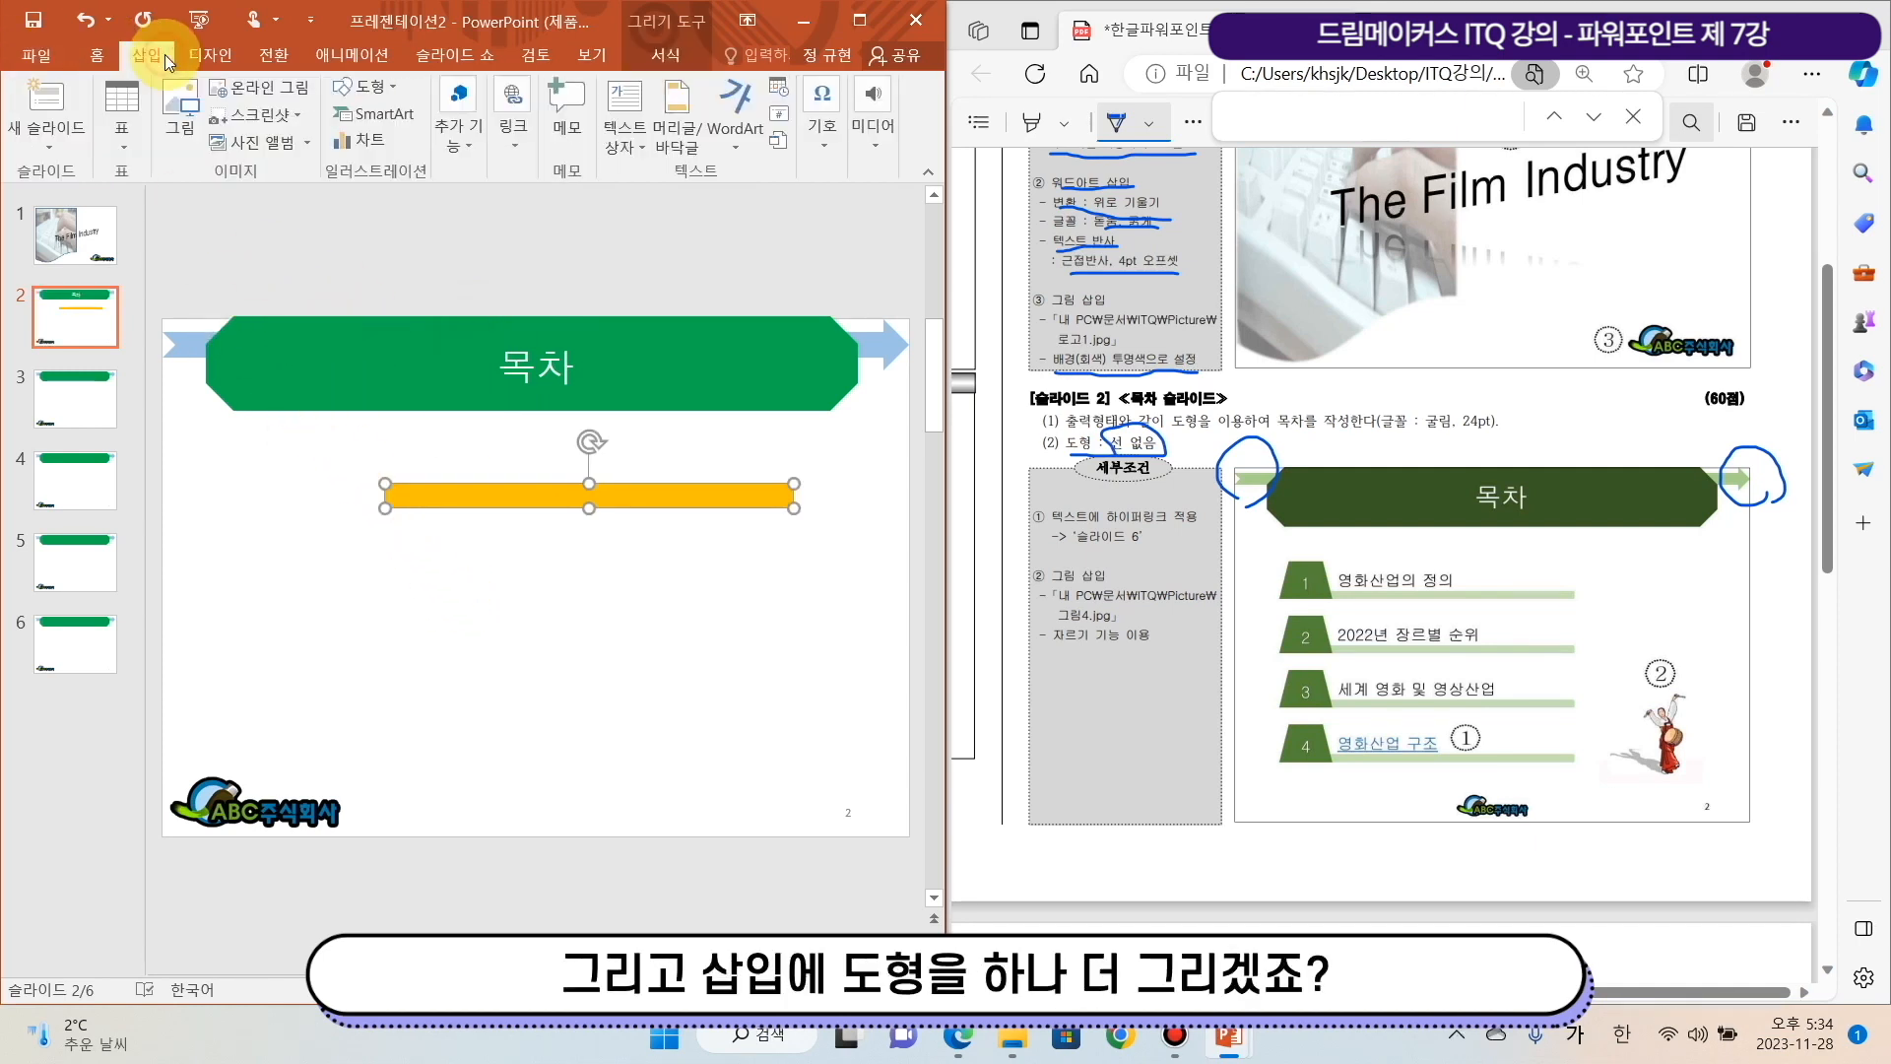
click(389, 89)
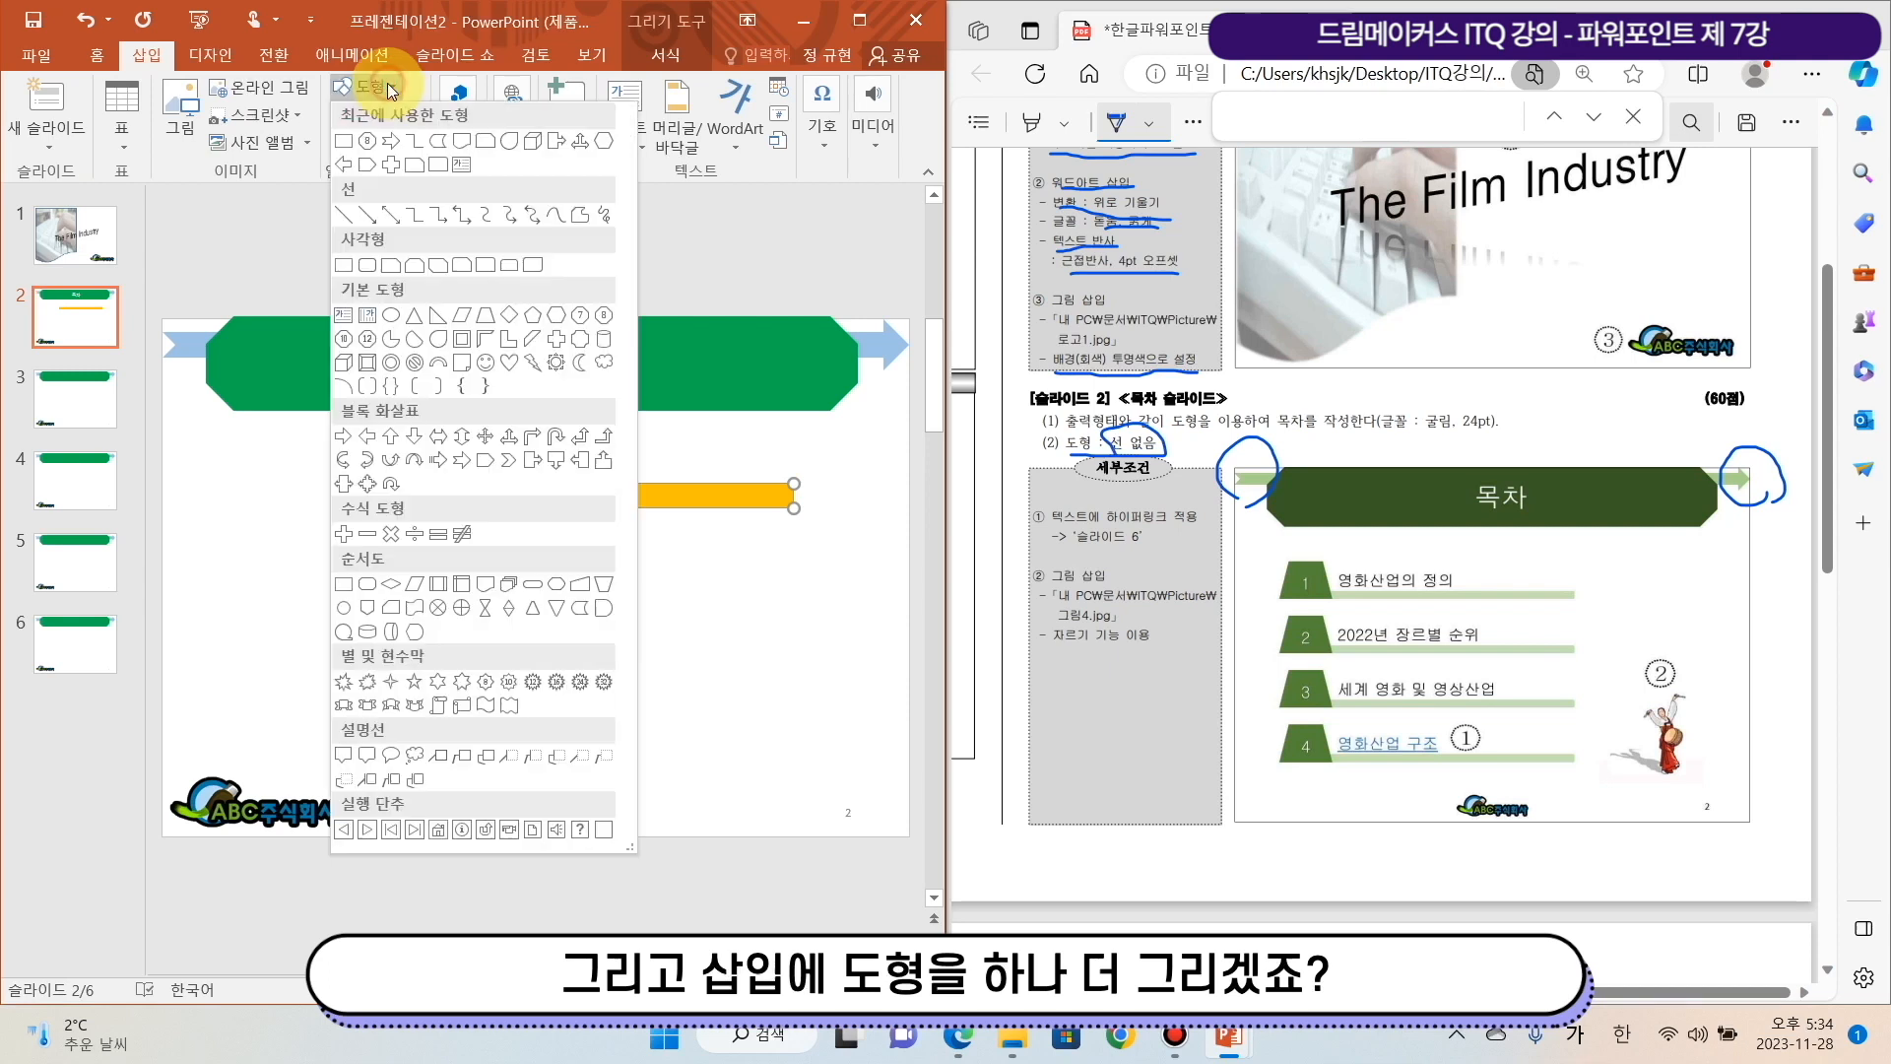
click(484, 329)
drag(338, 434, 444, 511)
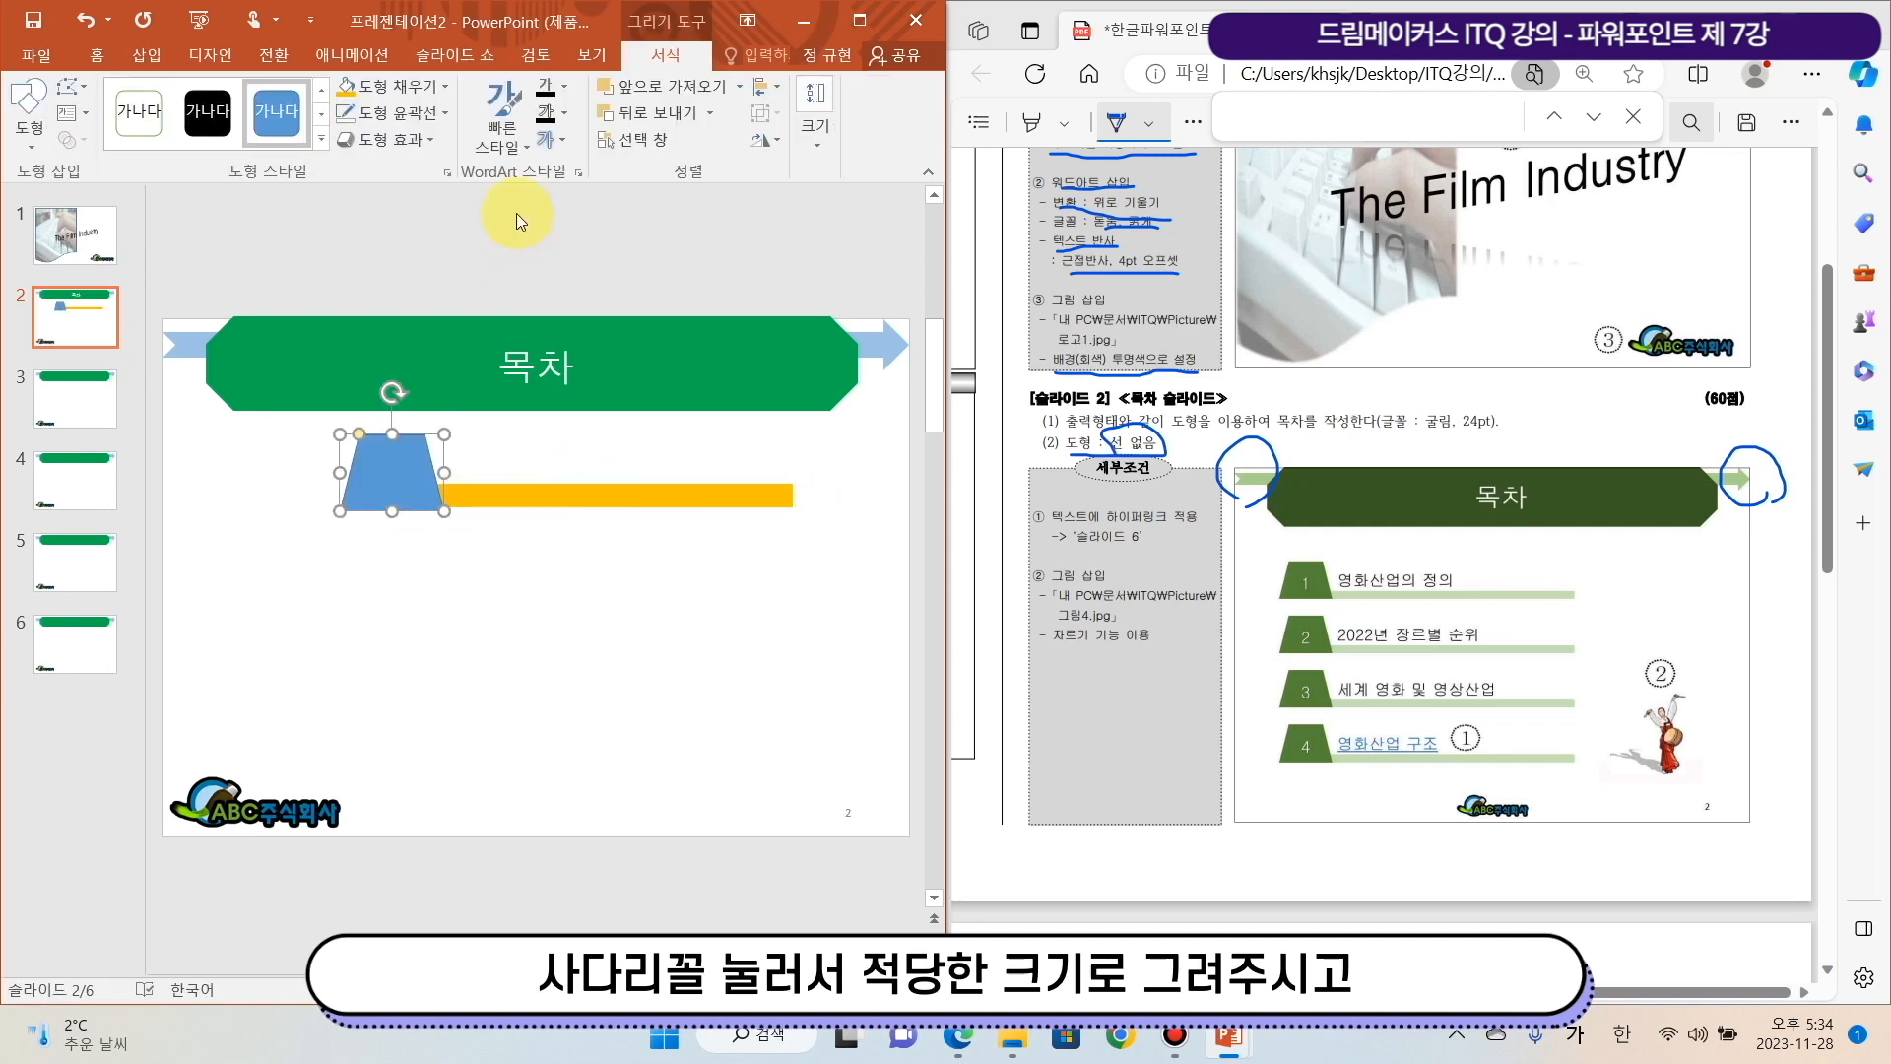
click(423, 113)
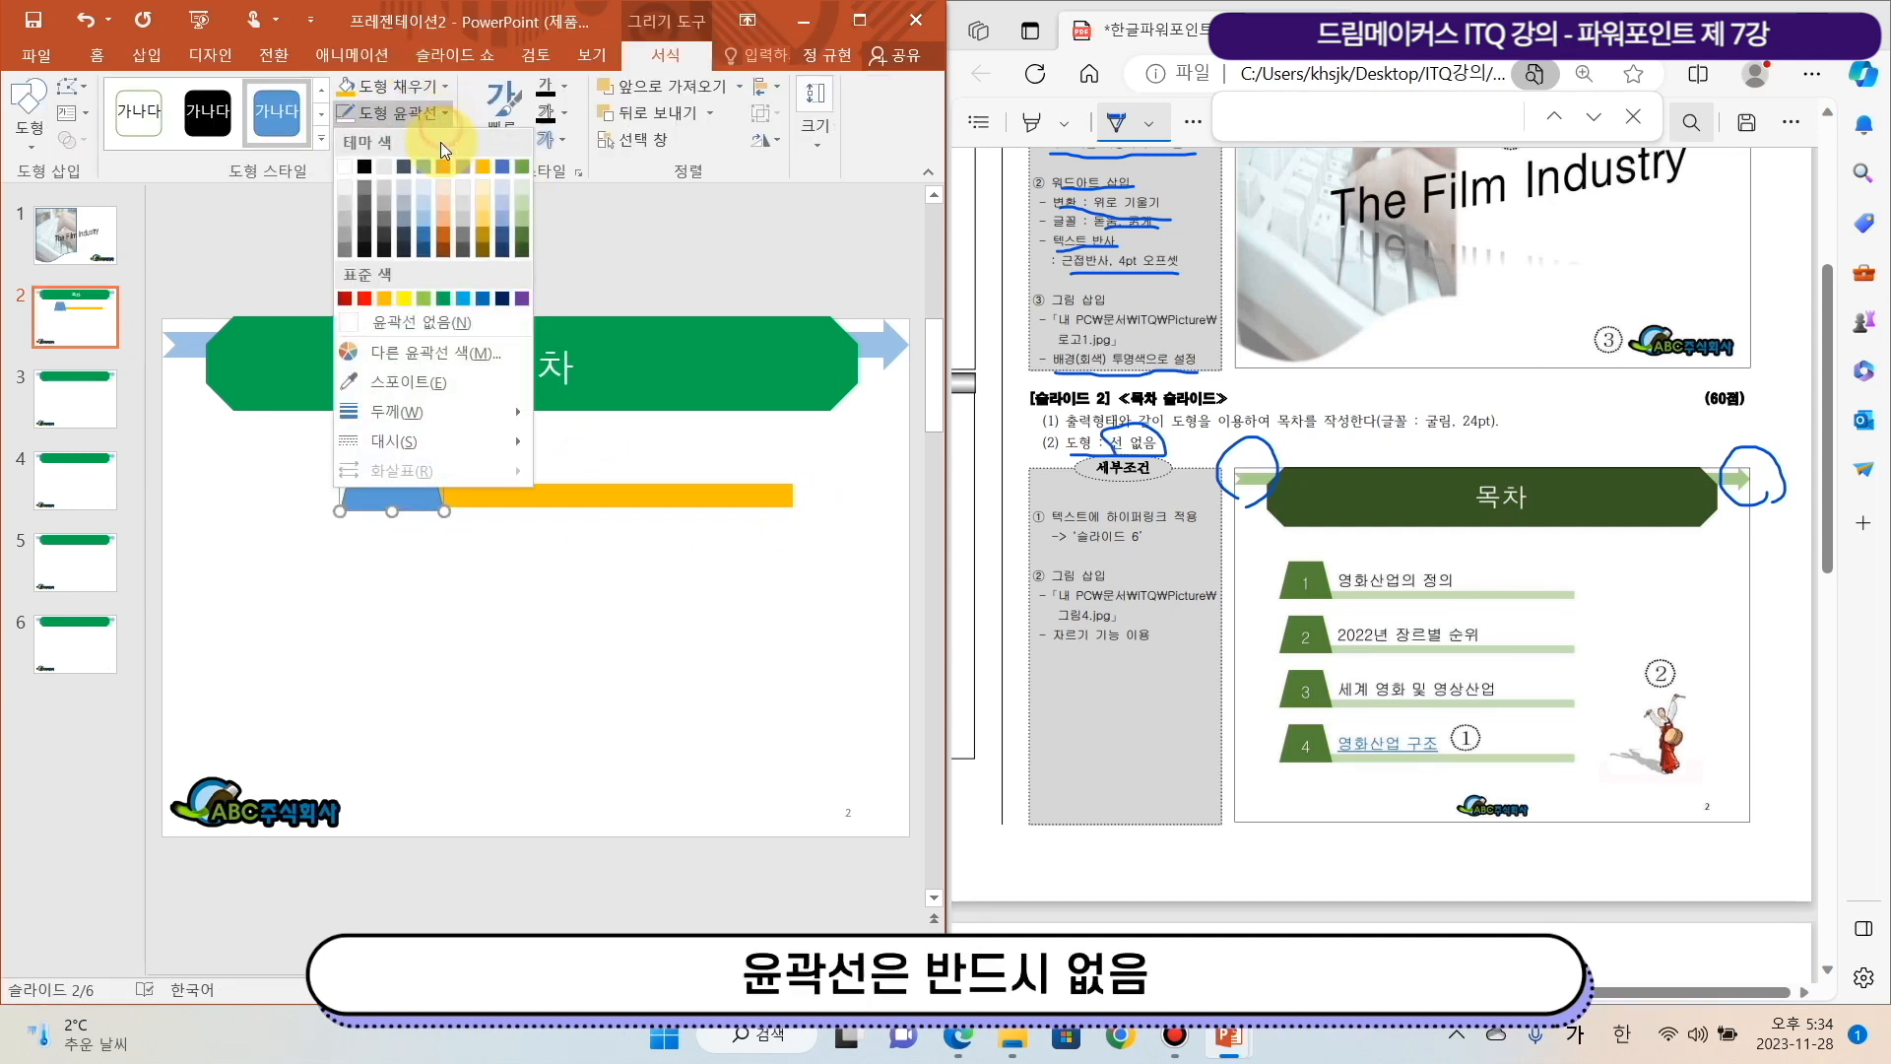
click(458, 325)
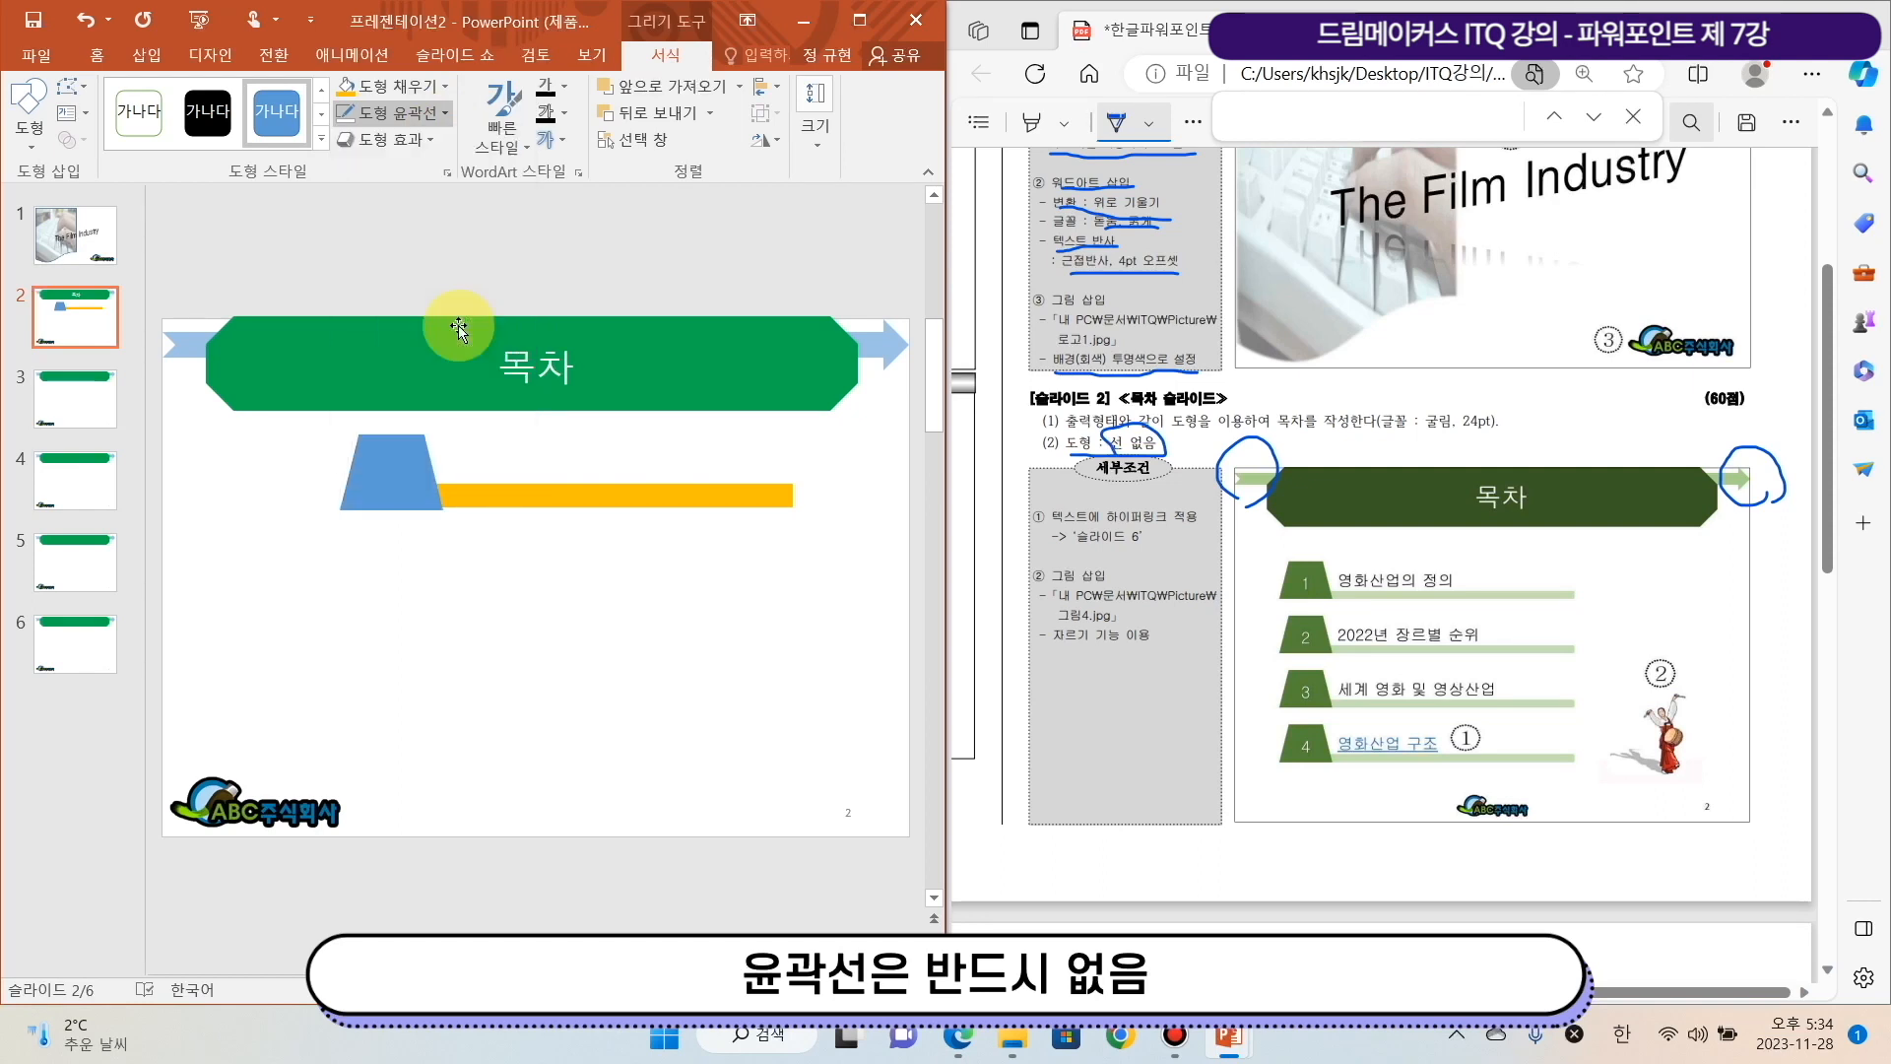
click(440, 89)
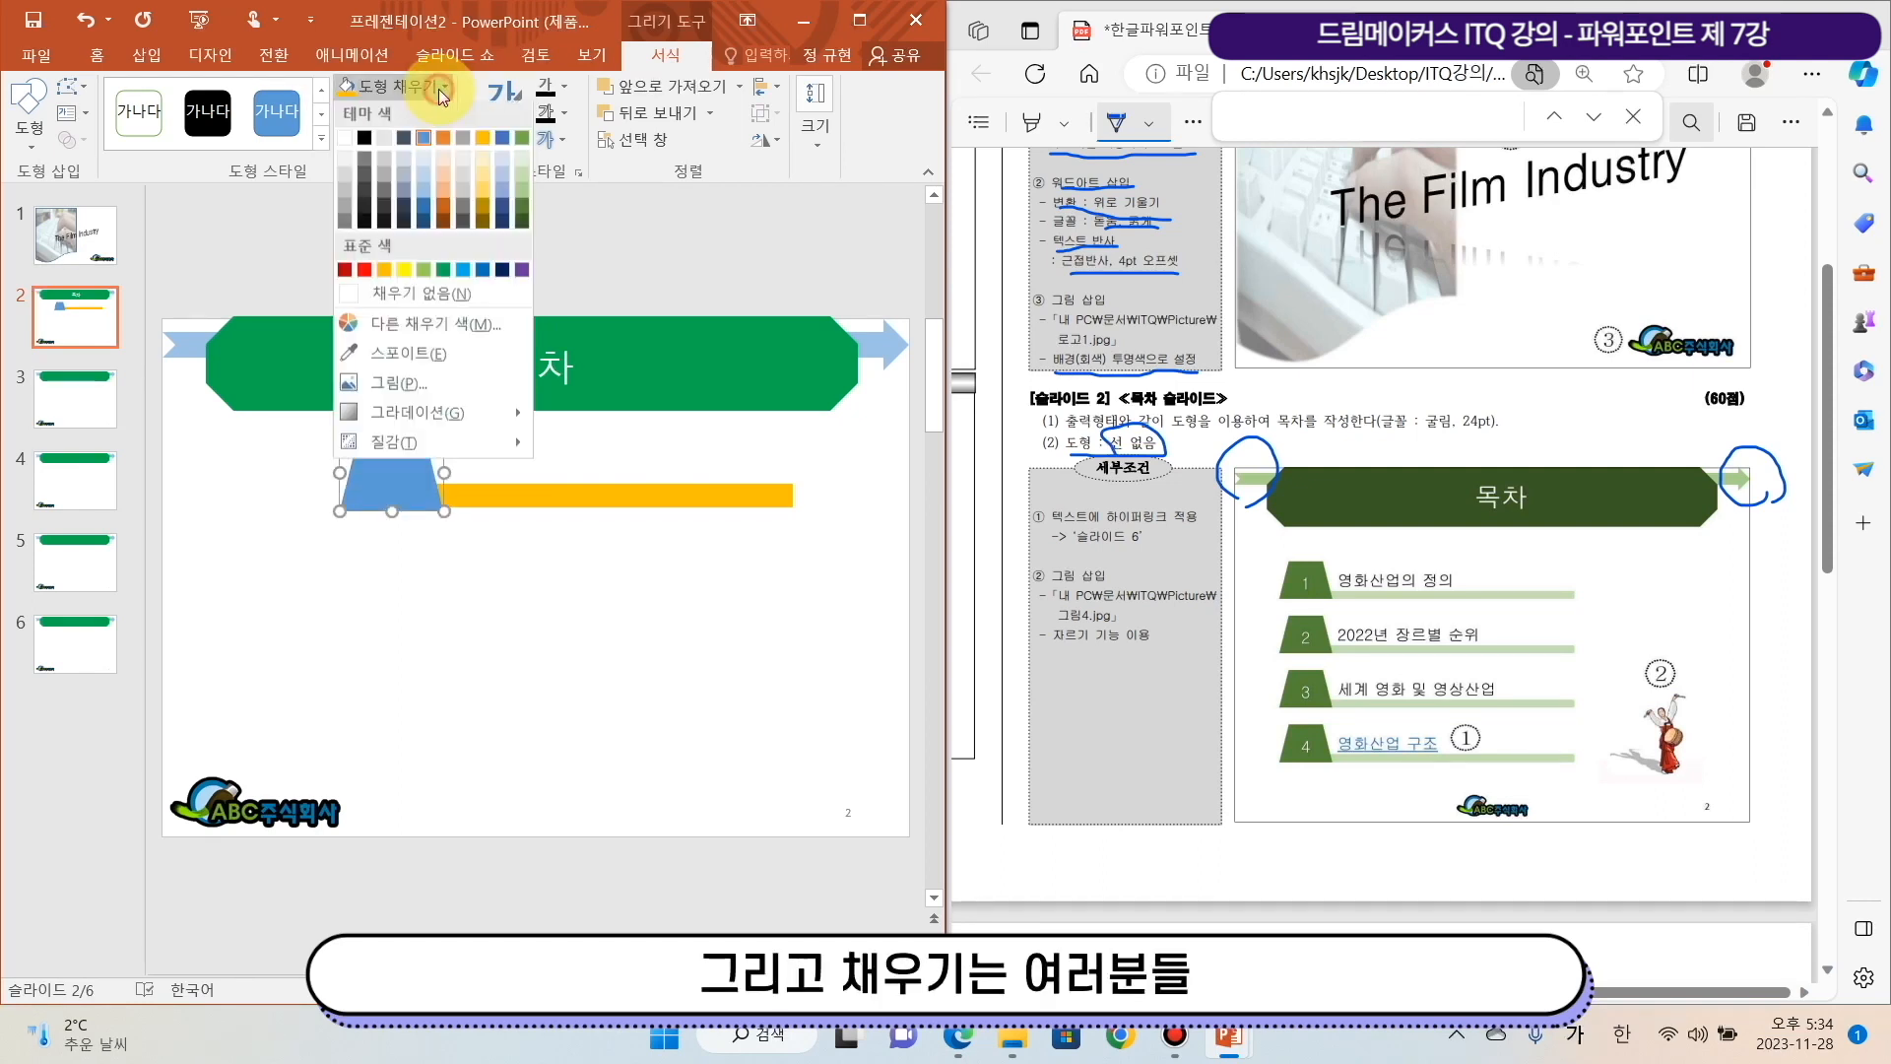
click(503, 174)
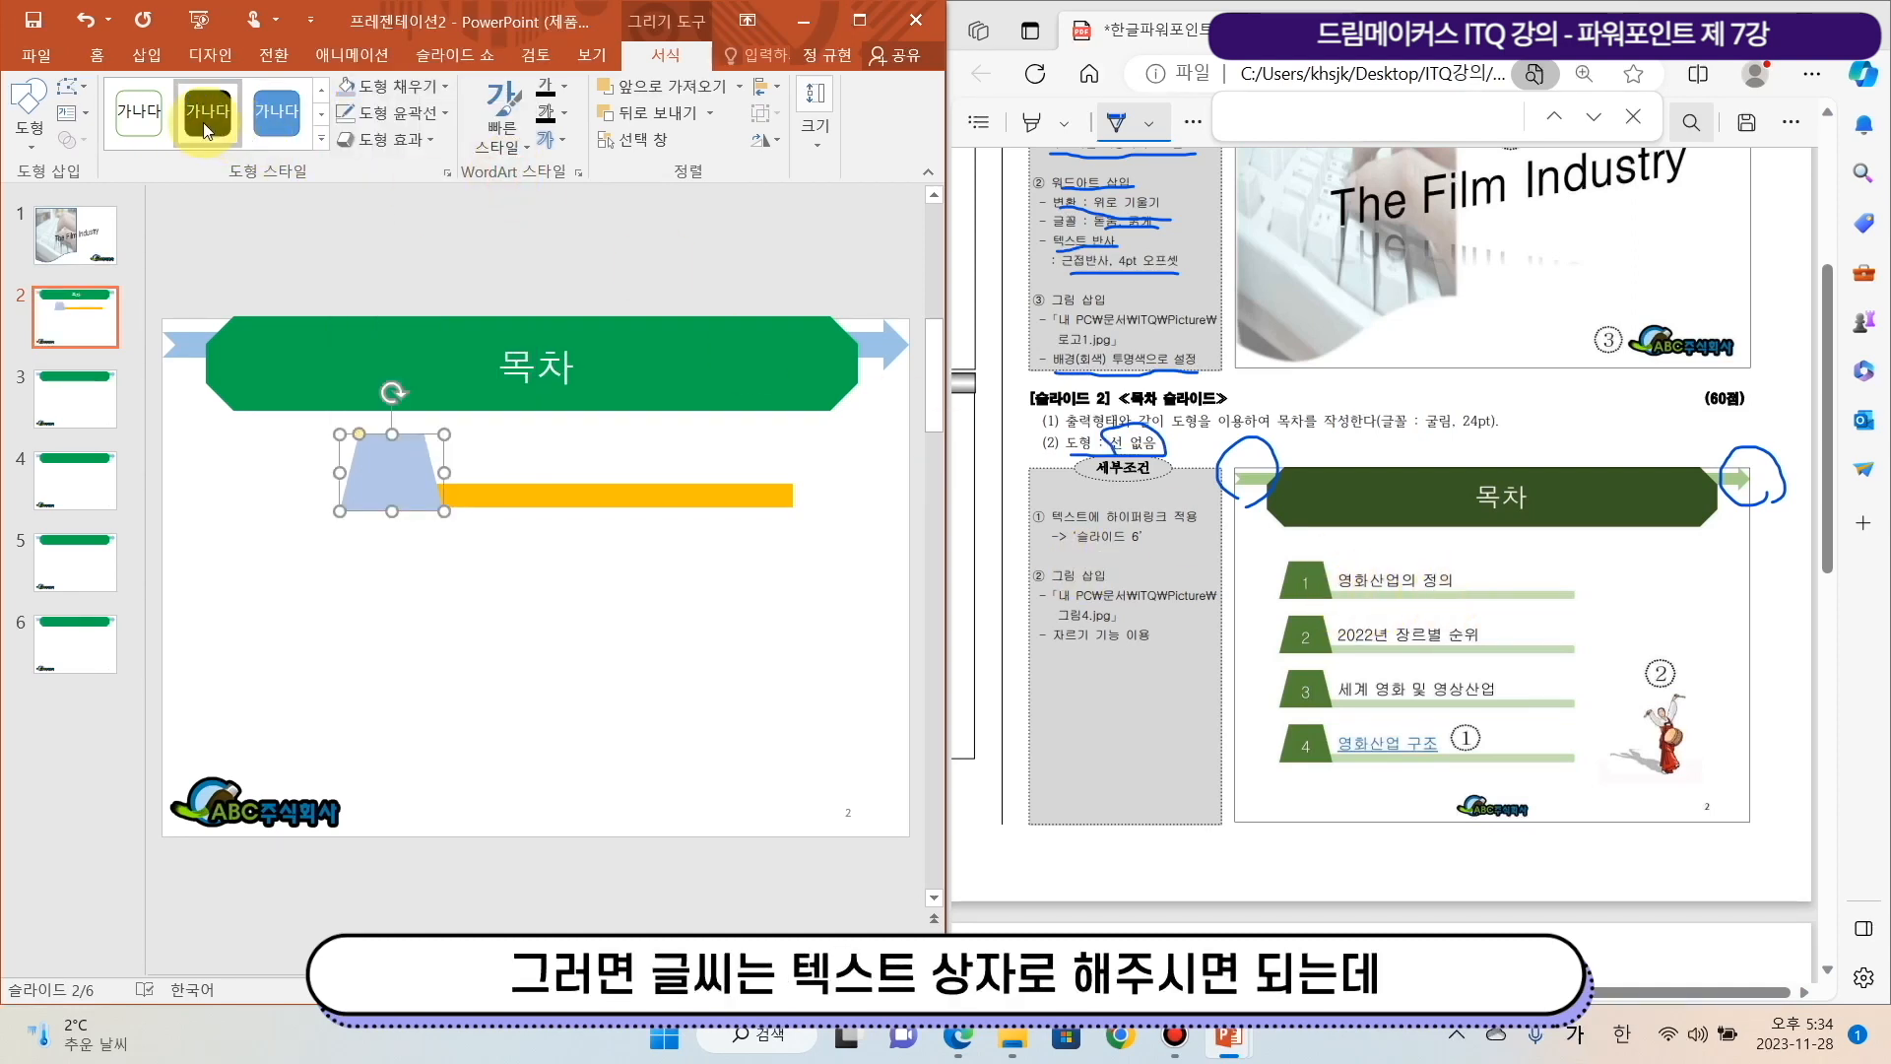
Circle the first contents item in the exam PDF and add a horizontal text box above the orange bar reading 영화산업의 정의
mouse_move(1358, 591)
mouse_down()
mouse_move(1359, 552)
mouse_move(1472, 550)
mouse_move(1474, 581)
mouse_move(1347, 591)
mouse_up()
click(156, 63)
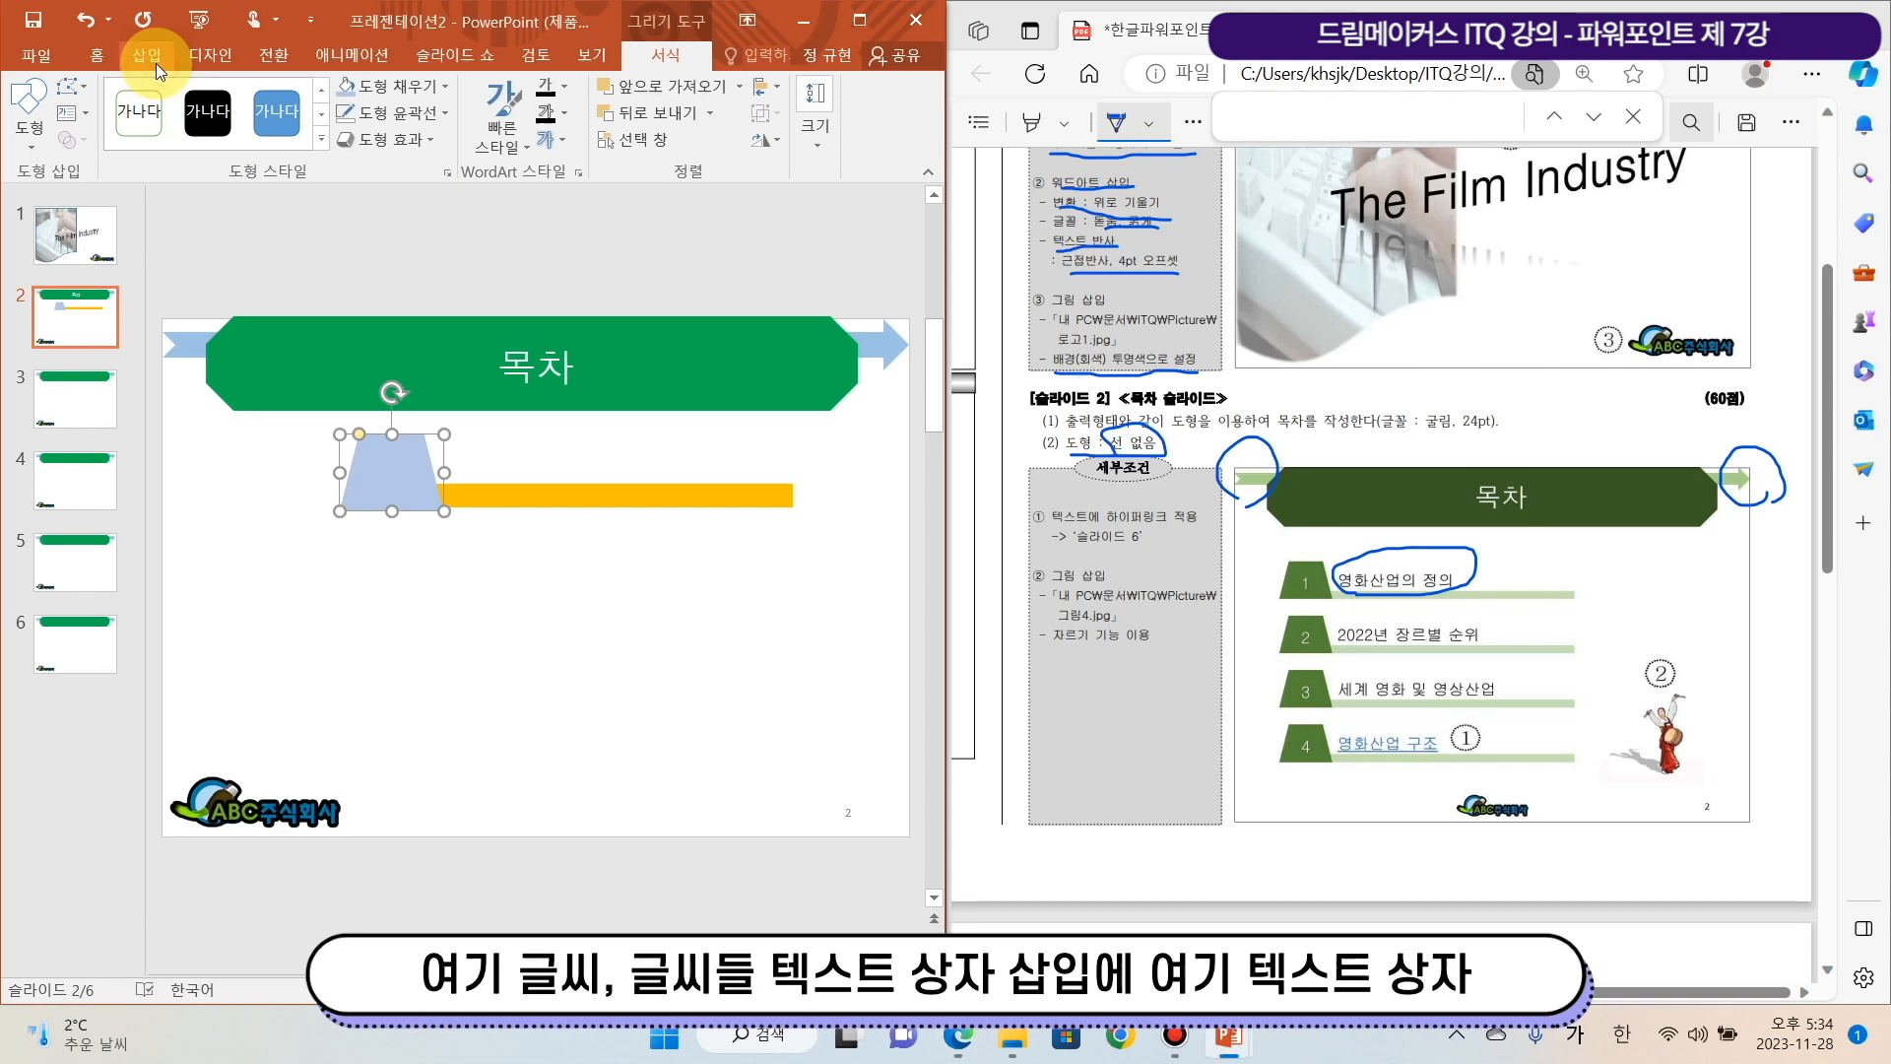
click(144, 55)
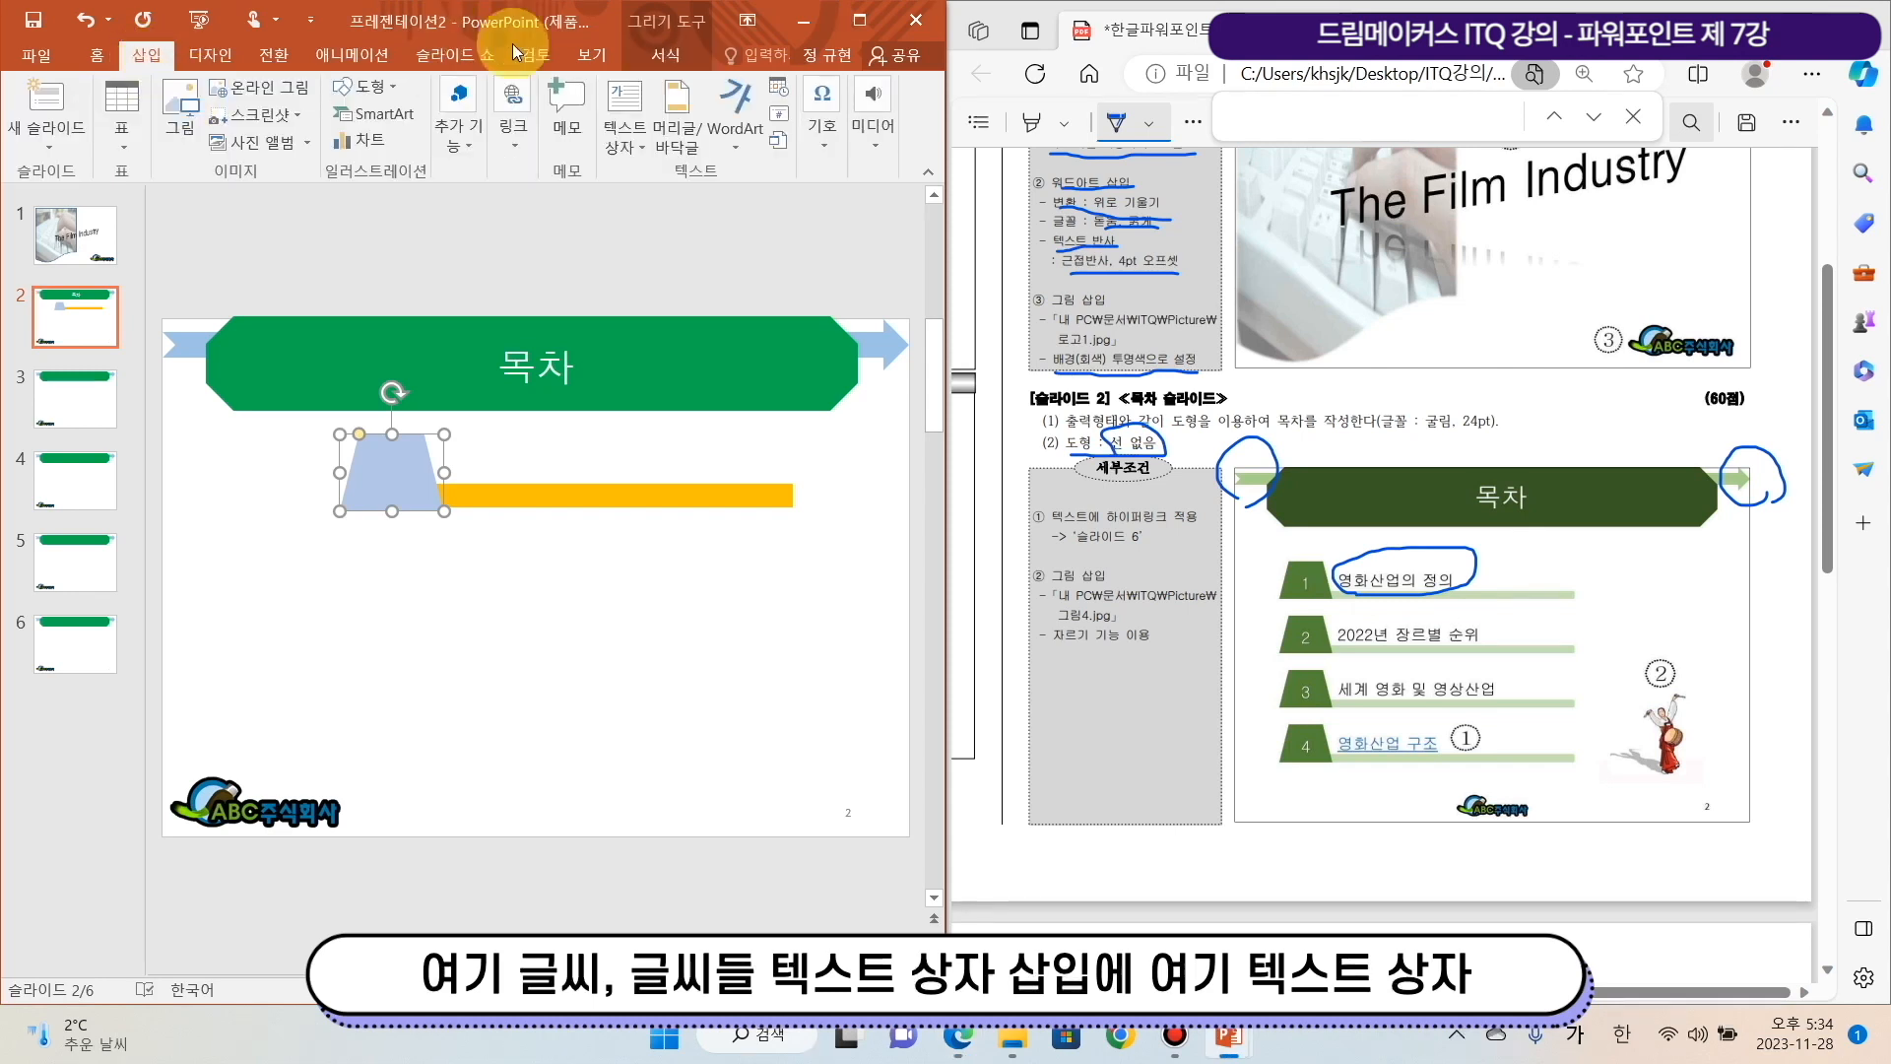
click(645, 144)
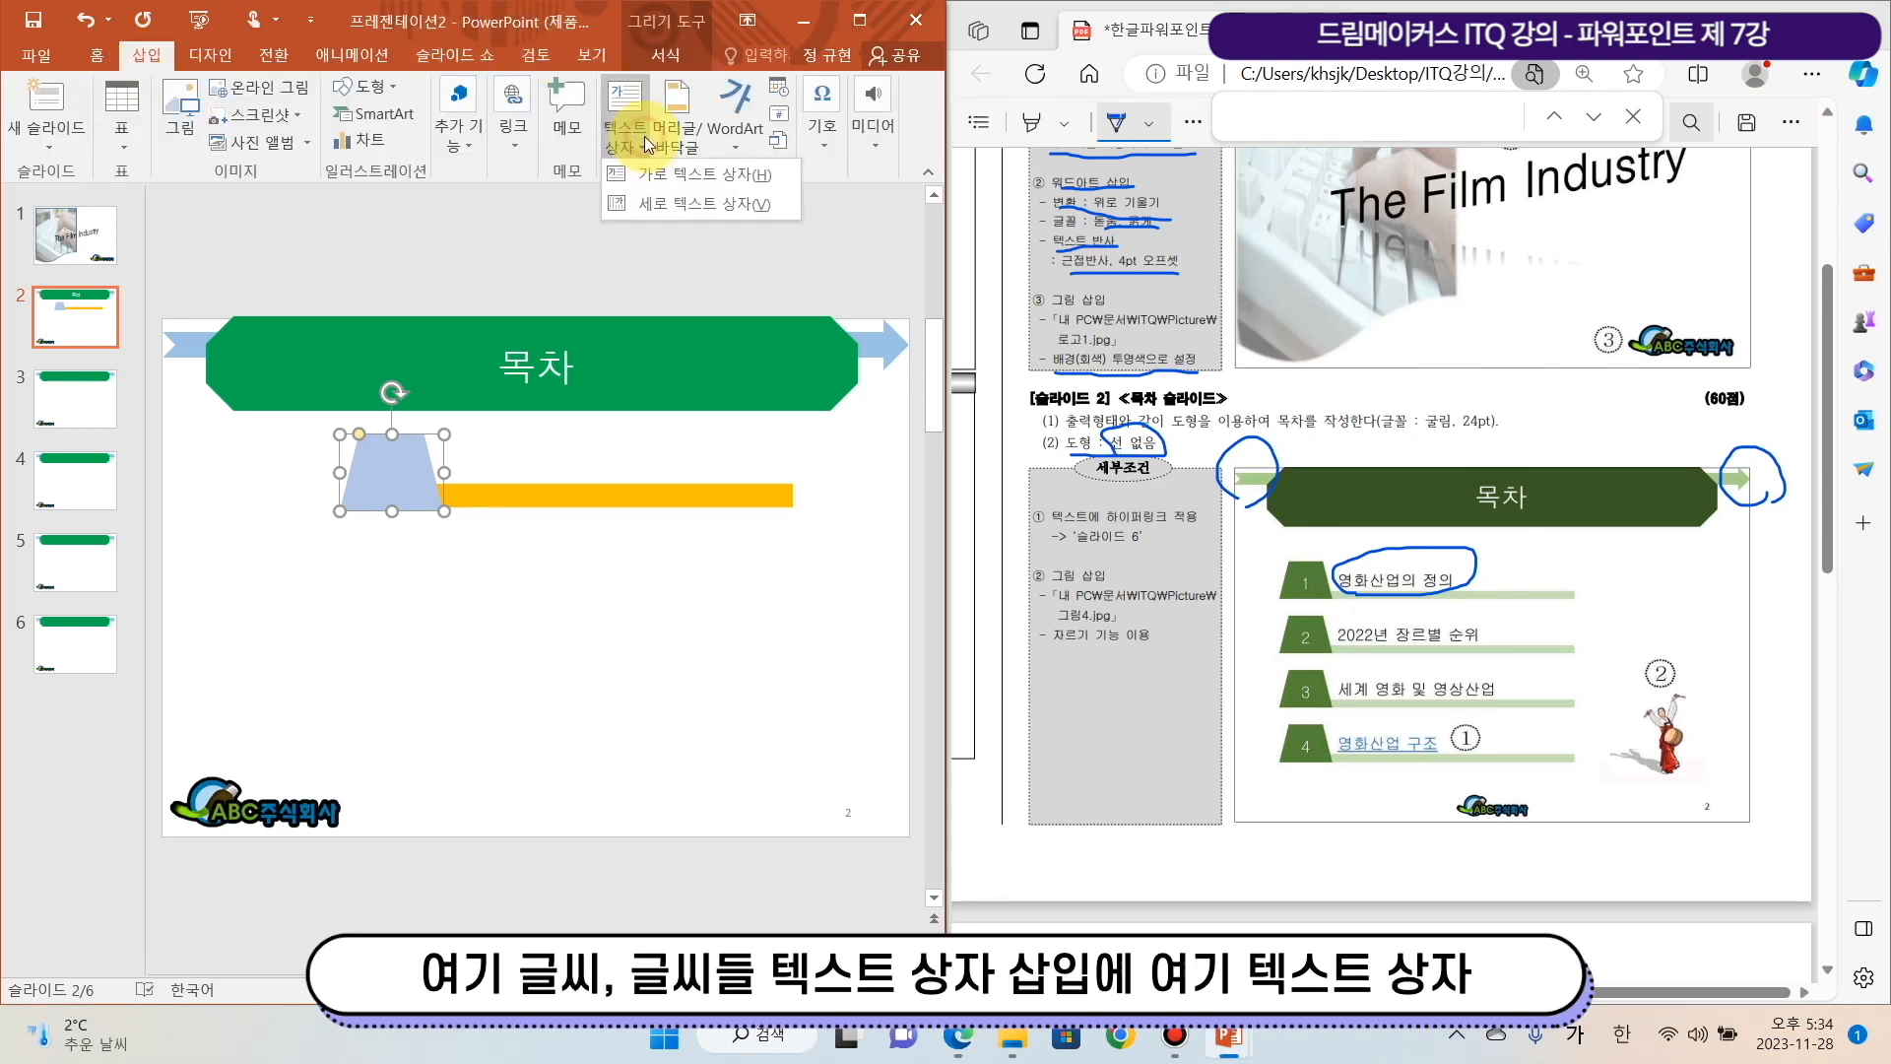
click(700, 183)
click(463, 443)
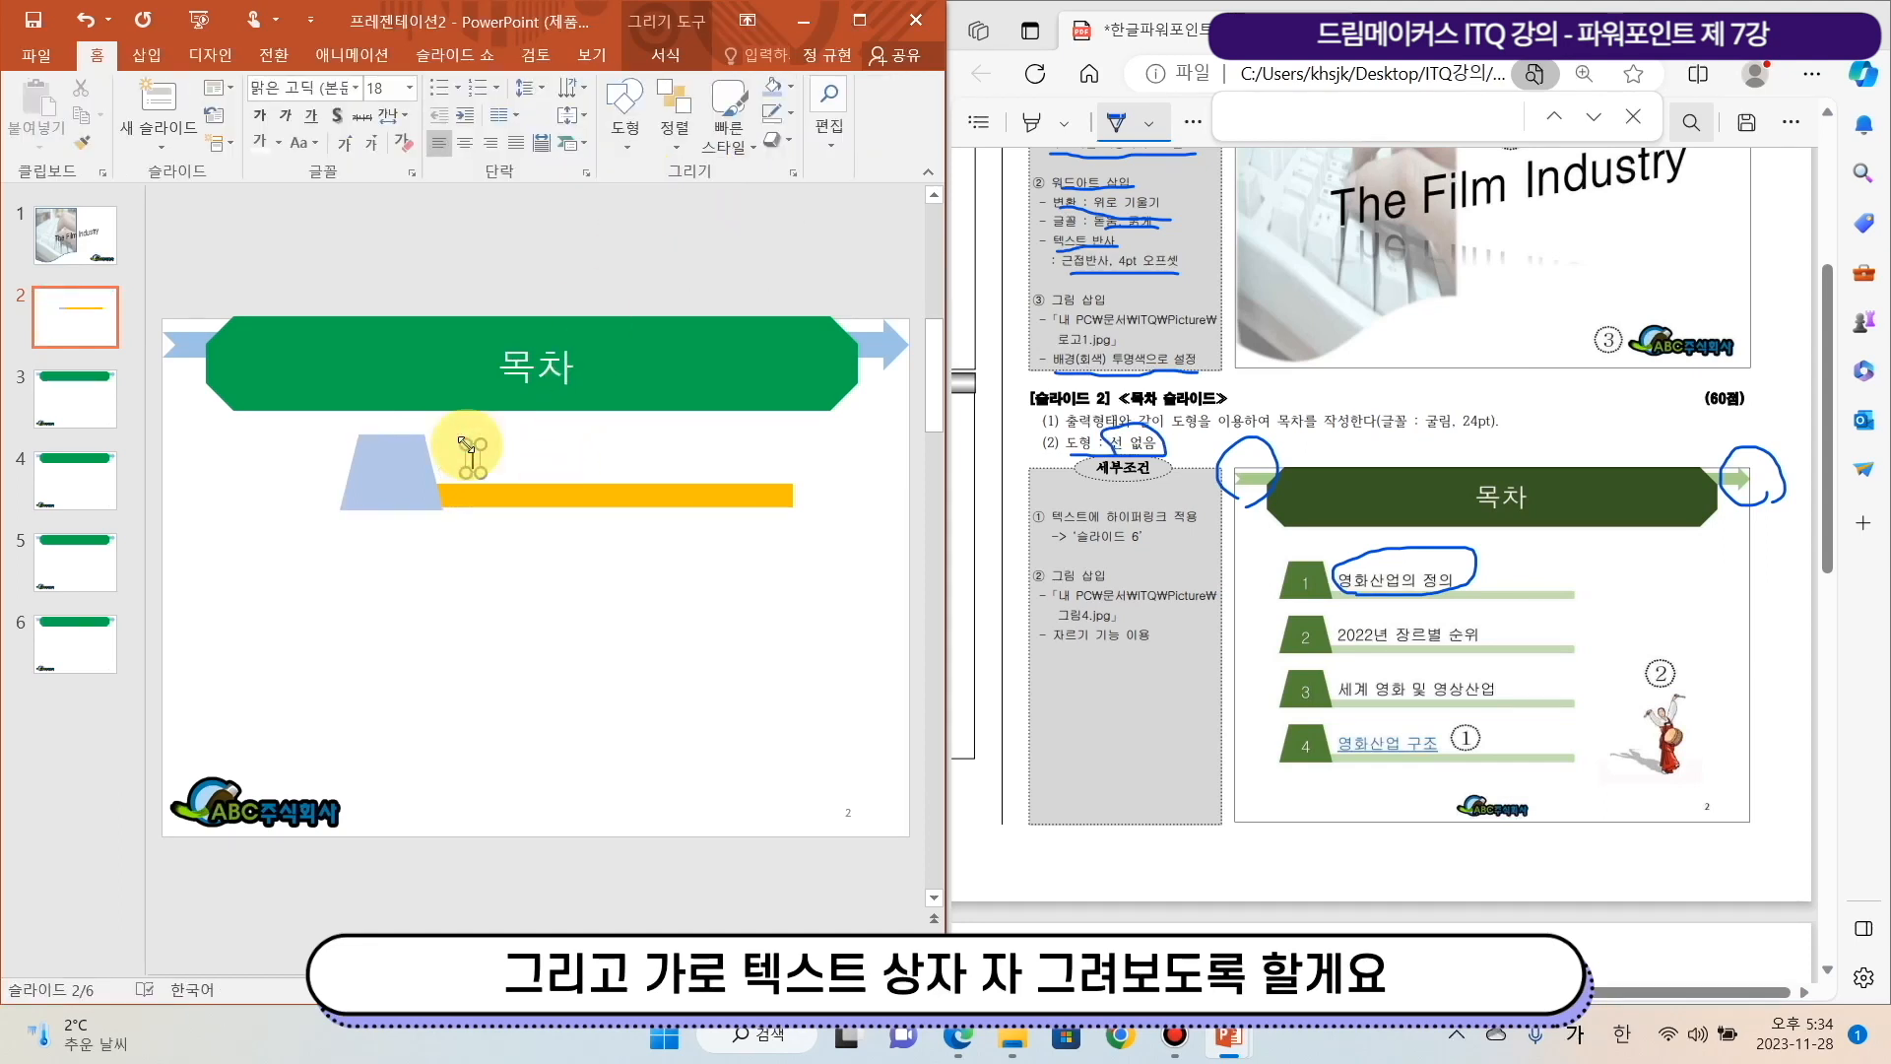
text(여)
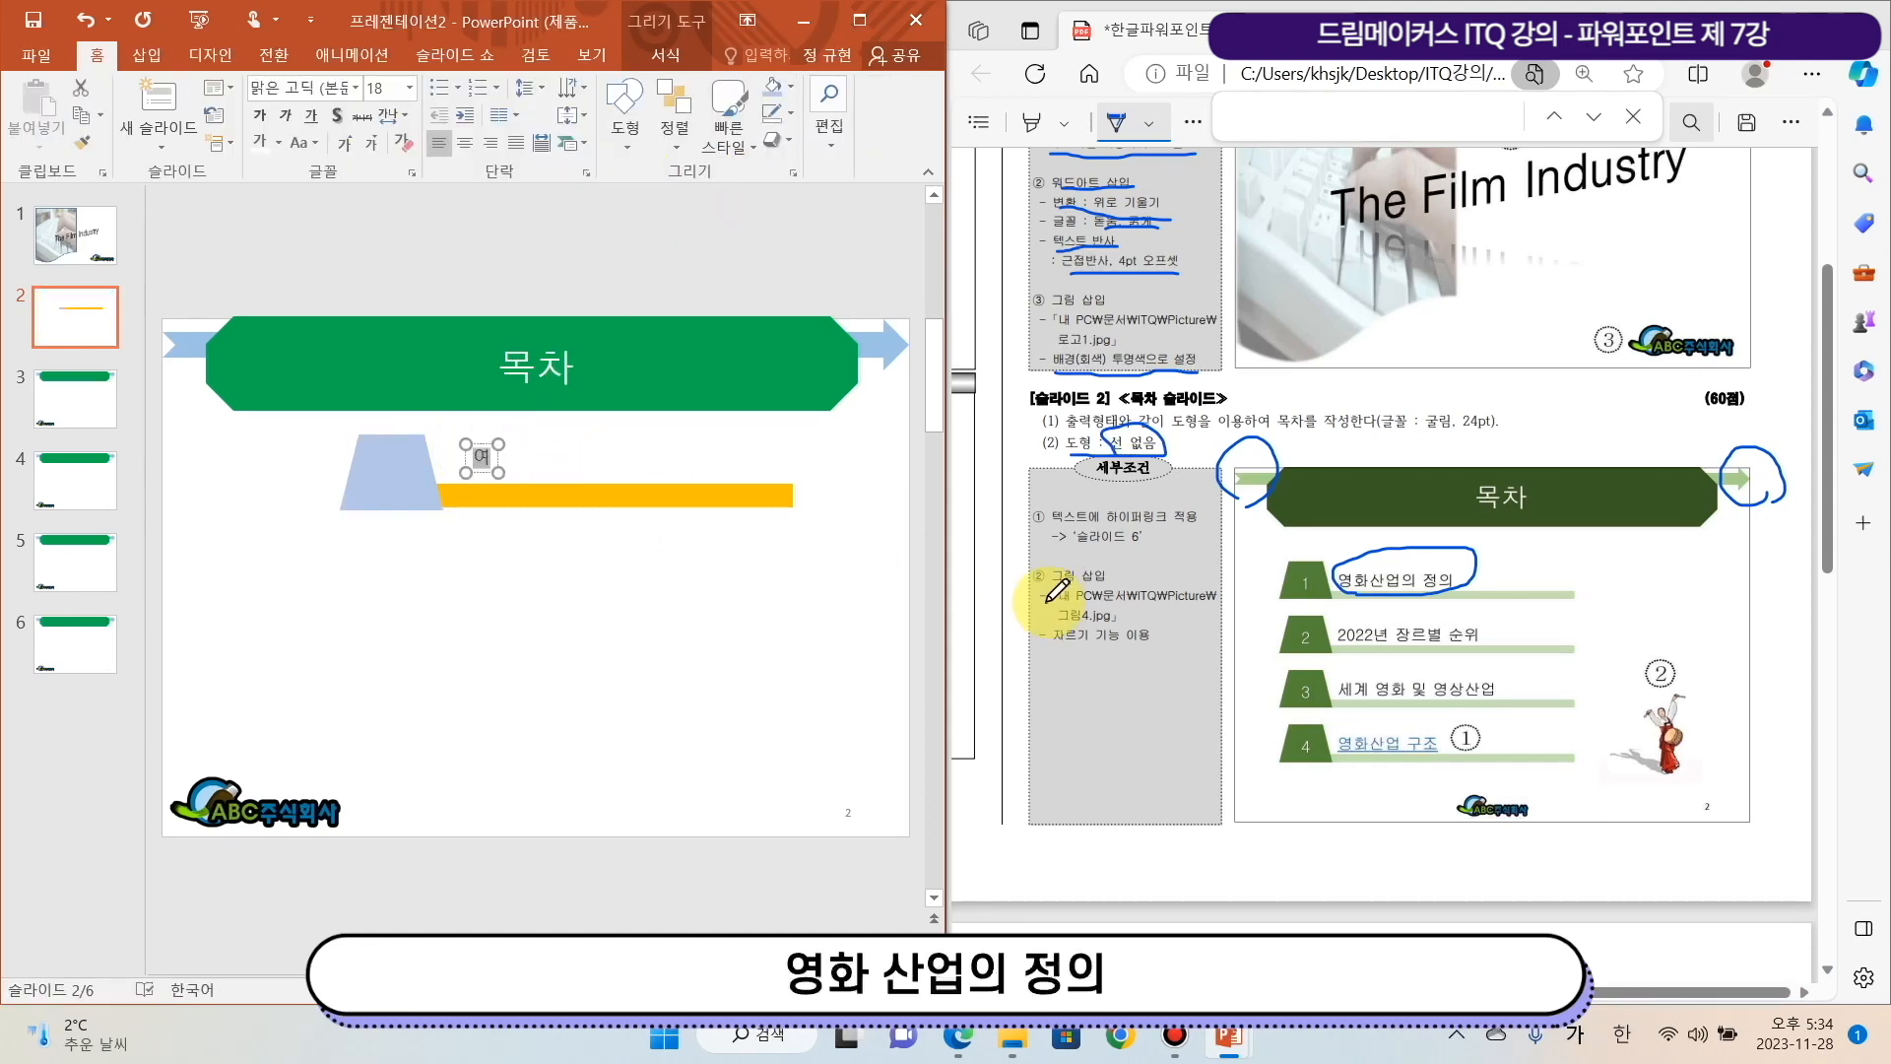
text(화산업의 정의)
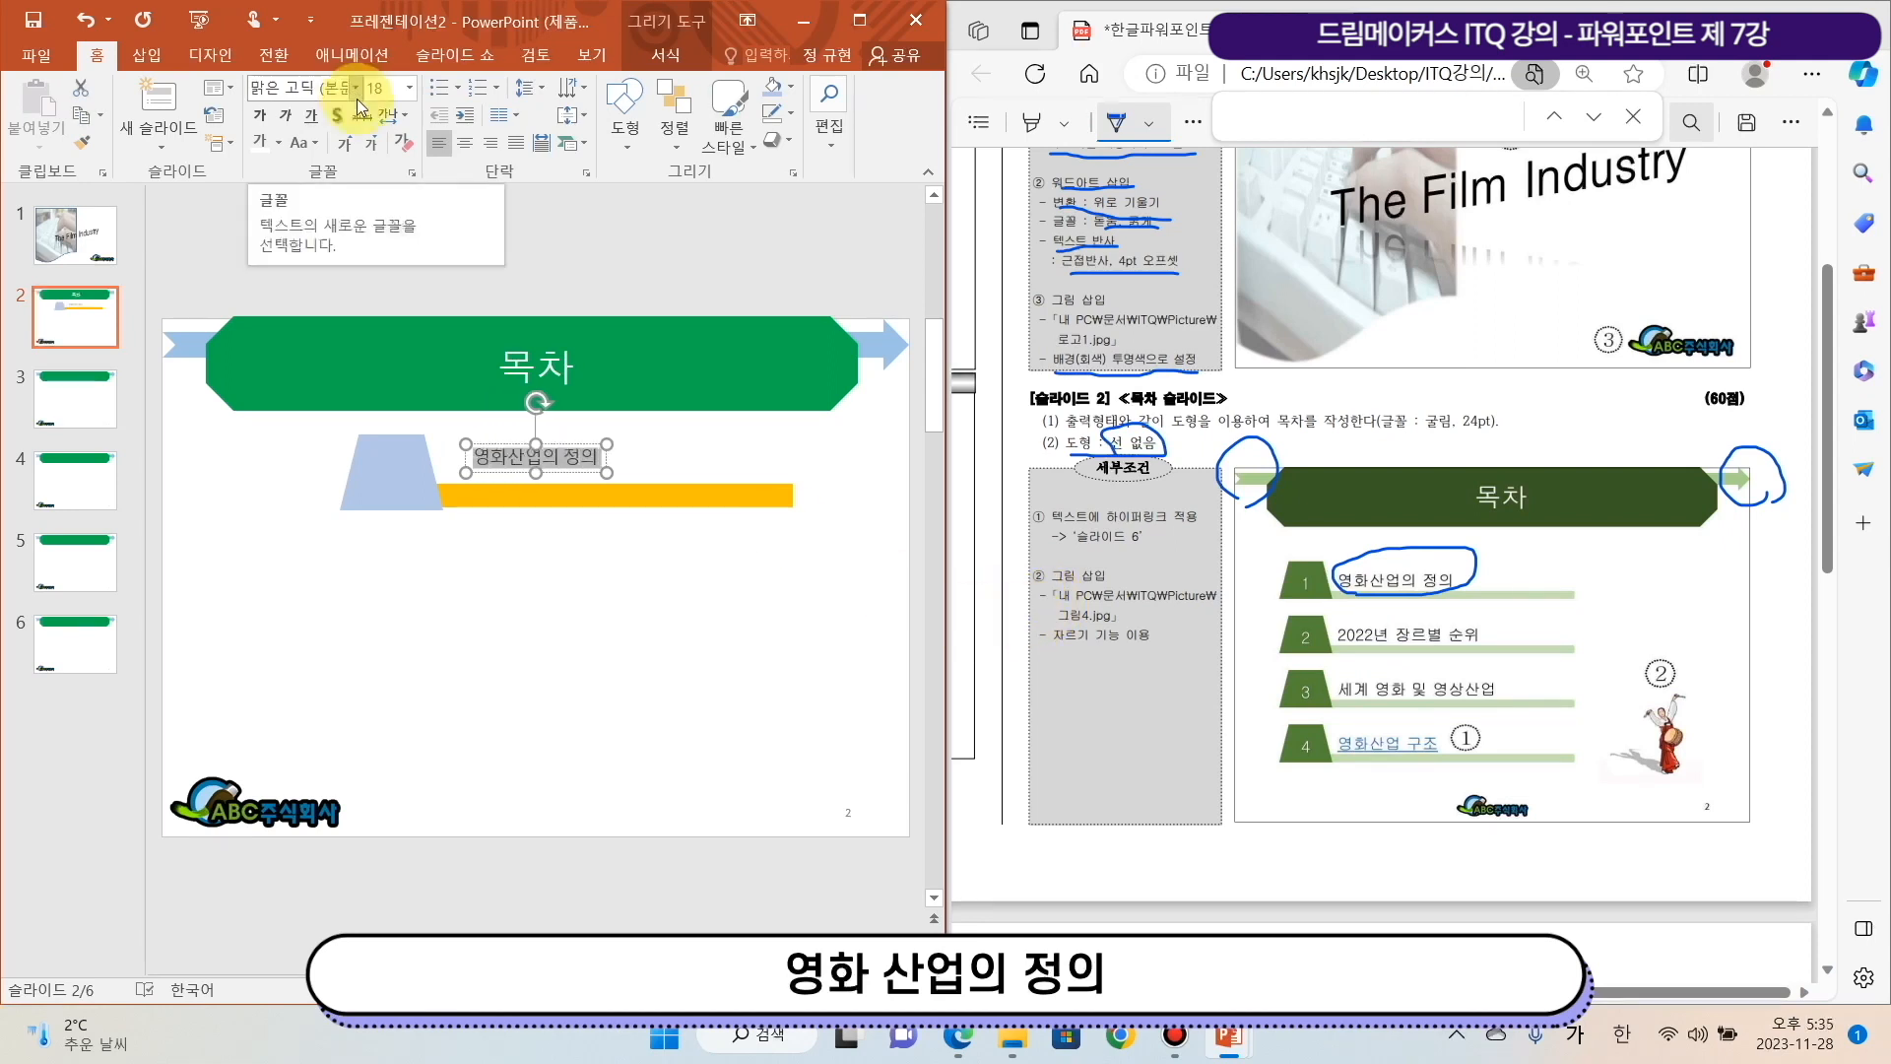
Set the 영화산업의 정의 text to the 굴림 font at 24 pt
key(ctrl+a)
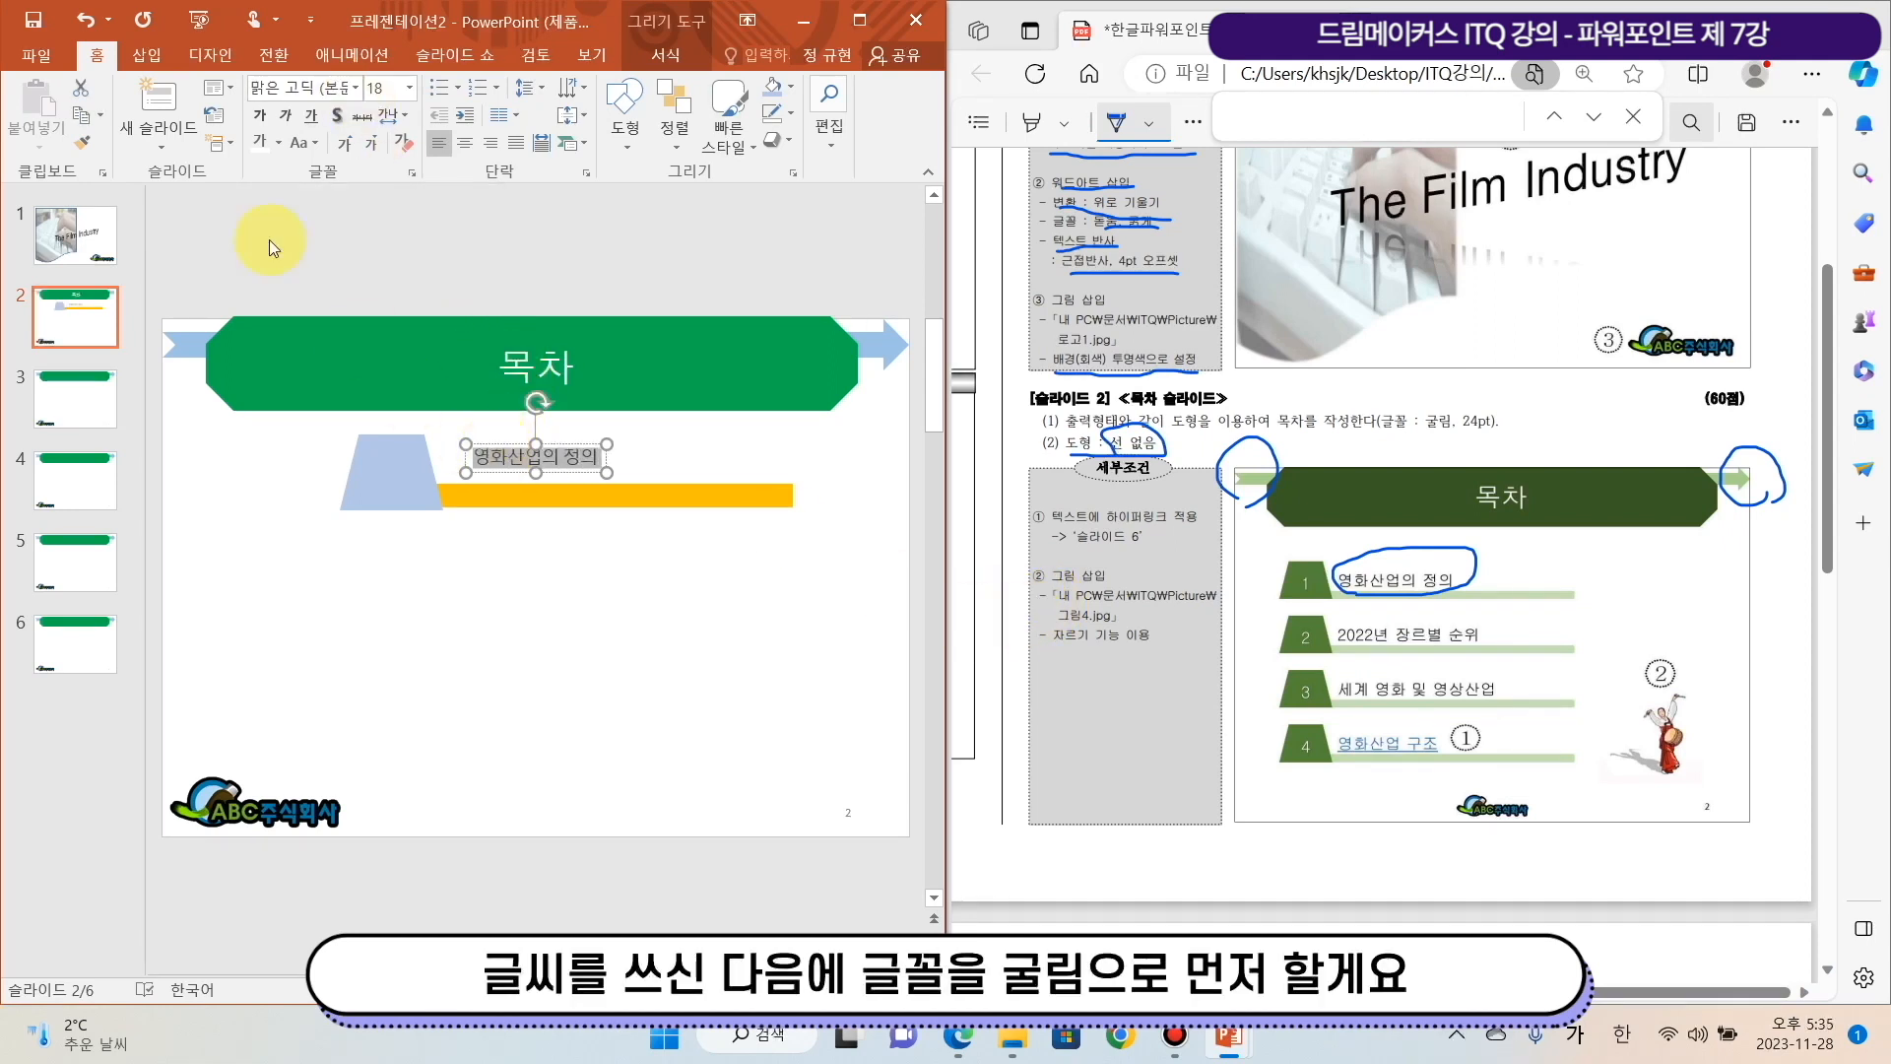
click(363, 89)
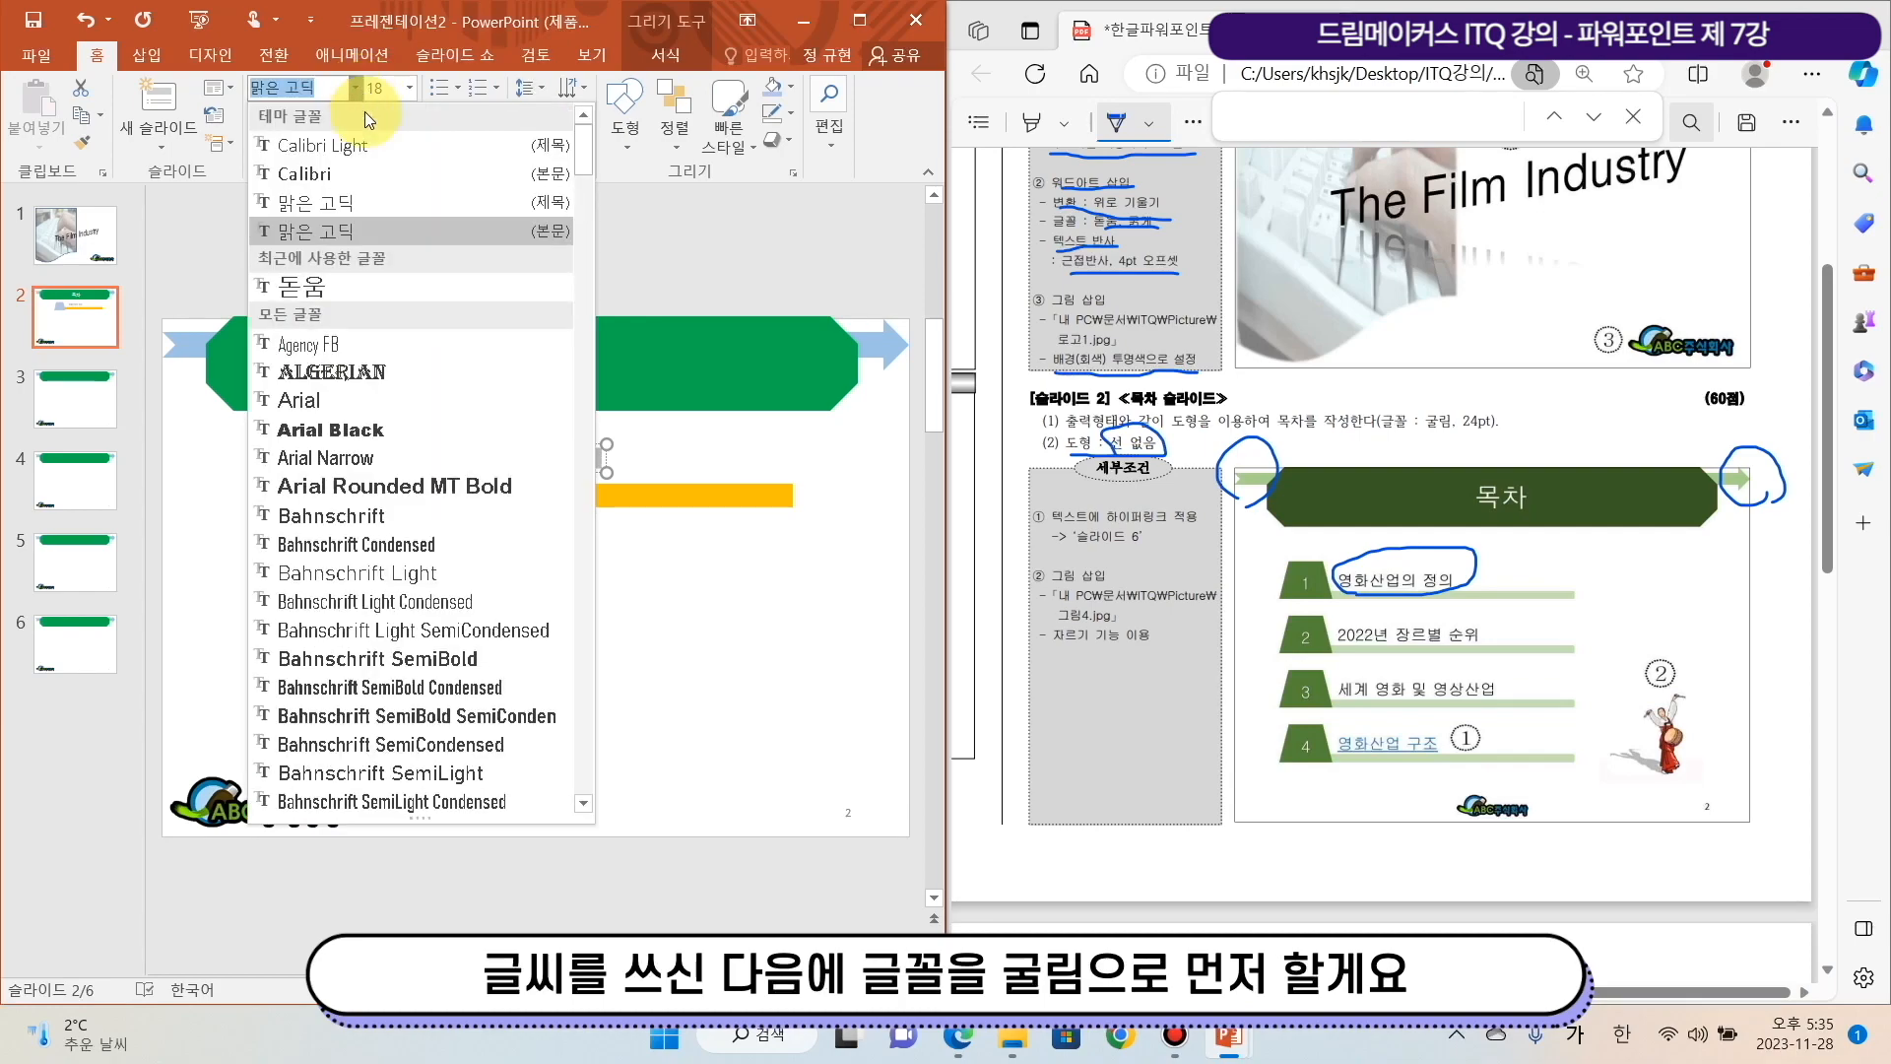
drag(584, 158, 589, 778)
click(345, 419)
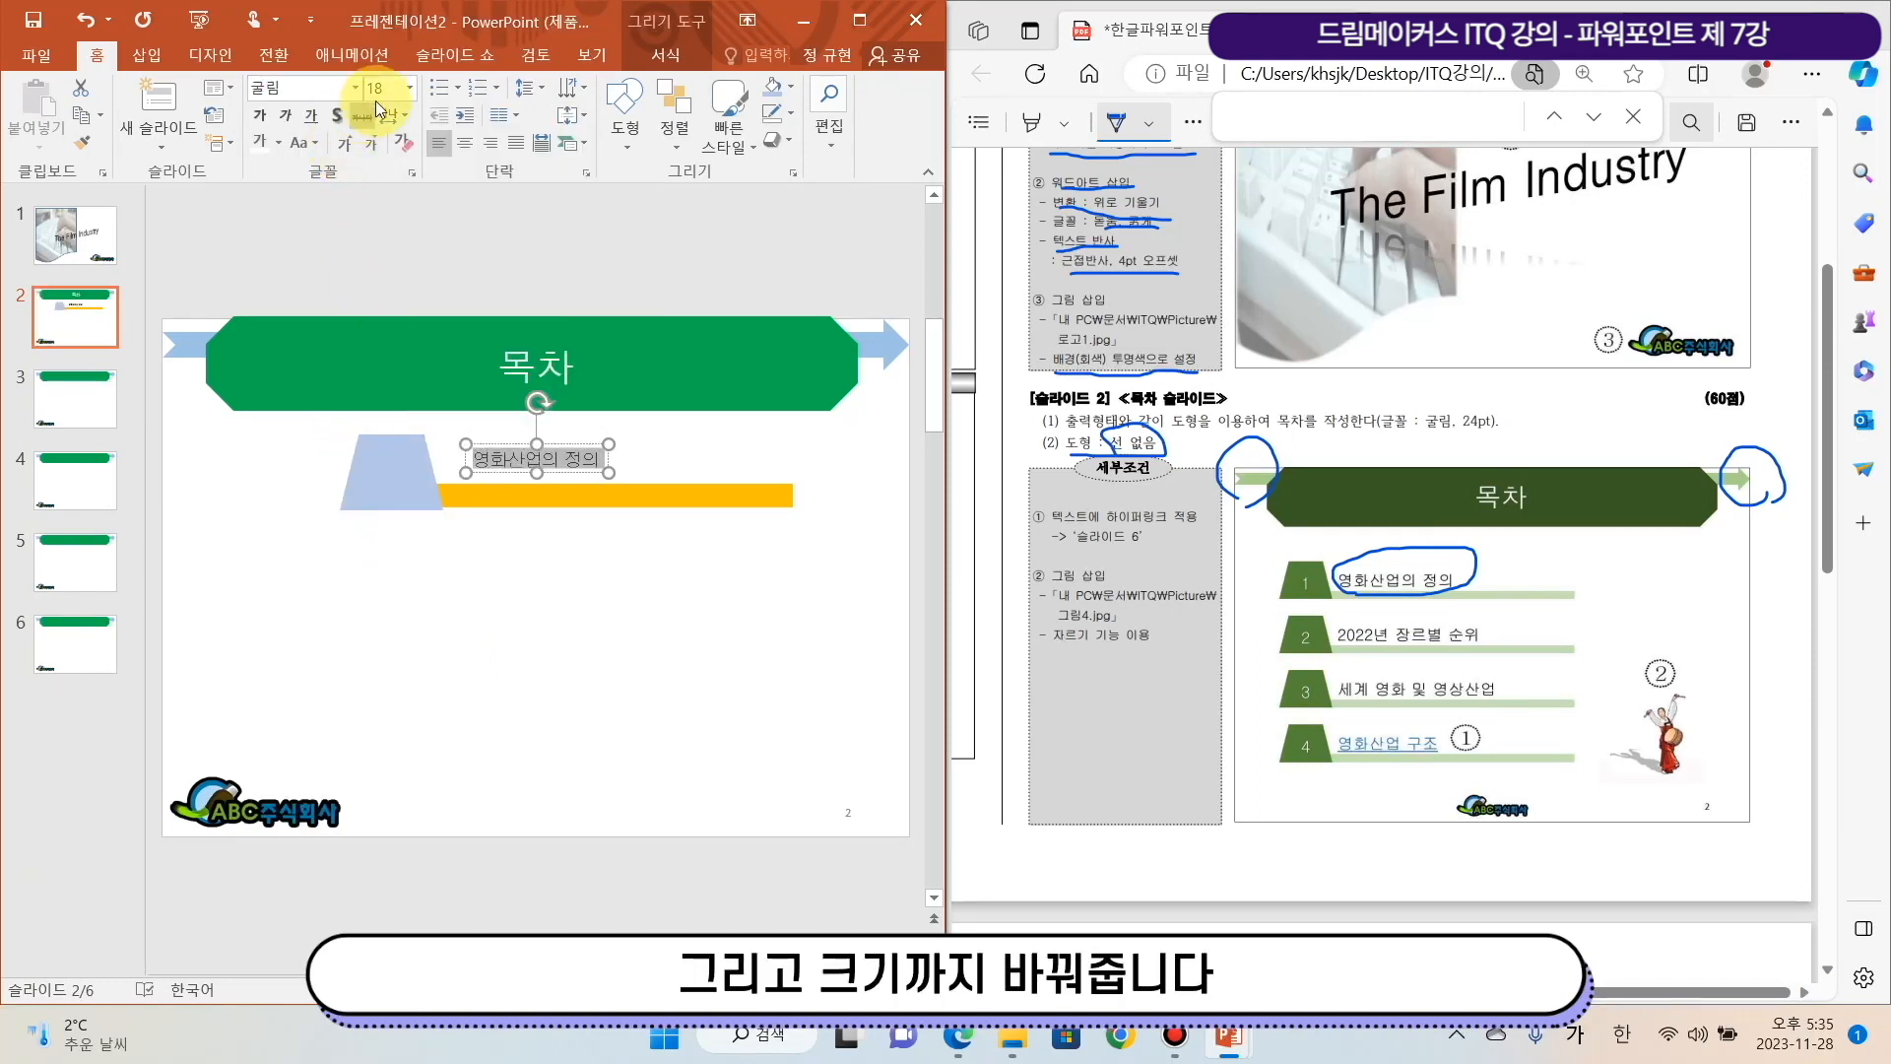
click(409, 88)
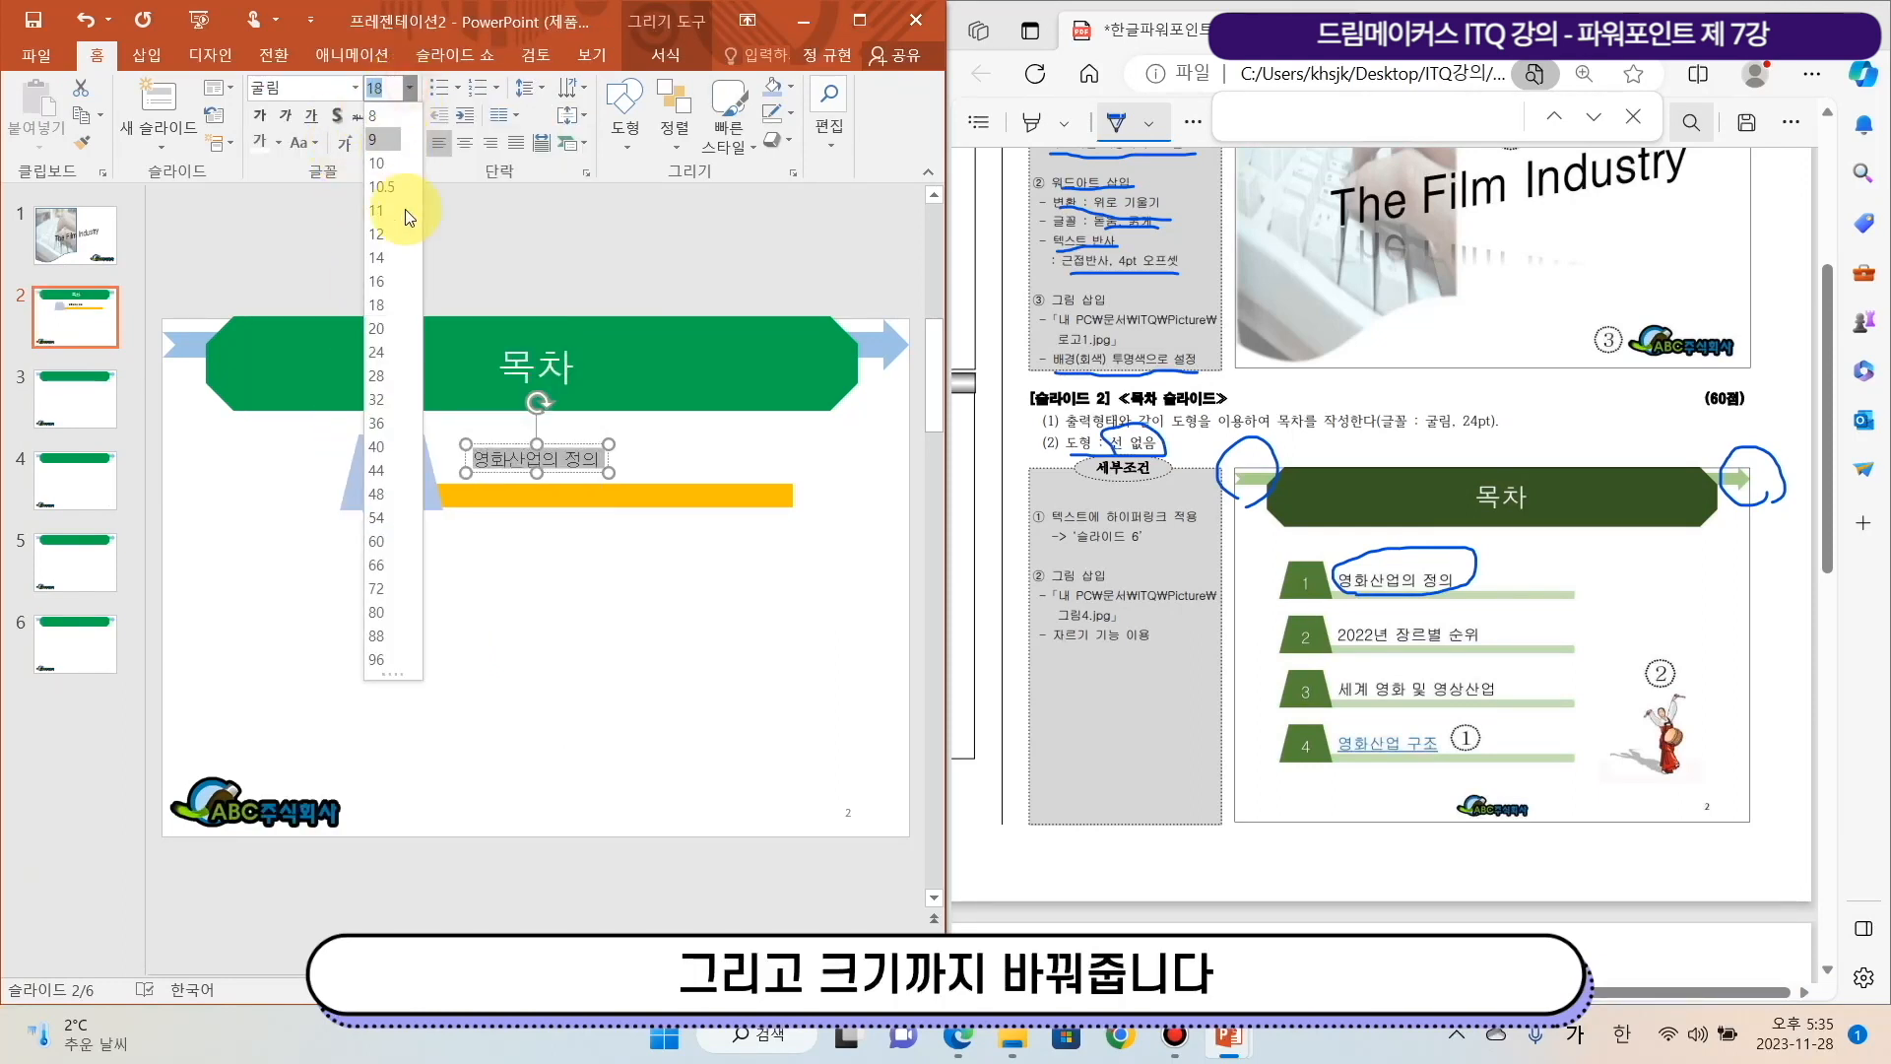
click(394, 360)
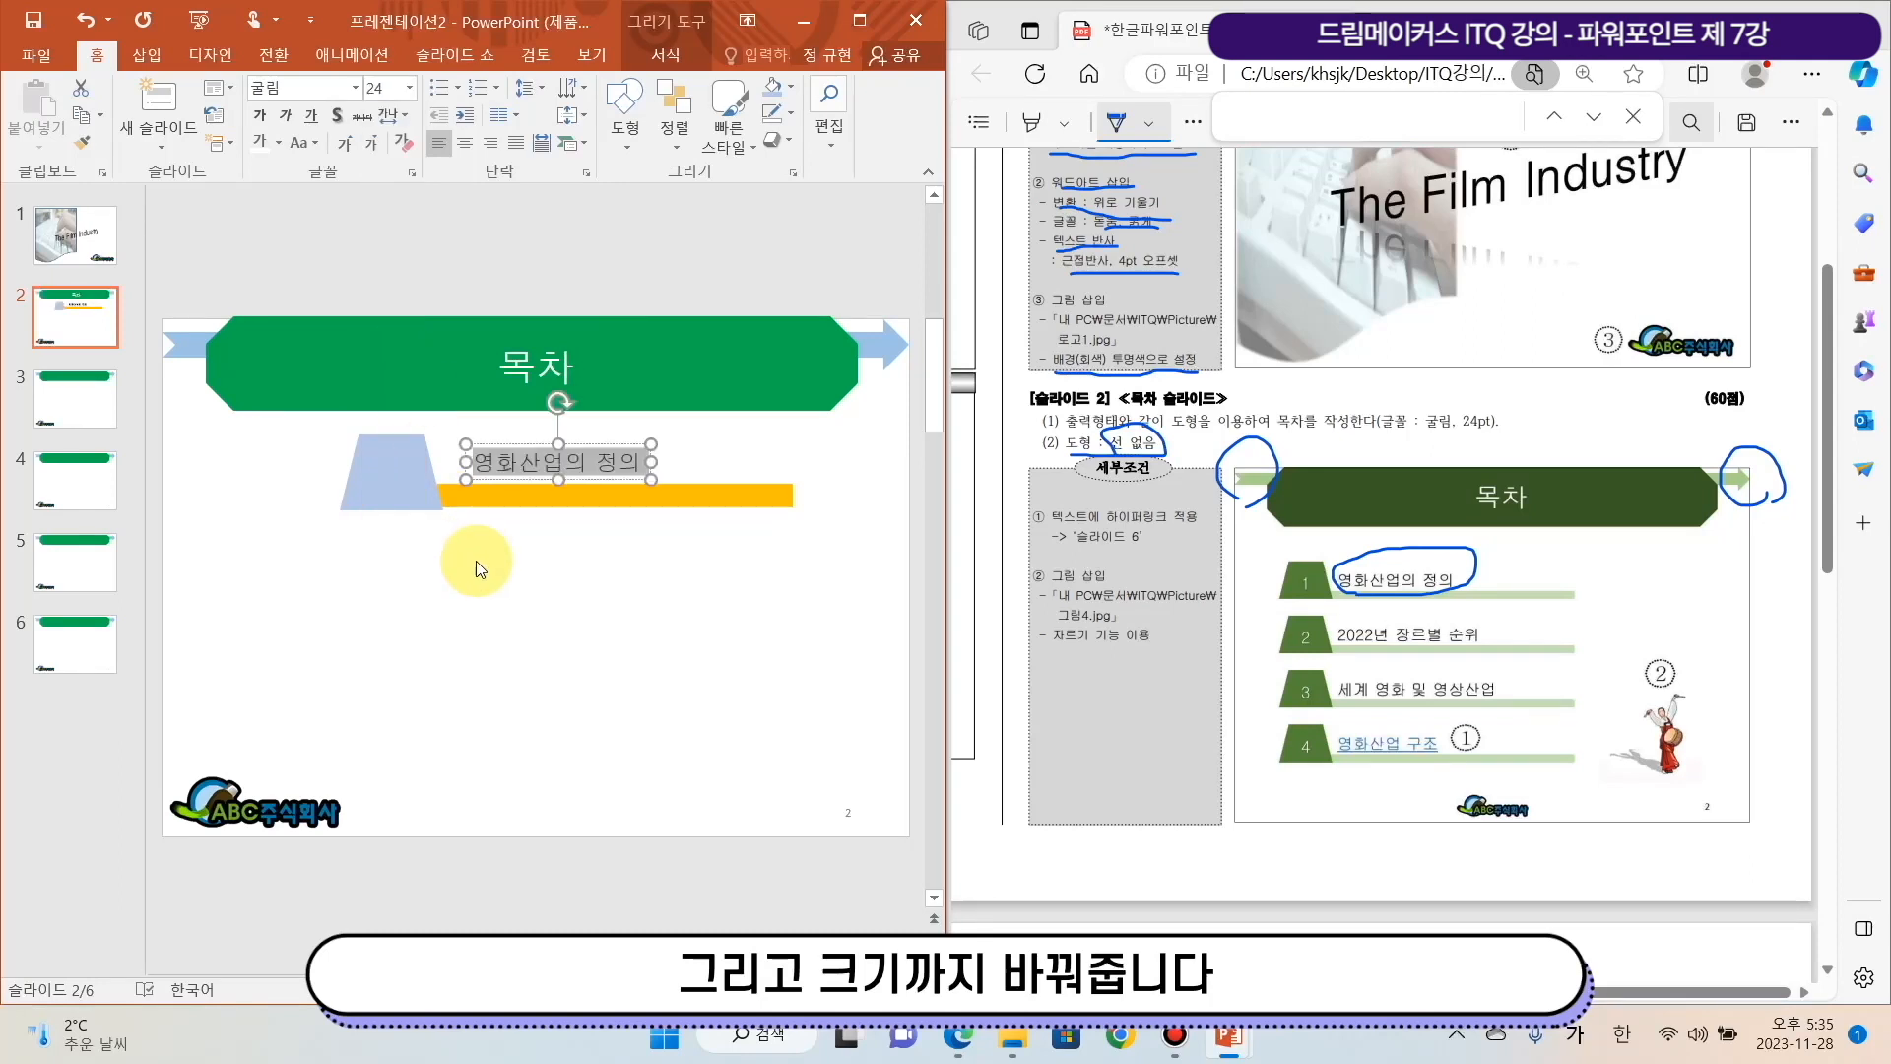
Check the item text's font and size settings and underline the 굴림, 24pt requirement in the exam PDF
click(355, 90)
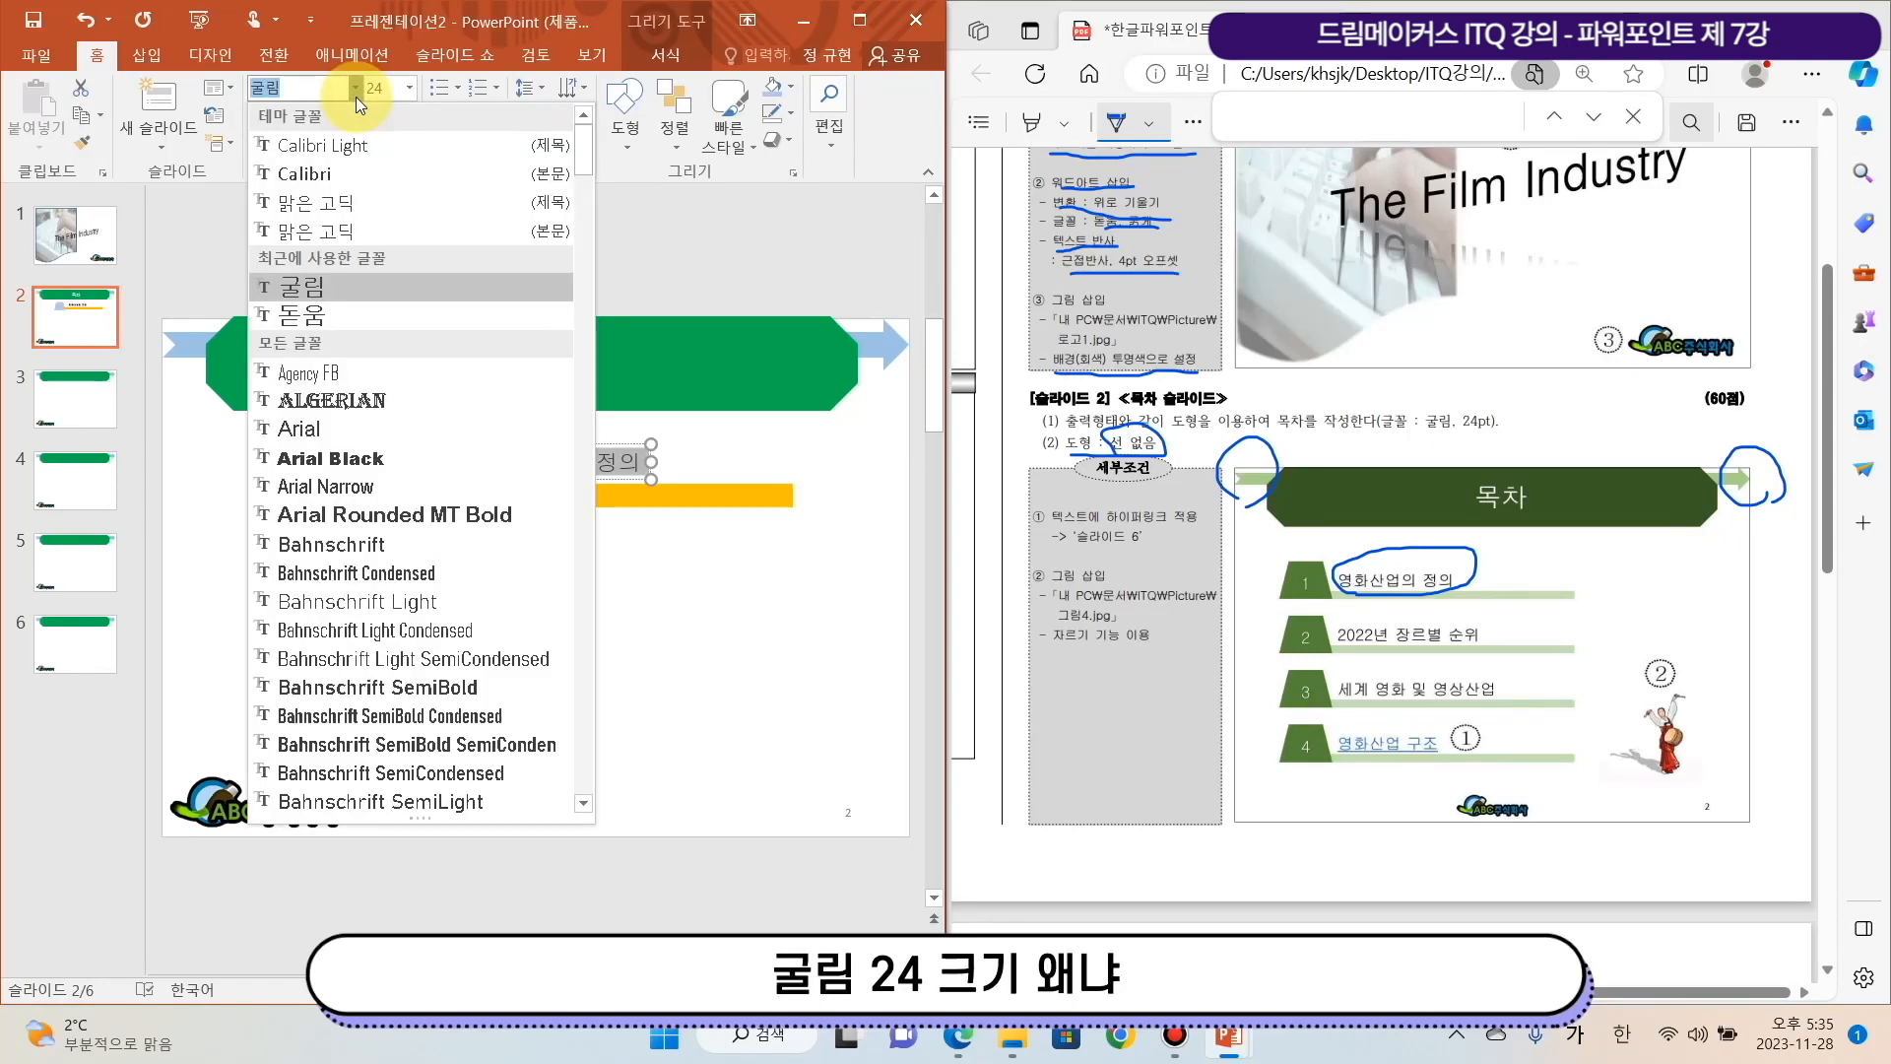
click(355, 90)
click(411, 90)
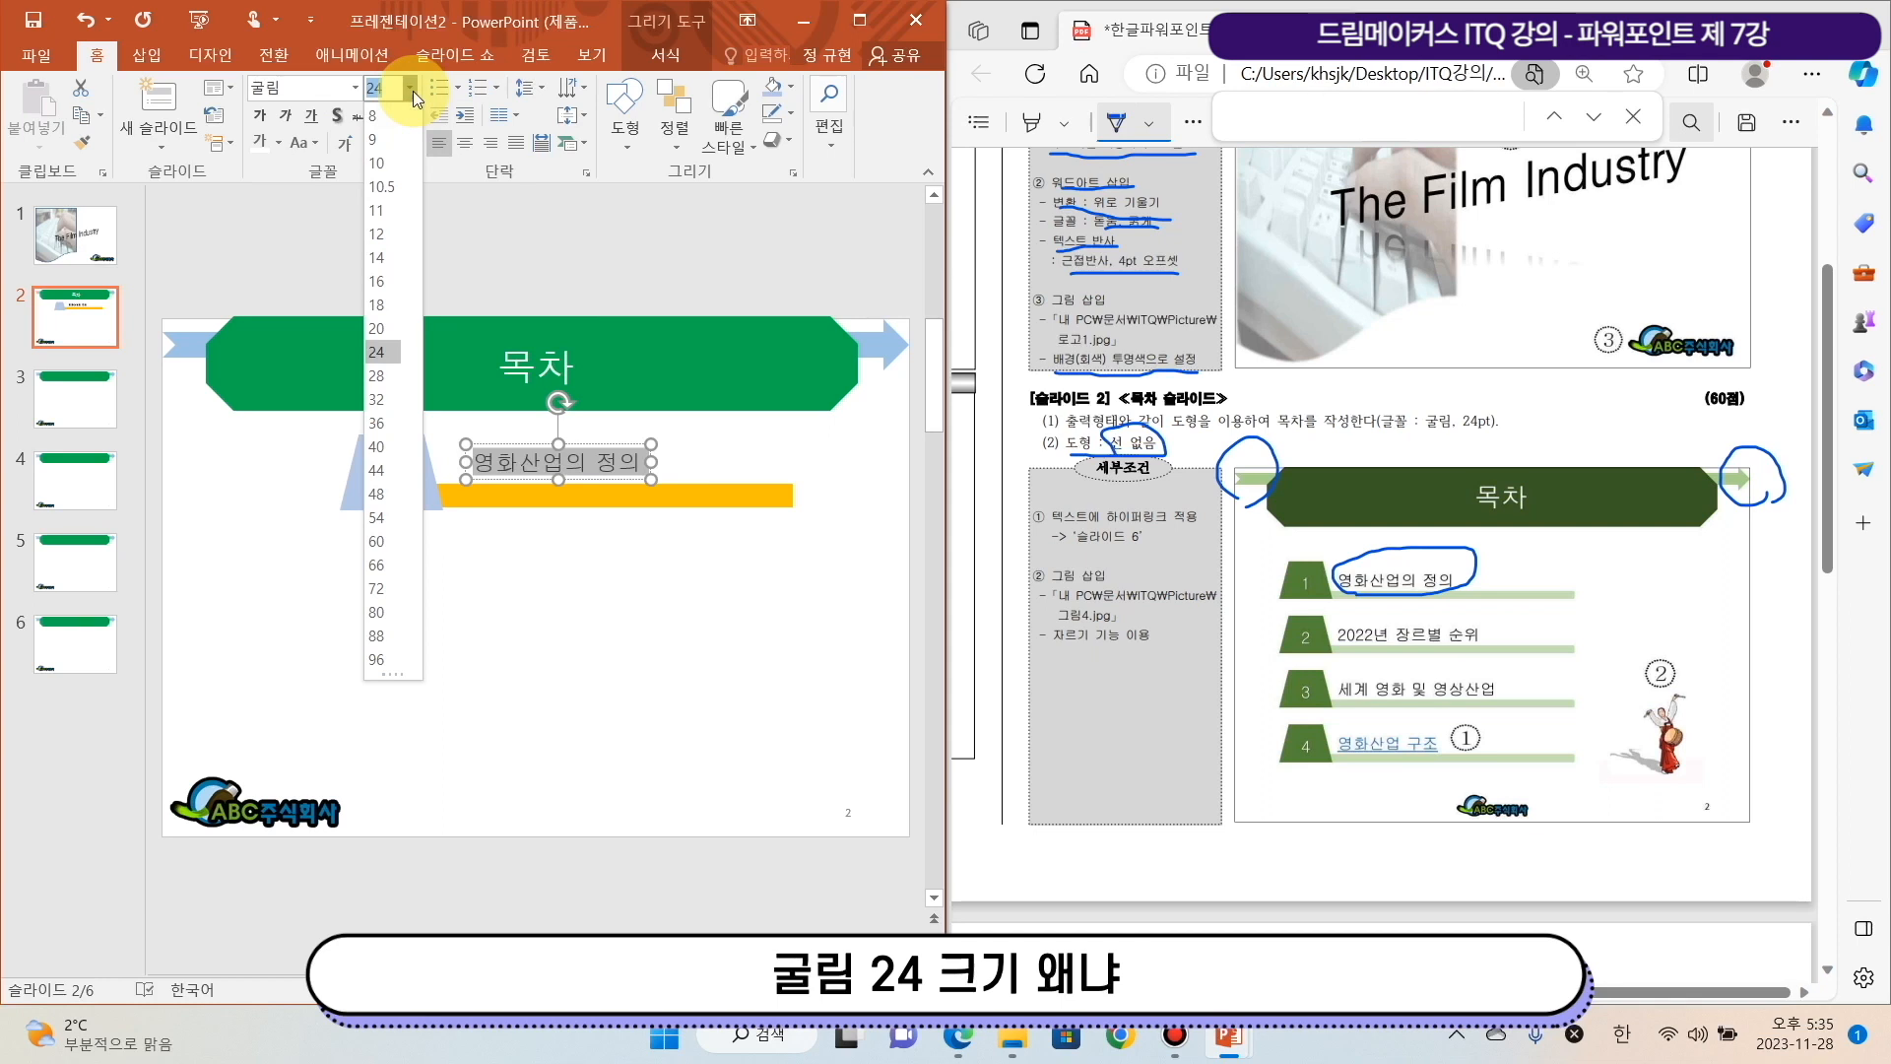
click(412, 90)
drag(1423, 433, 1510, 431)
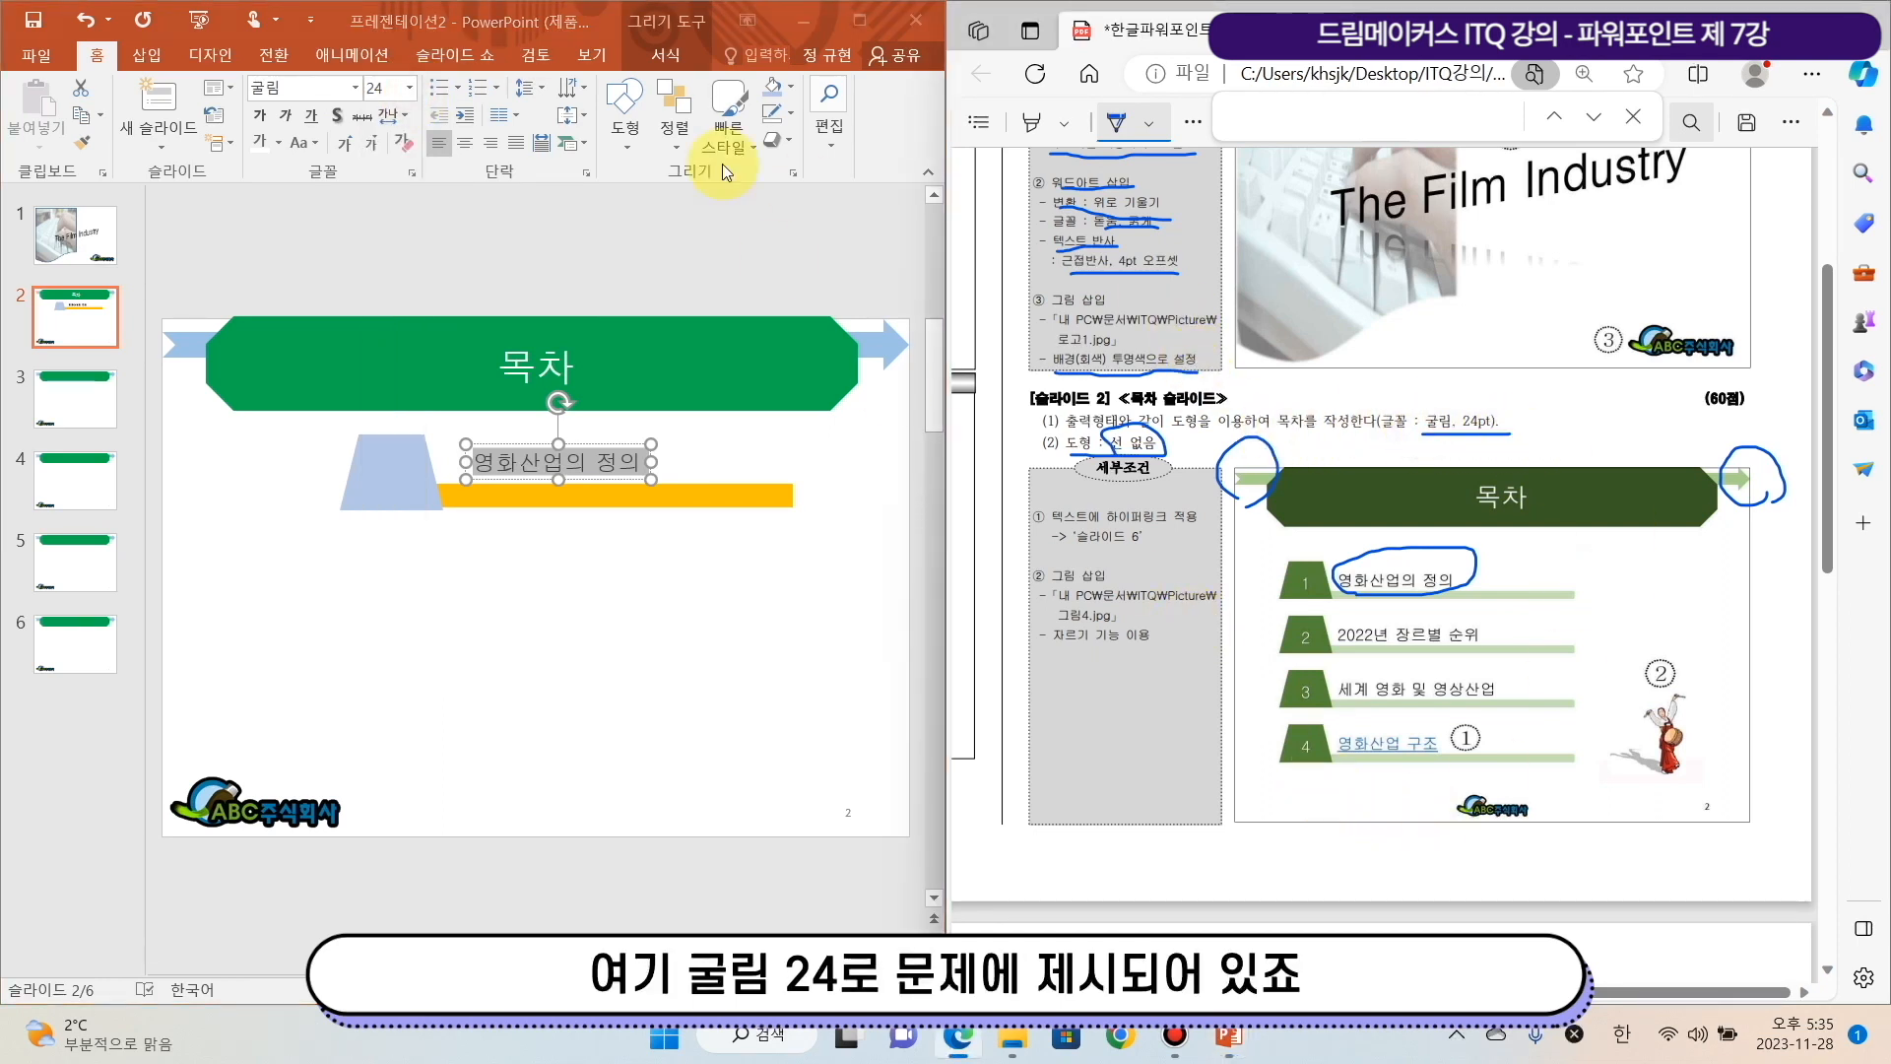
Enter the number 1 in the trapezoid beside the first contents item
click(376, 471)
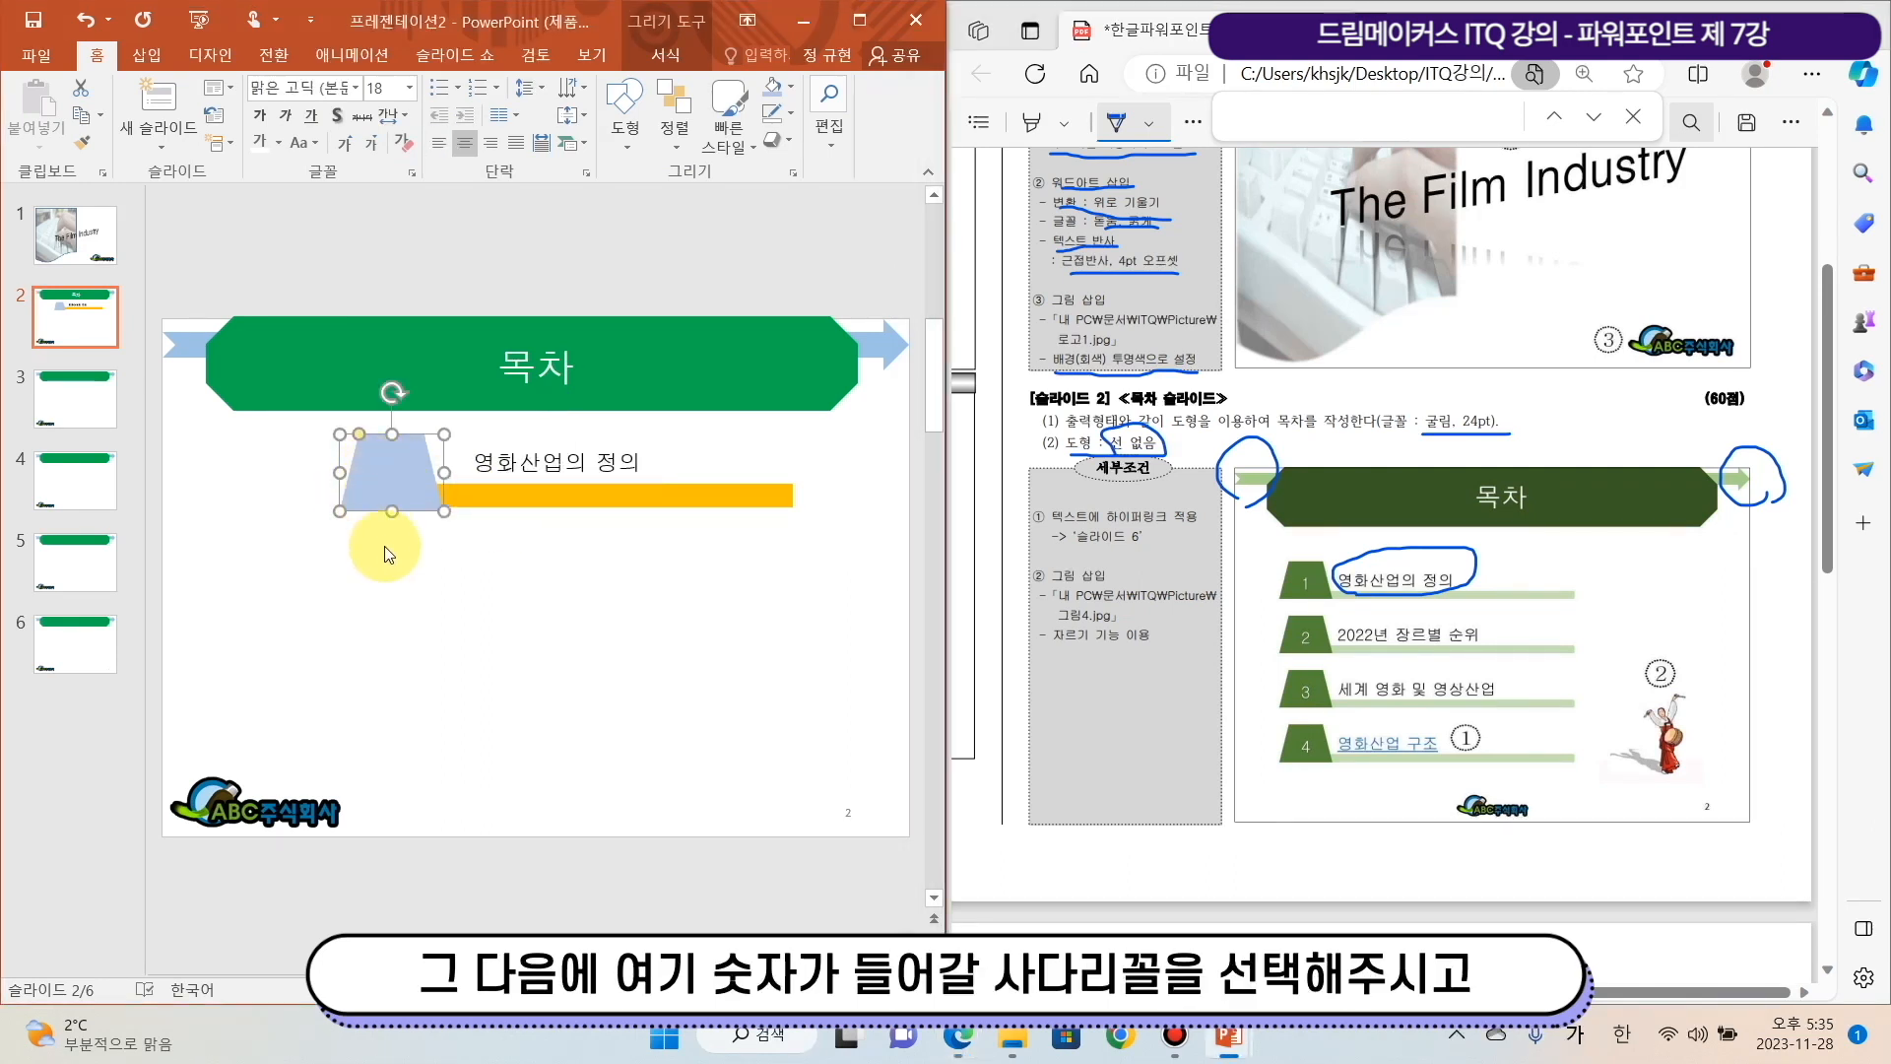
click(394, 465)
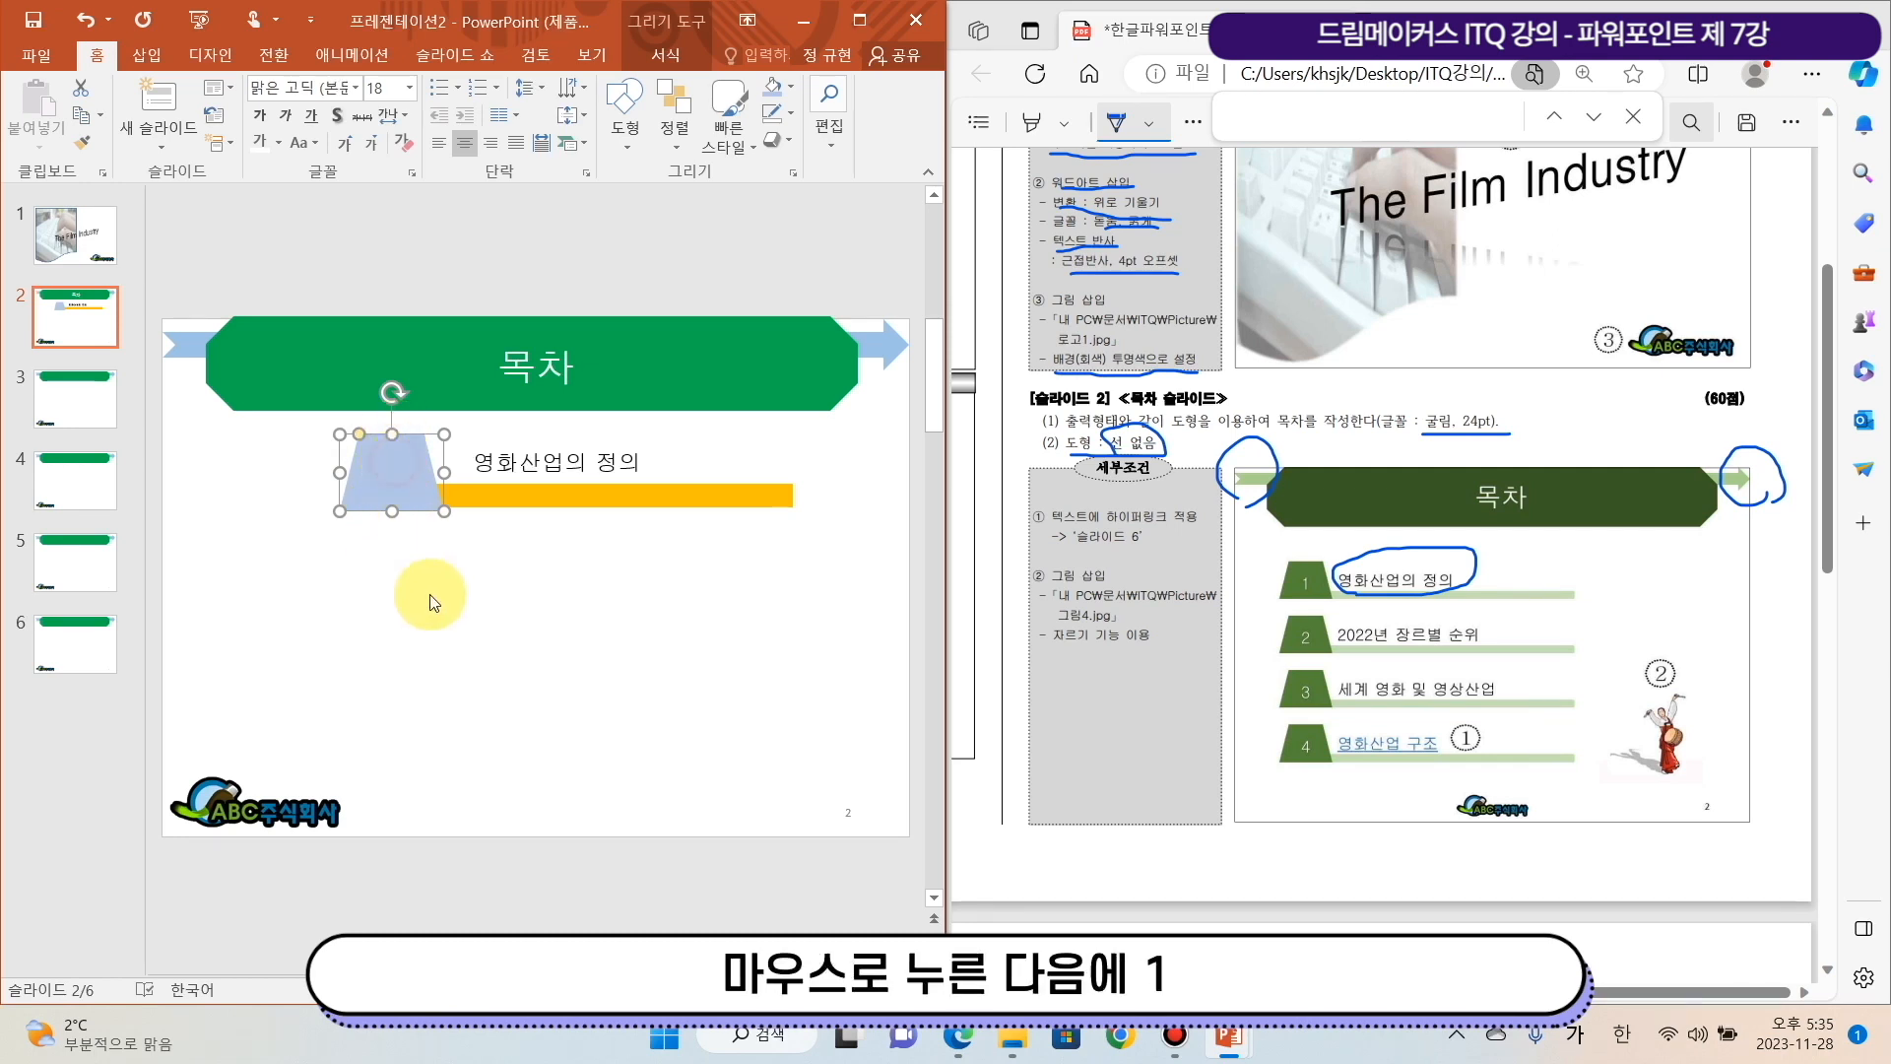
text(1)
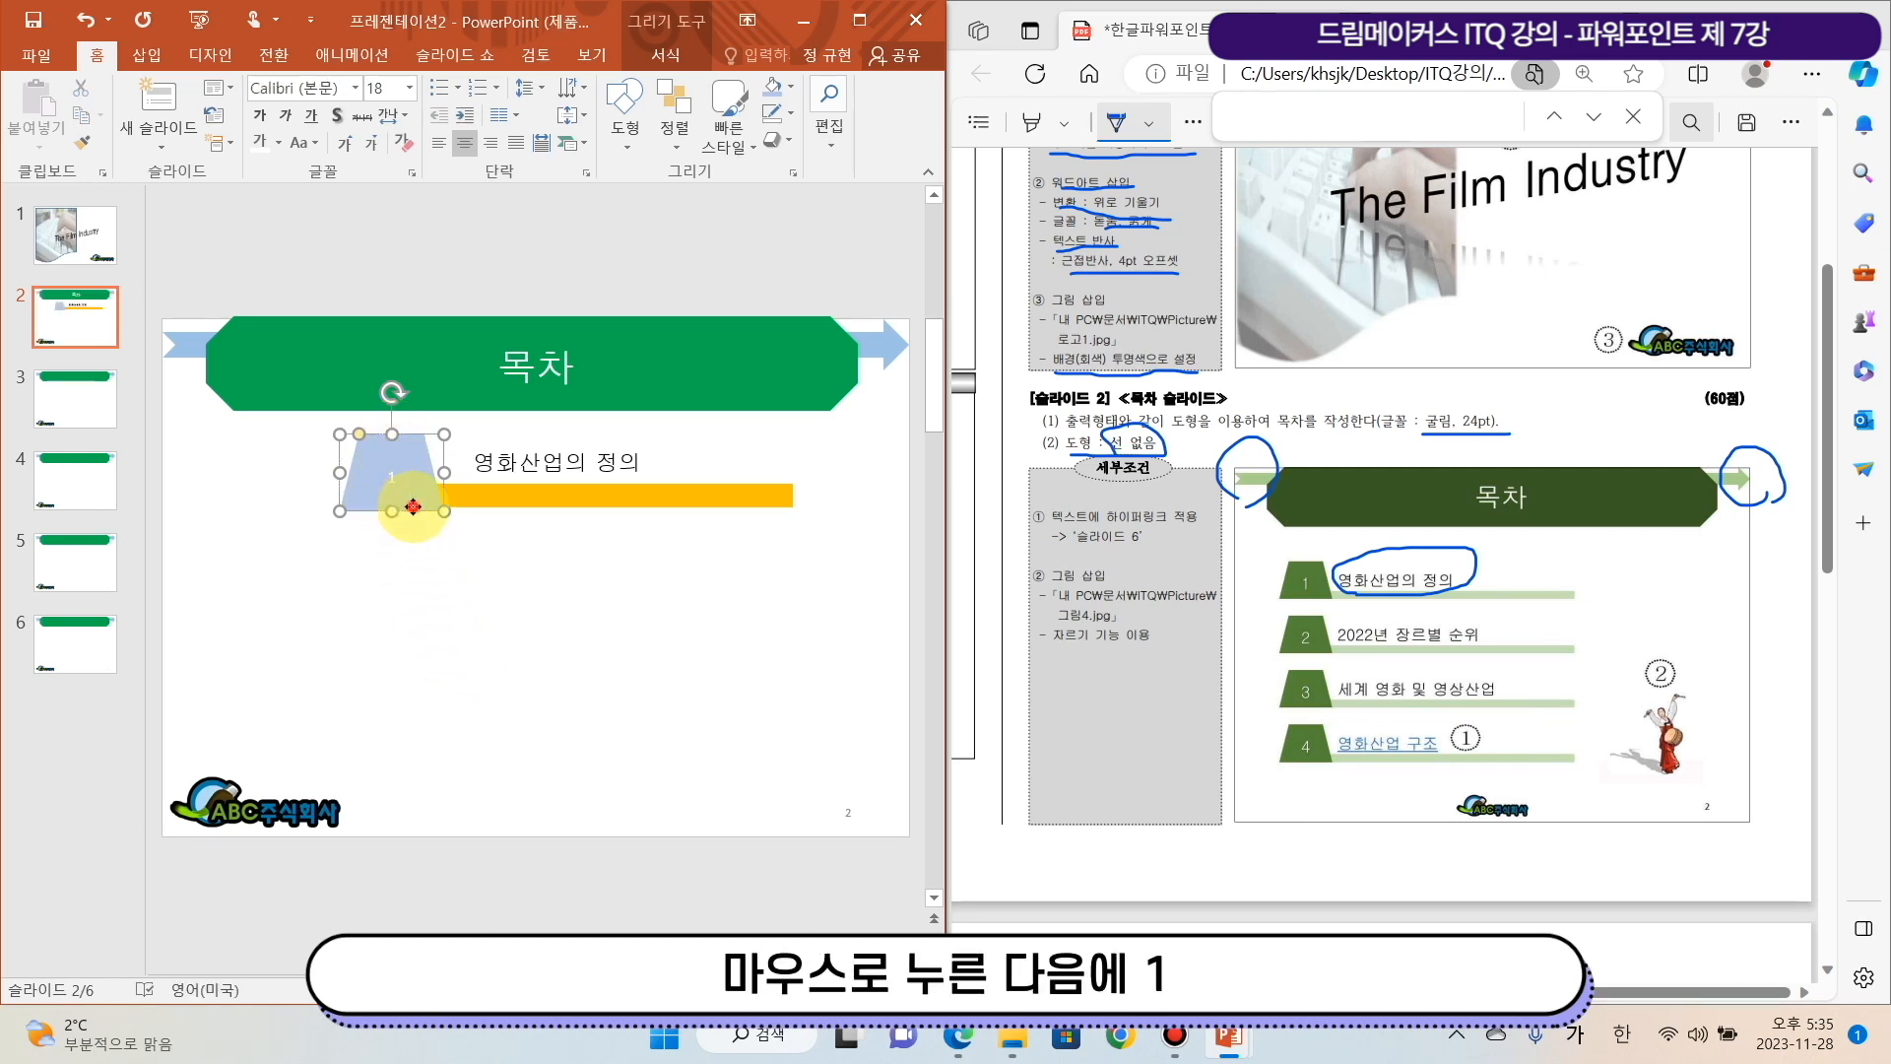
drag(389, 477, 434, 477)
click(456, 591)
Set the trapezoid's number to the 굴림 font at 24 pt
click(419, 510)
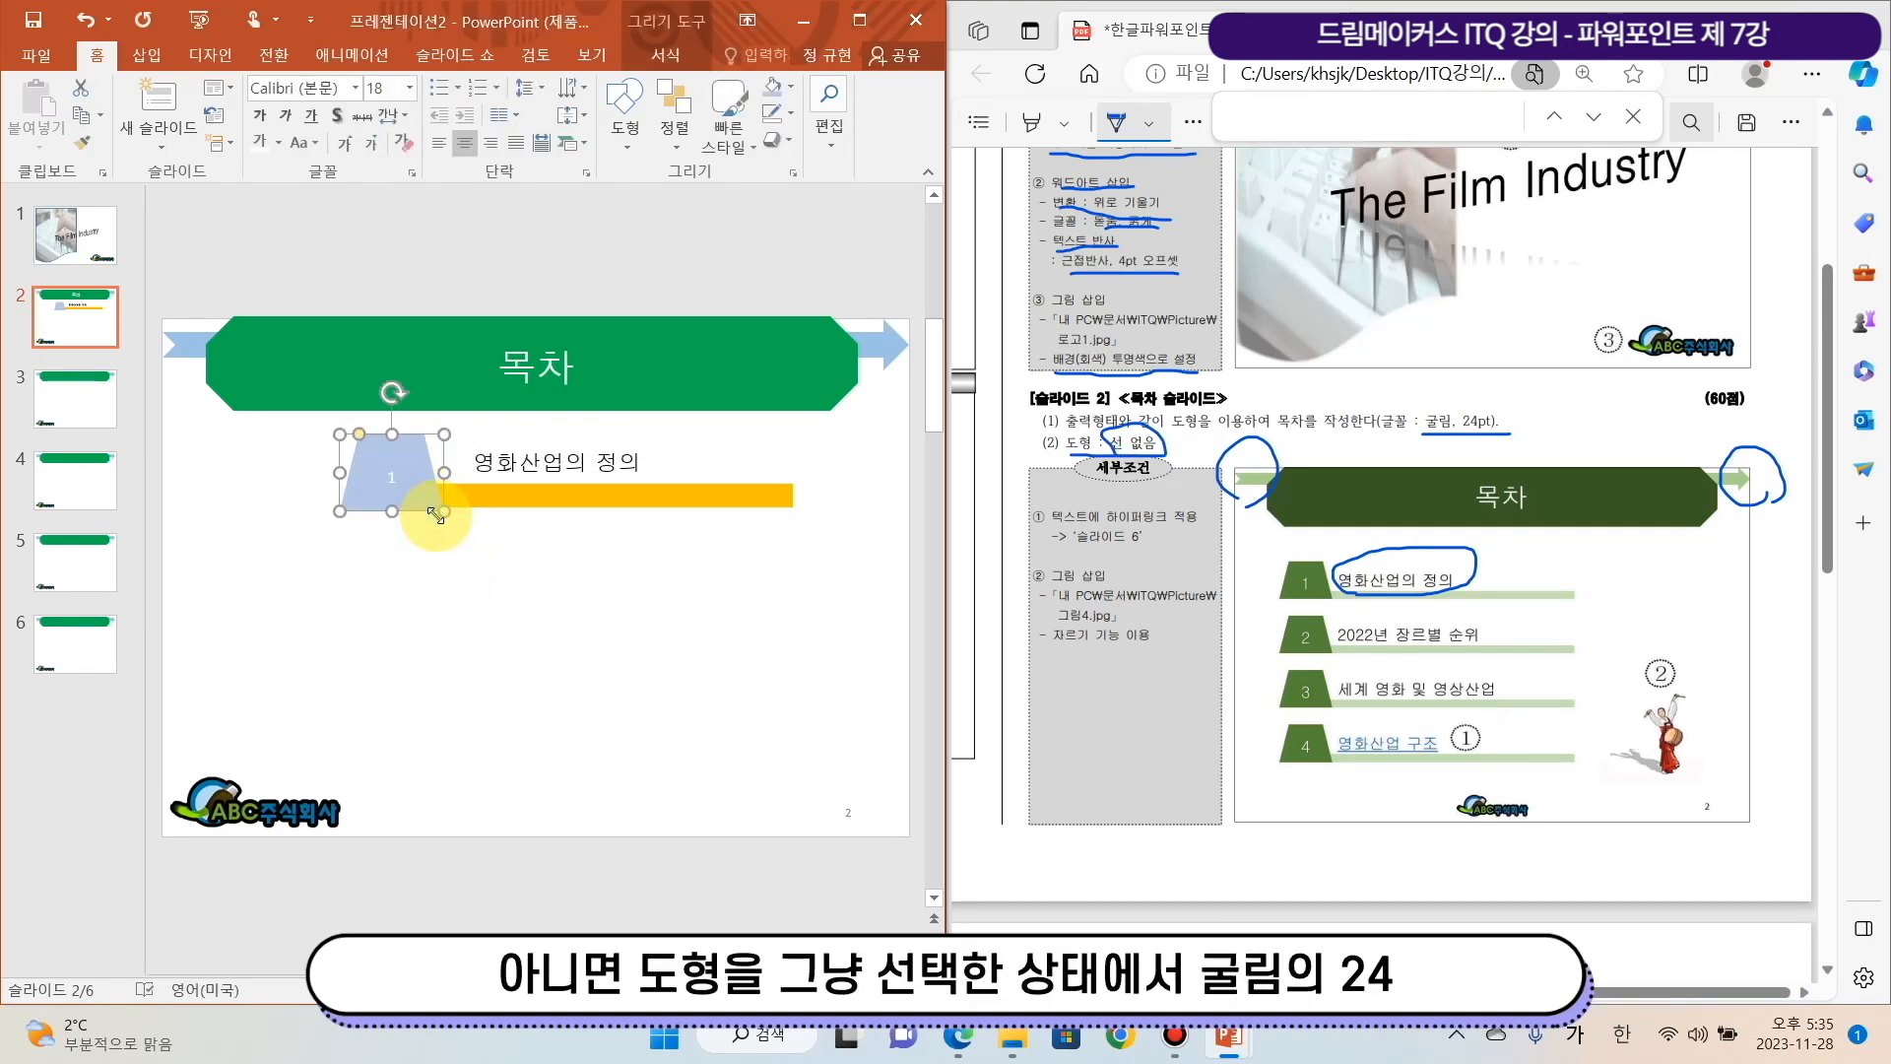
click(354, 89)
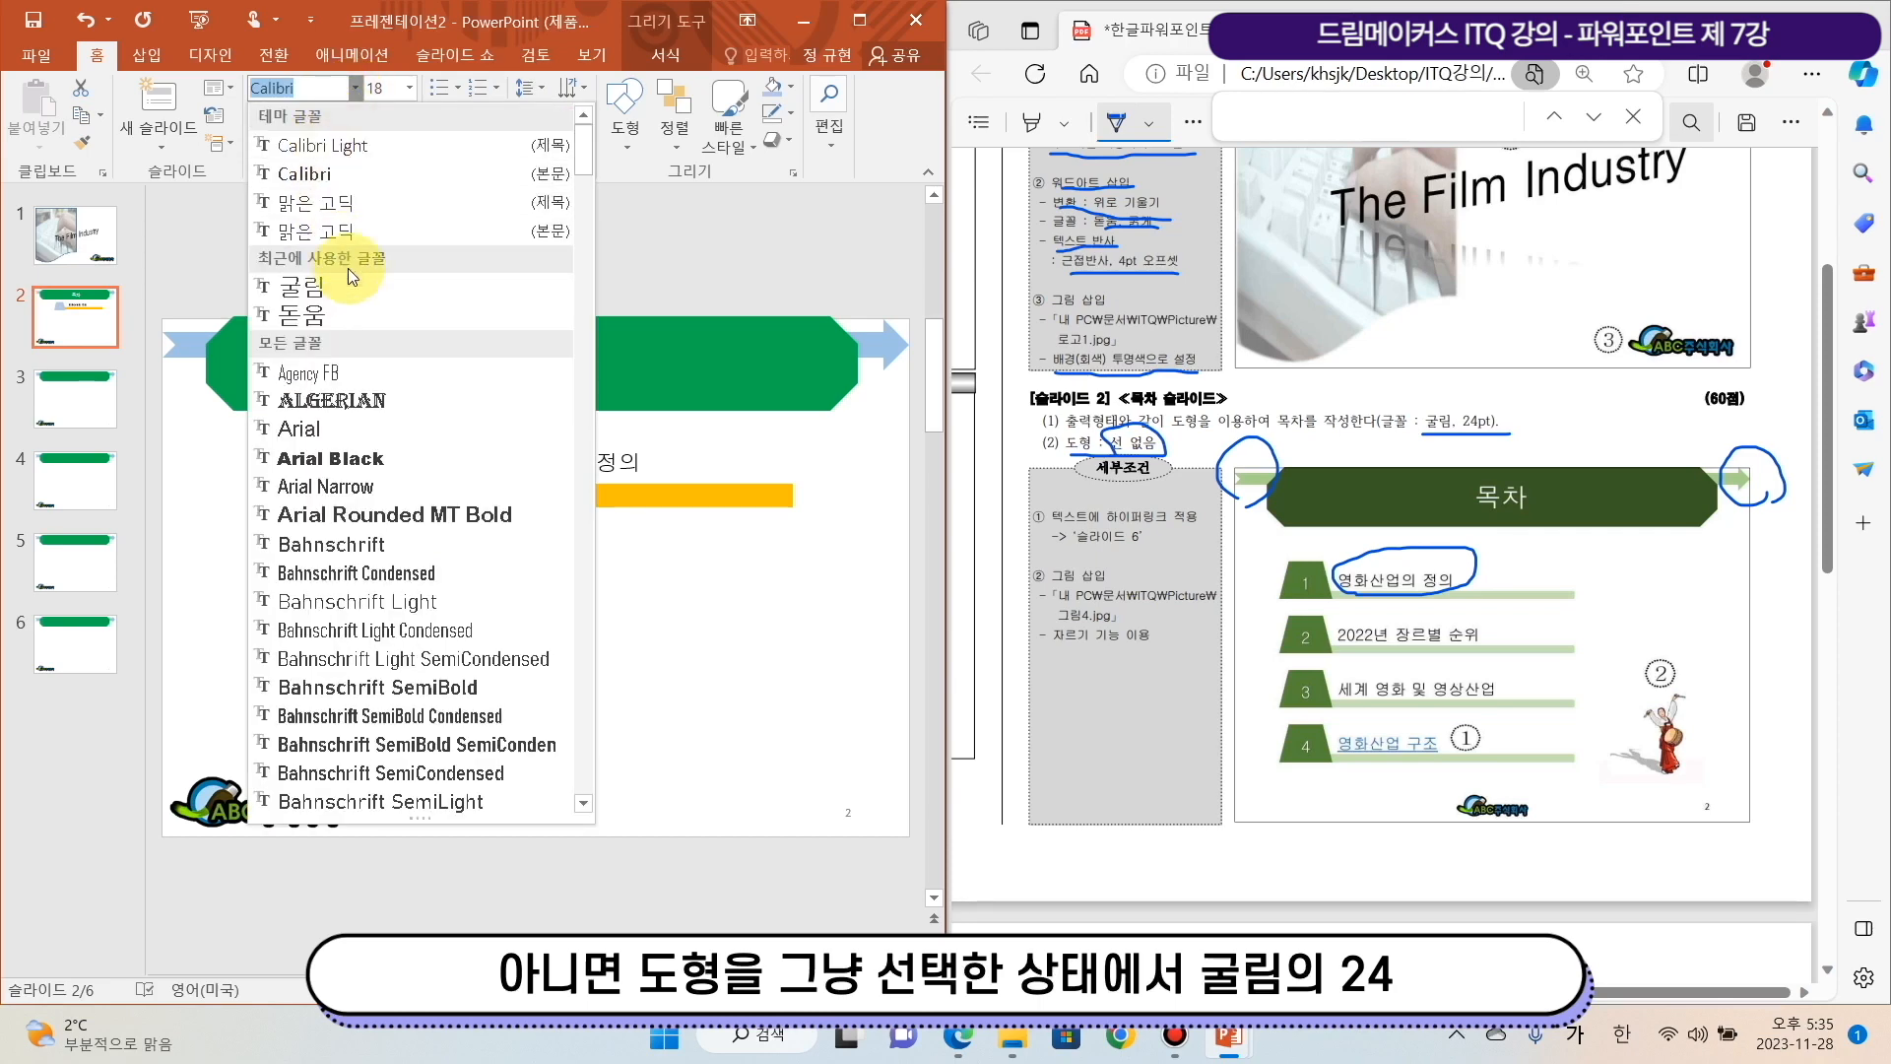
click(288, 287)
click(409, 88)
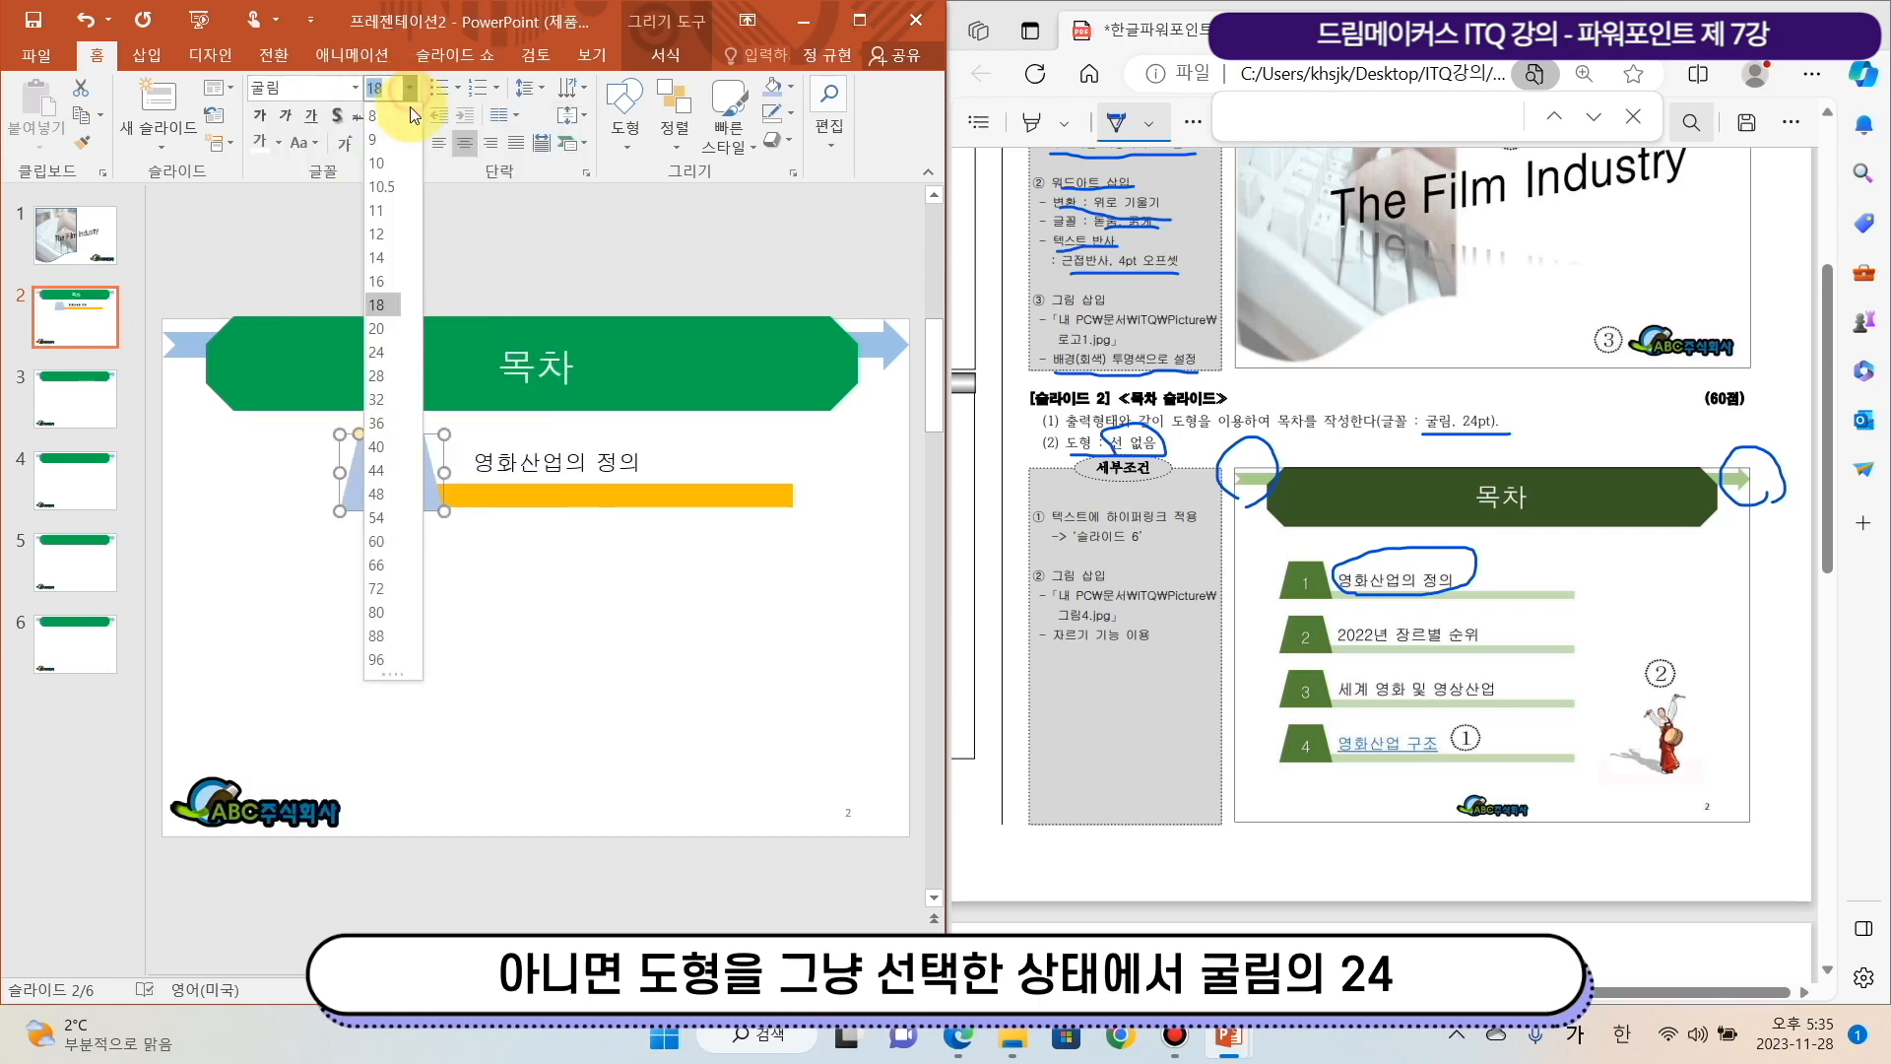
click(393, 352)
Duplicate the first contents row downward to make four rows and number the copied trapezoids 2, 3 and 4
drag(845, 555, 211, 400)
drag(400, 492, 405, 714)
double_click(394, 557)
text(2)
double_click(391, 652)
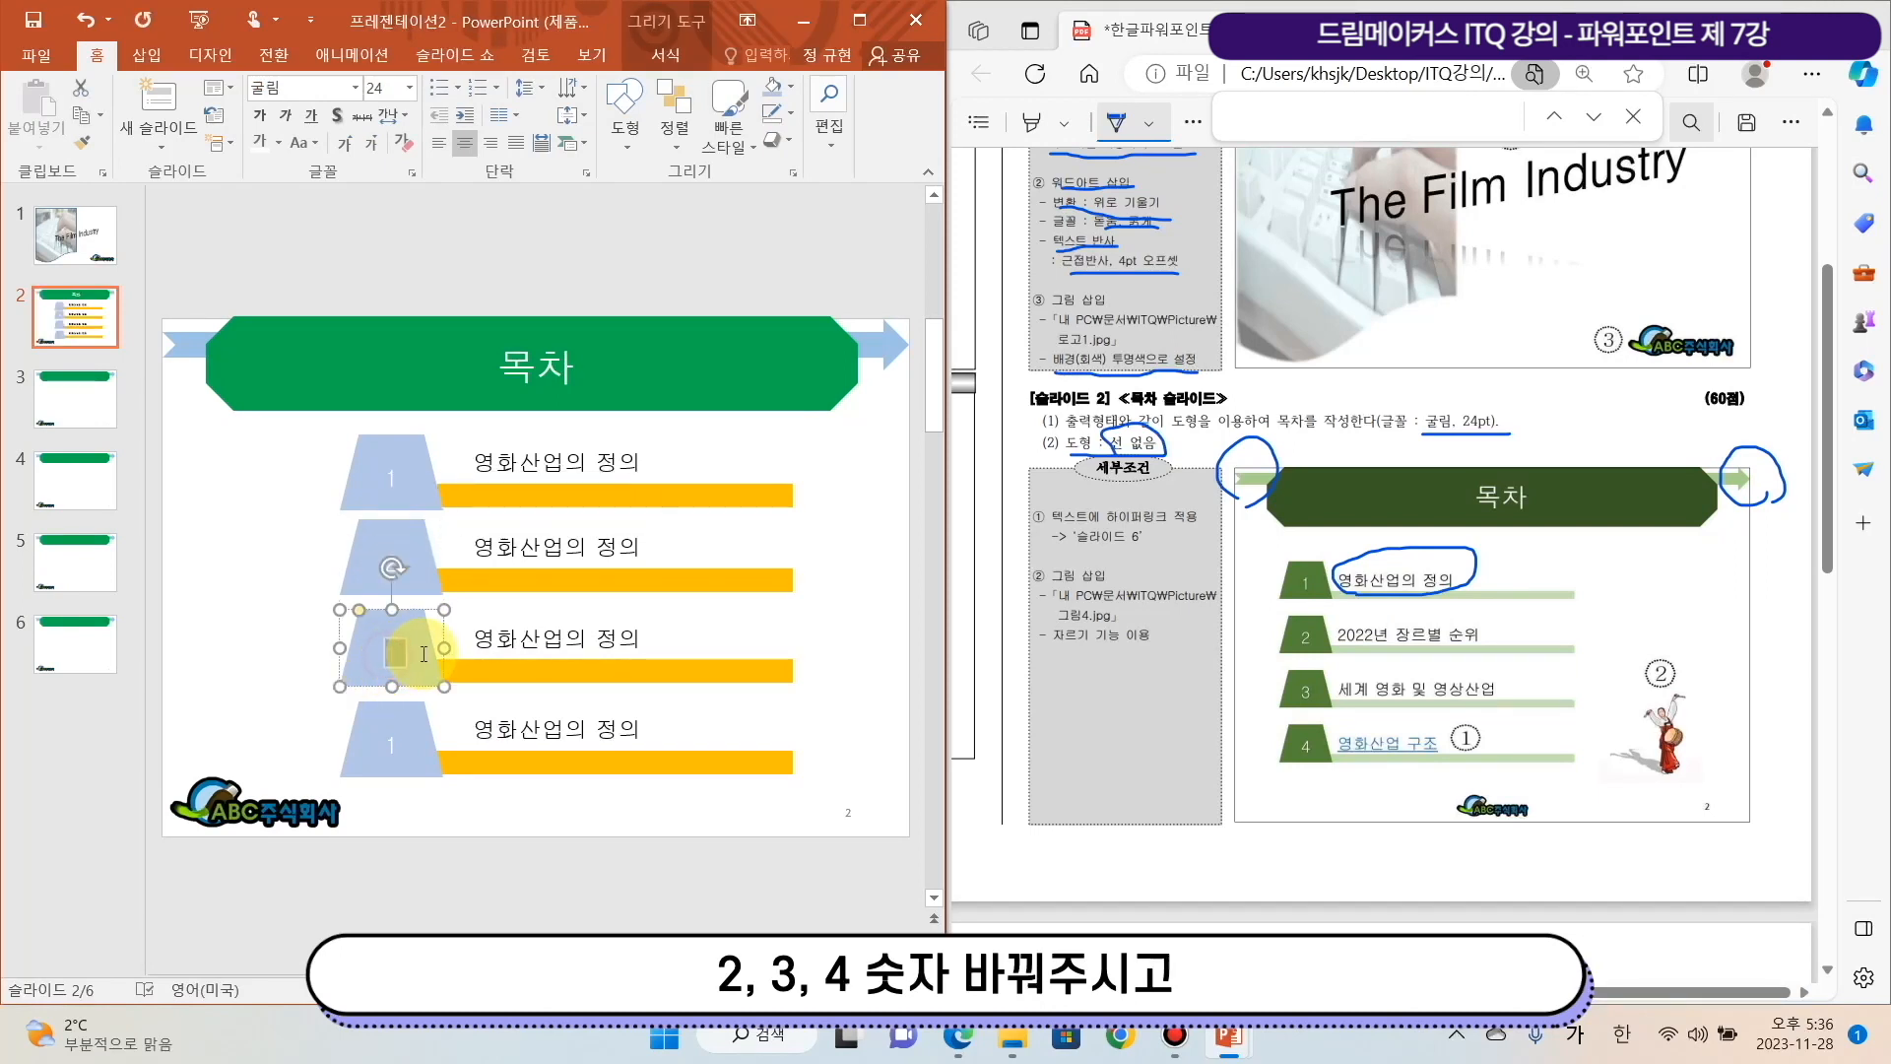
text(3)
double_click(389, 741)
text(4)
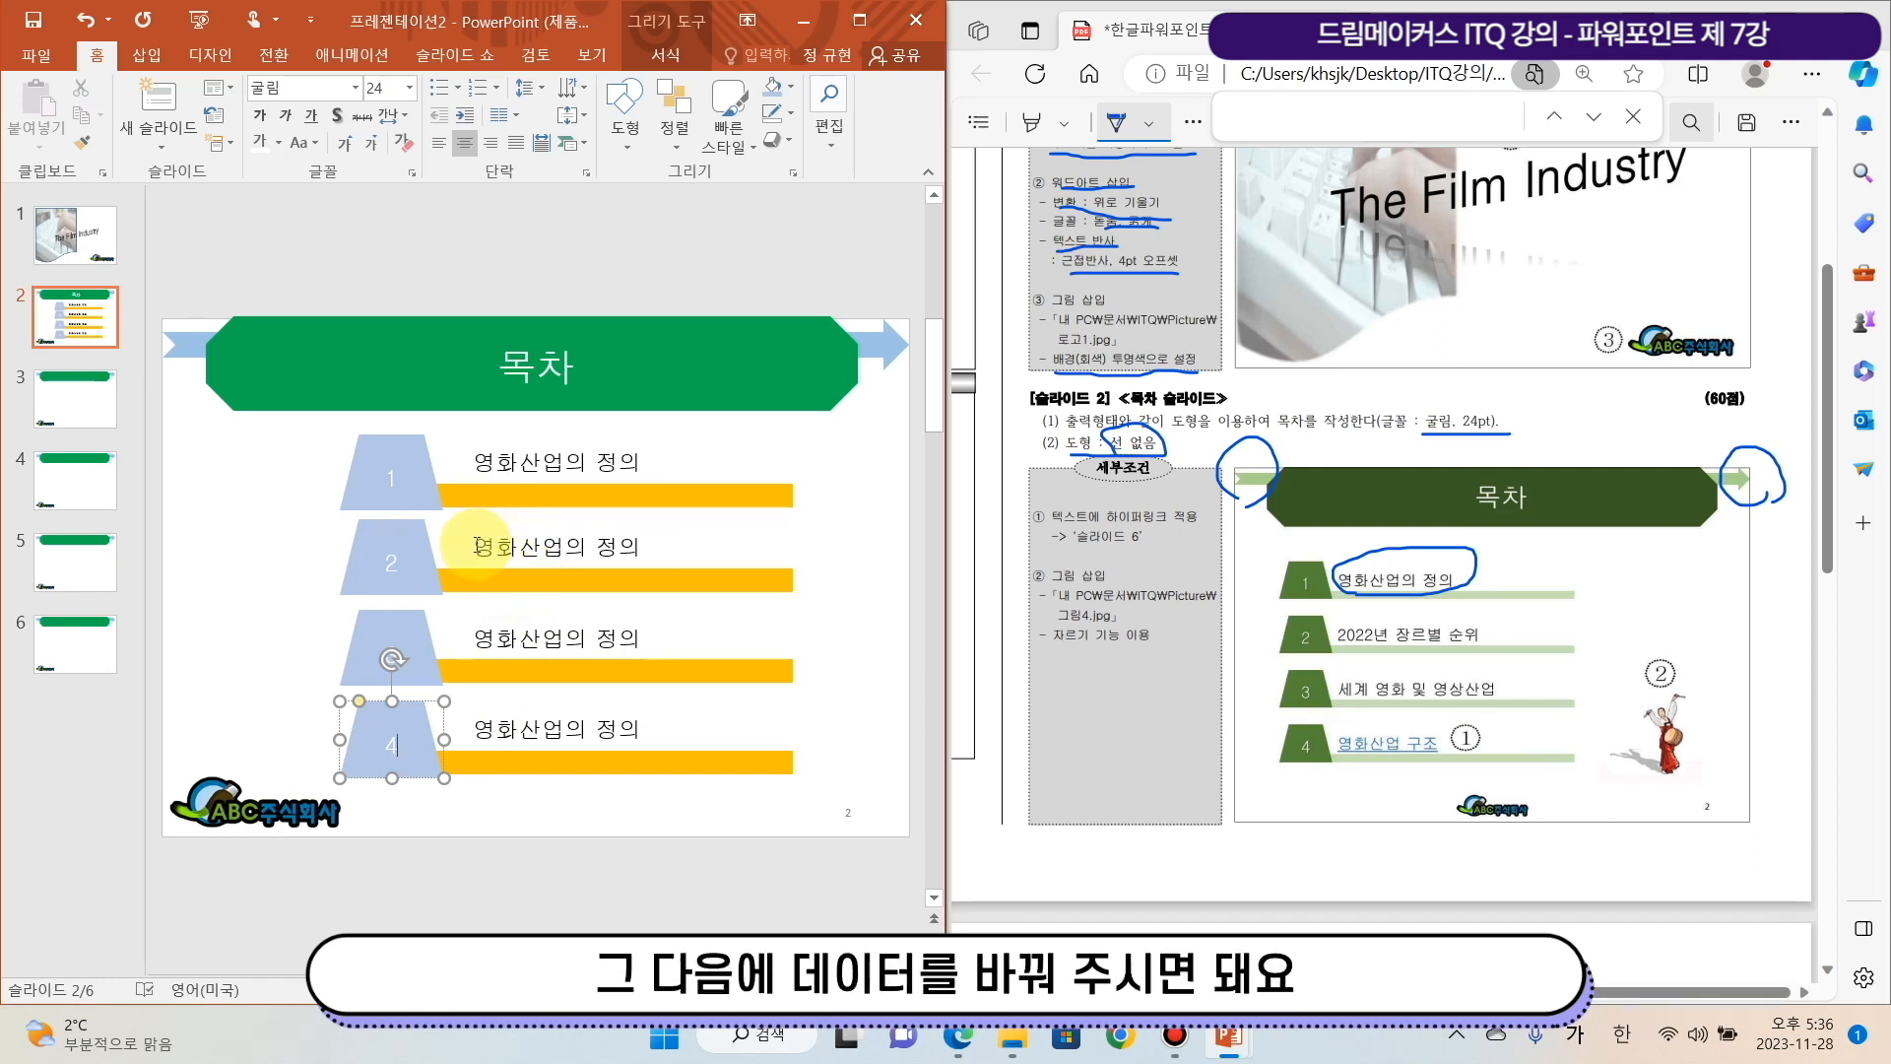